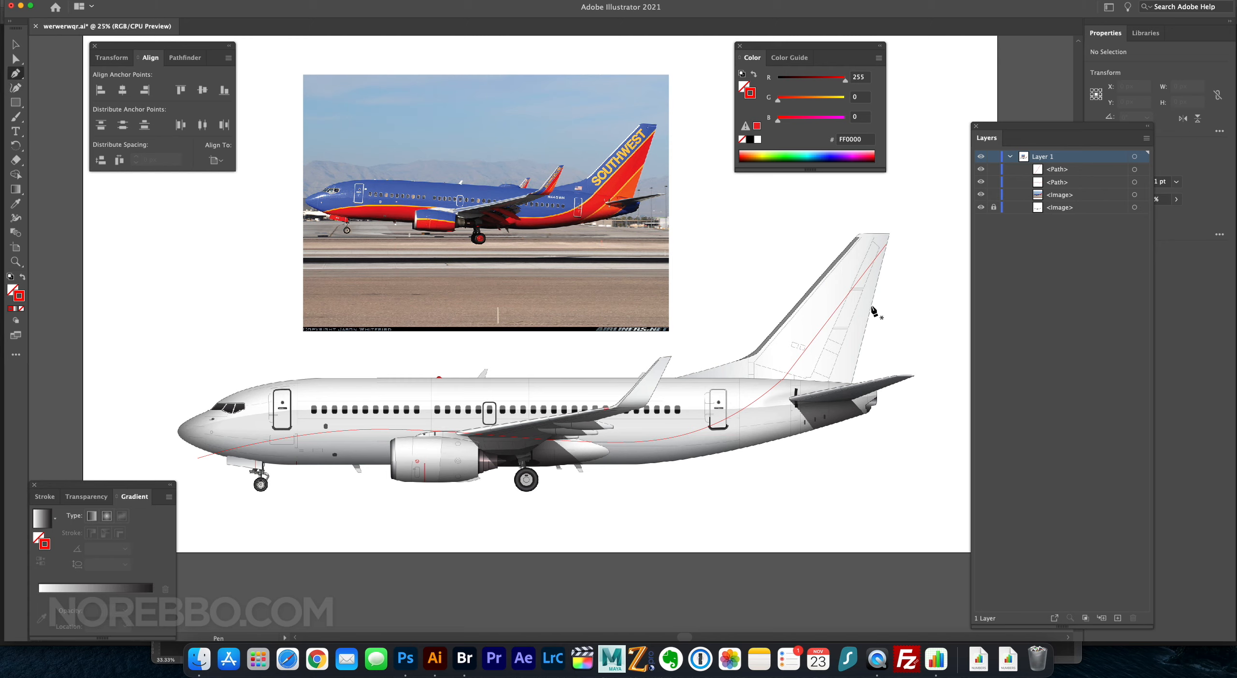
Draw a curve with the Pen tool from the fin's trailing edge down to the rear belly.
click(871, 308)
click(824, 383)
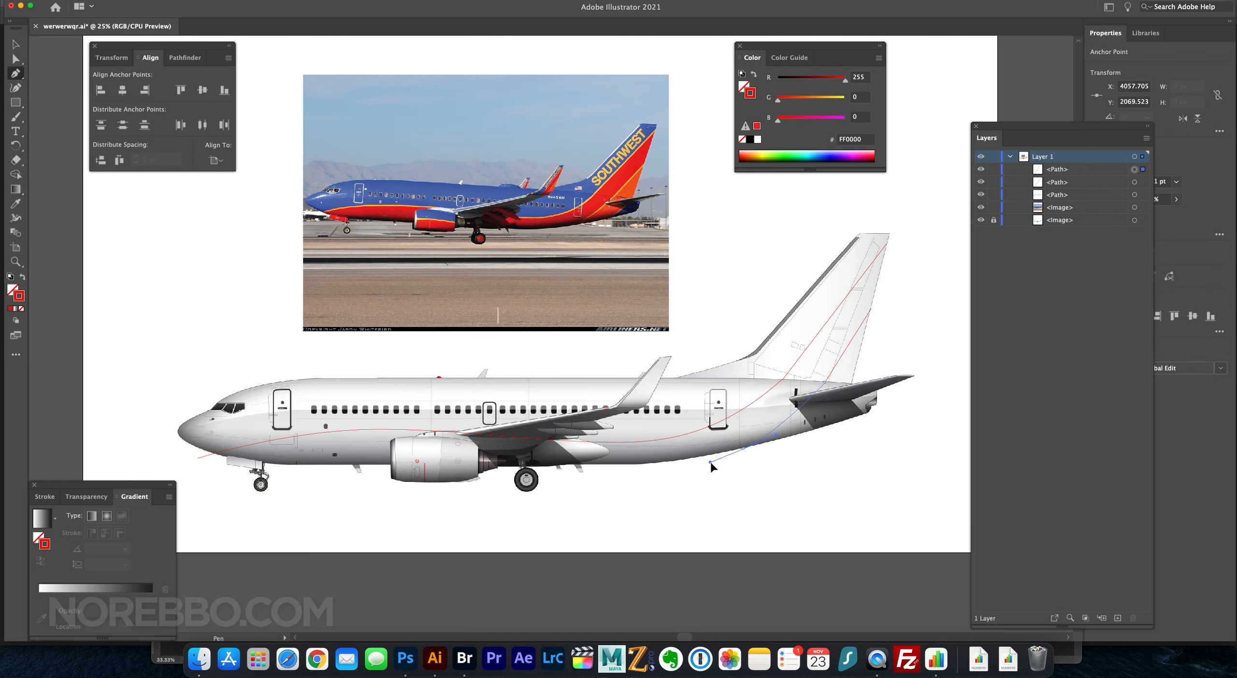
click(13, 56)
click(741, 559)
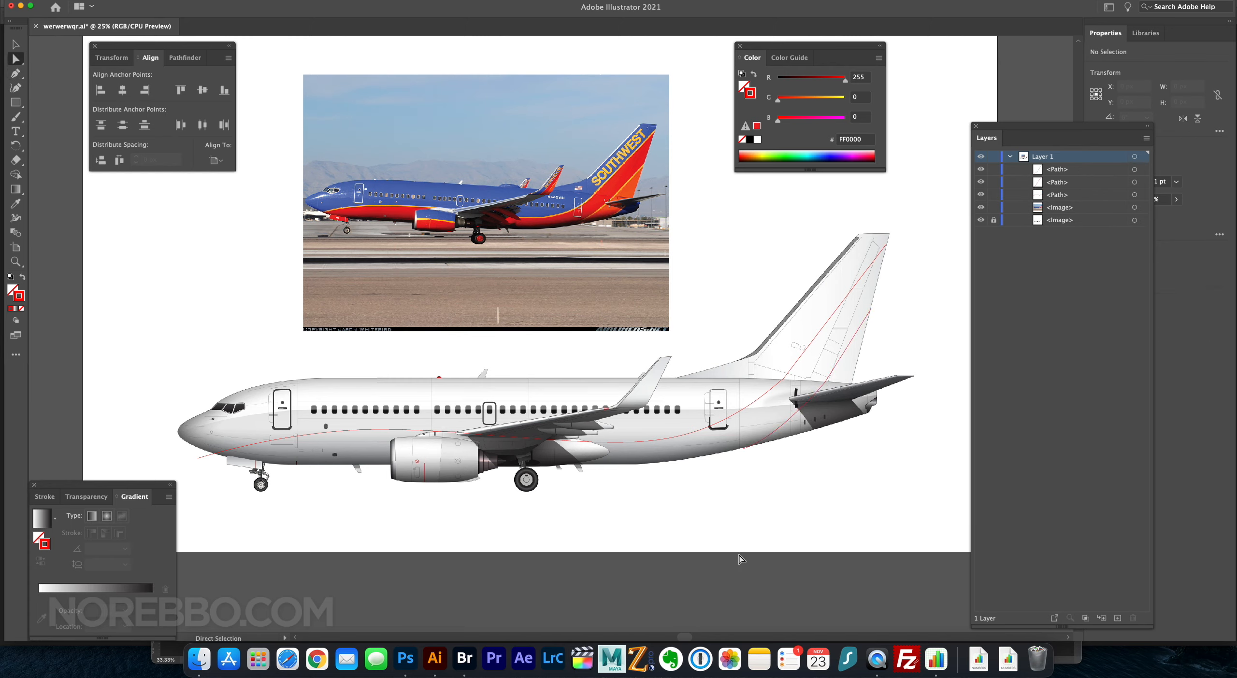
Refine the anchor points of the two livery curves where the fin meets the fuselage.
click(867, 322)
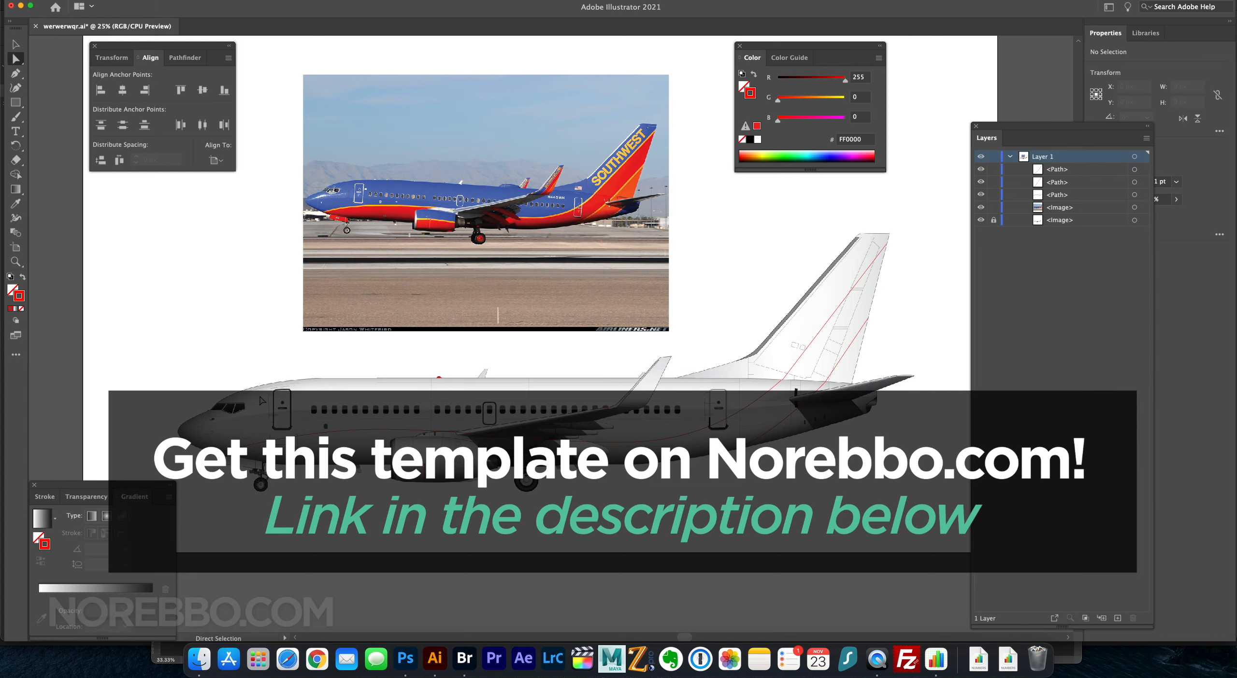
key(z)
drag(261, 400, 270, 226)
drag(297, 337, 297, 337)
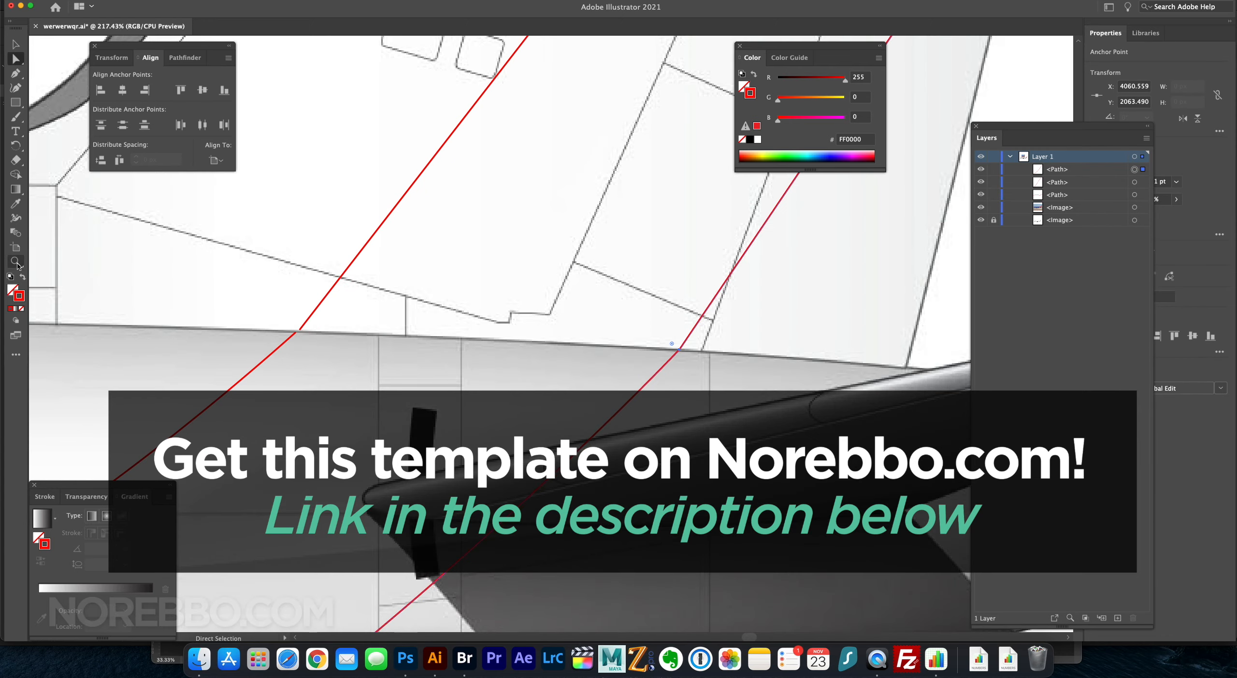
key(super+0)
drag(758, 306, 711, 282)
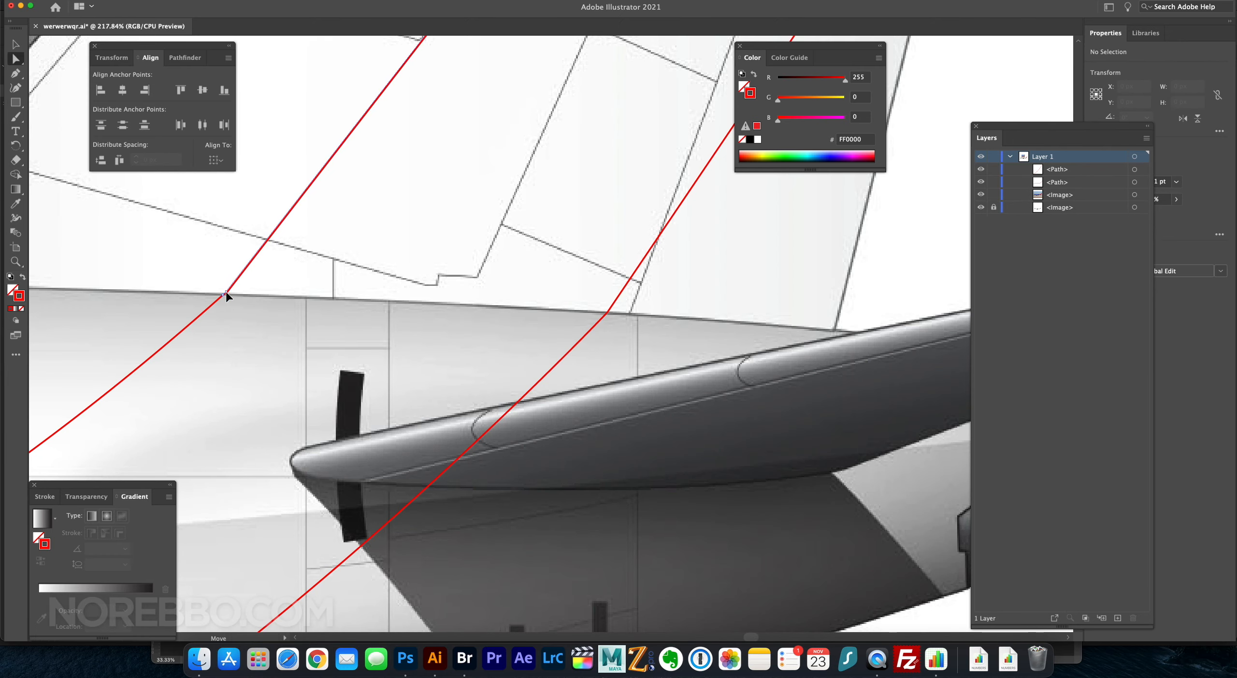
key(Delete)
Draw a gently curved line across the engine nacelle with the Pen tool.
key(super+0)
click(600, 371)
key(p)
drag(378, 480, 394, 479)
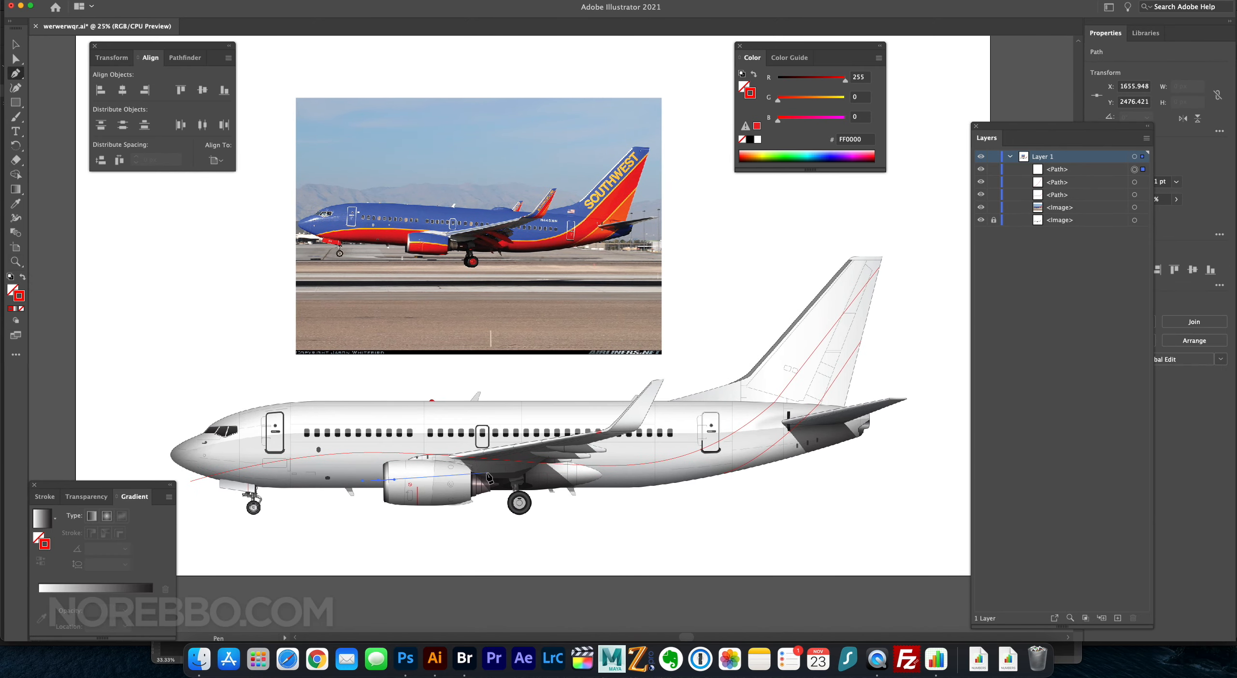
super+click(508, 511)
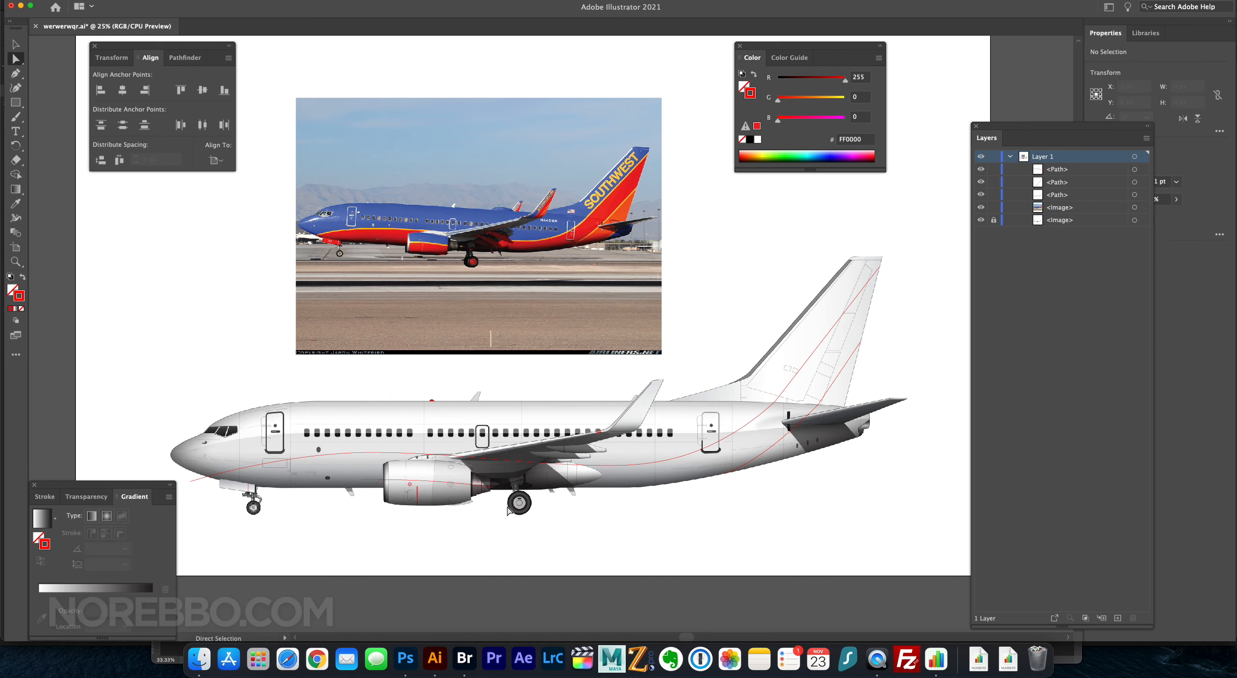
Set the stroke weight of all livery lines to 10 pt.
drag(442, 484, 475, 541)
scroll(513, 507, left, 3)
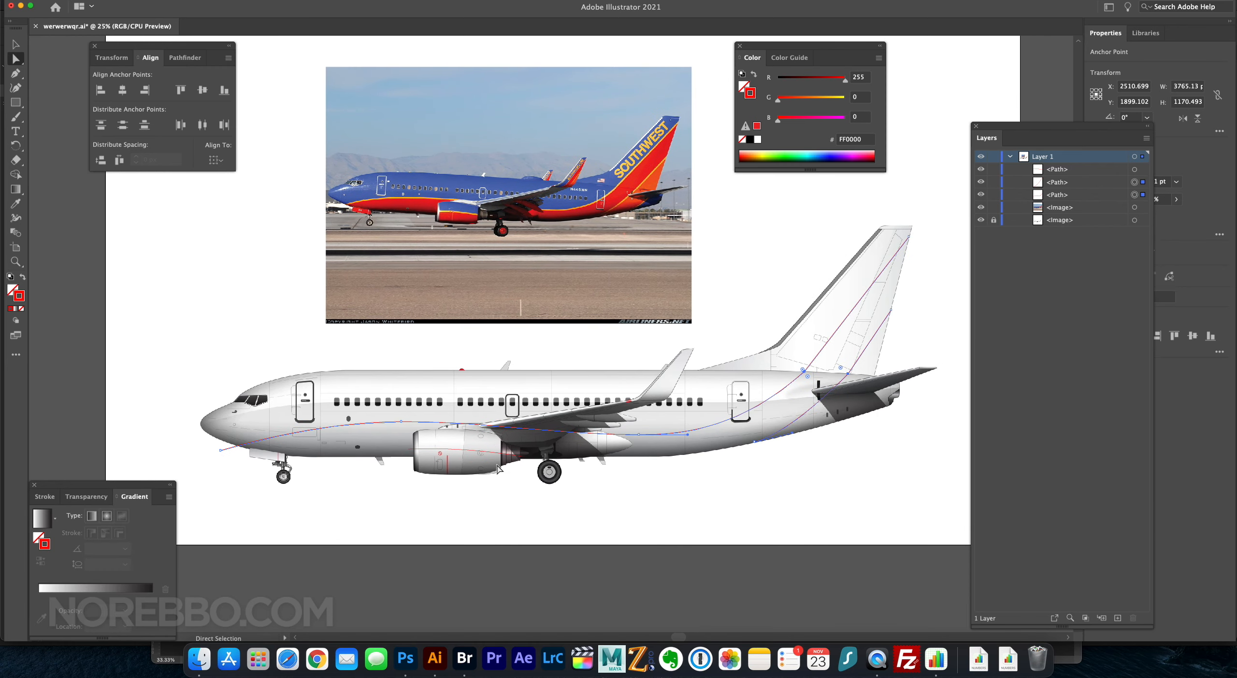
click(45, 497)
click(79, 513)
click(79, 514)
click(78, 514)
click(227, 510)
scroll(641, 506, up, 2)
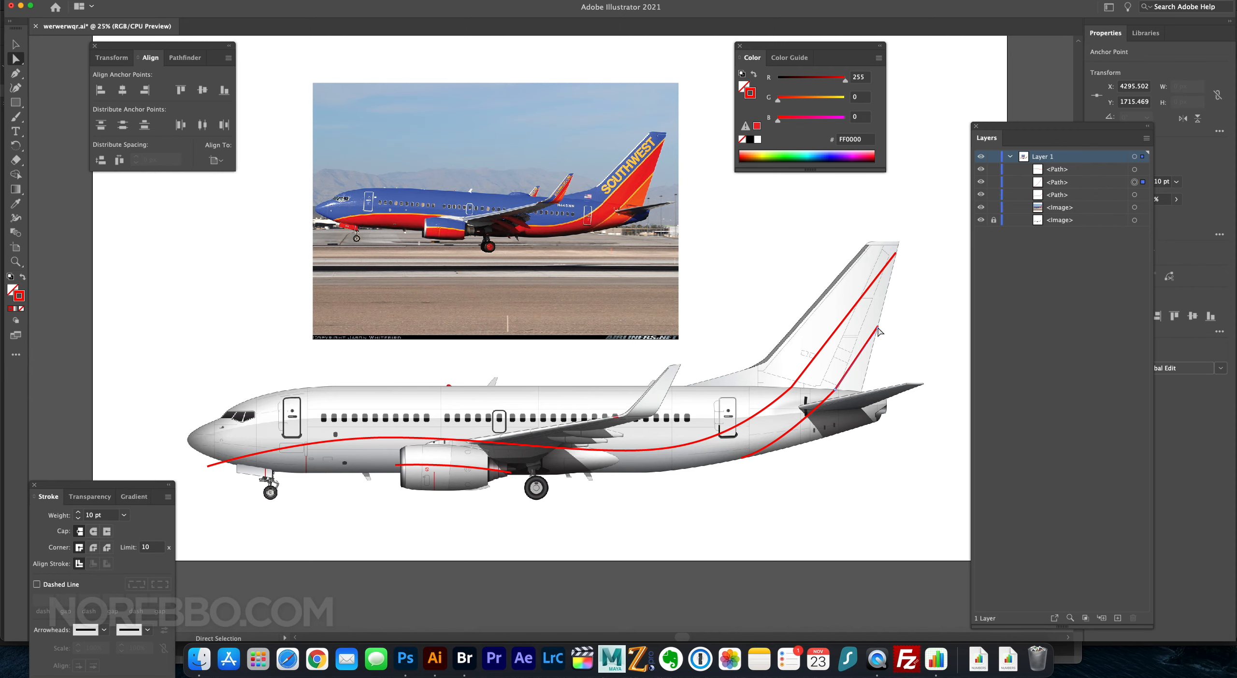
Draw a third curve across the tail cone, from the base of the fin's trailing edge to the fuselage underside.
super+click(893, 330)
scroll(893, 331, up, 2)
key(super+plus)
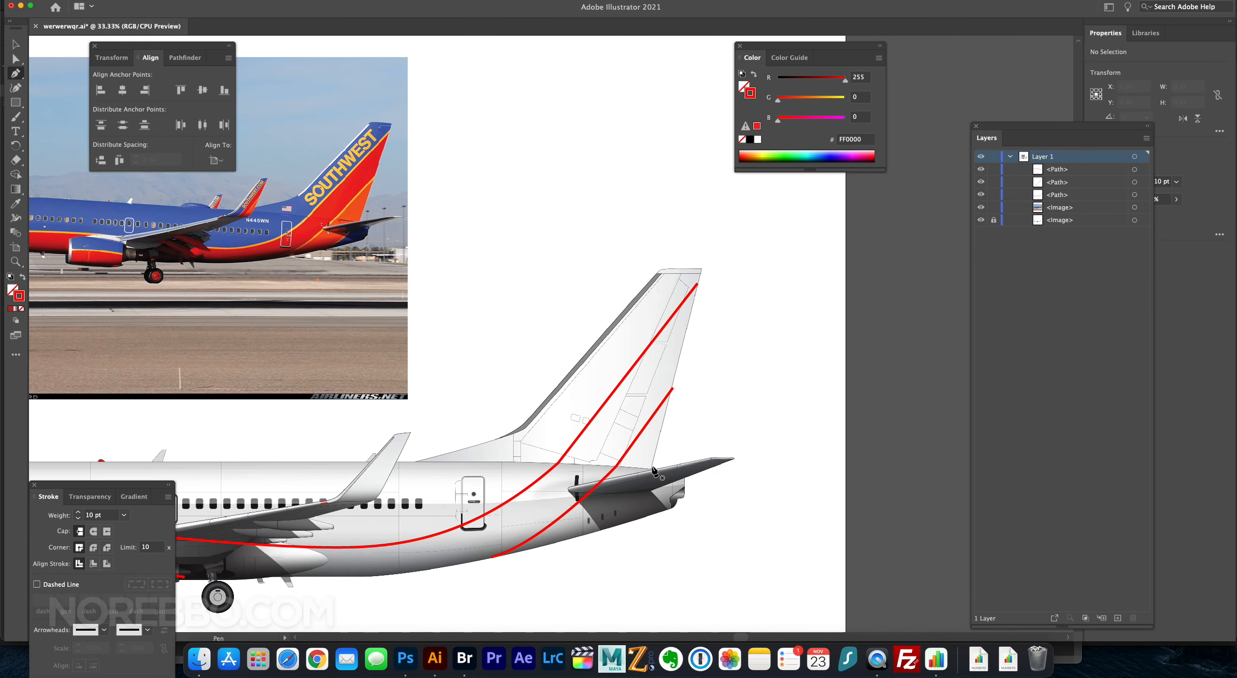
click(656, 471)
drag(591, 531, 562, 556)
key(a)
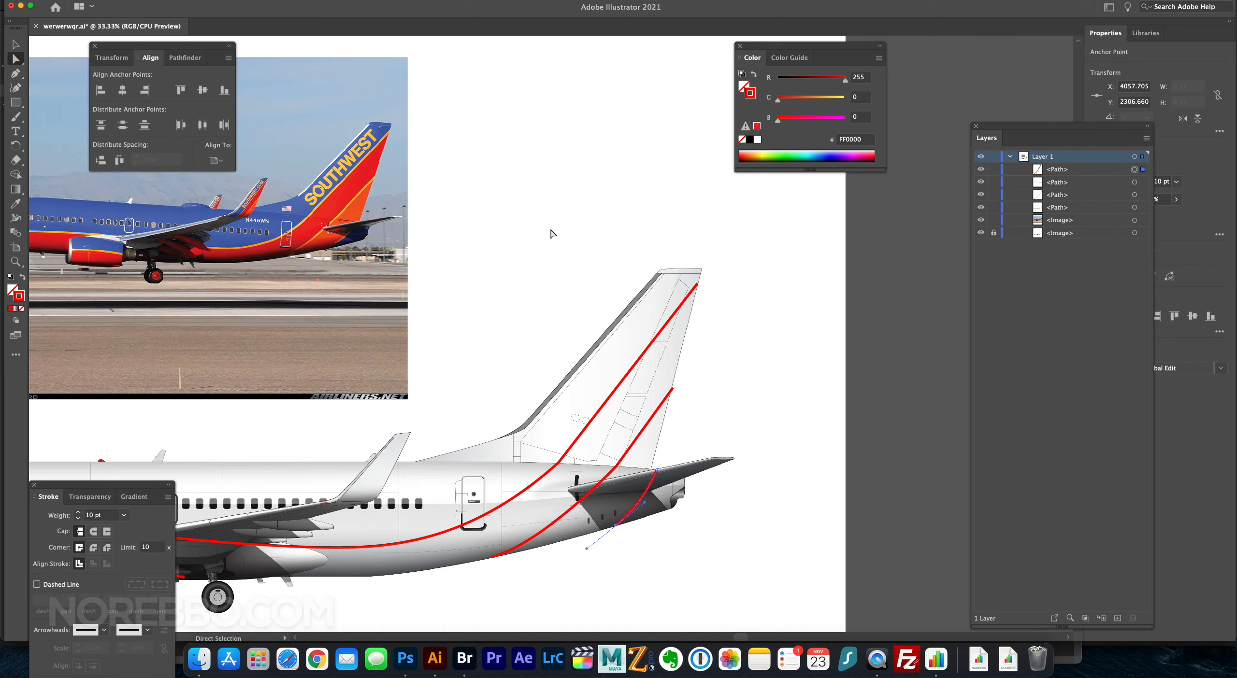
Reshape the tail cone curve and move its lower end farther forward along the fuselage underside.
click(670, 435)
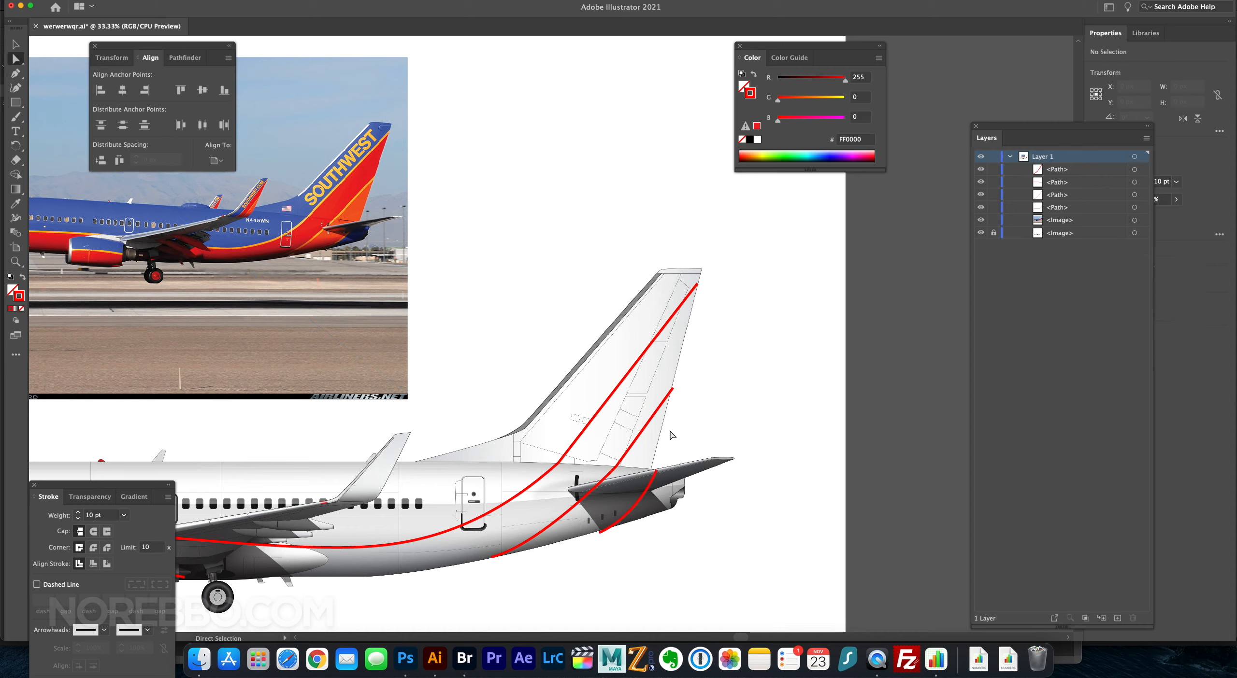
click(639, 517)
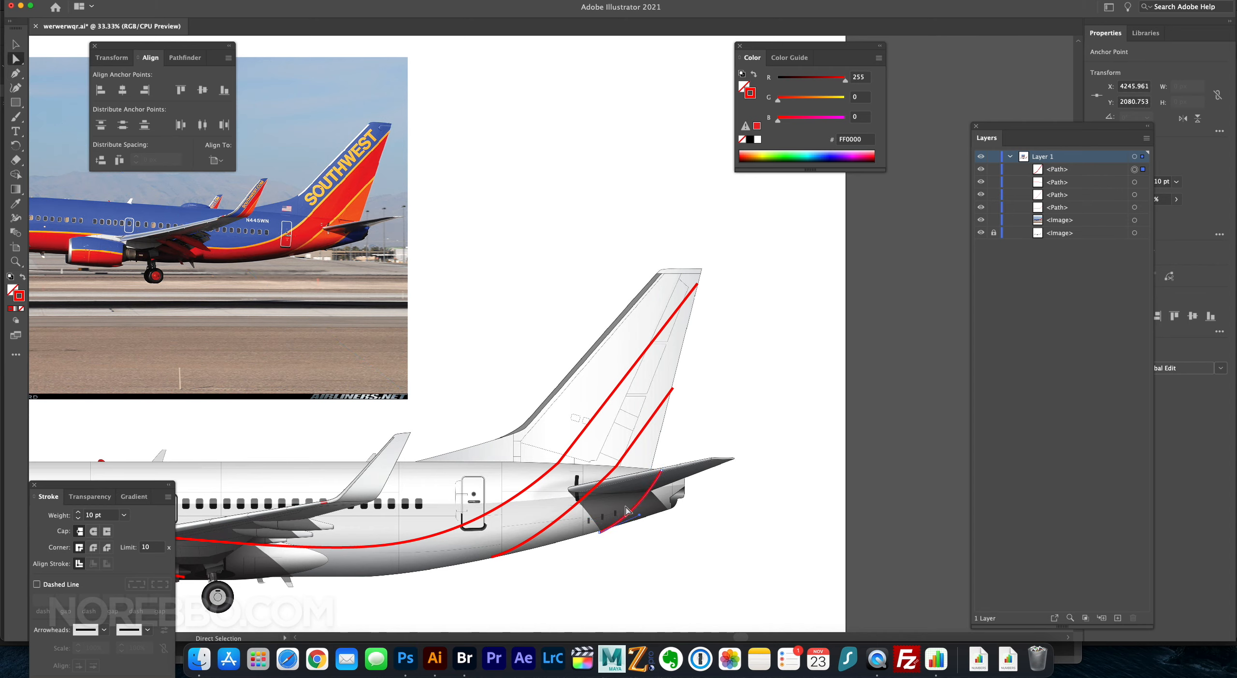
drag(599, 532, 582, 538)
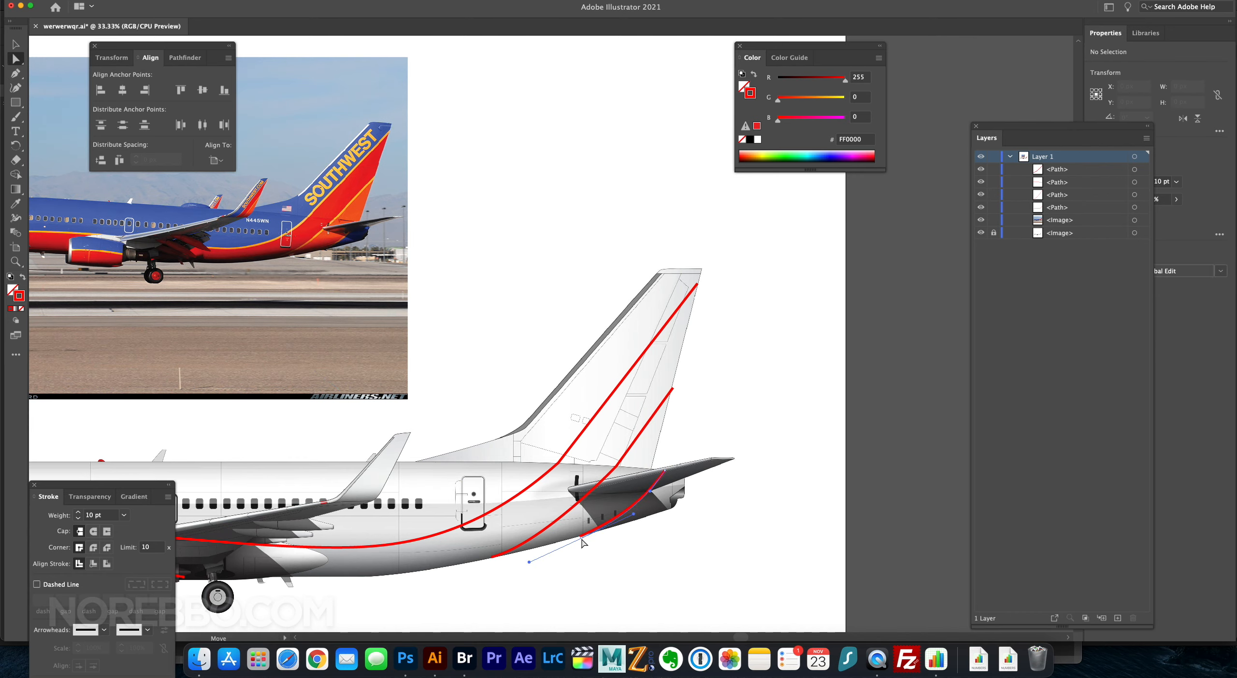
scroll(588, 402, down, 3)
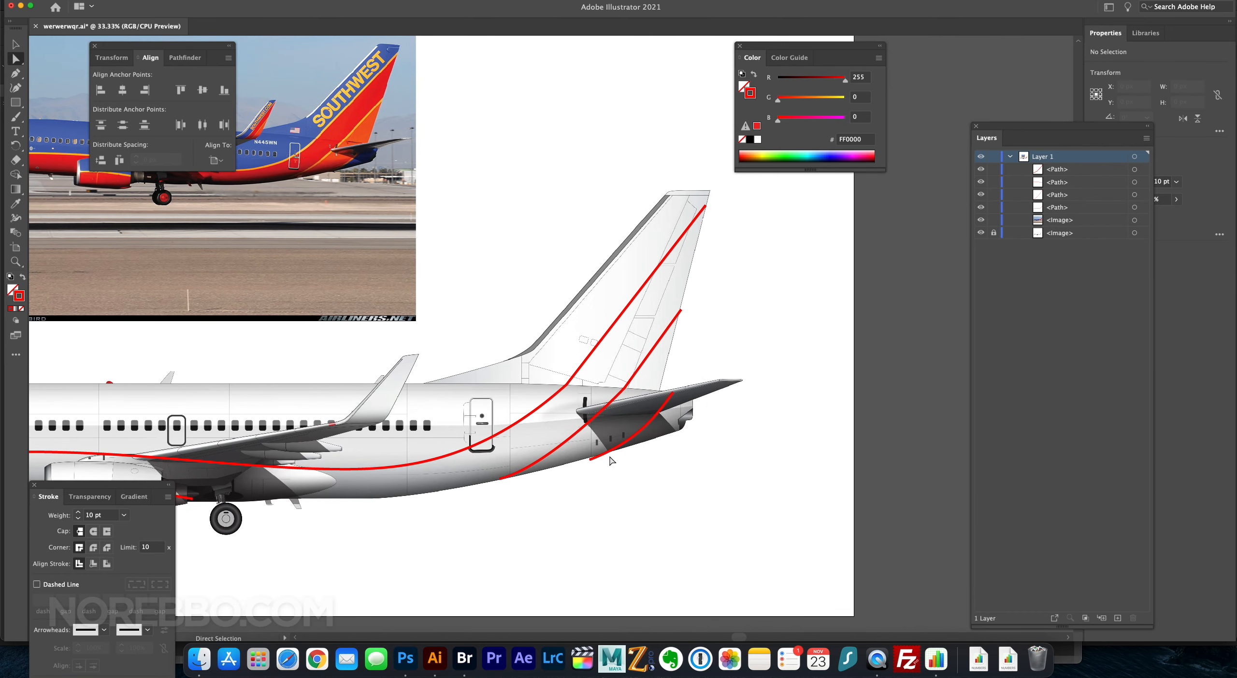
Extend the lower end of the curve from the fin's trailing edge forward past the belly line.
drag(480, 491, 483, 490)
scroll(589, 411, left, 8)
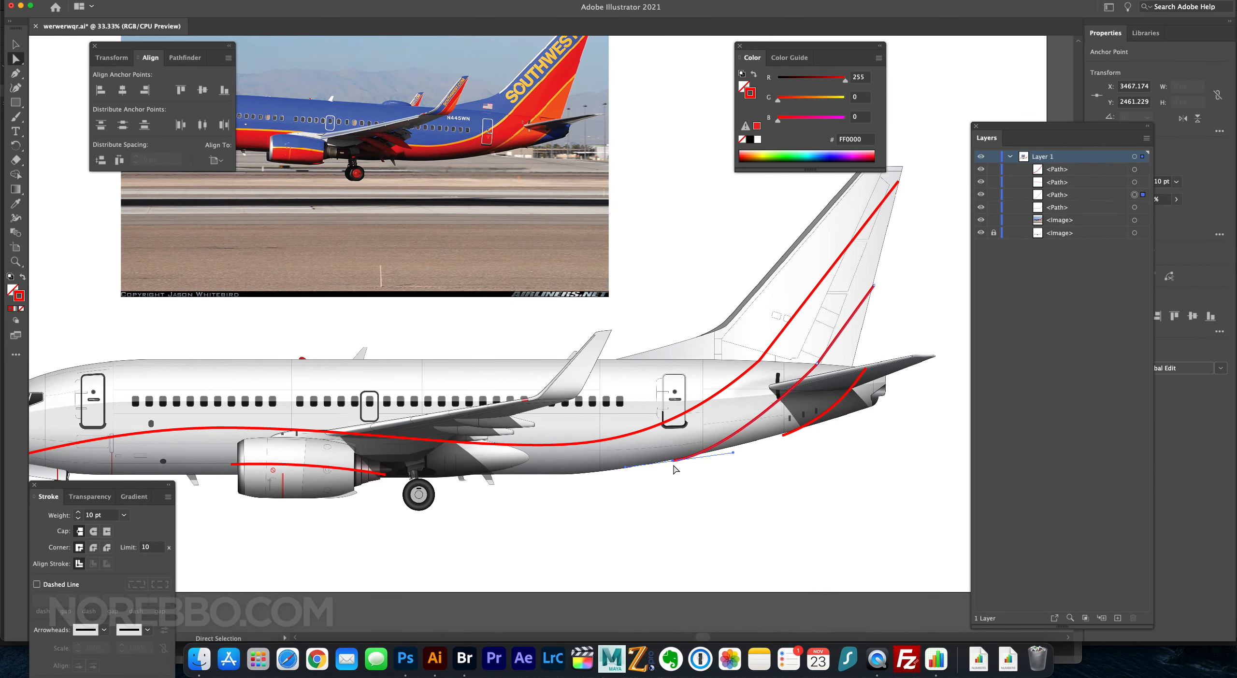
key(super+minus)
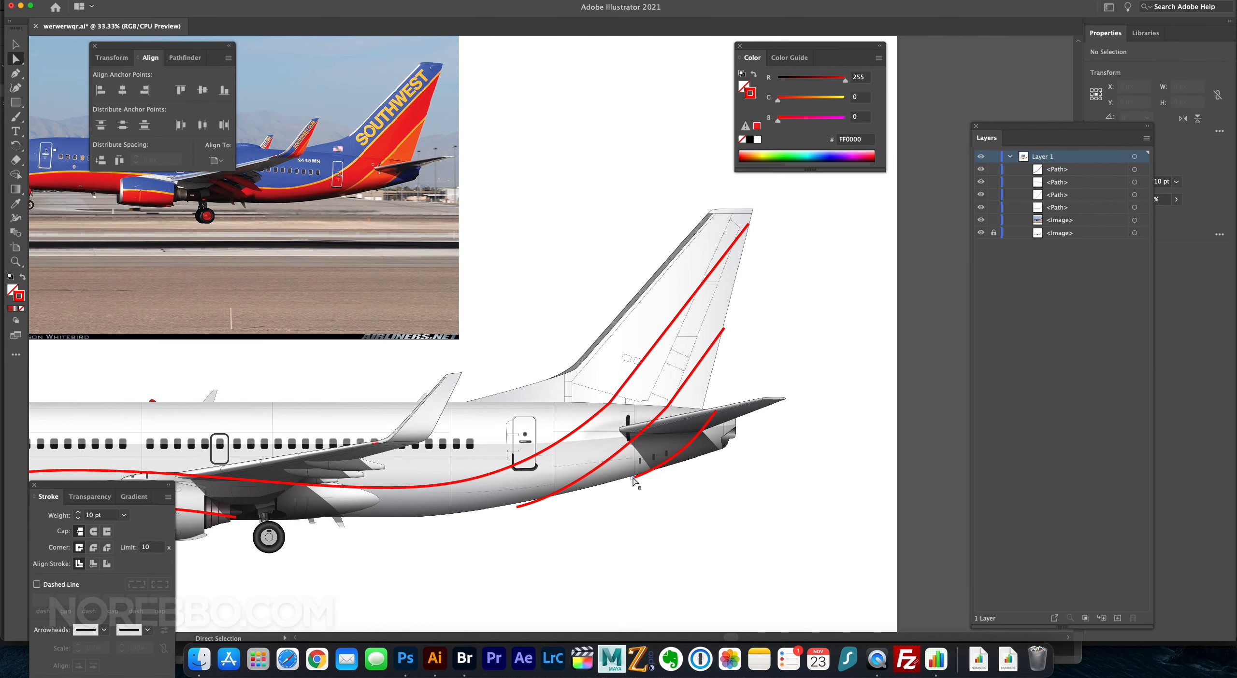
key(super+minus)
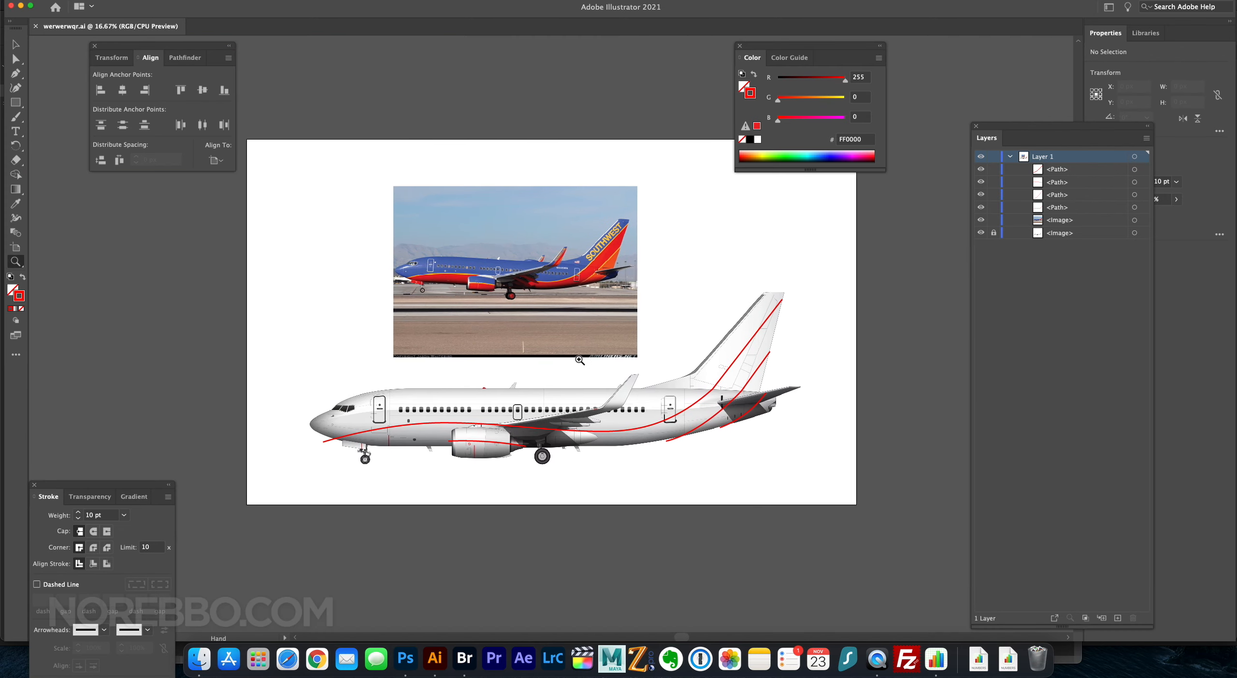
Close the engine line into a shape that extends below the lower nacelle.
click(540, 353)
key(p)
drag(297, 371, 437, 408)
Close the long fuselage curve into one shape enclosing the belly, rear fuselage and tail.
click(13, 59)
click(134, 372)
click(137, 413)
click(630, 460)
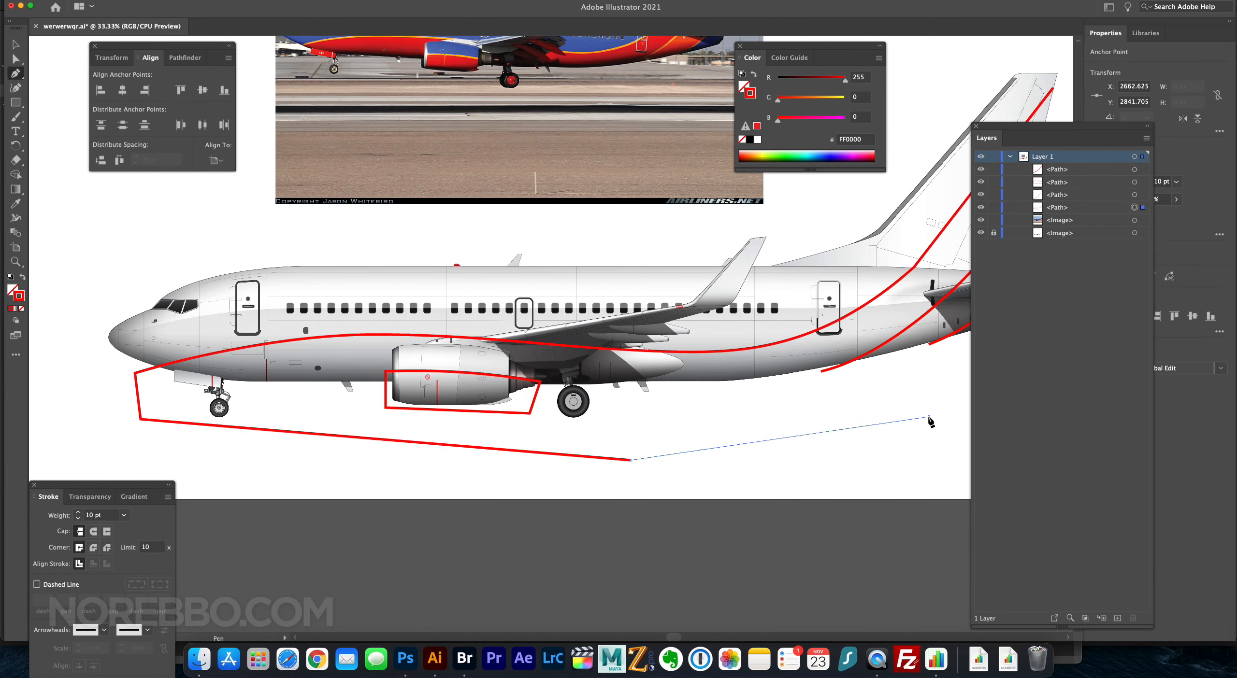
click(928, 416)
scroll(928, 416, right, 10)
scroll(928, 416, up, 2)
click(711, 411)
click(707, 171)
drag(653, 181, 653, 180)
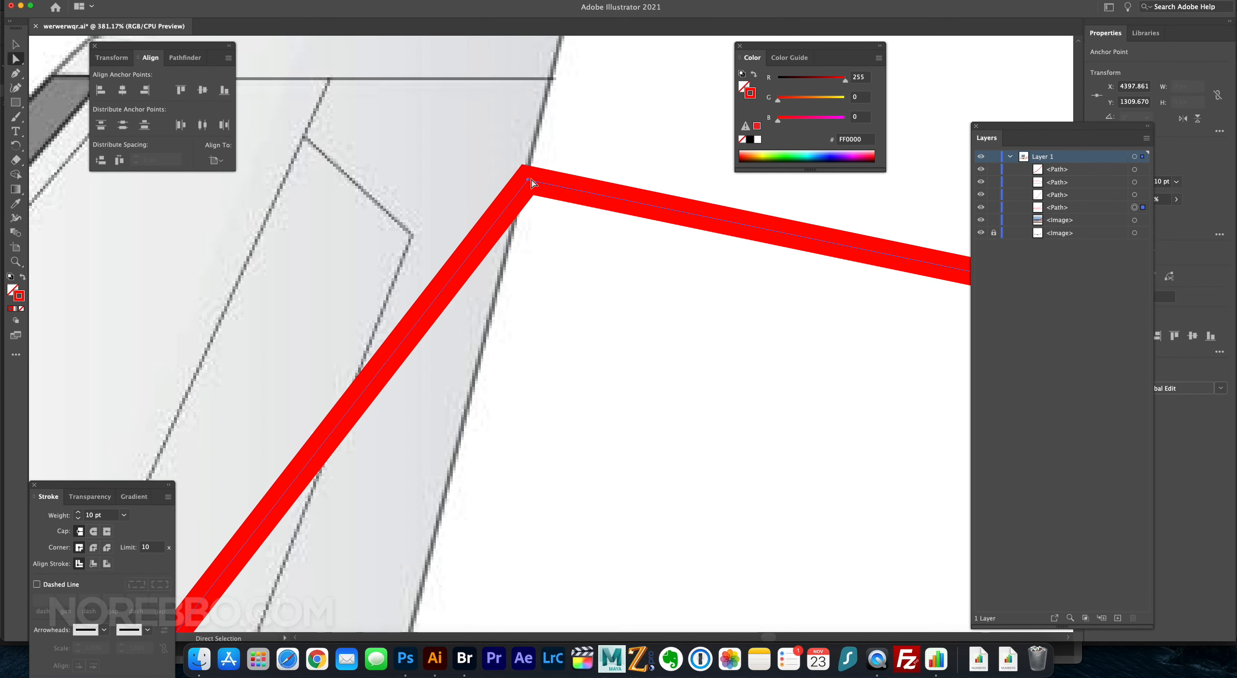
Close the tail cone curve and the fin-to-belly curve into shapes extending behind and below the tail.
key(ctrl+minus)
key(ctrl+minus)
key(ctrl+minus)
key(ctrl+minus)
key(ctrl+minus)
key(ctrl+plus)
key(ctrl+plus)
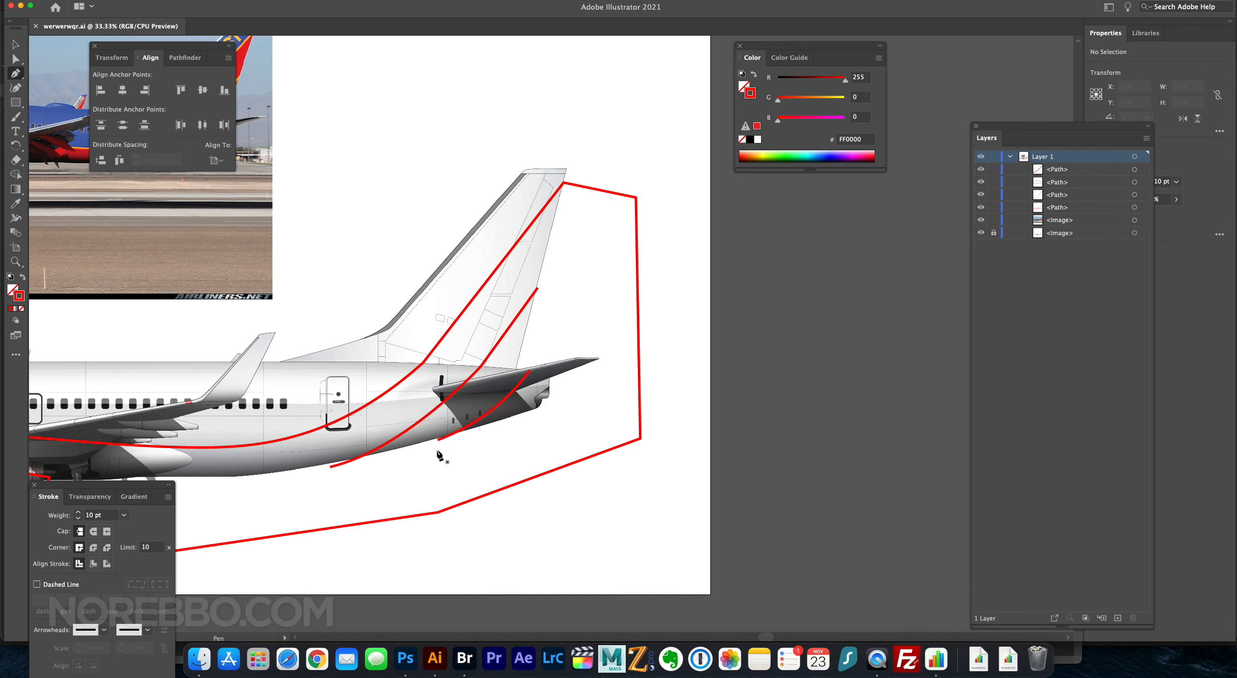
key(a)
key(z)
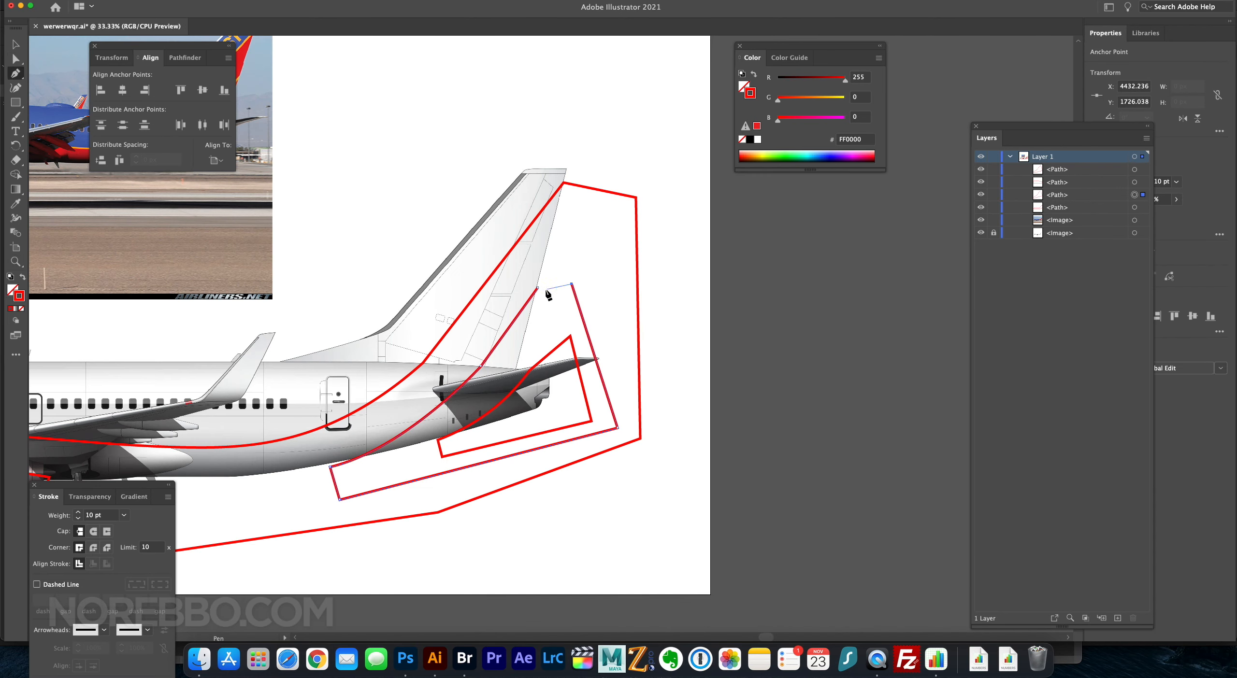
click(490, 260)
Save the Illustrator document with the closed livery shapes.
key(ctrl+minus)
key(ctrl+minus)
key(ctrl+minus)
key(ctrl+s)
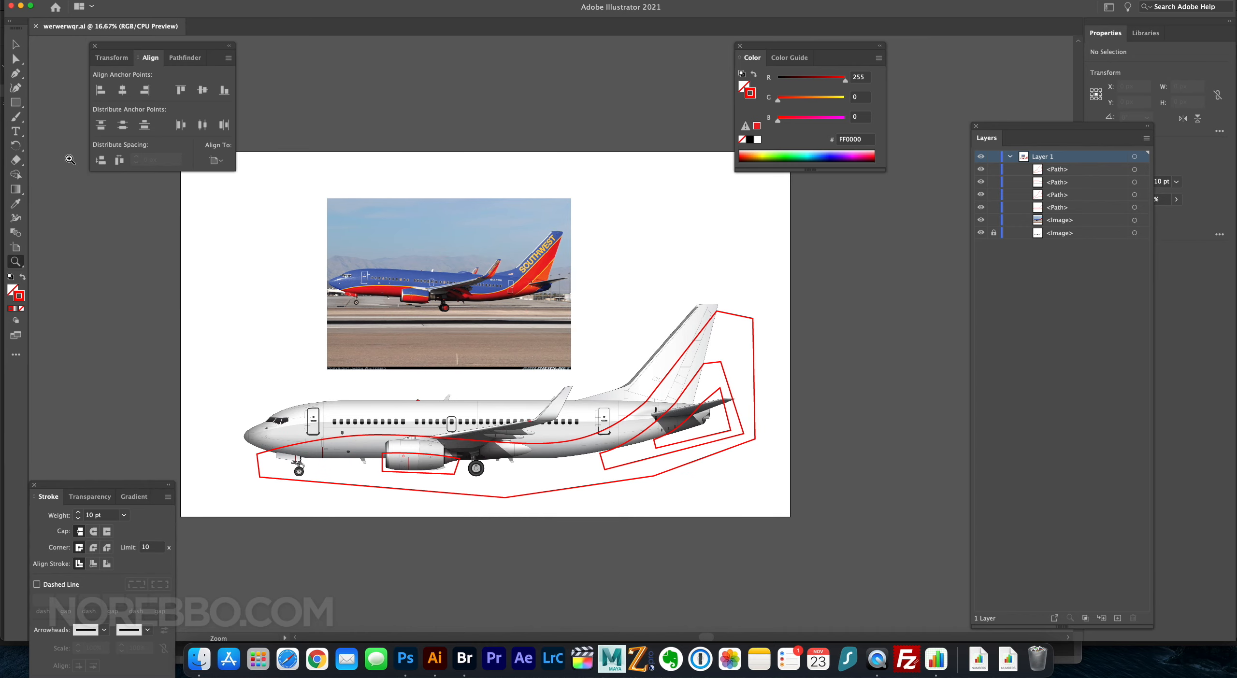
Copy the livery paths and paste them over the aircraft in Photoshop's 737-700_southwest_airlines_canyon_blue.psd as a smart object.
key(v)
drag(245, 499, 769, 376)
key(ctrl+c)
click(405, 658)
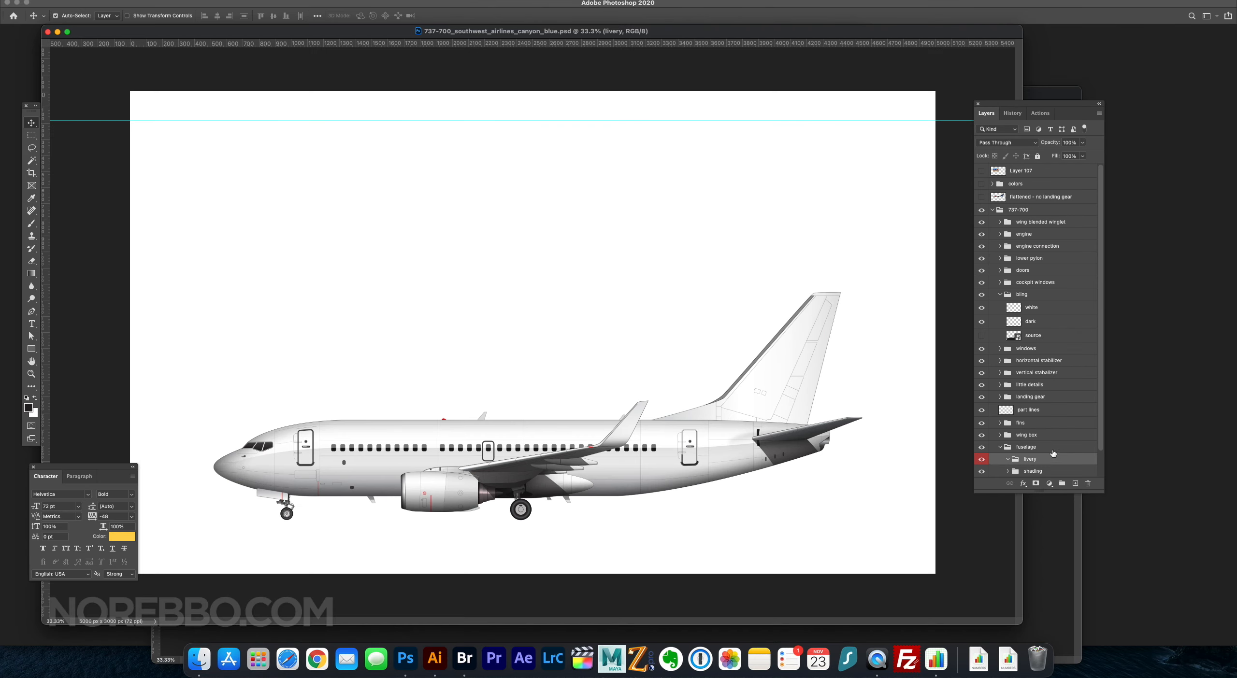
key(ctrl+v)
drag(400, 338, 382, 314)
Expand the doors group and select its front door and rear door groups.
click(1000, 285)
click(1036, 329)
shift+click(1040, 341)
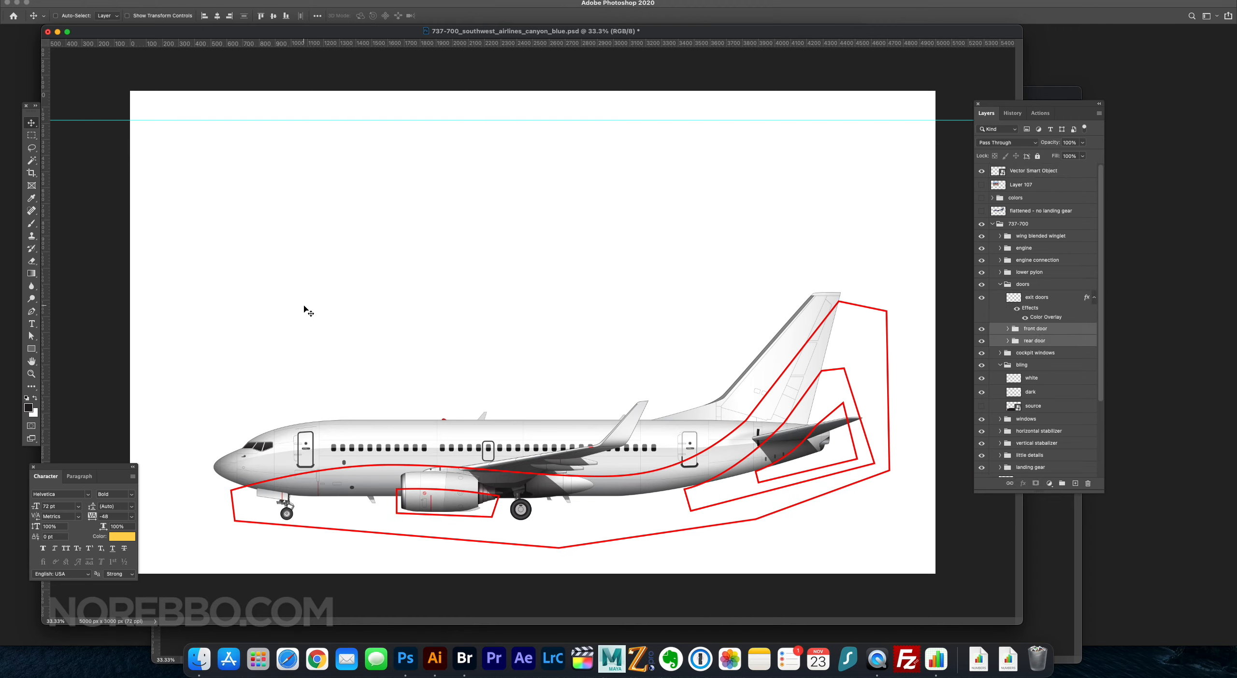
Show the reference photo on Layer 107 and scale it up above the aircraft.
click(981, 185)
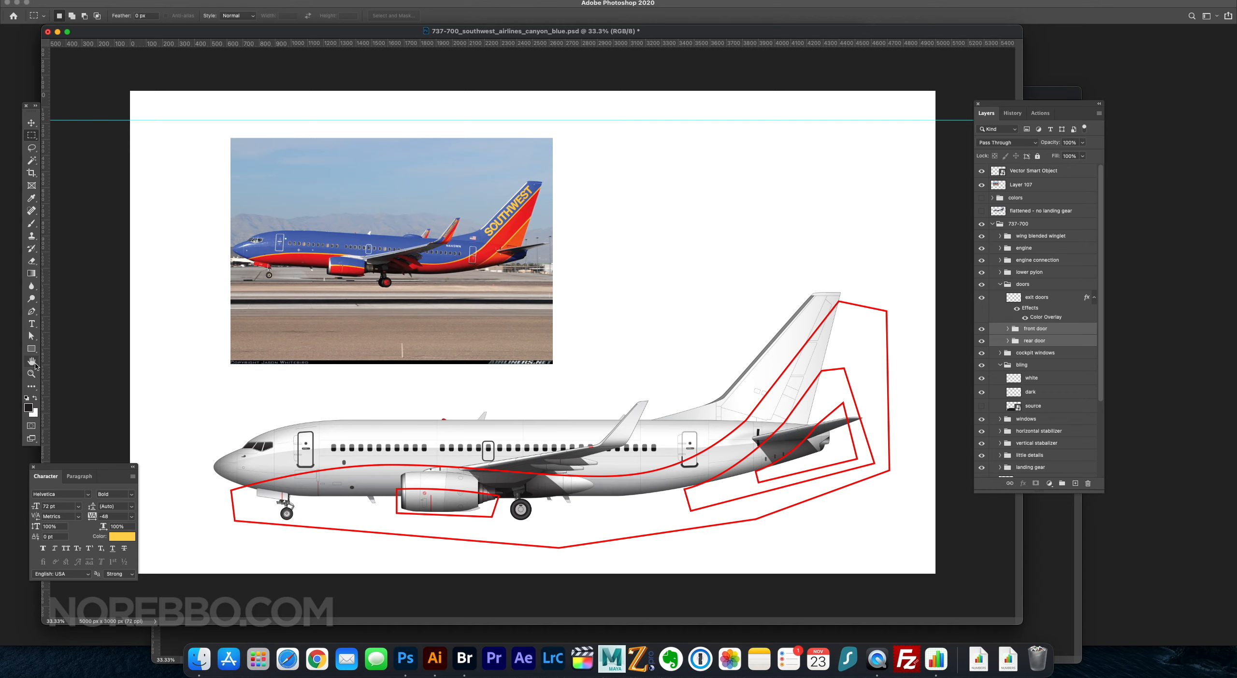
click(30, 124)
right_click(397, 256)
click(410, 270)
click(82, 4)
click(261, 215)
drag(552, 138, 600, 108)
key(Return)
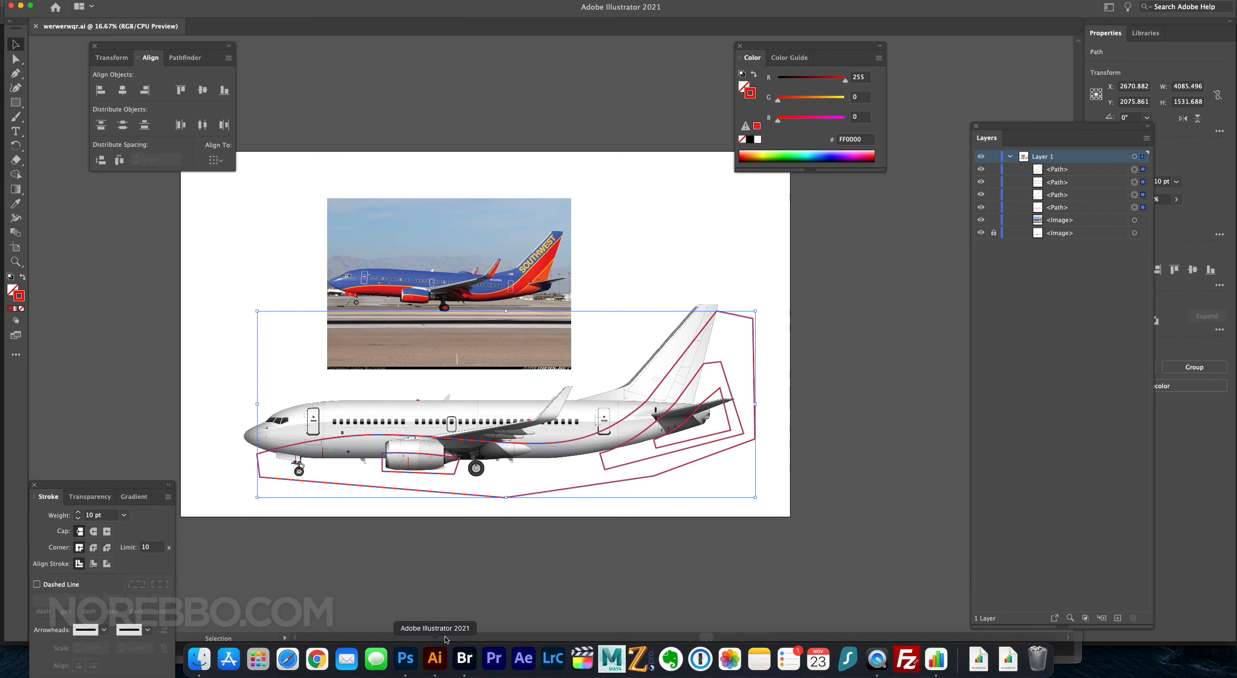
In Illustrator, set the livery paths' stroke weight to 11 pt and fill the large belly-and-tail shape with green.
click(78, 519)
text(11)
click(650, 284)
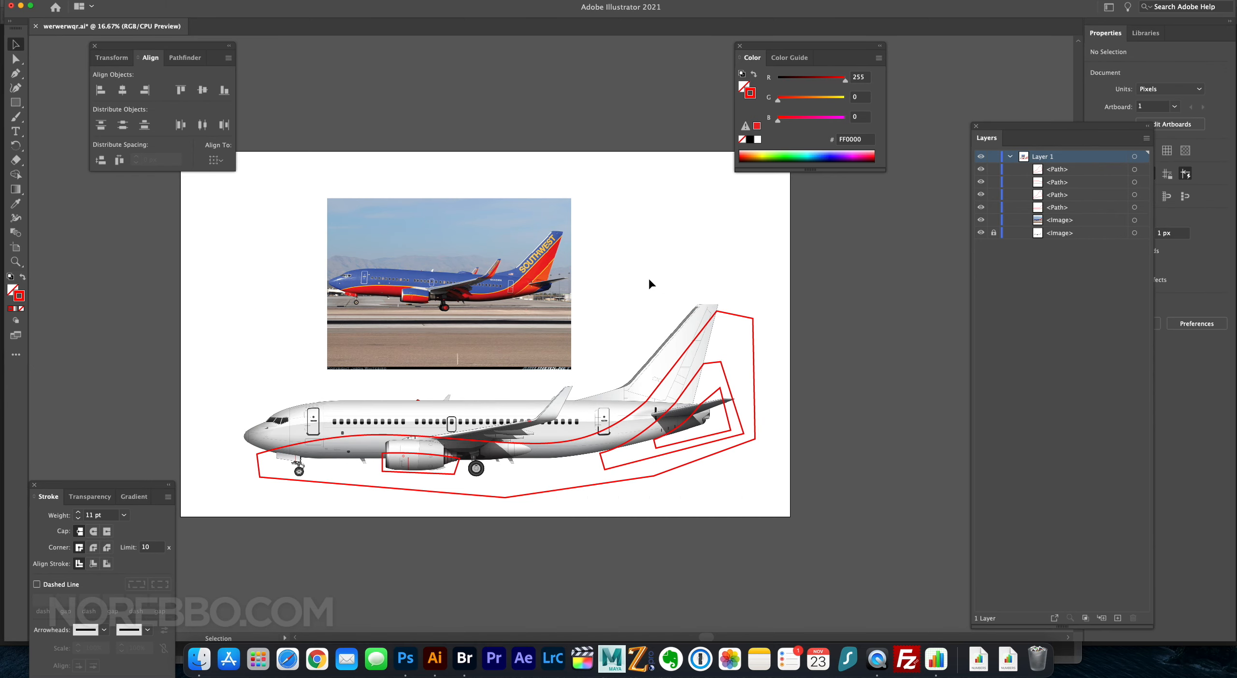
double_click(746, 79)
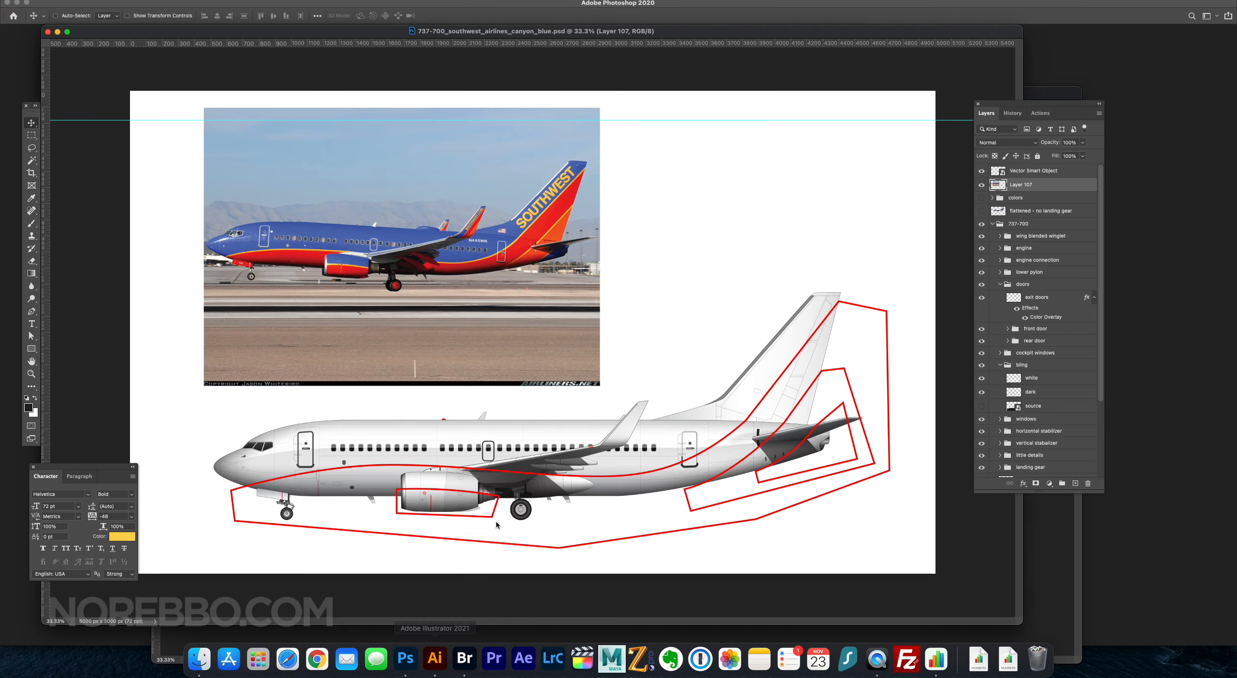
Paste the green shape over its outline in Photoshop with the Multiply blend mode and save the document.
key(cmd+v)
click(665, 286)
click(1007, 143)
click(995, 177)
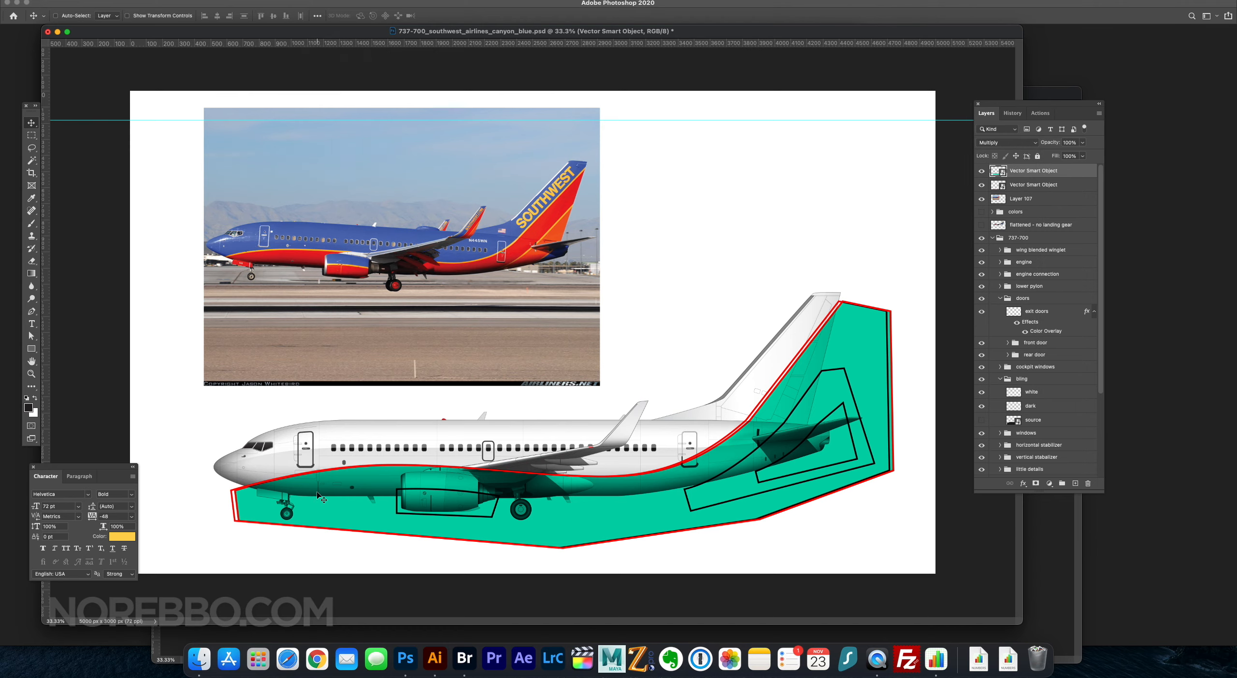
key(z)
mouse_move(222, 480)
mouse_down()
mouse_move(290, 480)
mouse_move(222, 480)
mouse_up()
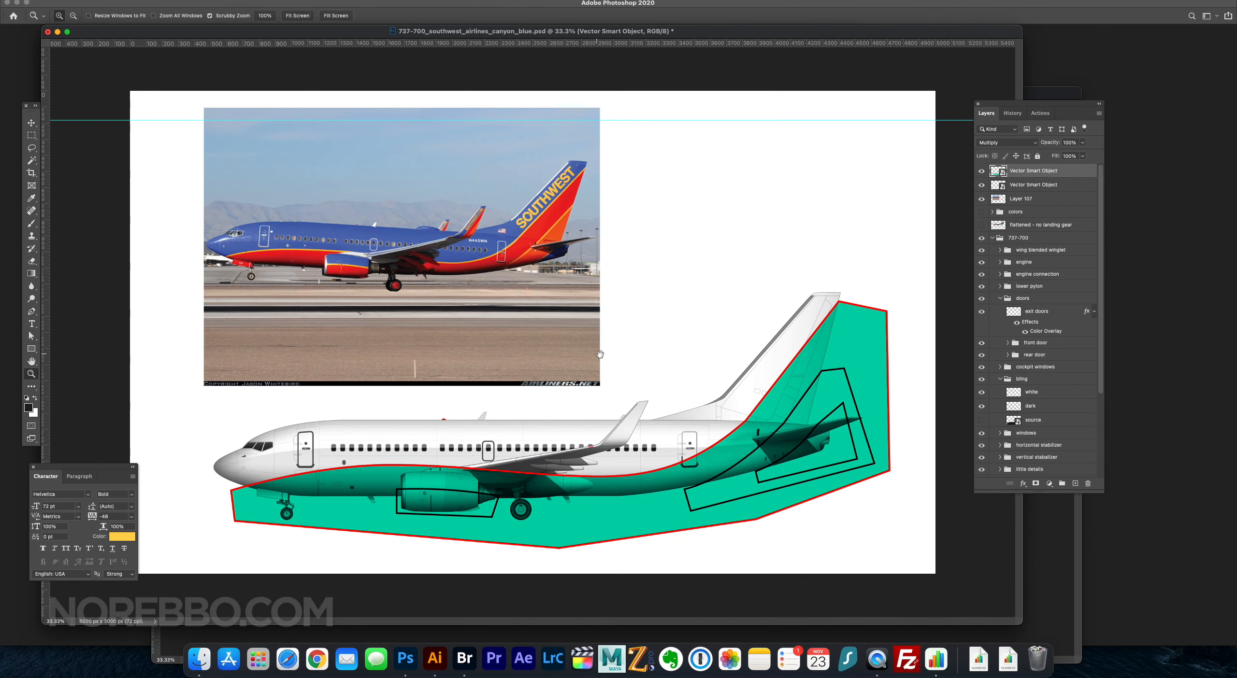
key(cmd+s)
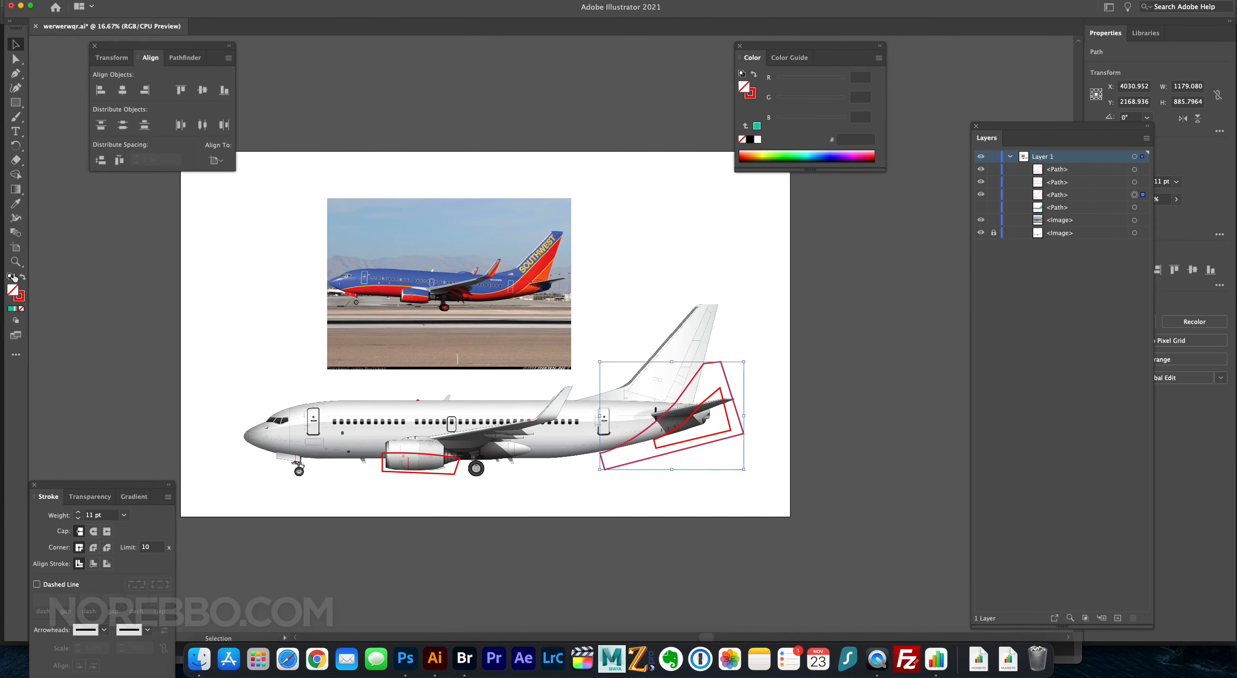
Fill the fin-to-belly shape dark blue in Illustrator and paste it over its outline in Photoshop as a Multiply layer.
double_click(744, 83)
click(887, 132)
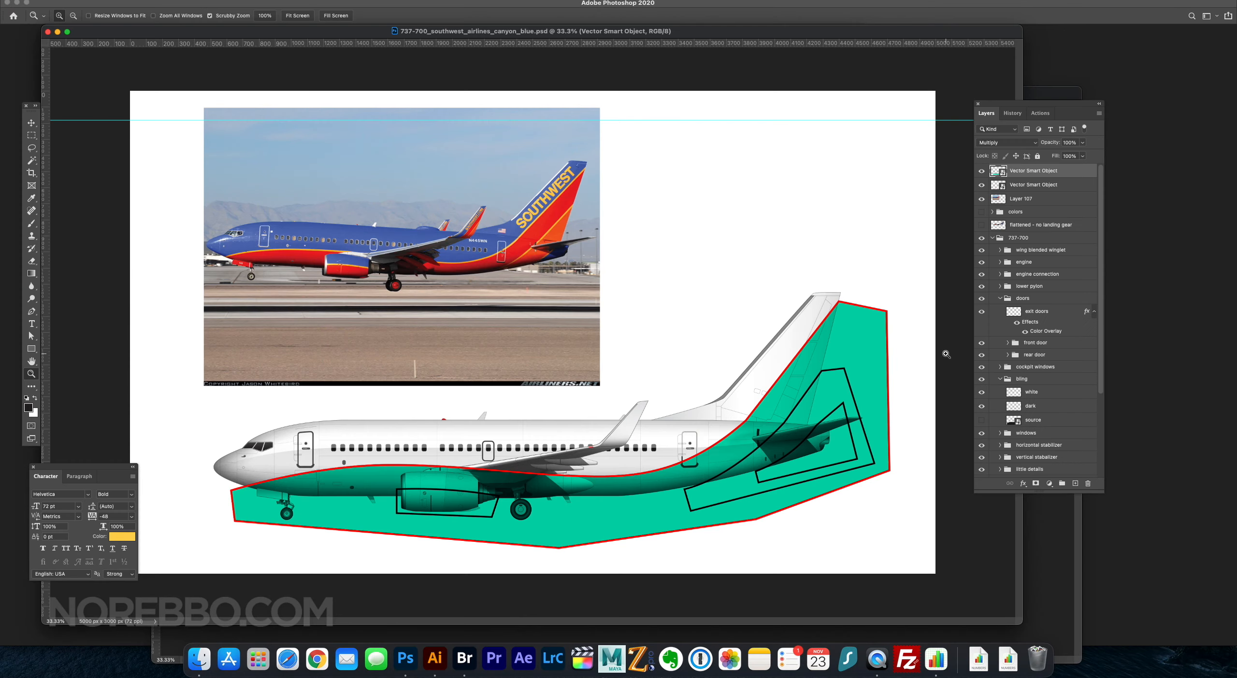
key(cmd+v)
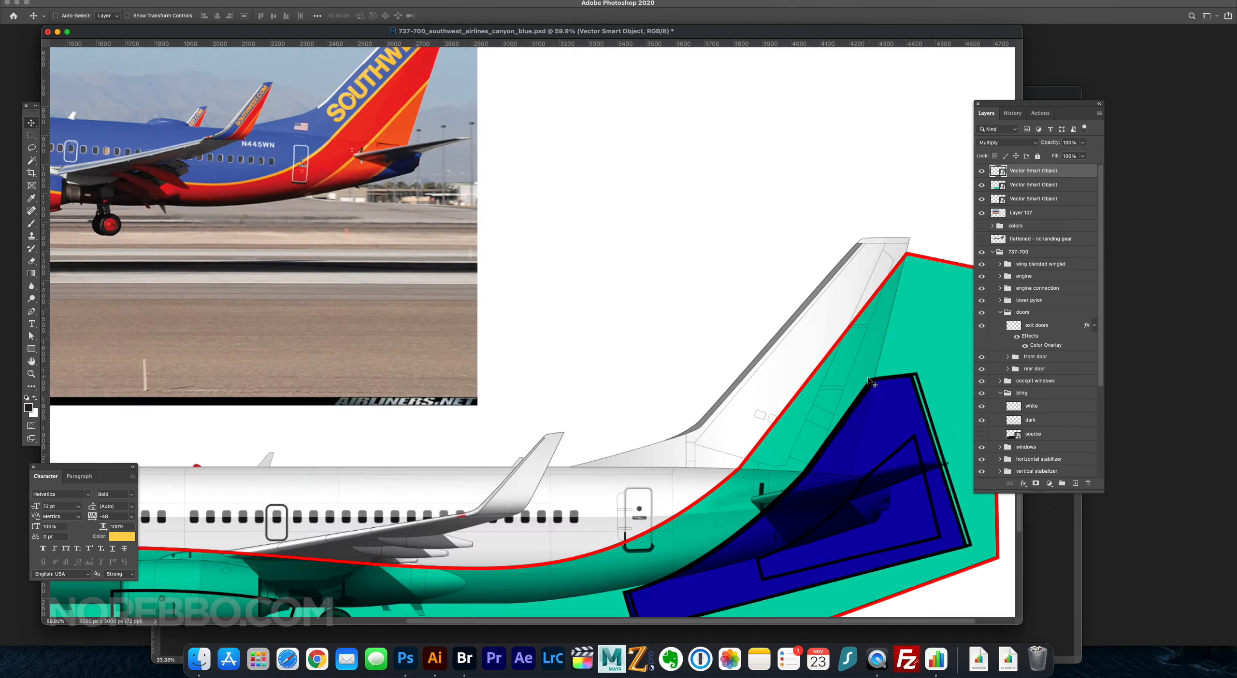
scroll(873, 384, up, 5)
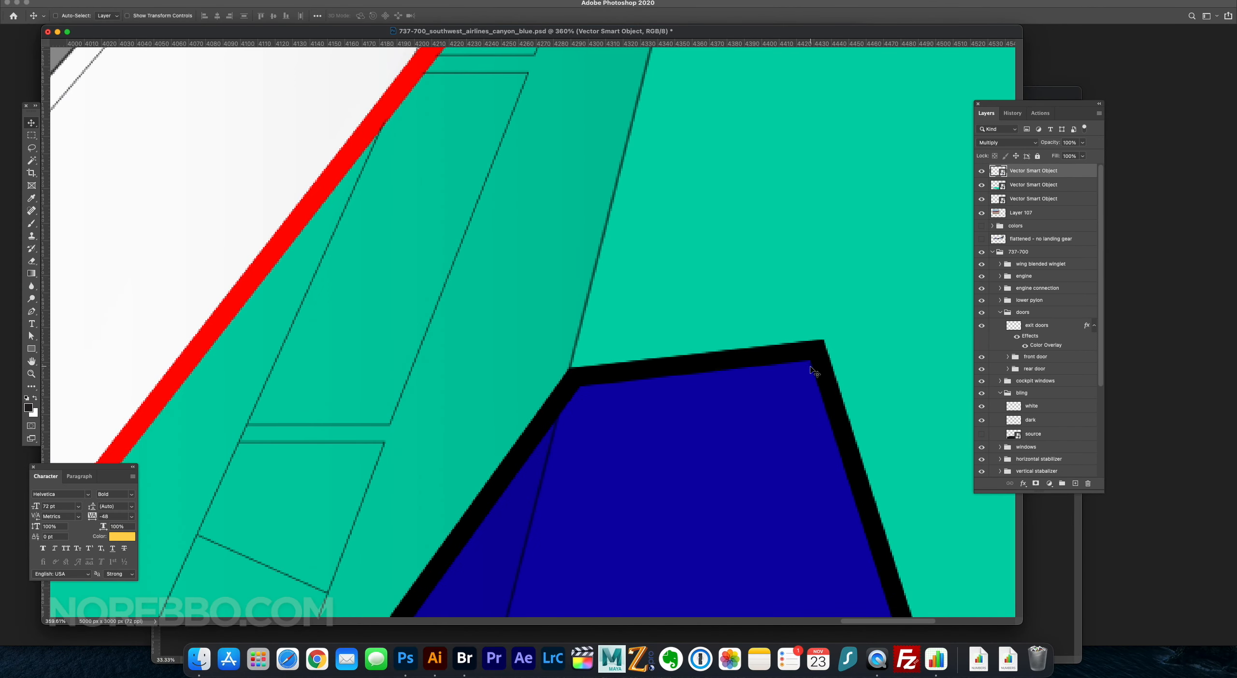
Fill the small inner tail shape yellow in Illustrator and paste it over its outline in Photoshop.
key(z)
key(cmd+1)
key(cmd+0)
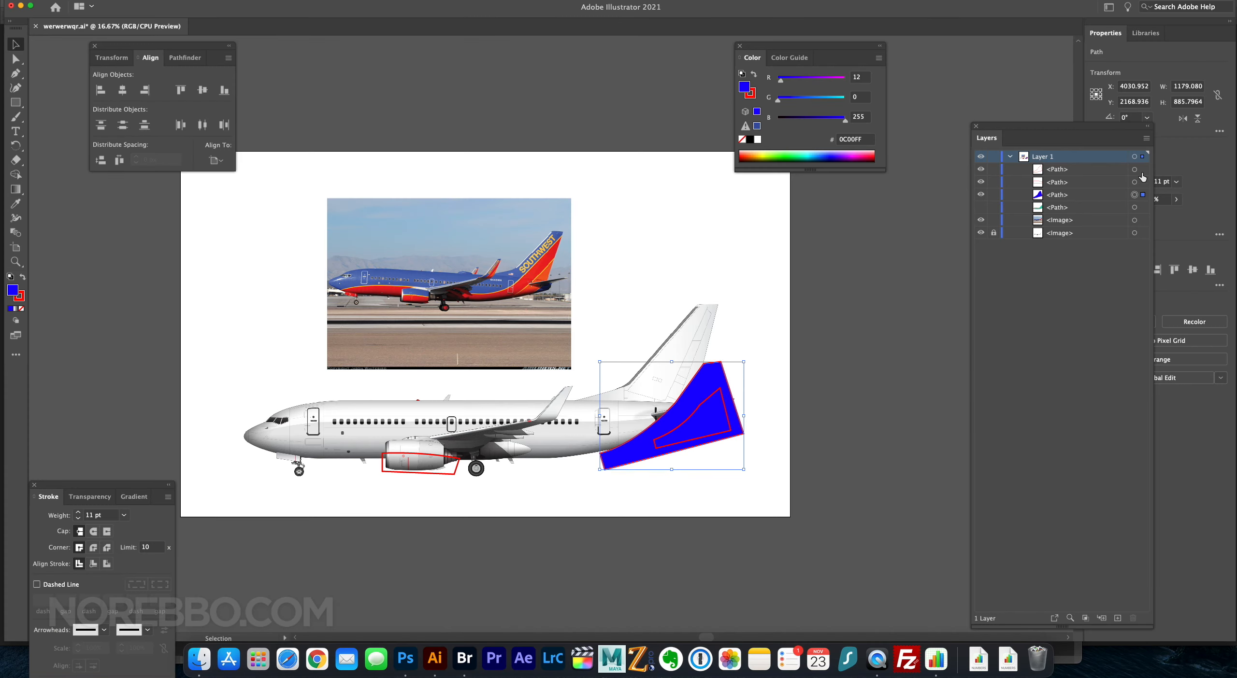
click(744, 85)
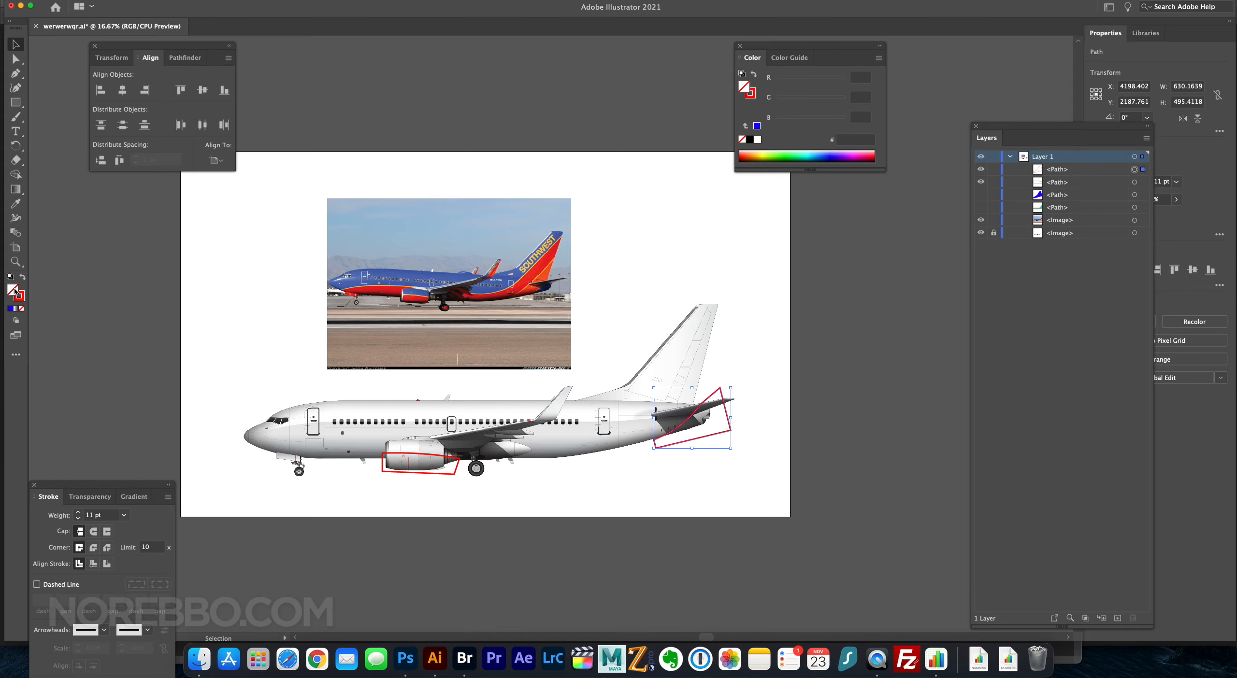
double_click(746, 86)
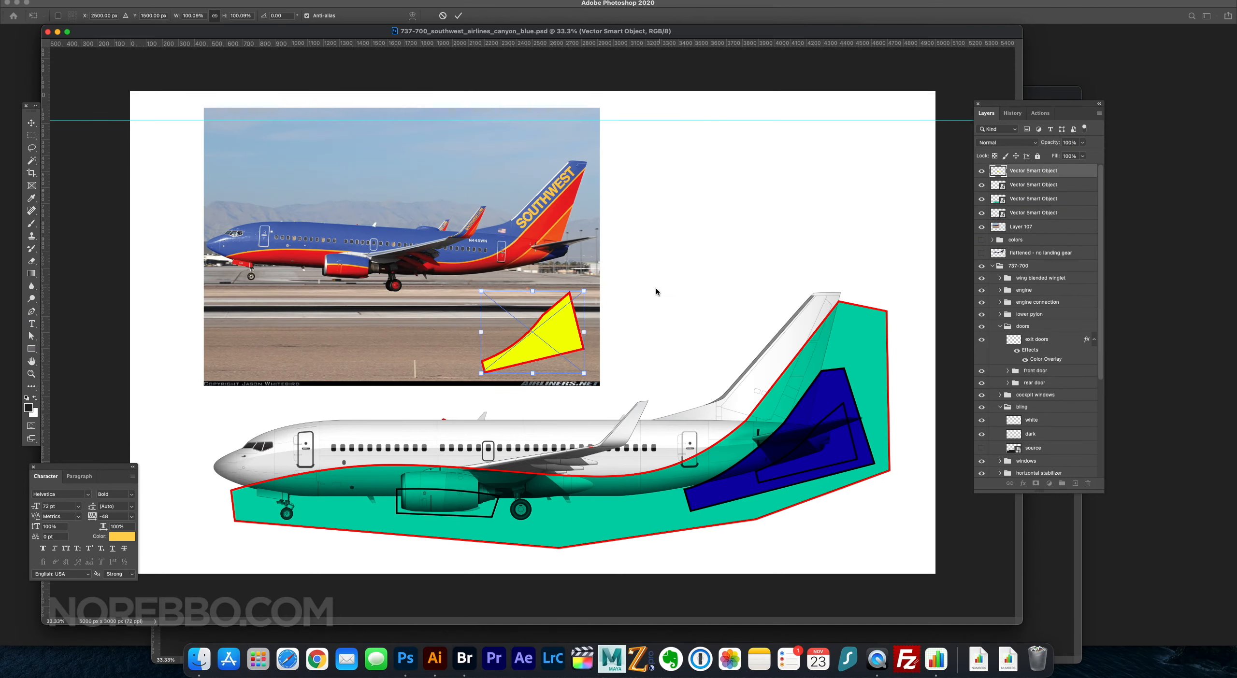
drag(654, 287, 662, 328)
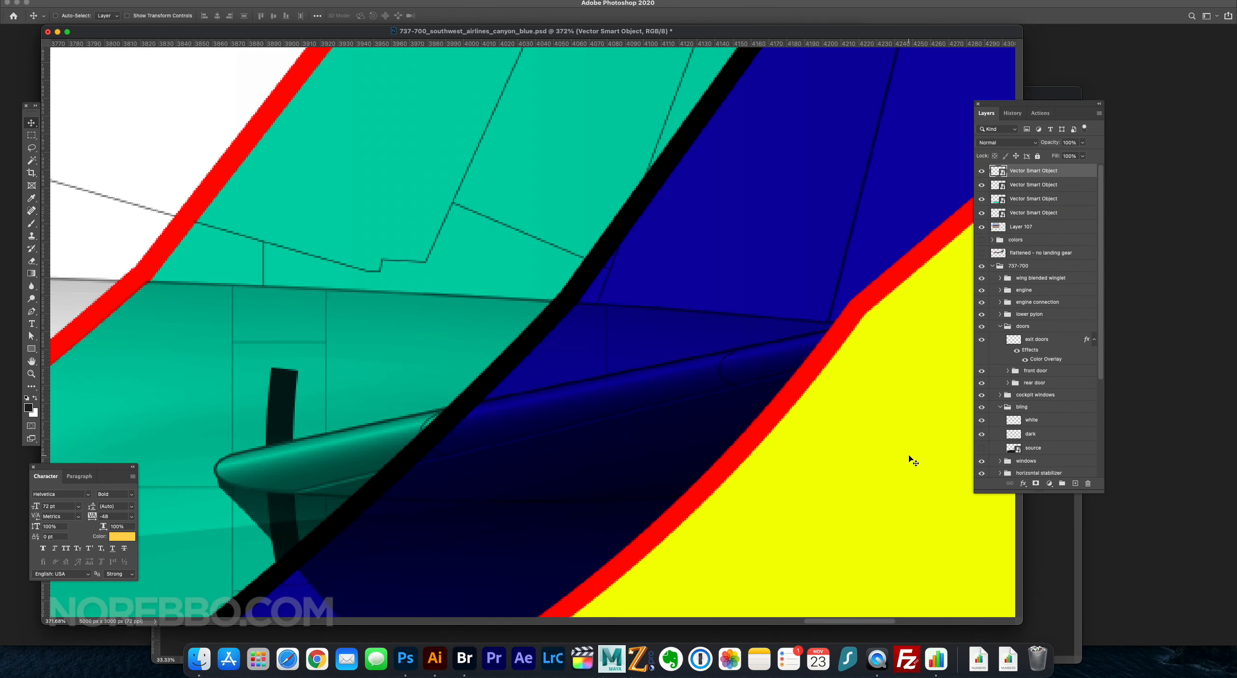
key(cmd+0)
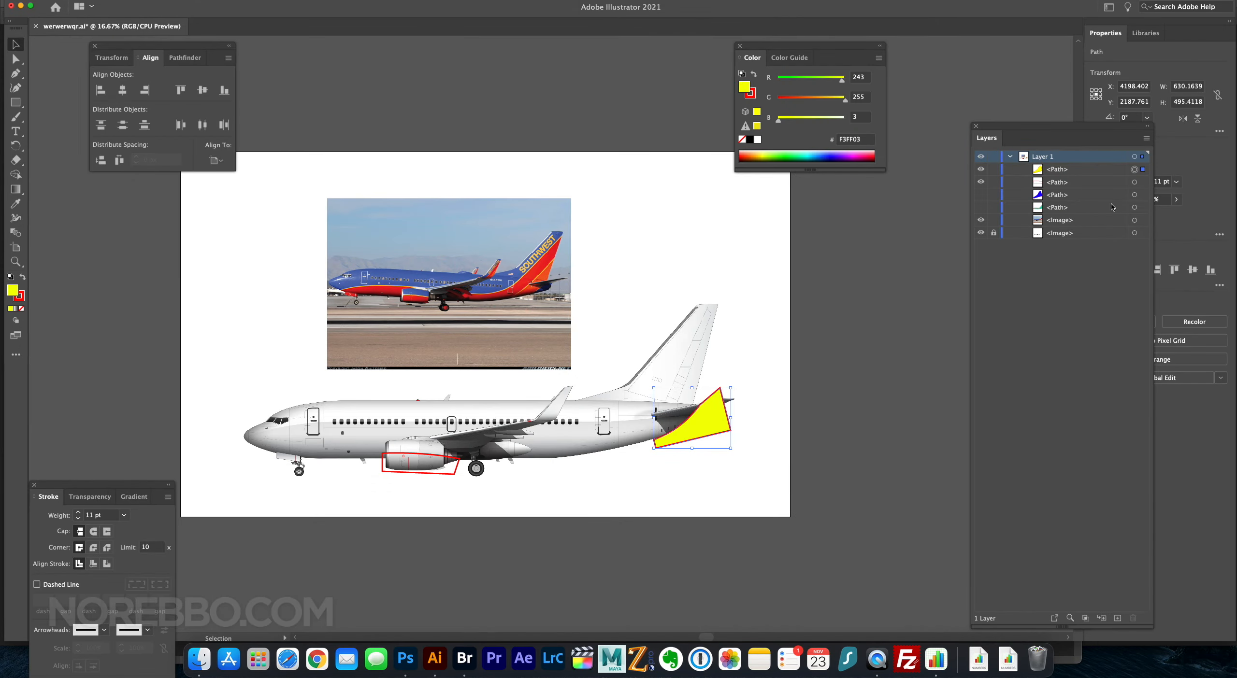
Paste the filled engine shape into Photoshop as a smart object and place it over its outline below the engine.
key(Return)
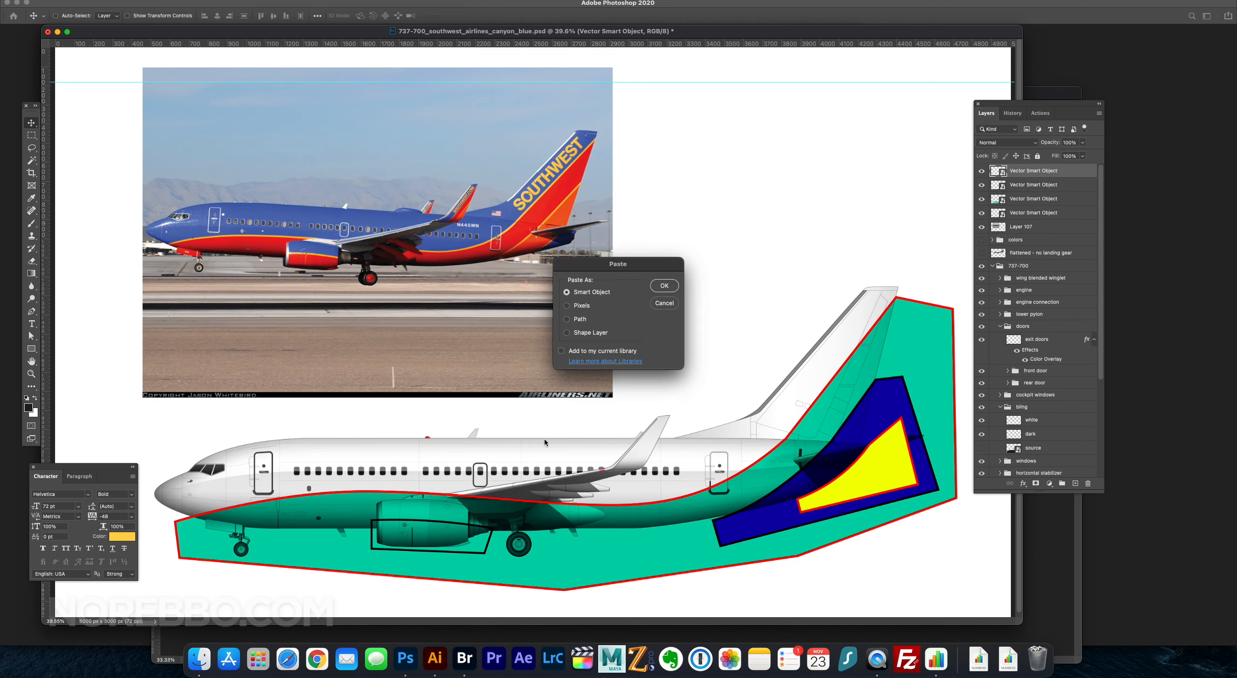
key(Return)
drag(544, 438, 427, 554)
scroll(427, 554, up, 5)
key(super+0)
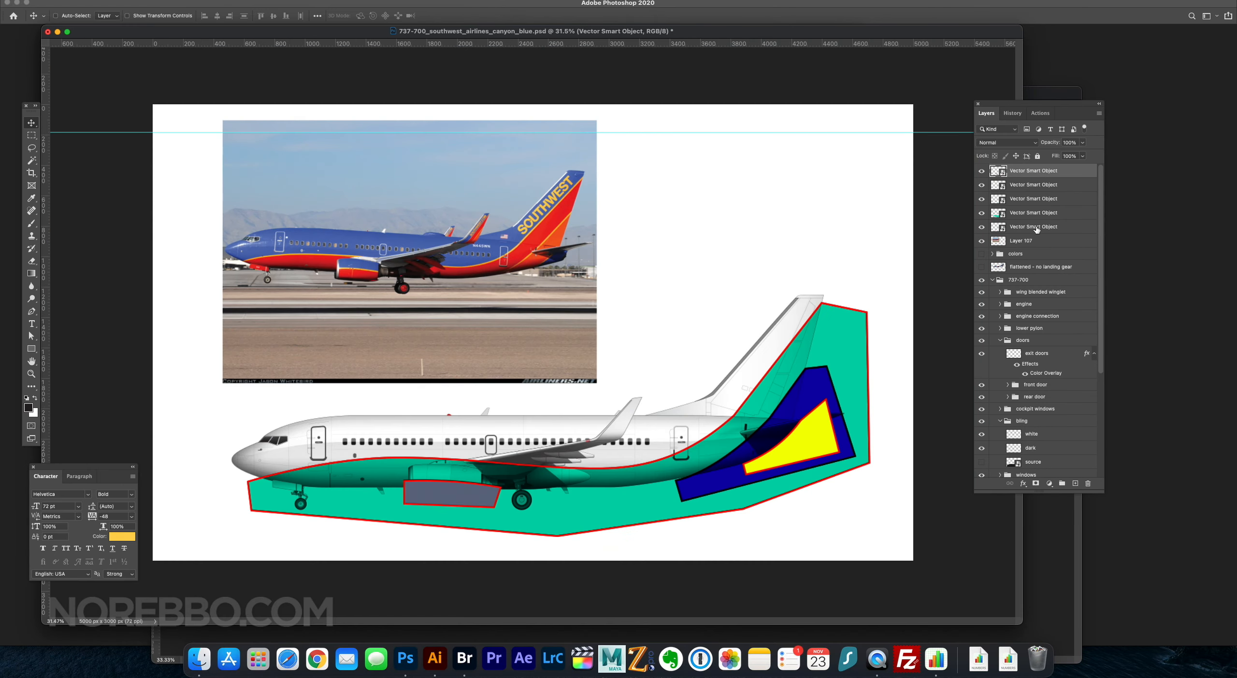
Group the vector shapes as "guide shapes" inside the fuselage's livery folder and place the colour swatches to the right of the reference photo.
key(super+g)
drag(1036, 491, 1090, 424)
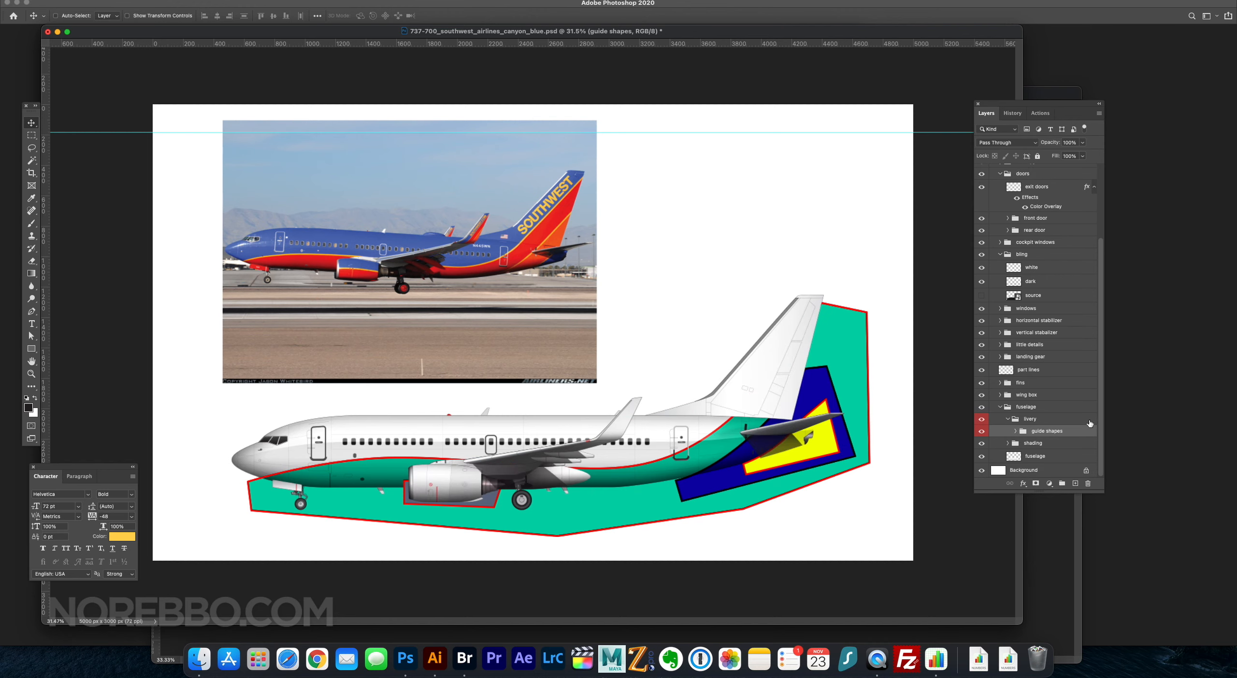
scroll(1100, 271, up, 5)
click(1015, 184)
drag(217, 180, 770, 180)
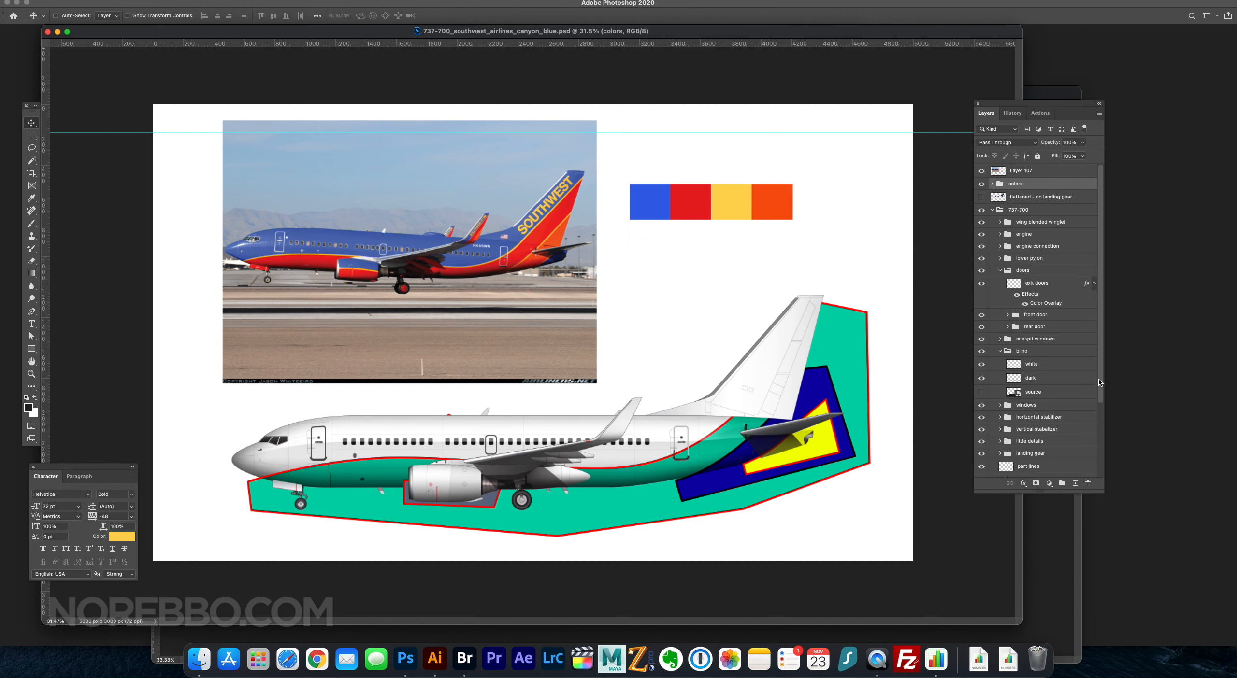
Fill the area of the green belly-and-tail guide shape with the red swatch colour on a new layer.
scroll(1099, 383, down, 5)
click(980, 430)
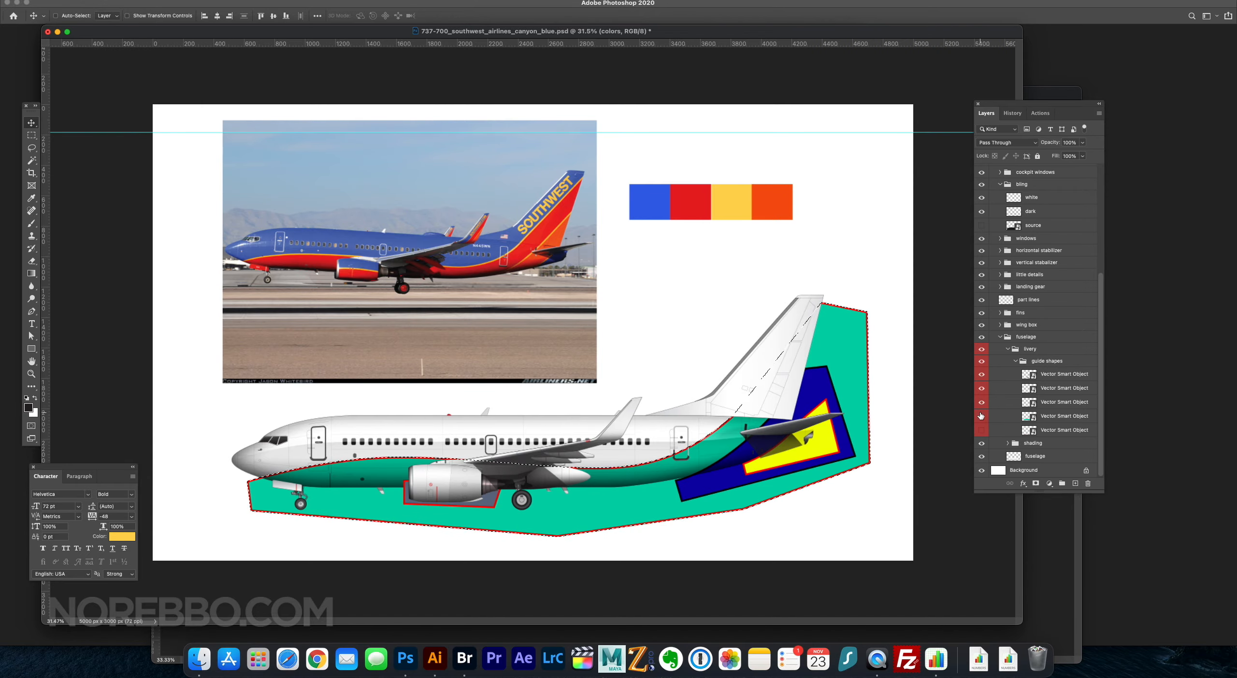
click(31, 198)
click(690, 202)
click(1049, 361)
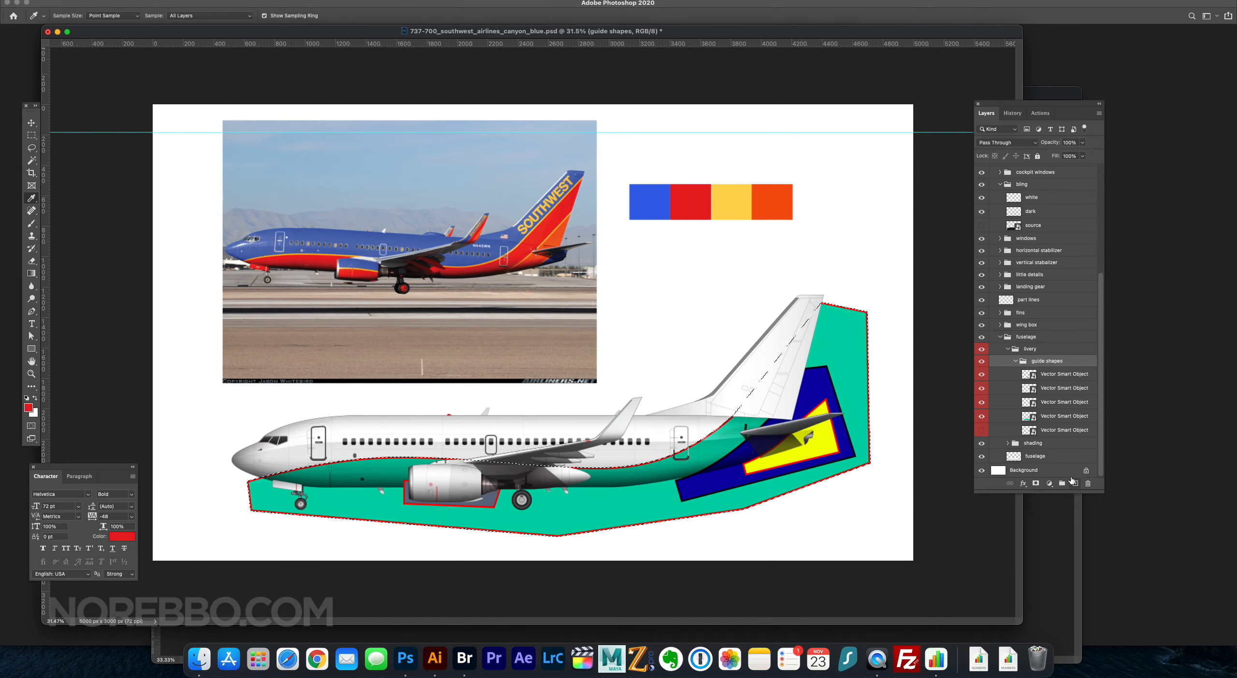
key(super+shift+alt+n)
key(alt+BackSpace)
Fill the green guide shape's outline with the yellow swatch colour on a new layer, leaving the red layer shown and the guide hidden.
click(1063, 430)
click(981, 362)
scroll(340, 459, up, 10)
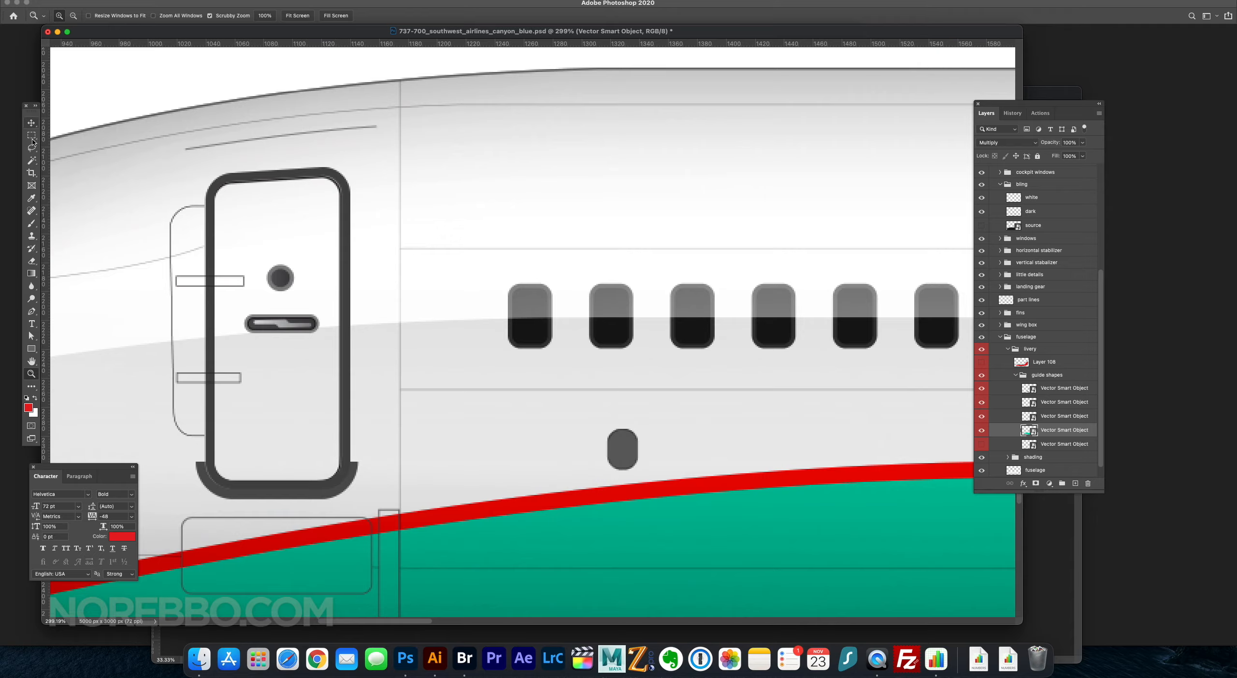
key(w)
key(super+shift+alt+n)
scroll(490, 517, down, 10)
key(i)
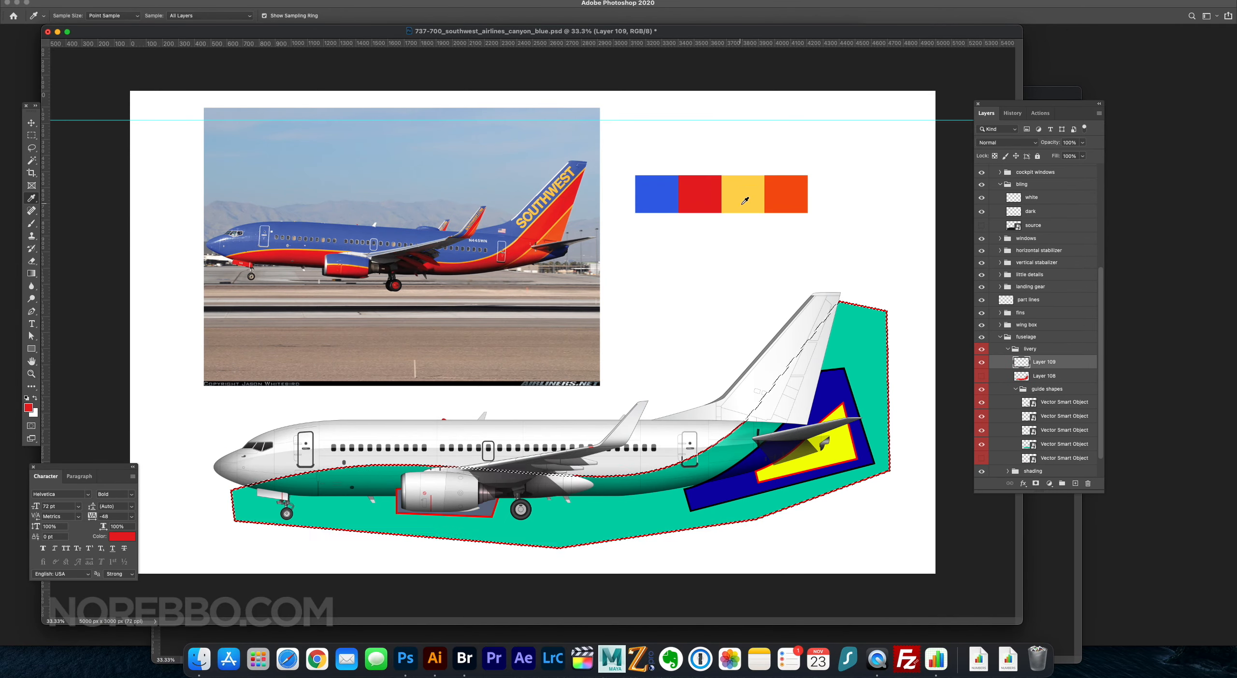
click(743, 194)
click(981, 376)
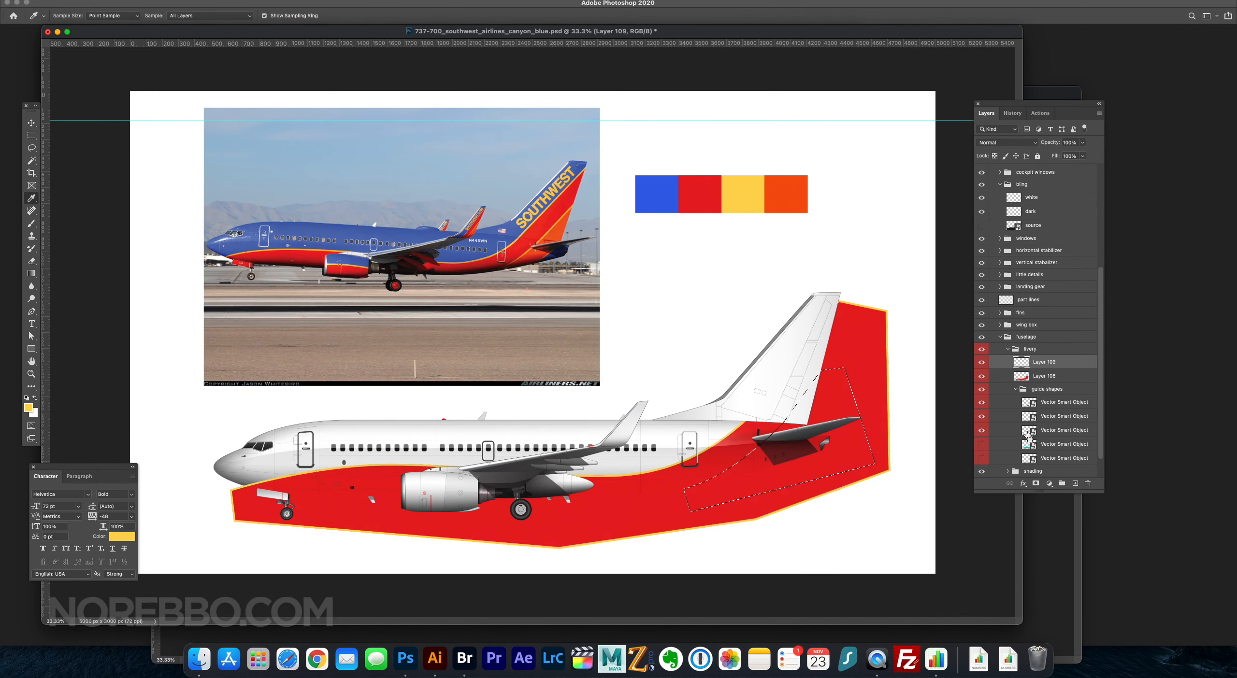
Fill the dark blue tail guide's area with the orange swatch colour and its outline with yellow, each on a new layer.
key(super+shift+alt+n)
key(alt+BackSpace)
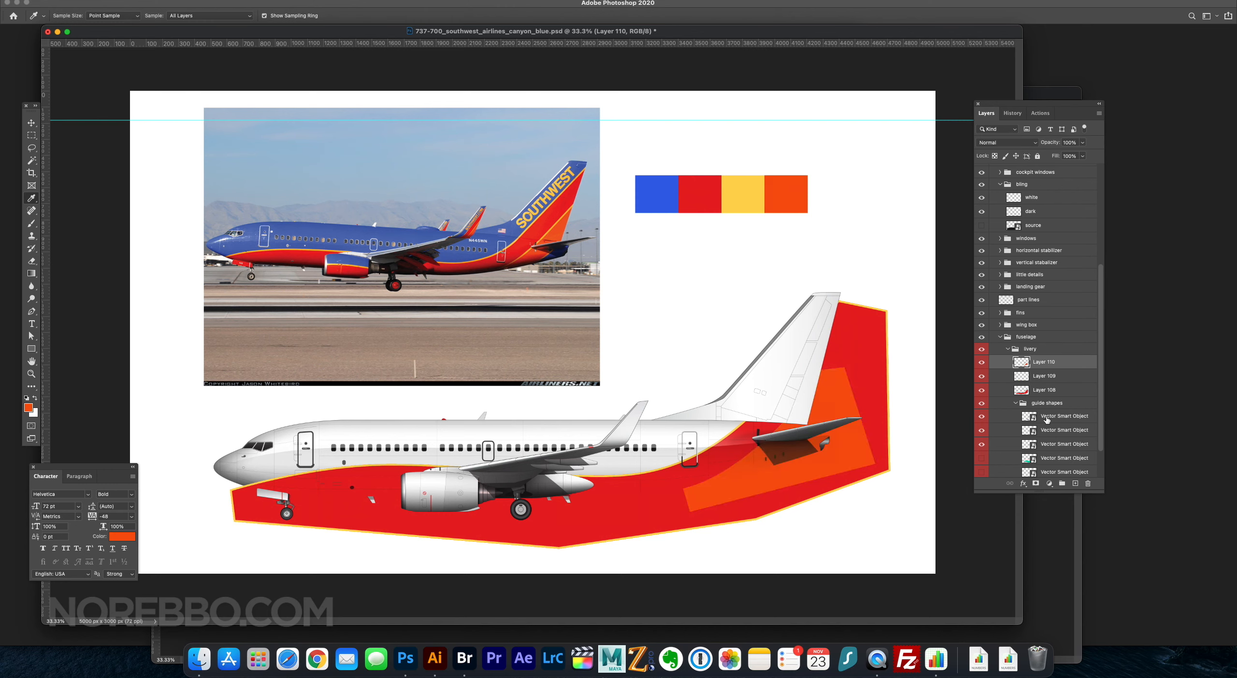
key(super+shift+alt+n)
key(w)
key(super+d)
key(i)
click(742, 182)
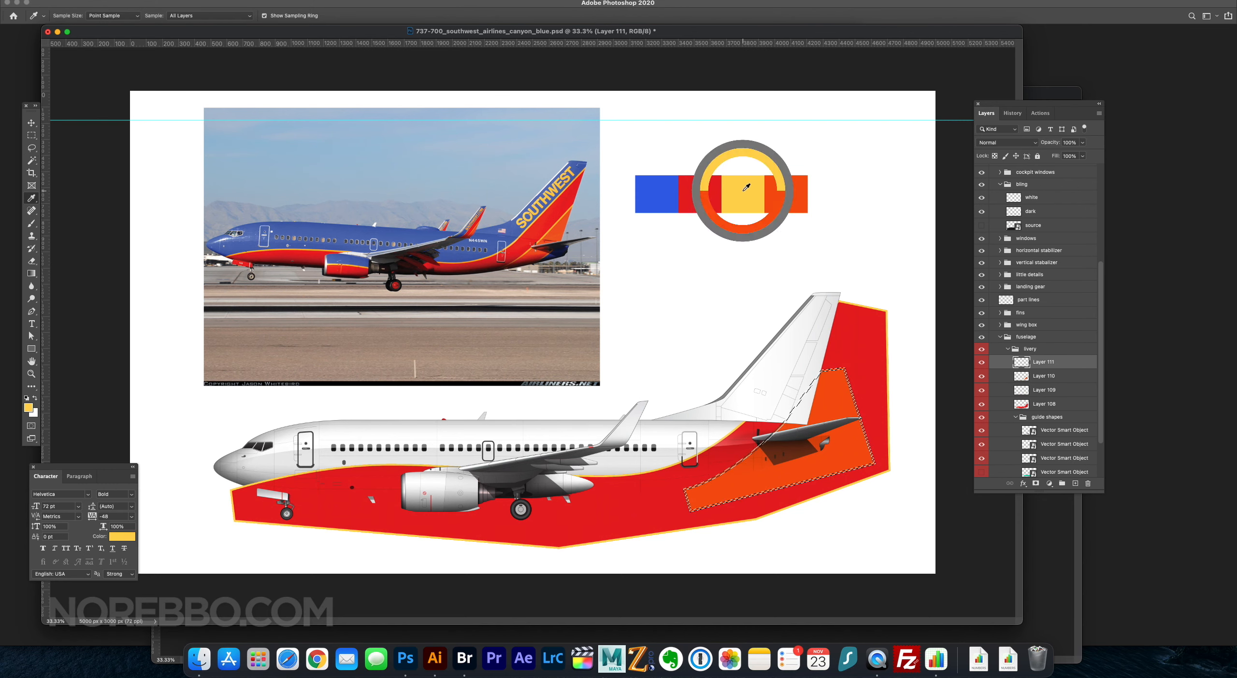
Rename Layer 108 as red and Layer 110 as orange.
double_click(1038, 404)
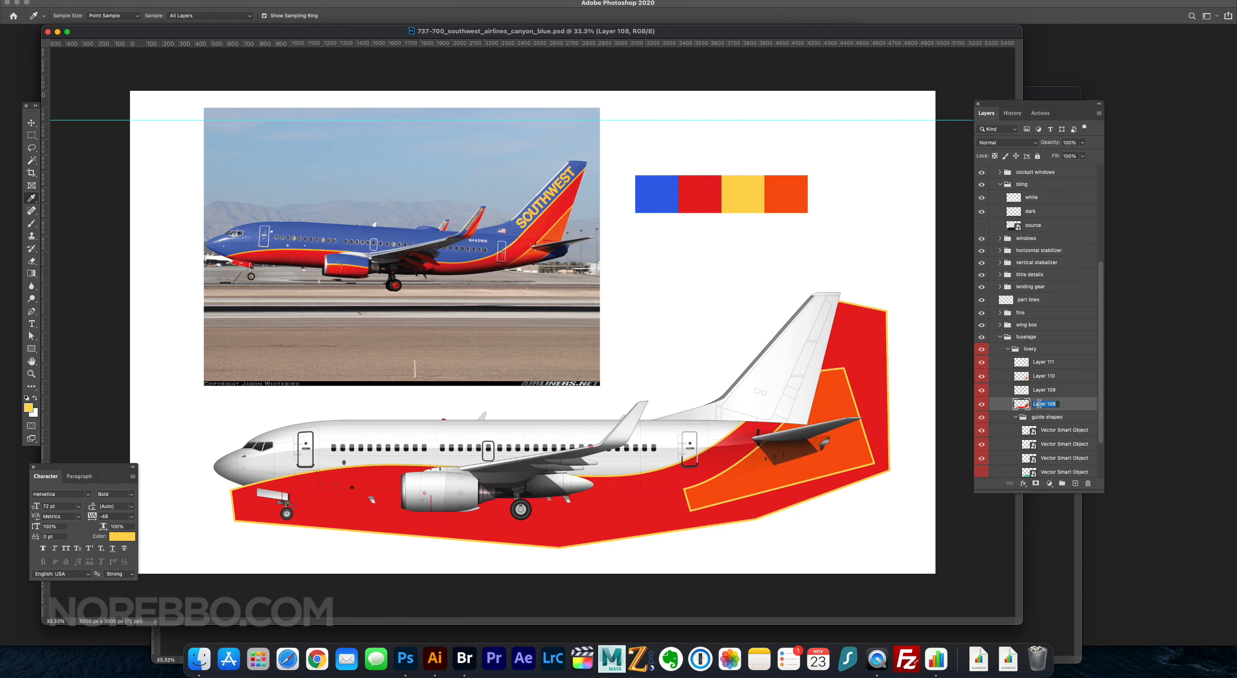
double_click(1043, 376)
text(orange)
key(Return)
Fill the fuselage with the blue swatch colour on a new layer named blue, directly above the fuselage layer.
scroll(1092, 399, down, 4)
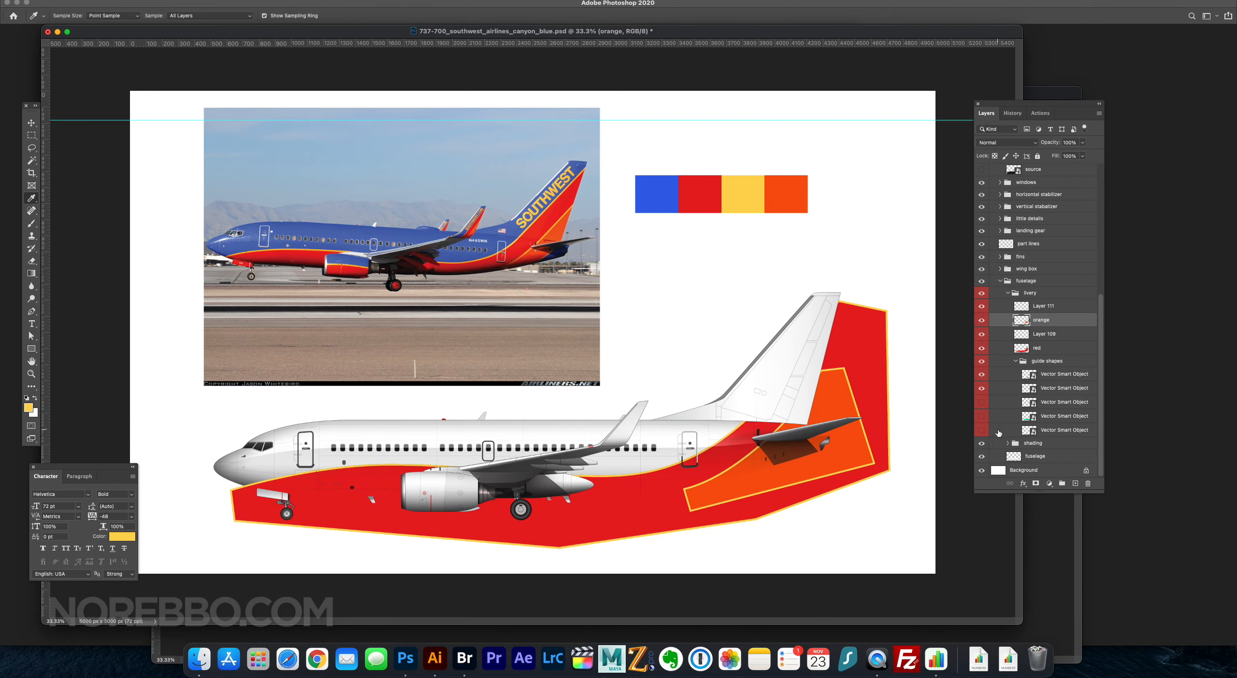
click(1034, 456)
click(657, 194)
key(alt+BackSpace)
key(super+z)
click(1075, 483)
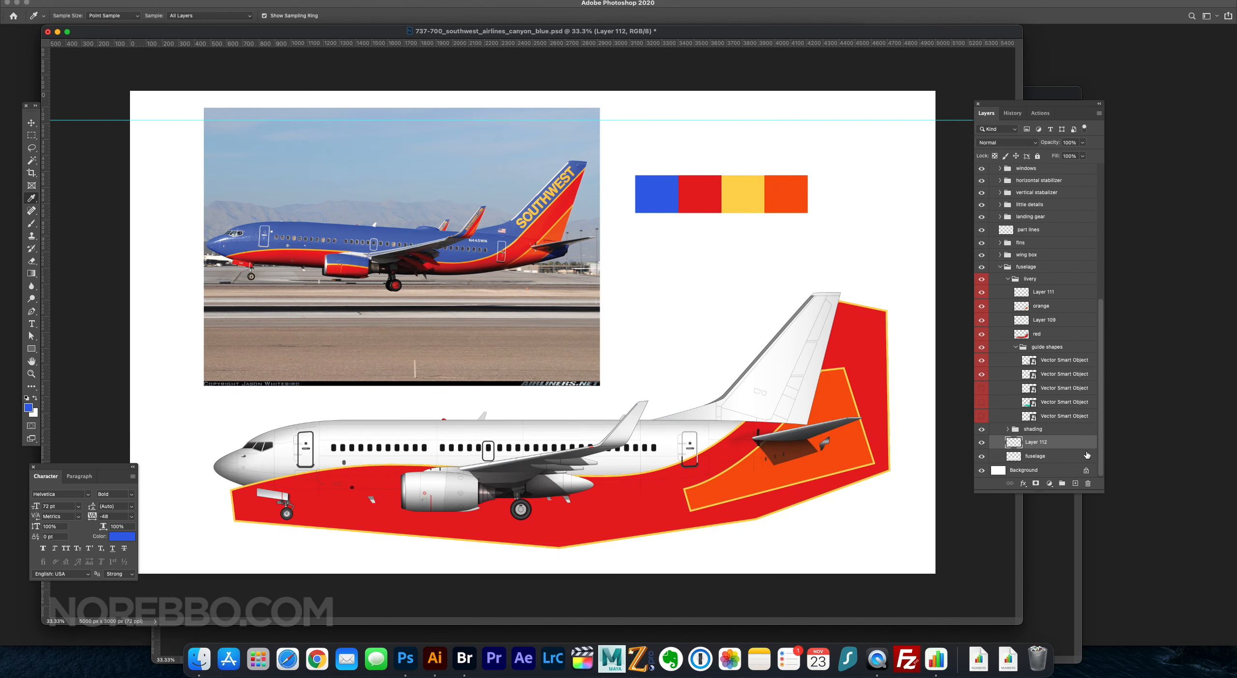
key(alt+BackSpace)
key(super+d)
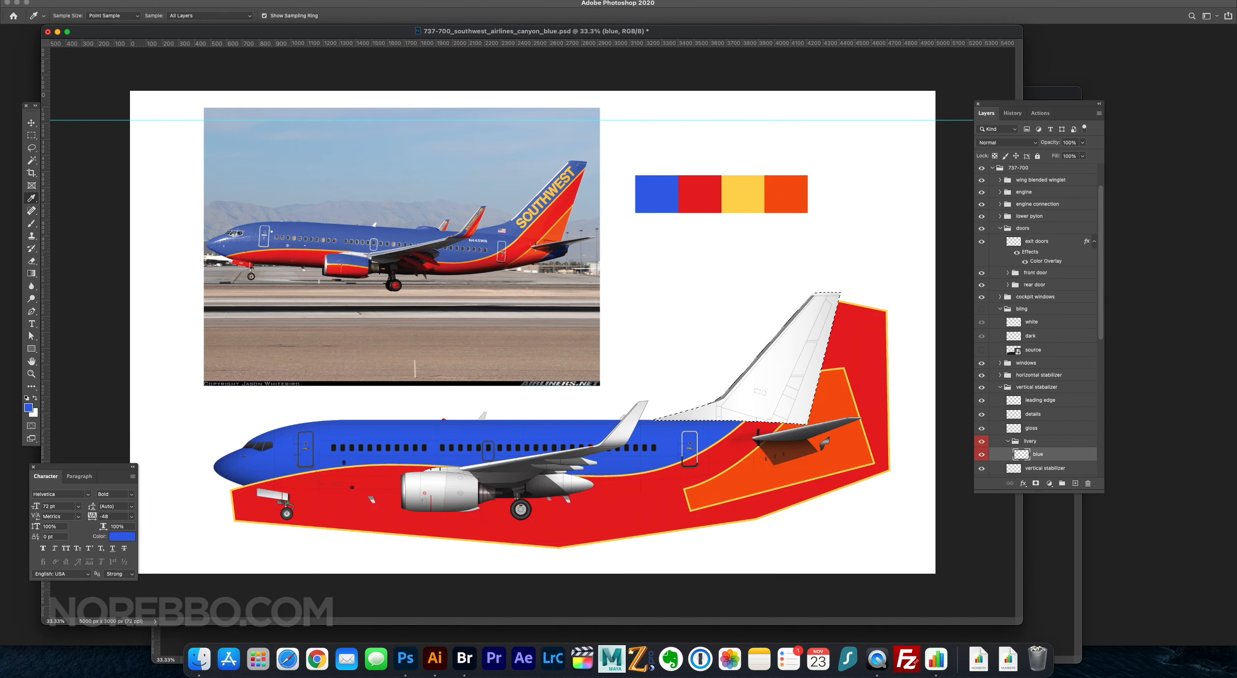
Fill the vertical stabilizer's blue layer with the blue swatch colour and add copies of red and Layer 109 to its hidden livery folder.
key(alt+BackSpace)
key(super+d)
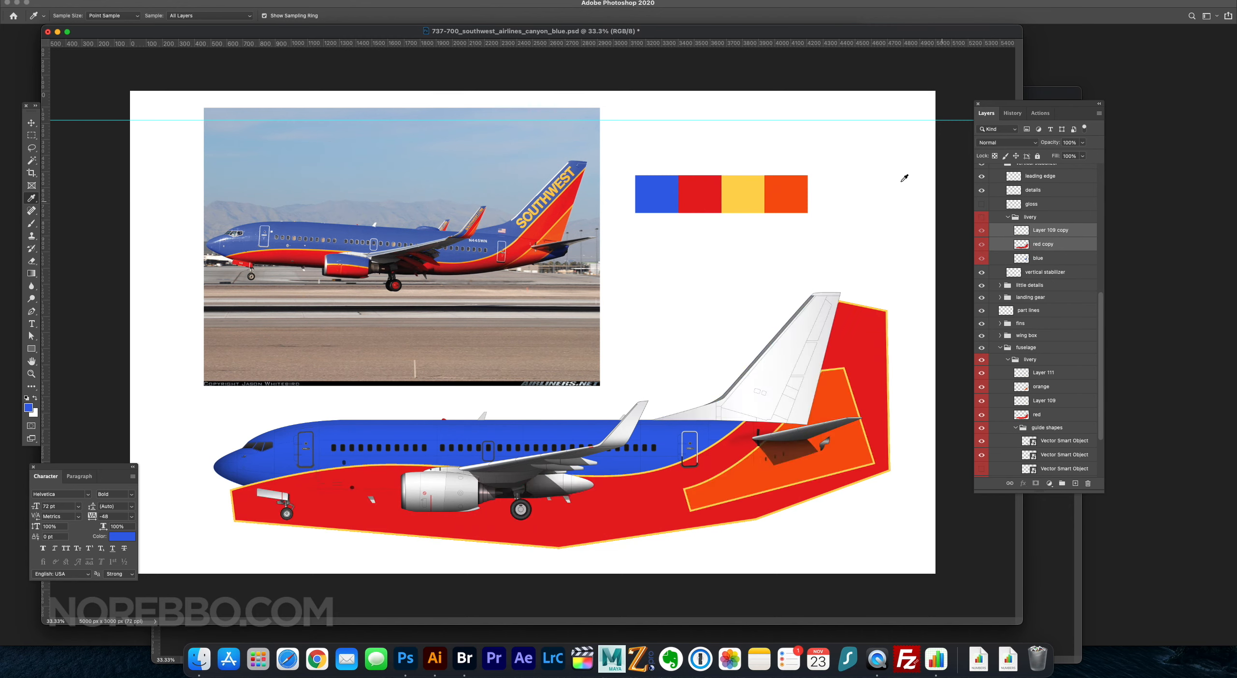
click(1030, 217)
click(1008, 217)
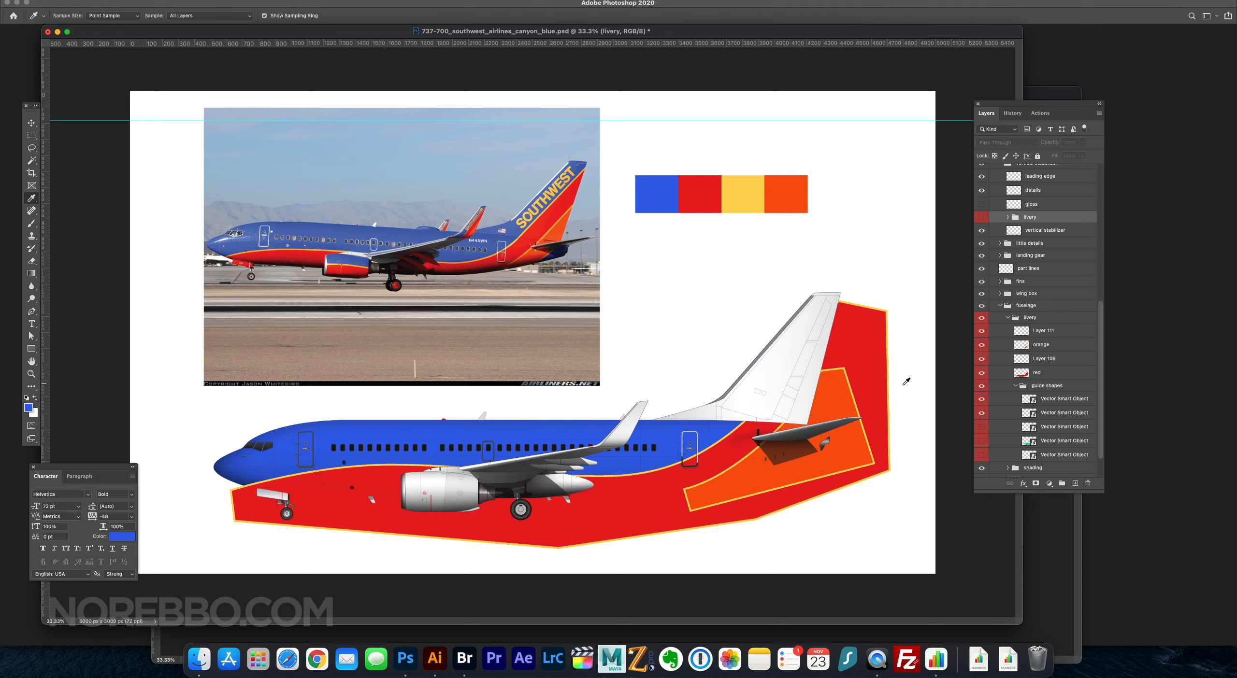
Delete the parts of the red, orange and yellow outline layers that extend beyond the fuselage.
scroll(1054, 338, down, 2)
click(1053, 334)
key(Delete)
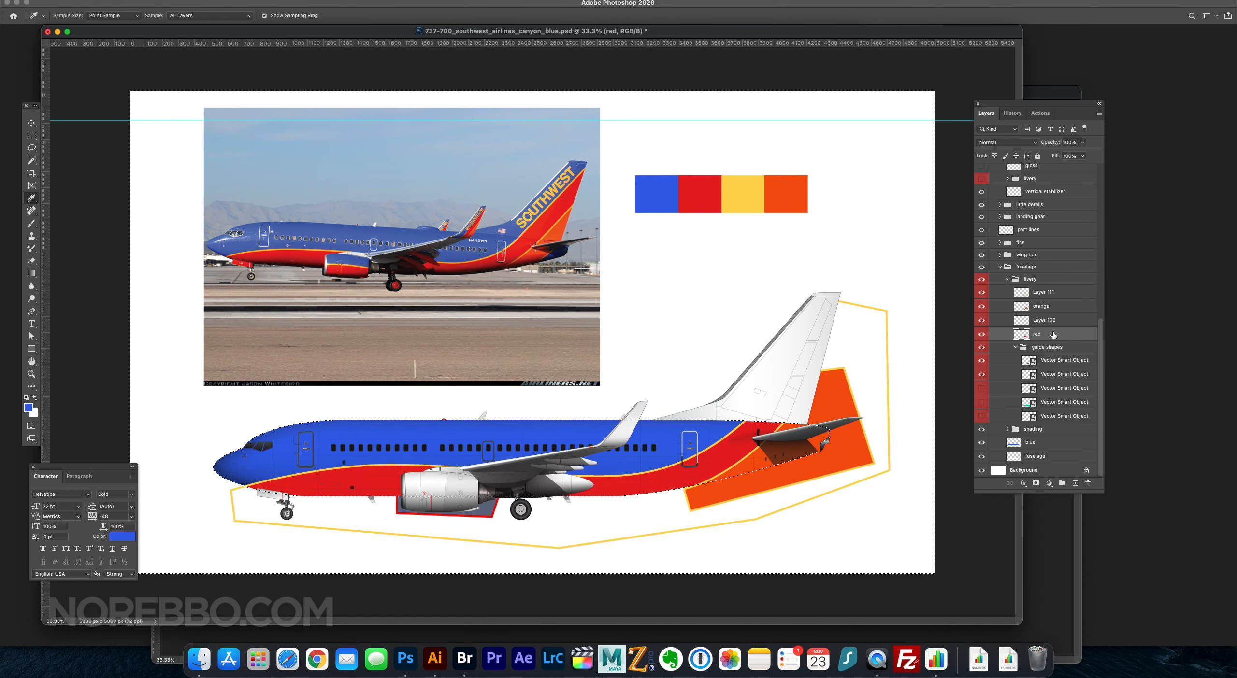
key(super+shift+i)
click(1041, 306)
click(198, 0)
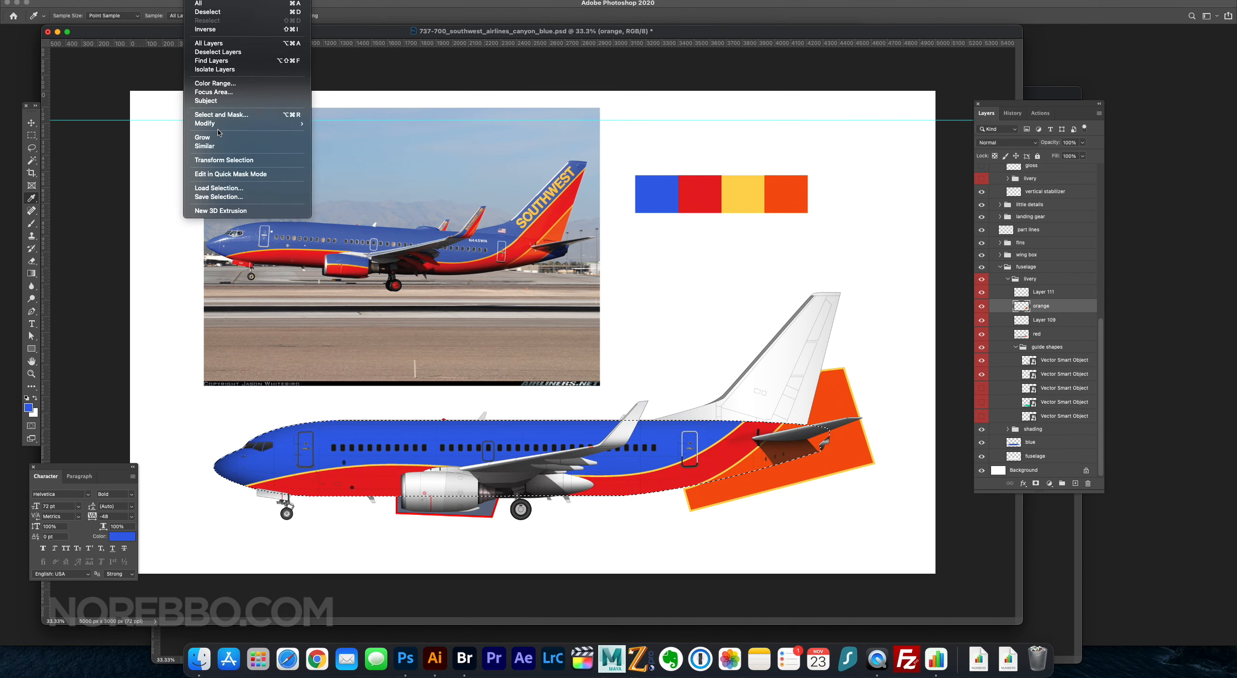
click(205, 29)
key(Delete)
key(super+d)
click(1032, 293)
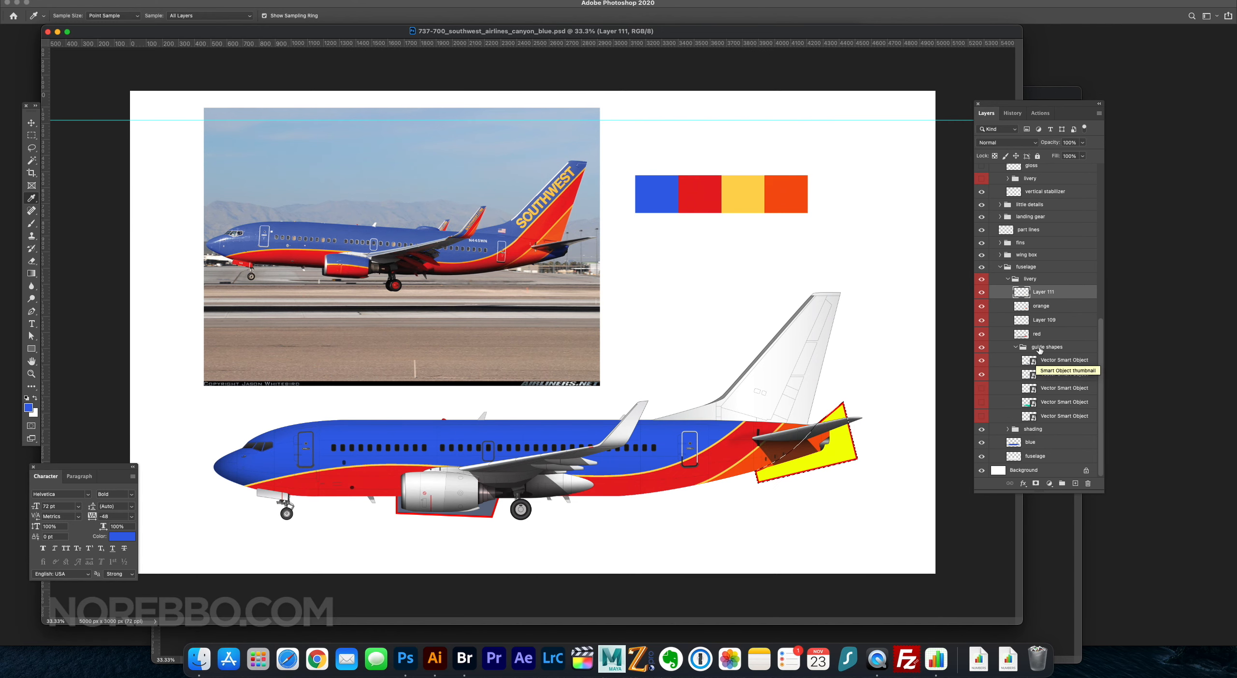
key(Delete)
Fill the small tail guide's outline with the yellow swatch colour on a new layer and hide the yellow guide shape.
click(1065, 335)
key(super+shift+alt+n)
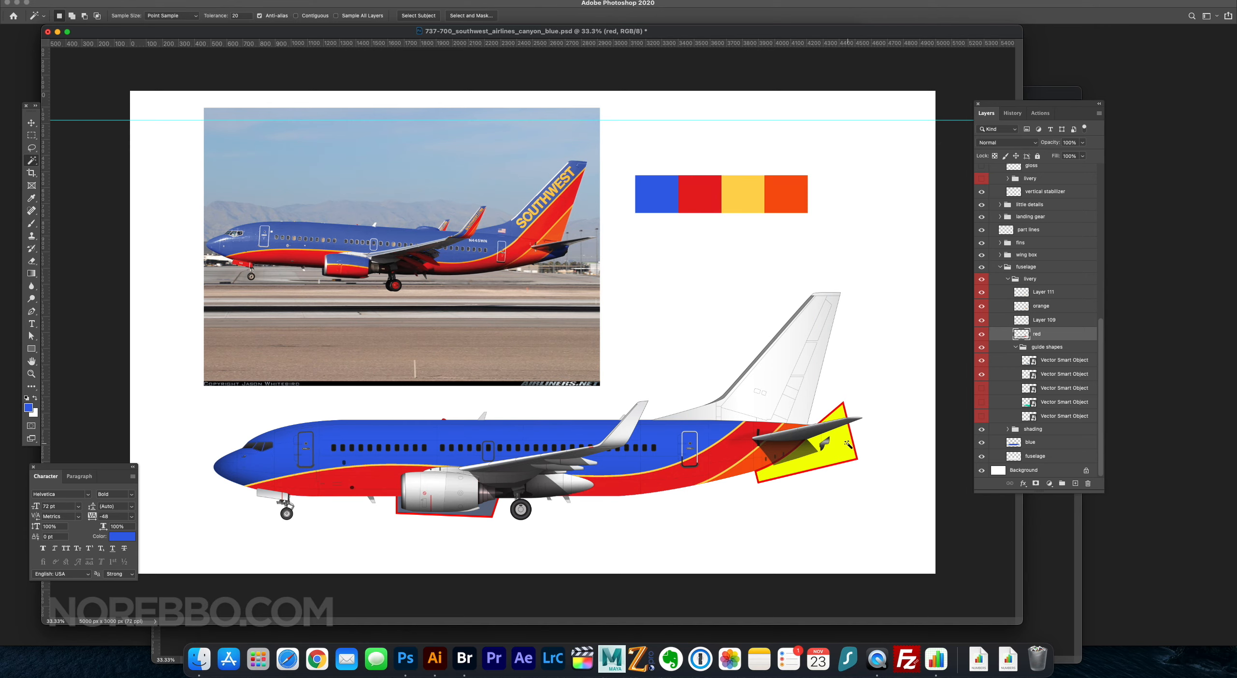
key(super+a)
click(749, 186)
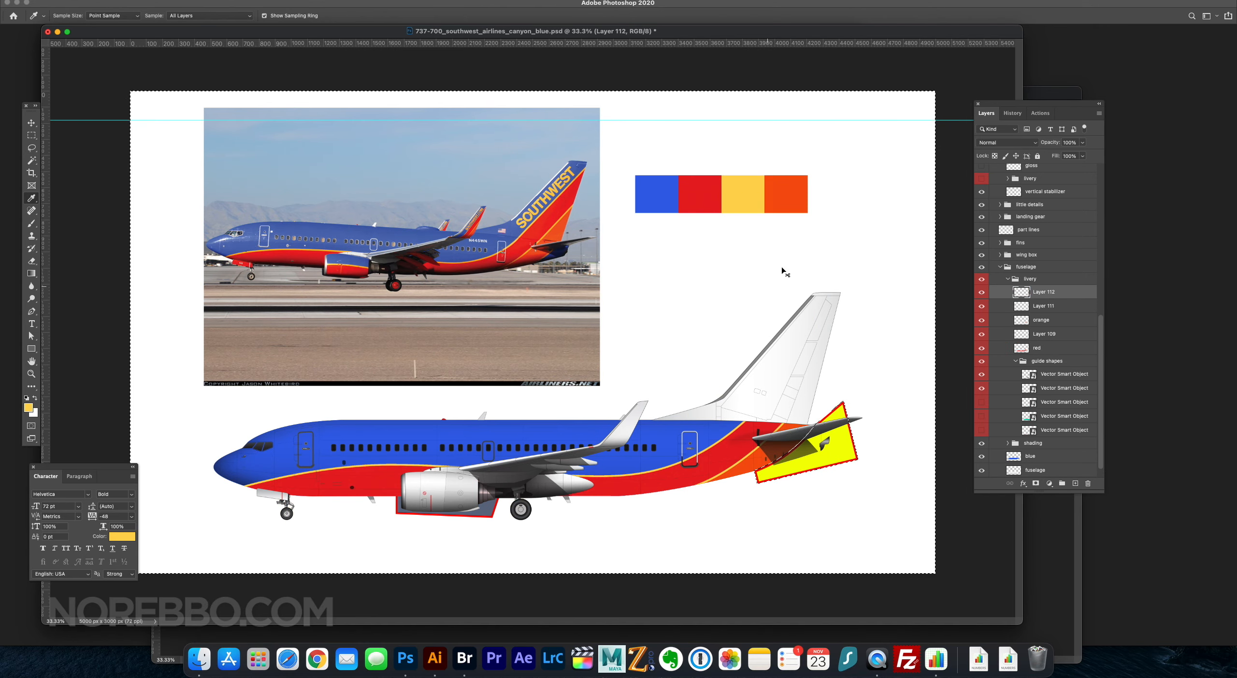
scroll(784, 271, up, 3)
key(w)
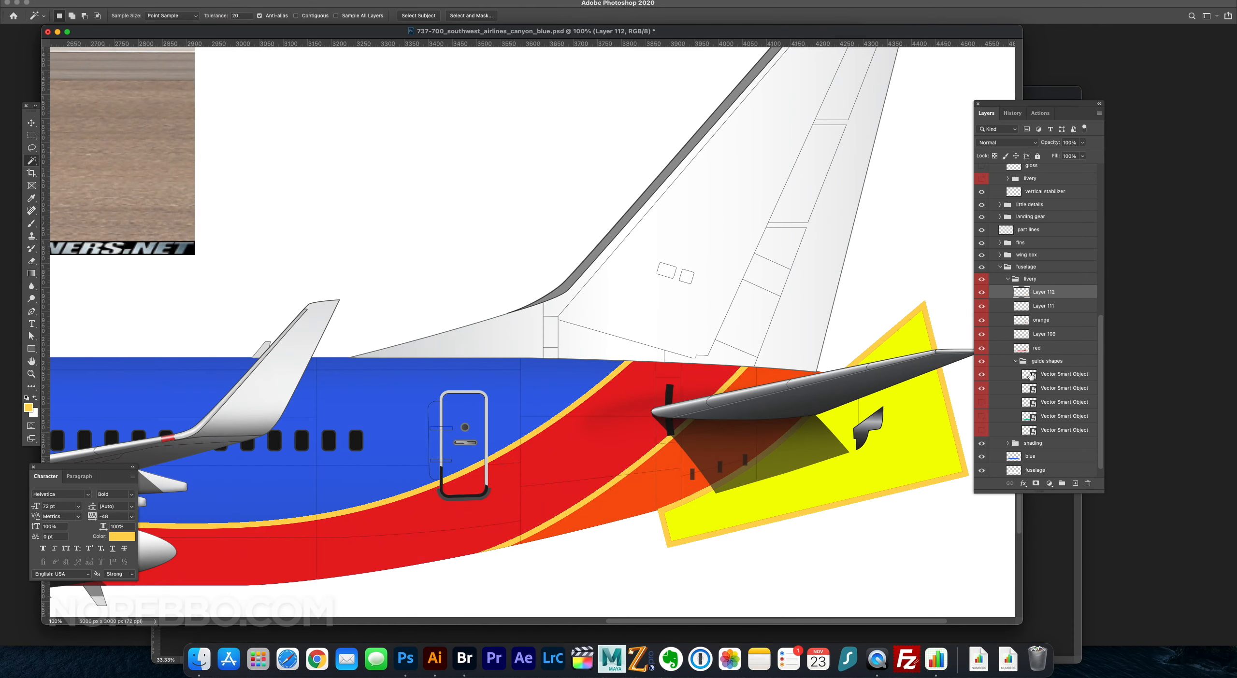
click(981, 389)
key(z)
scroll(773, 385, down, 3)
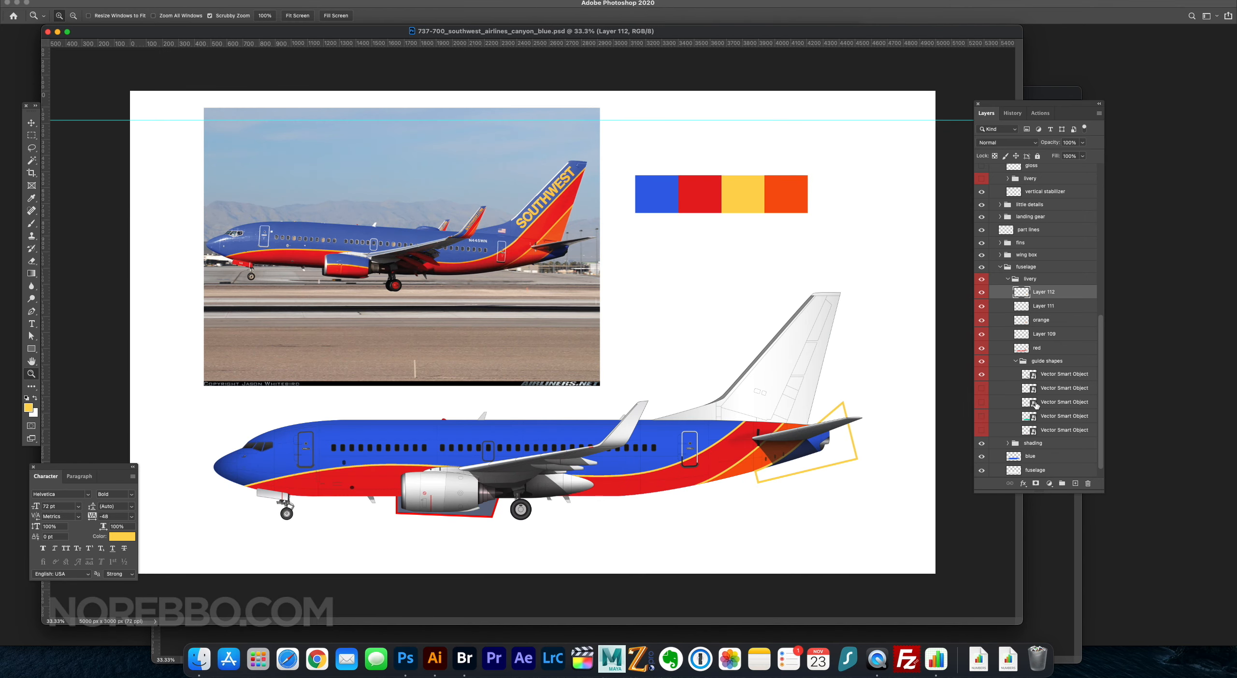
Trim the new yellow outline to the fuselage and rename the three outline layers as yellow.
click(191, 5)
click(248, 187)
key(ctrl+shift+z)
key(ctrl+shift+z)
key(ctrl+shift+z)
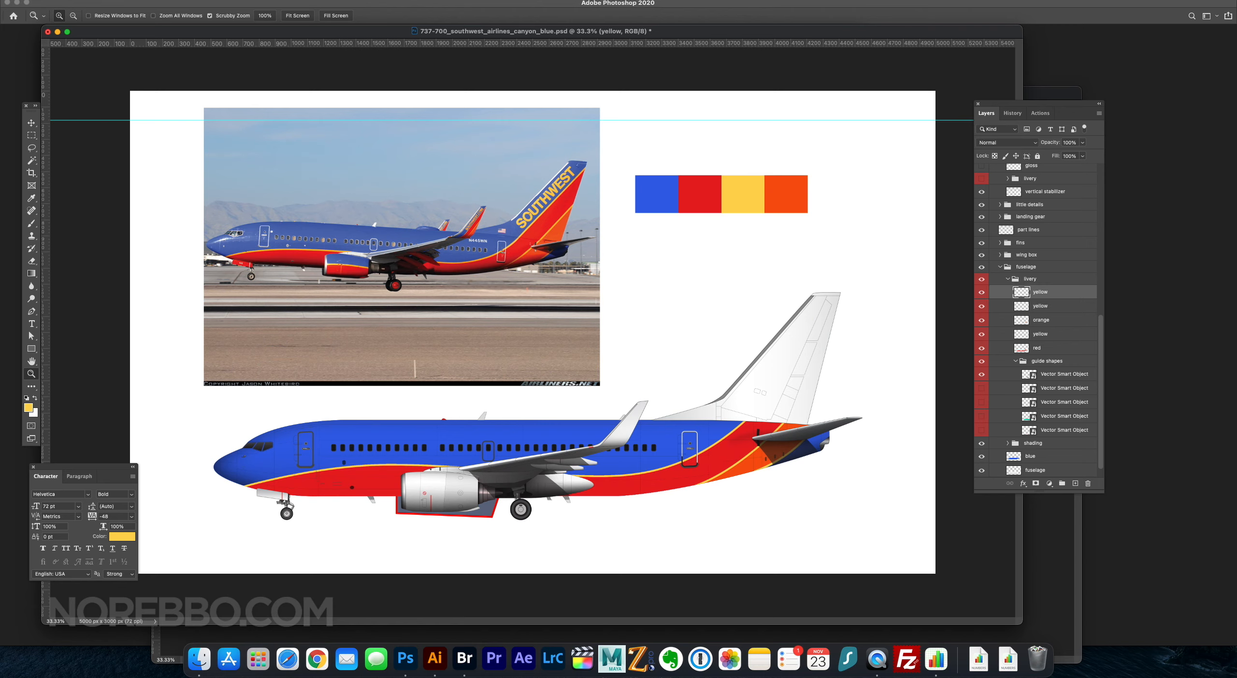
Show the vertical stabilizer's livery folder and trim its red, orange and yellow outline copies to the fin's shape.
scroll(1017, 363, up, 2)
click(1007, 217)
super+click(1021, 286)
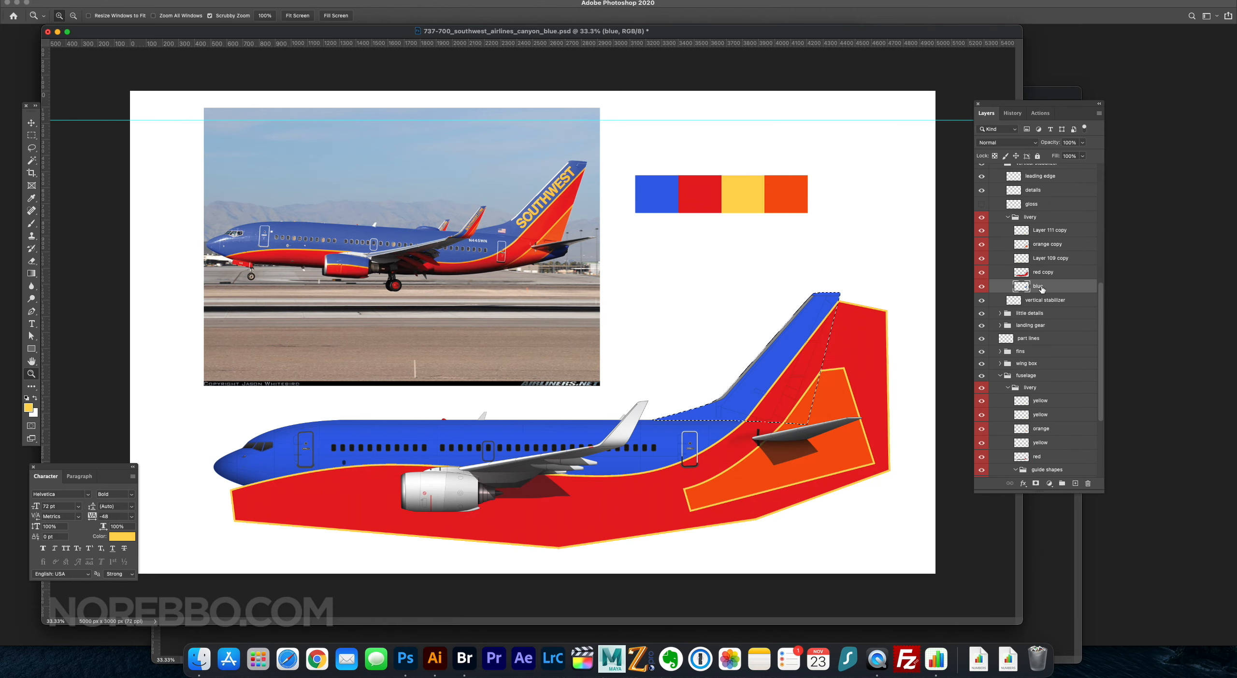
click(193, 3)
click(216, 30)
key(ctrl+shift+z)
key(ctrl+shift+z)
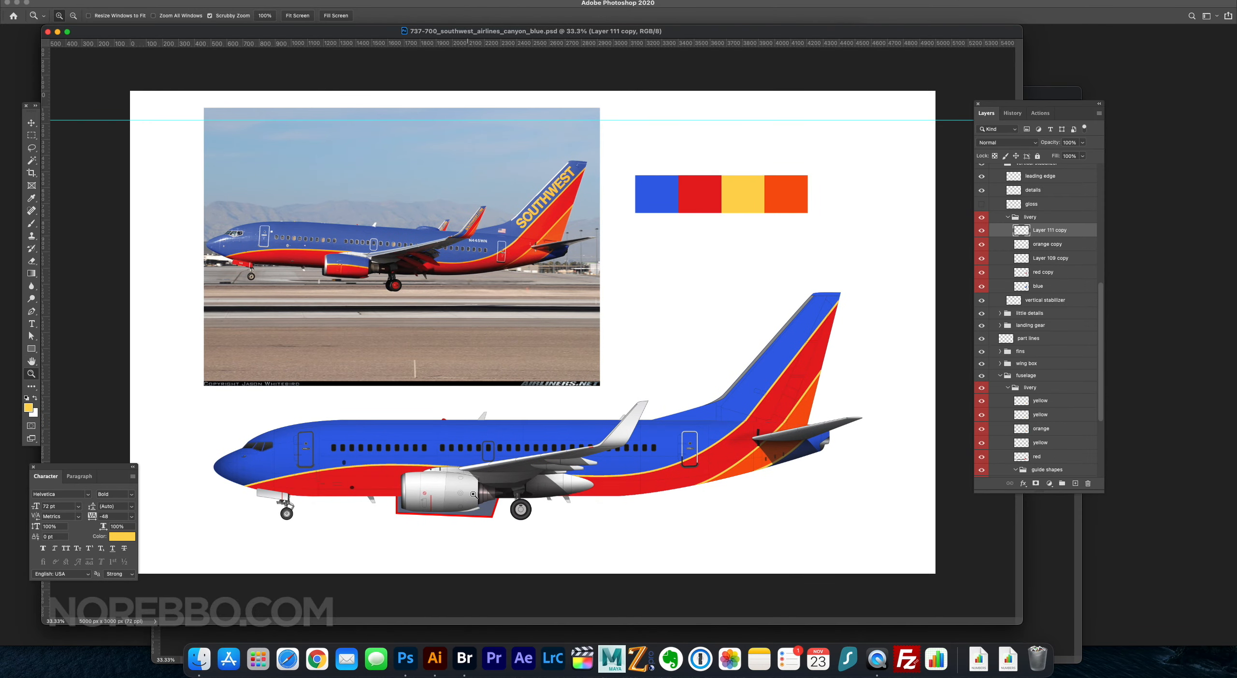
Add a layer named blue above the engine layer and group it in a folder named livery.
key(v)
super+click(464, 488)
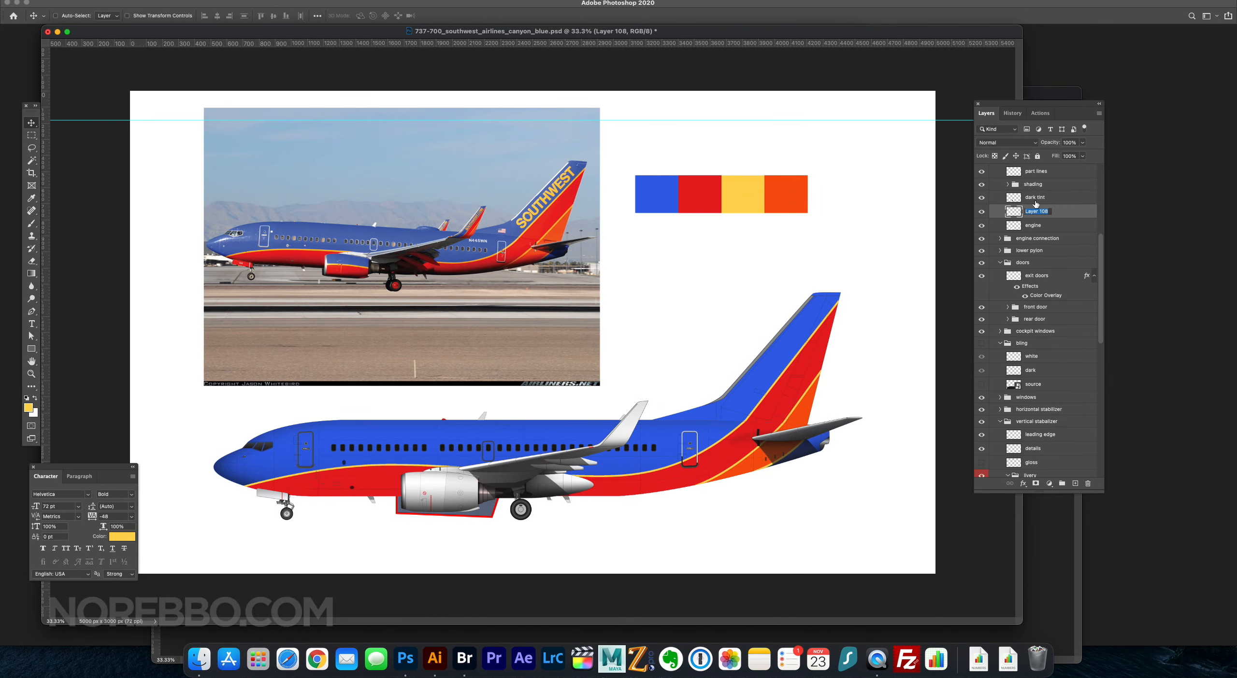
key(super+g)
double_click(1029, 211)
text(libr)
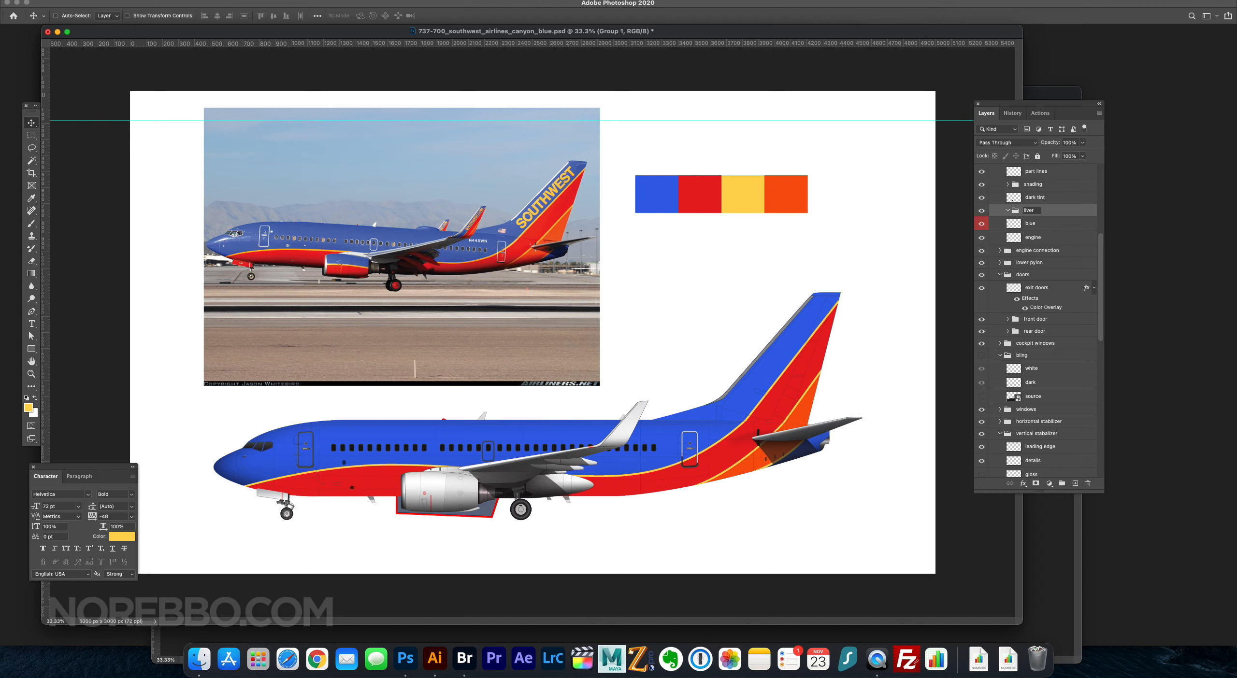
text(y)
key(Return)
Fill the engine cowling with the blue swatch colour on the engine's blue livery layer.
click(1020, 223)
key(i)
click(655, 187)
key(alt+BackSpace)
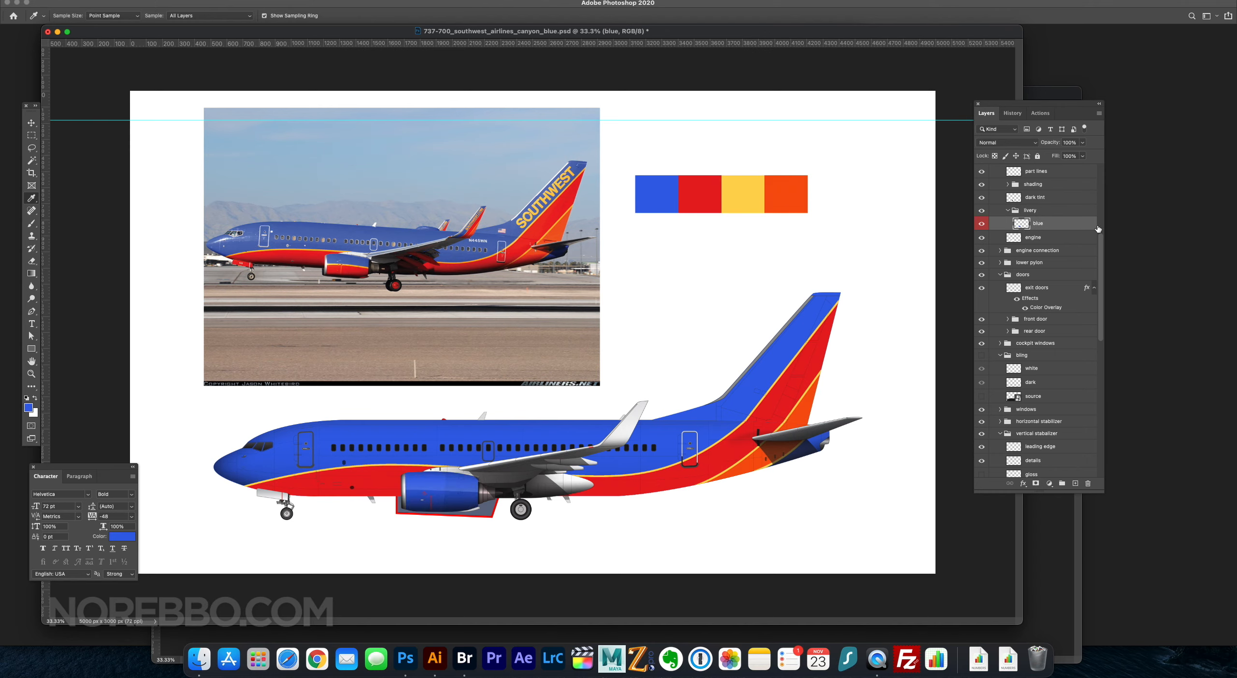
Move the engine's guide shape from the fuselage guide shapes into the engine's livery folder and rename it guide.
scroll(1063, 226, up, 5)
click(30, 125)
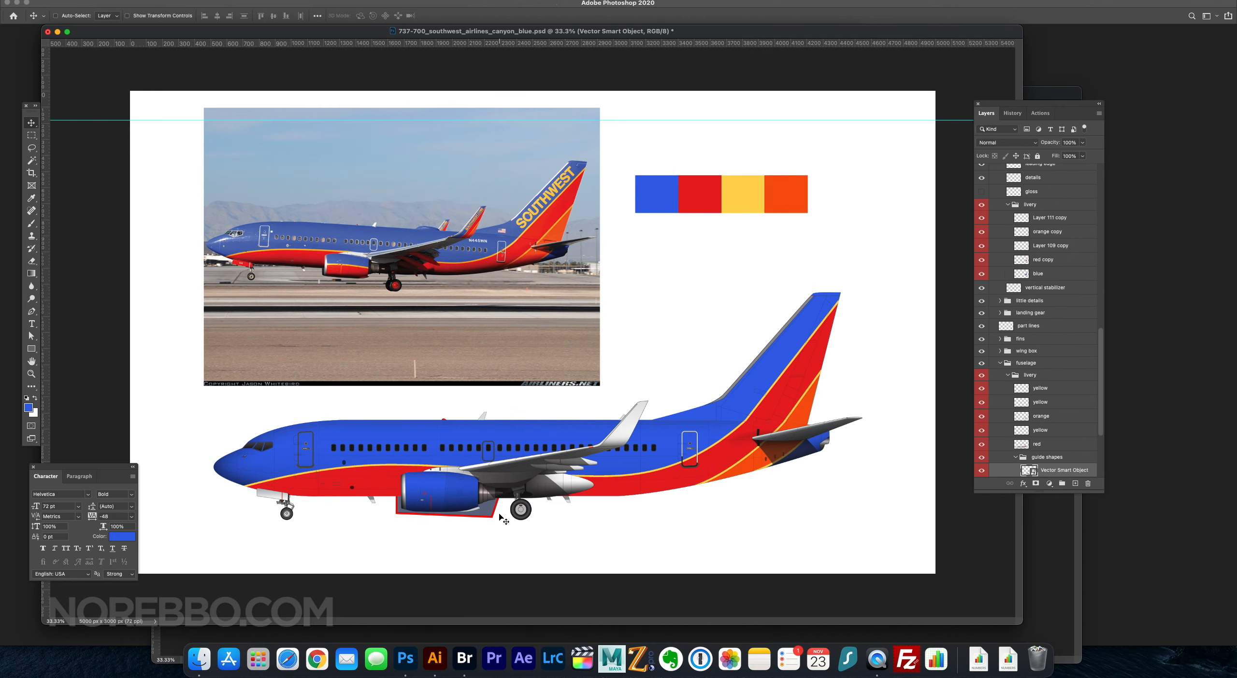
scroll(1039, 338, down, 4)
drag(1038, 435, 1044, 310)
double_click(1044, 310)
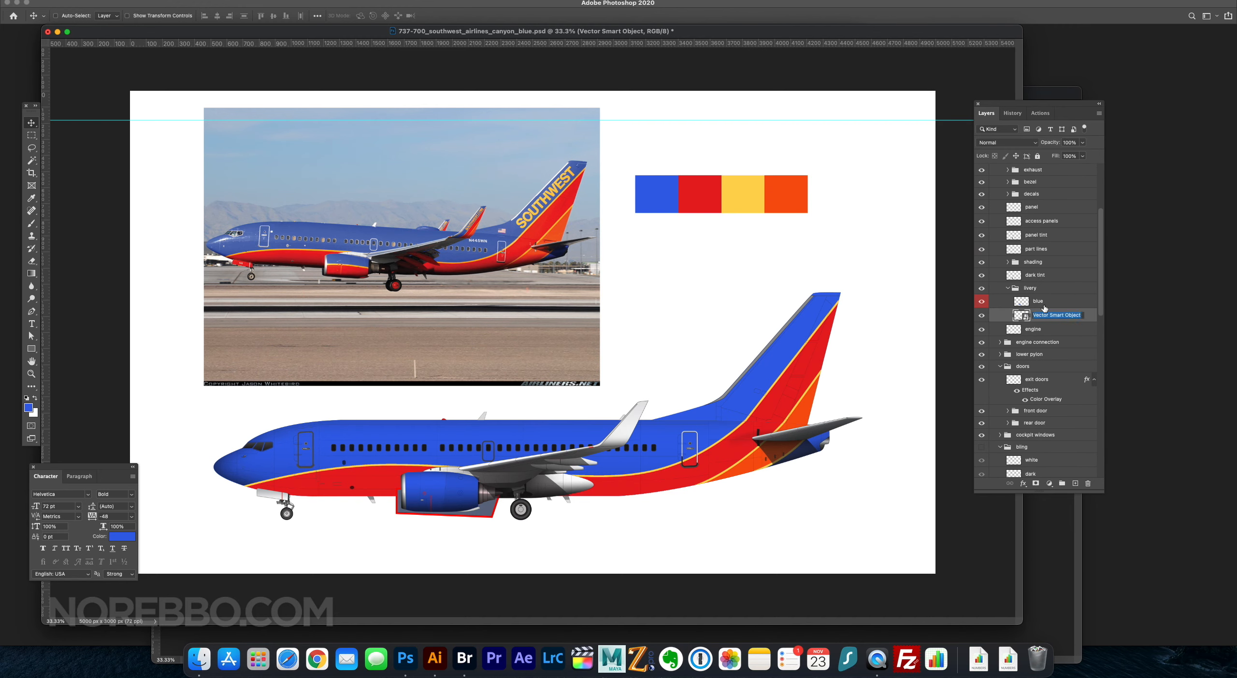
click(1038, 290)
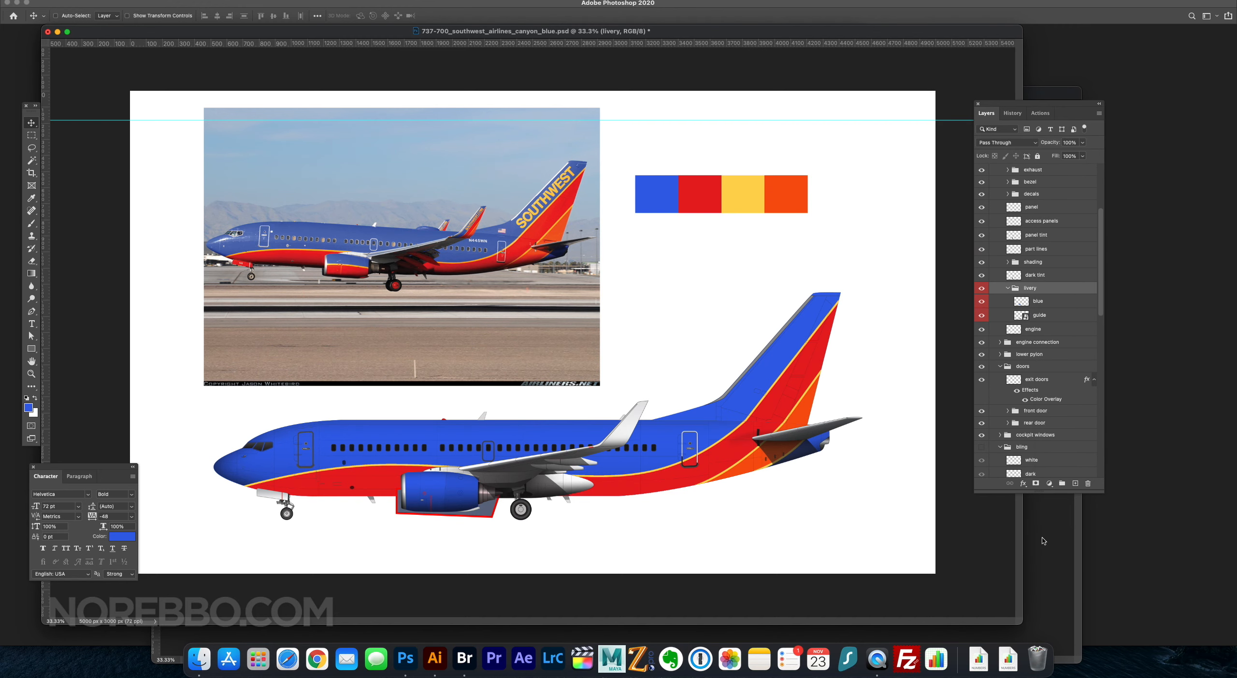
Add a layer named red from the engine guide's outline, fill it with the red swatch colour, and place it above blue.
click(1018, 317)
key(super+shift+alt+n)
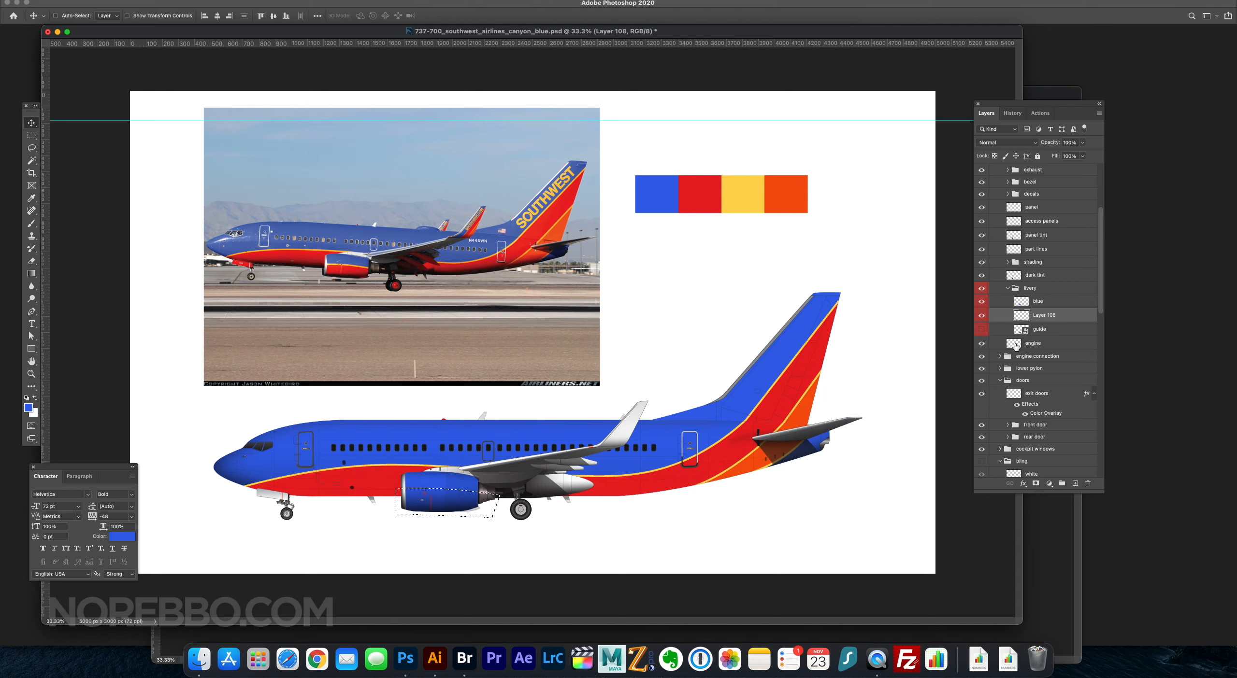
text(red)
key(Return)
key(i)
click(703, 187)
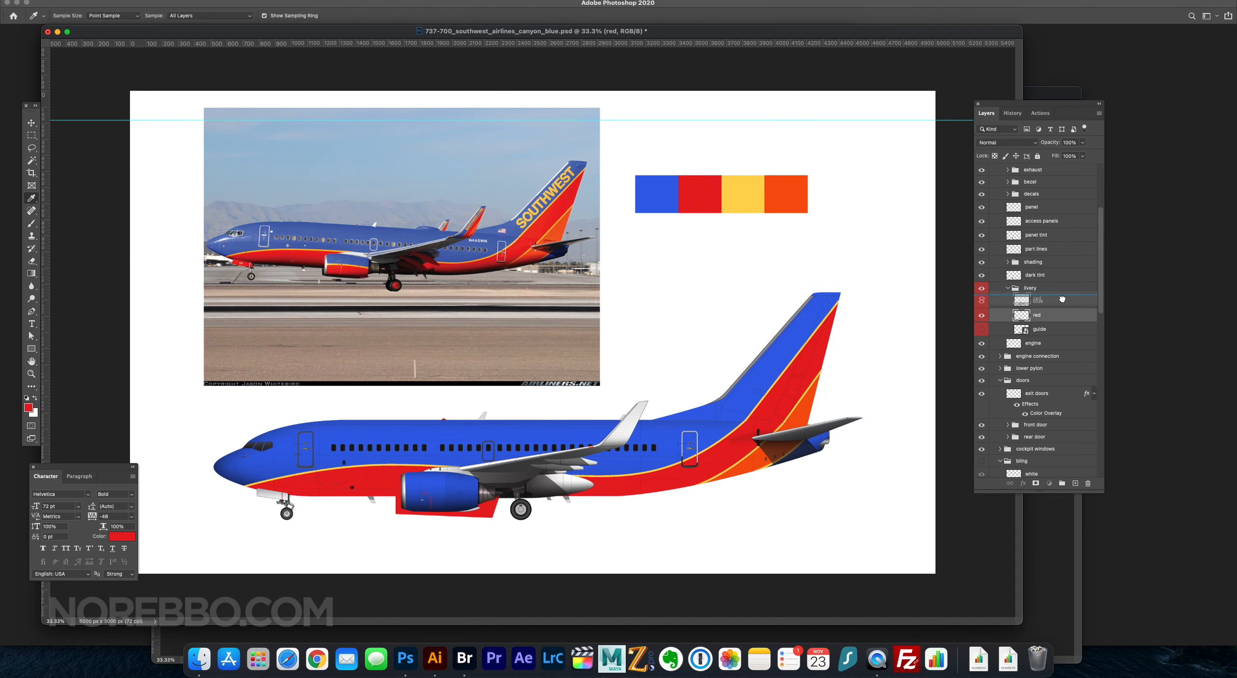
drag(1061, 299, 1060, 297)
click(1046, 321)
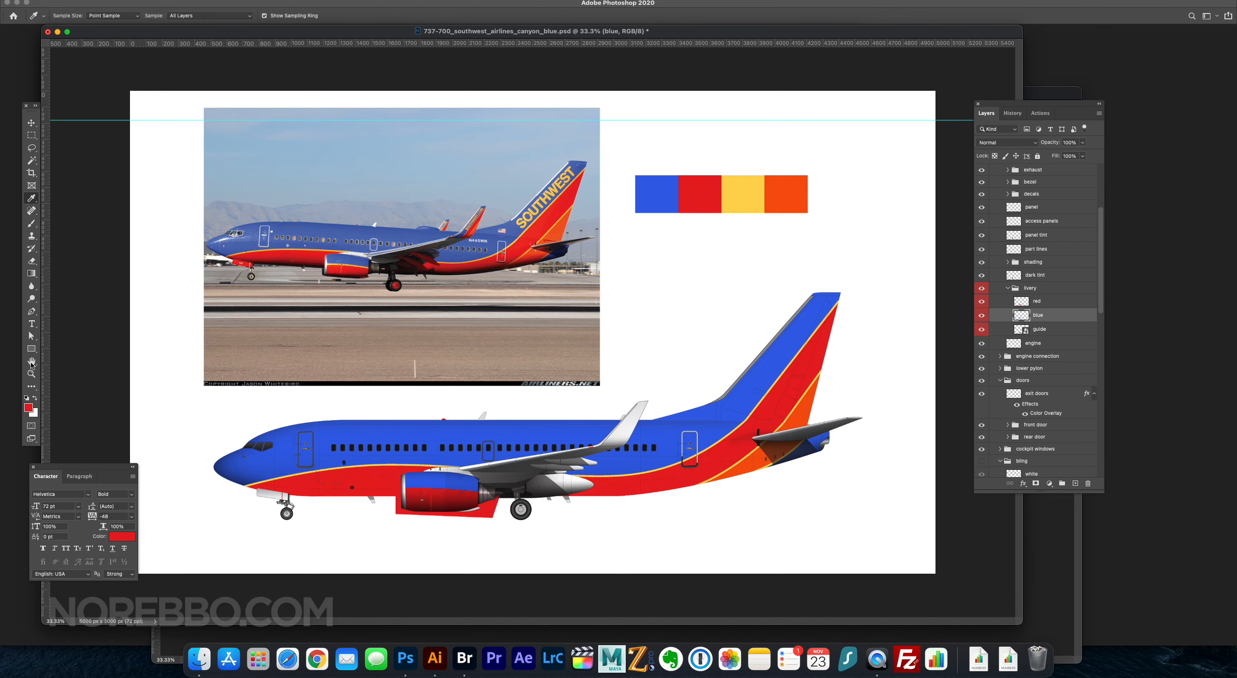
Select the engine guide's outline stroke and add a layer named yellow at the top of the engine's livery folder.
scroll(491, 532, up, 2)
key(w)
key(super+shift+alt+n)
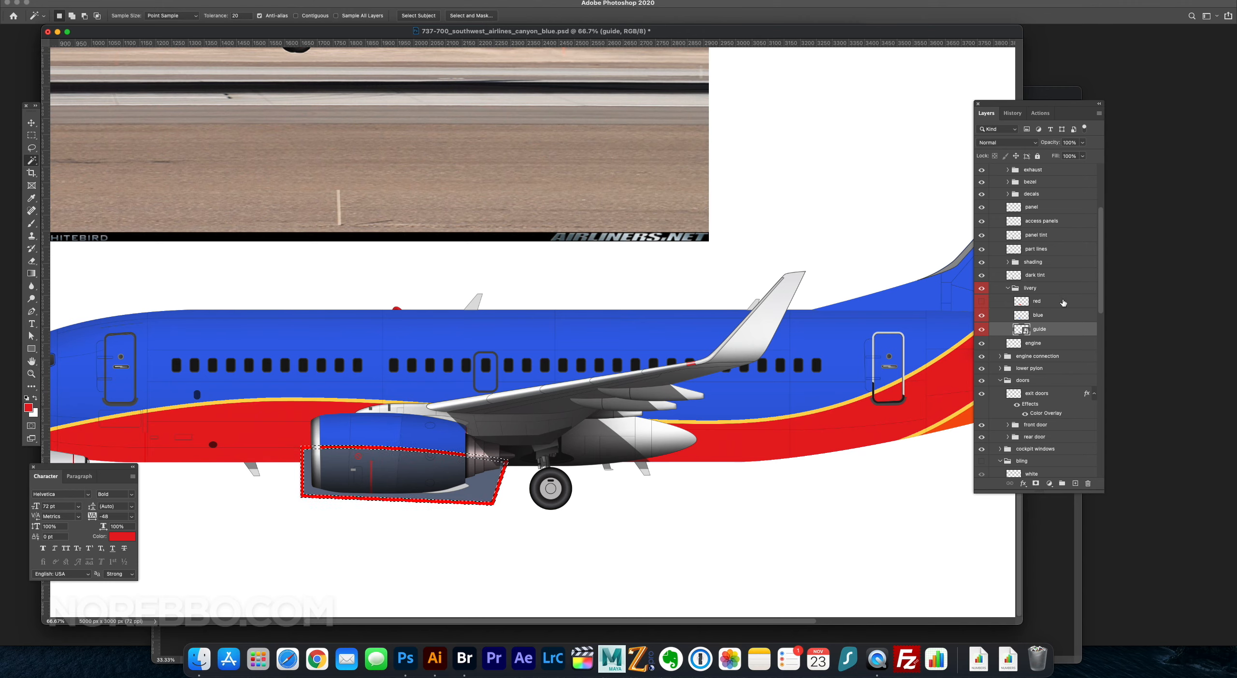
key(super+bracketright)
double_click(1040, 301)
text(yellow)
key(Return)
Fill the outline selection with the yellow swatch colour and trim the engine's red and yellow layers to the cowling.
key(z)
alt+click(345, 329)
key(i)
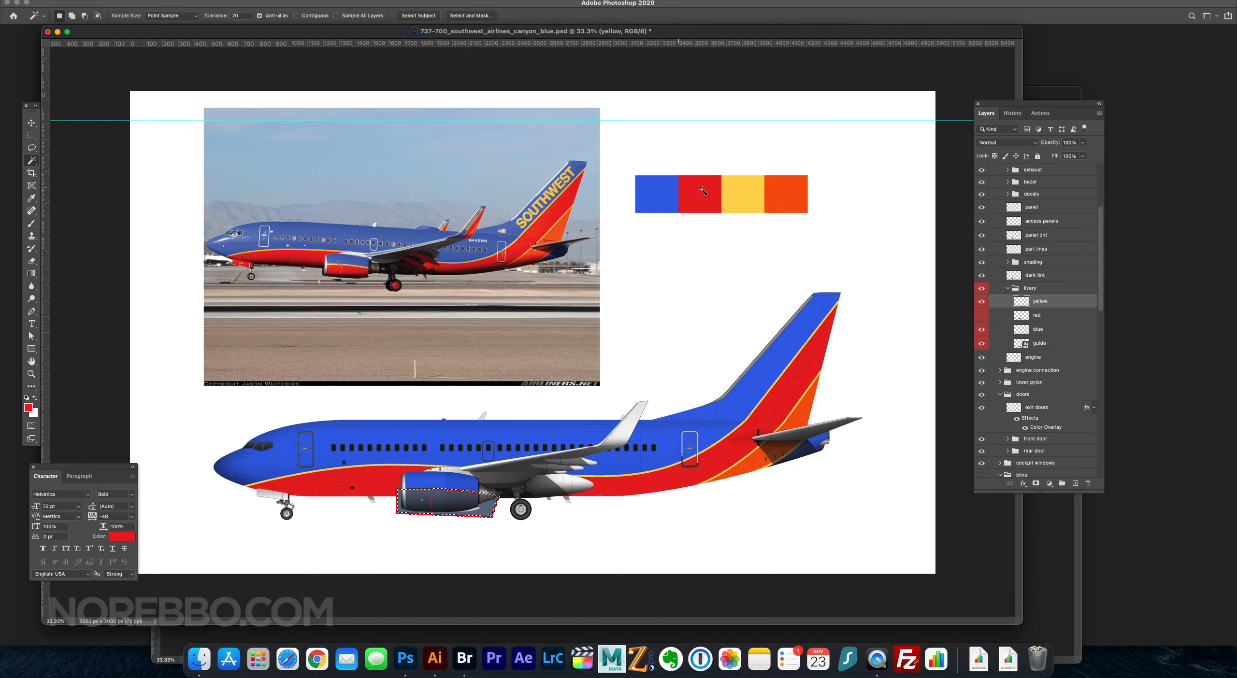
key(super+f)
key(Escape)
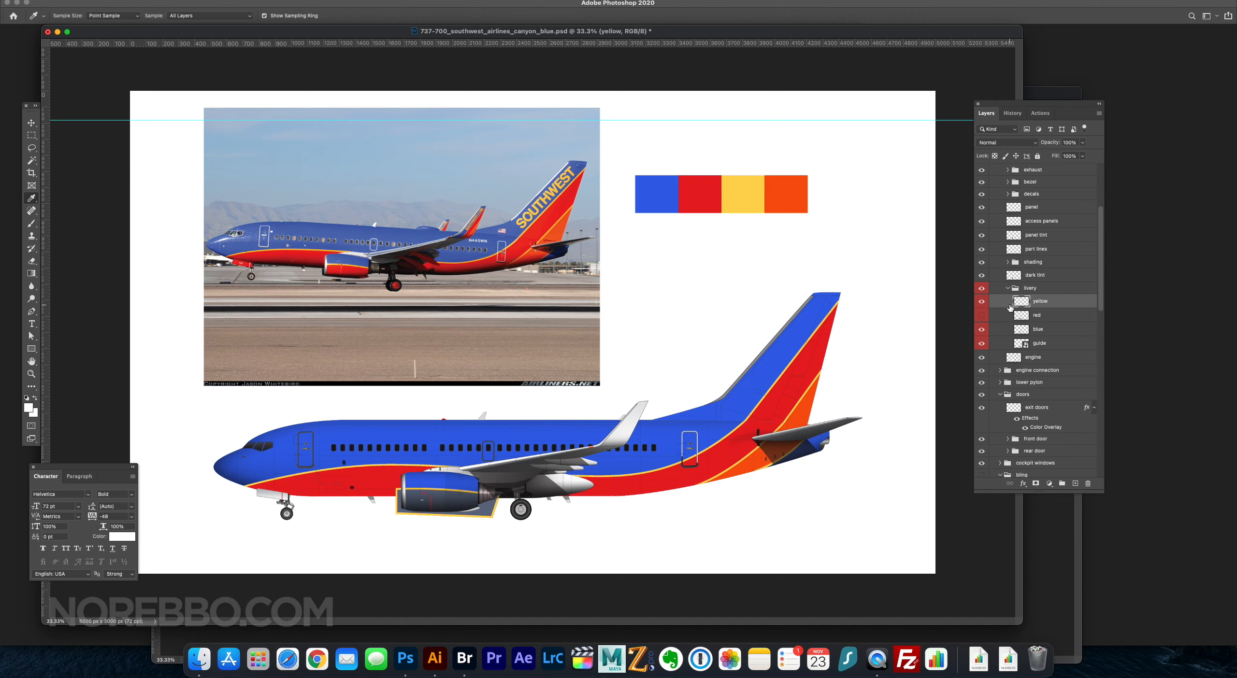
click(1052, 331)
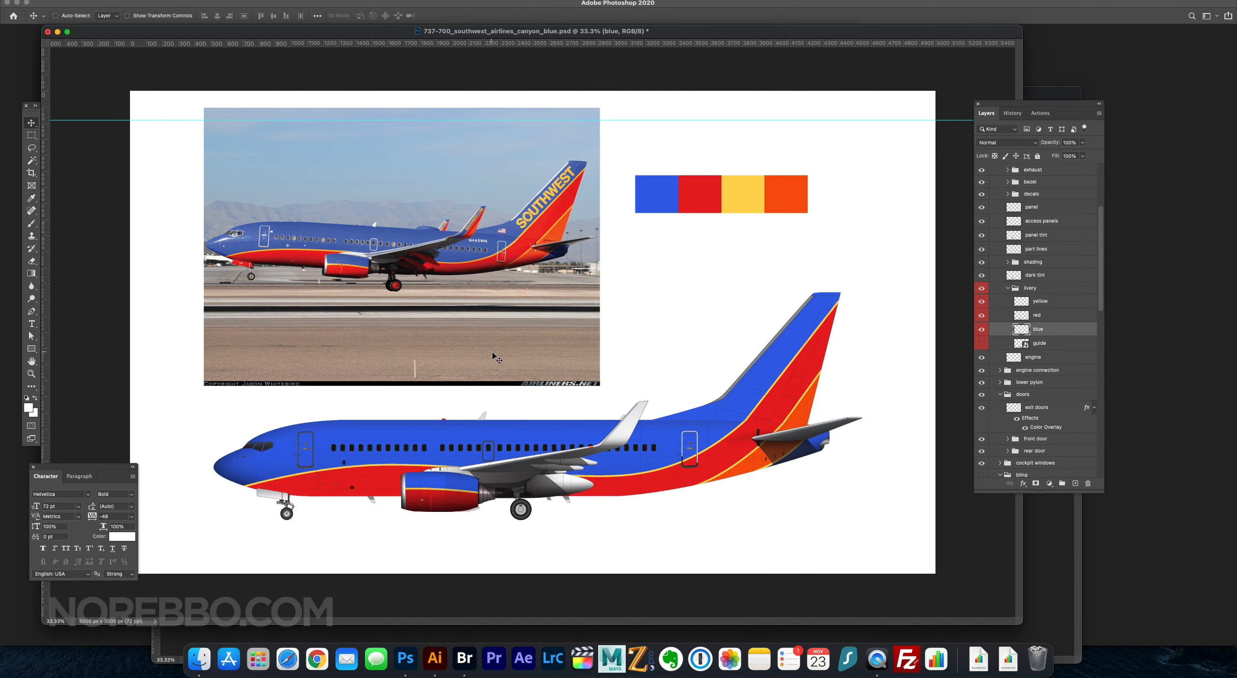
Cut the red area out of the fuselage's blue layer and set the fuselage's blue and red layers to Multiply.
right_click(342, 445)
click(370, 486)
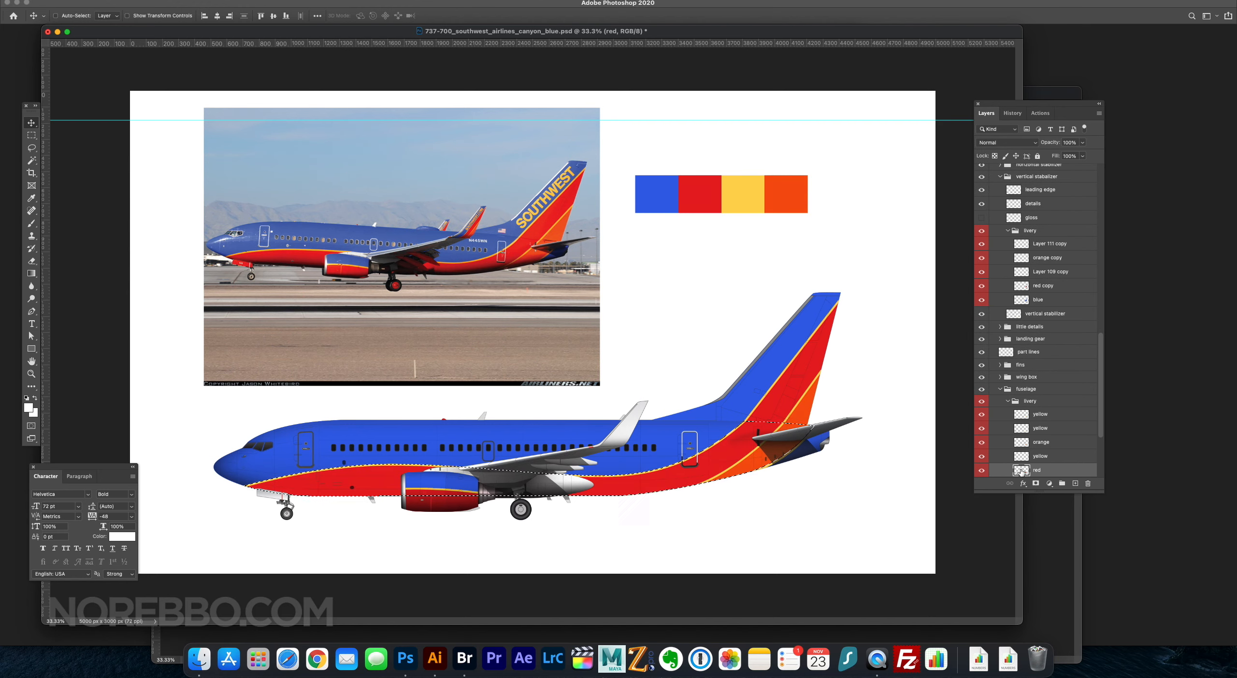
scroll(1103, 418, down, 5)
click(1062, 454)
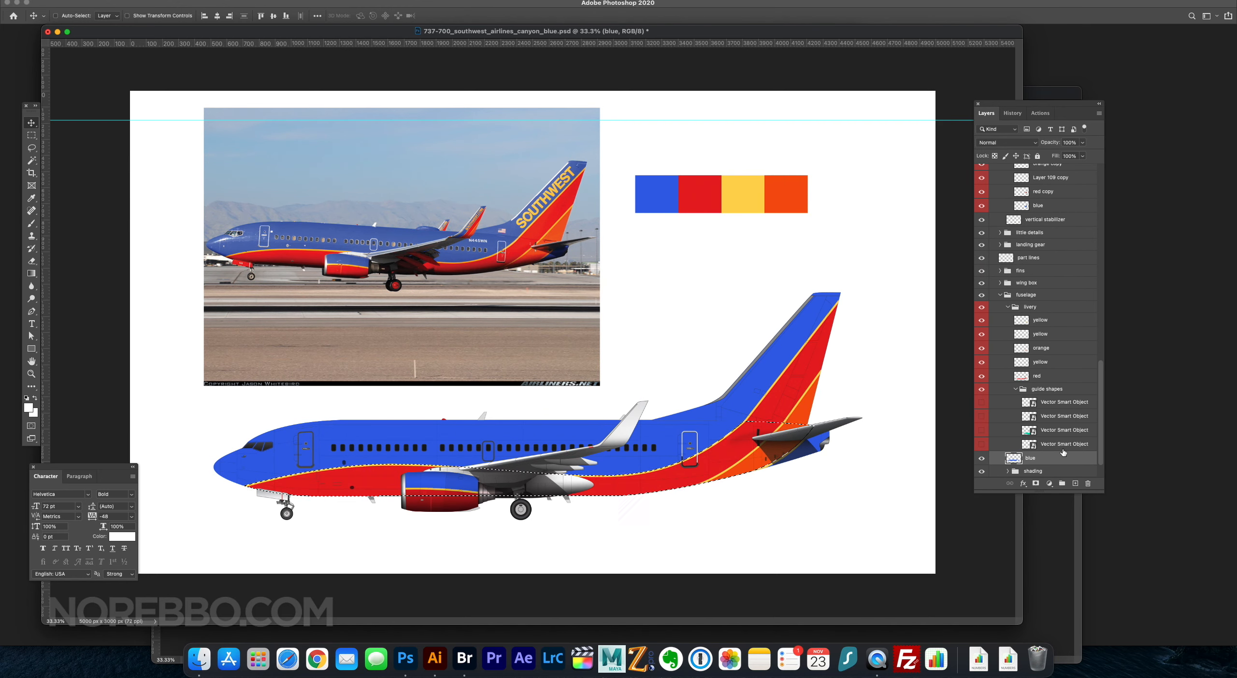
right_click(660, 413)
click(687, 454)
click(1007, 143)
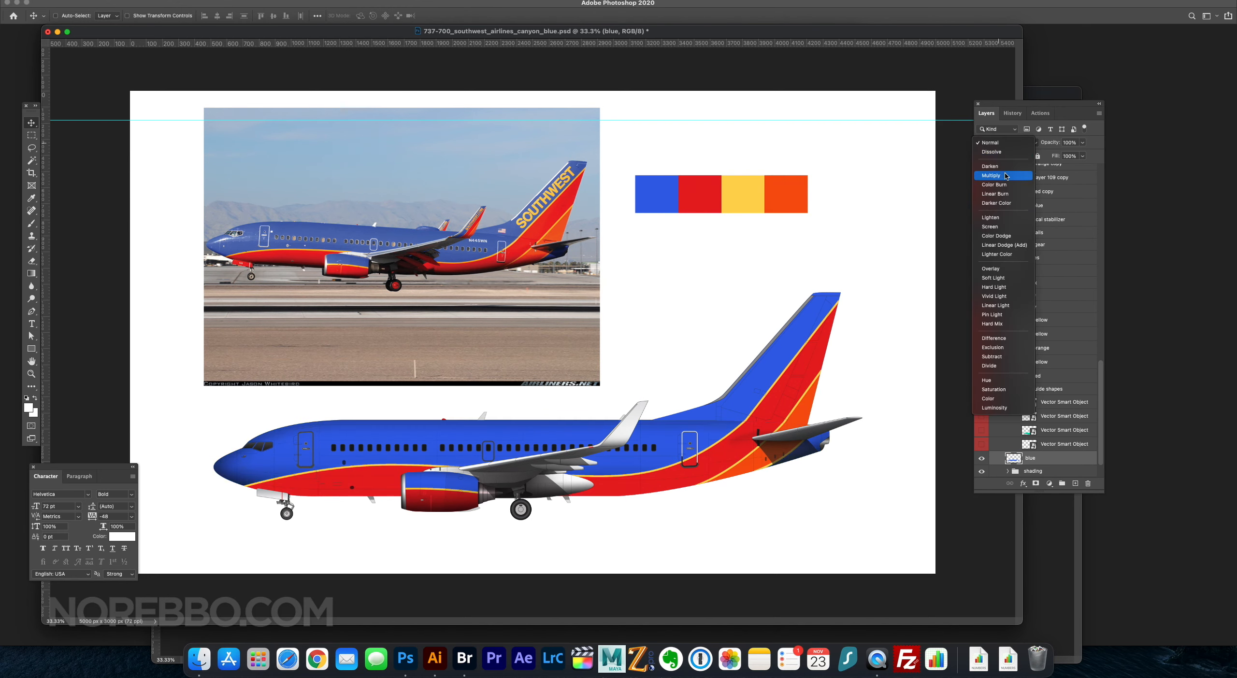
click(1002, 186)
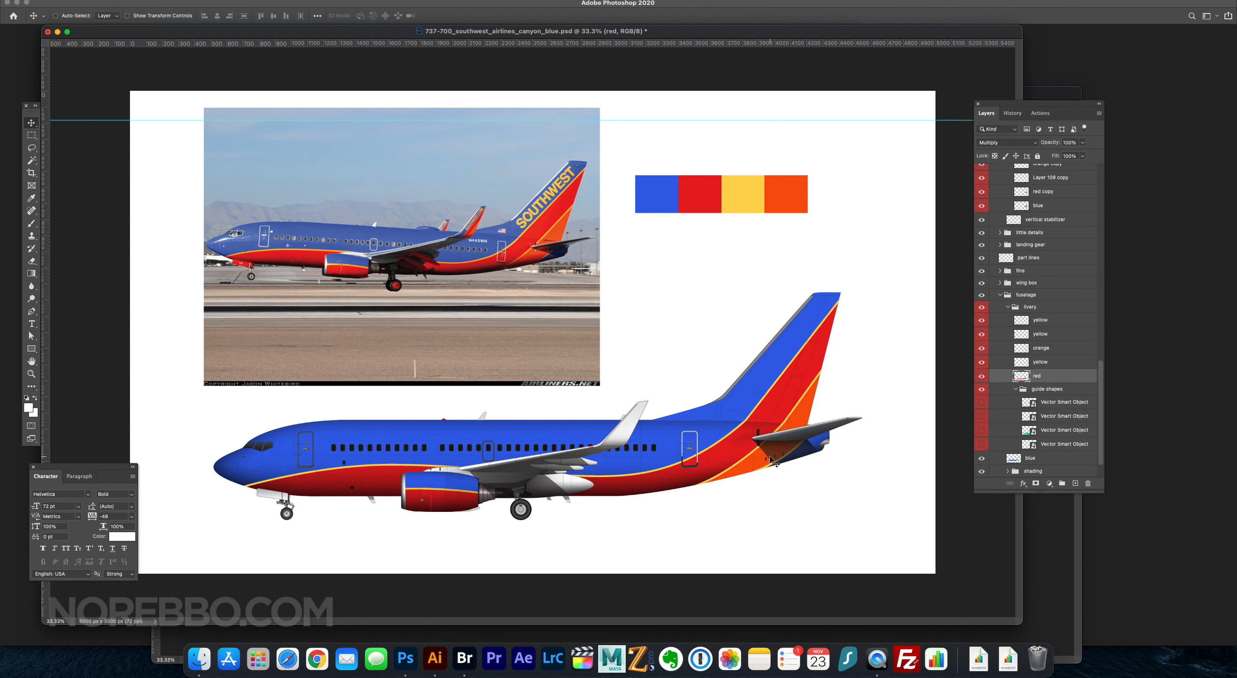
Patch the yellow outline on the fuselage's underside near the tail with the yellow swatch colour and merge the fuselage's yellow layers.
click(1062, 332)
key(super+plus)
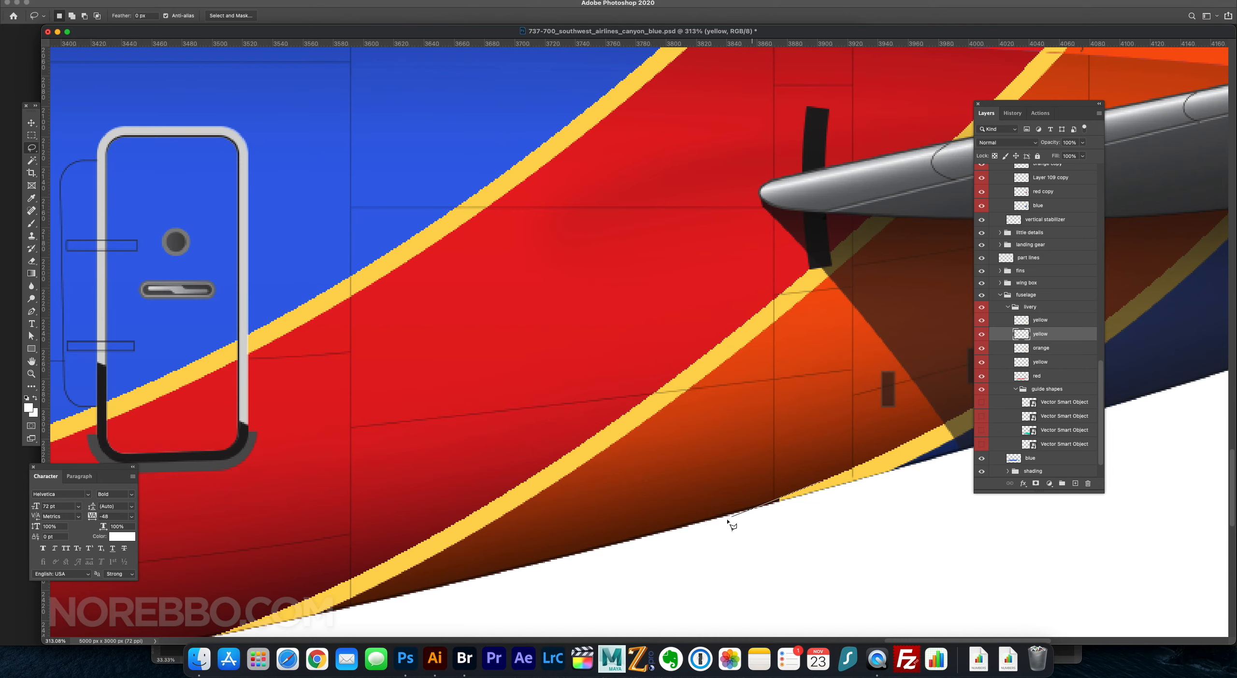
click(32, 201)
click(831, 477)
key(z)
key(super+minus)
key(super+minus)
key(super+minus)
key(super+minus)
key(super+minus)
key(super+minus)
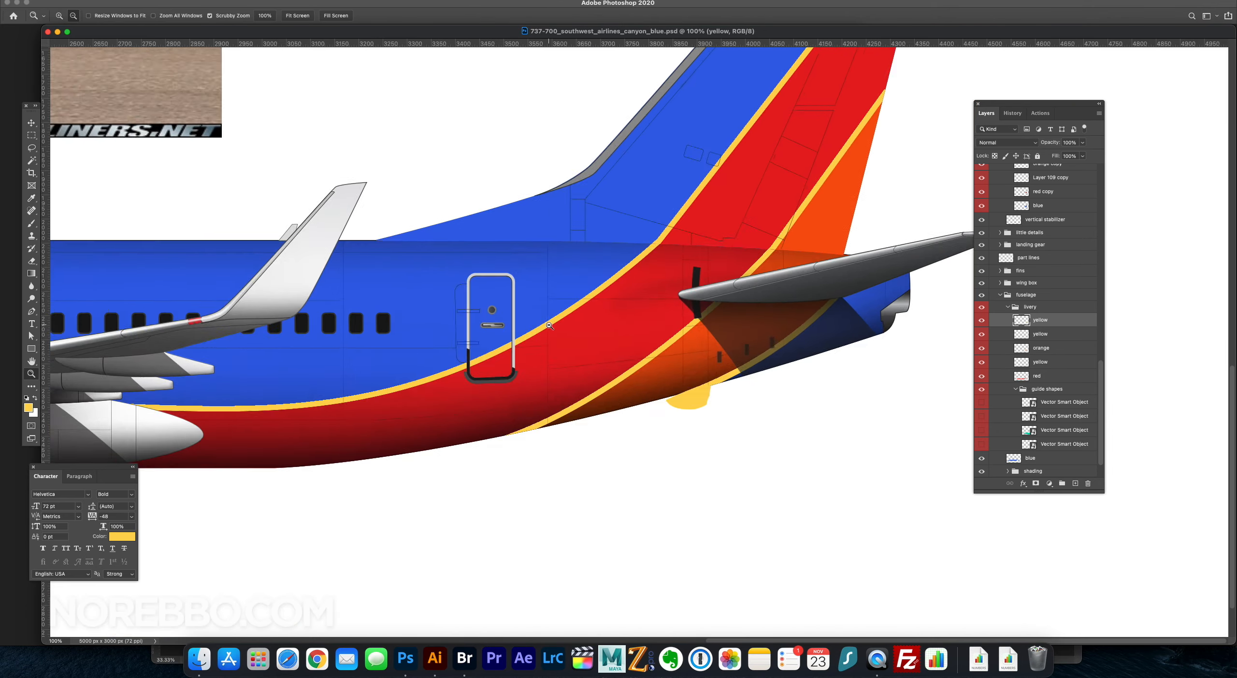
key(super+e)
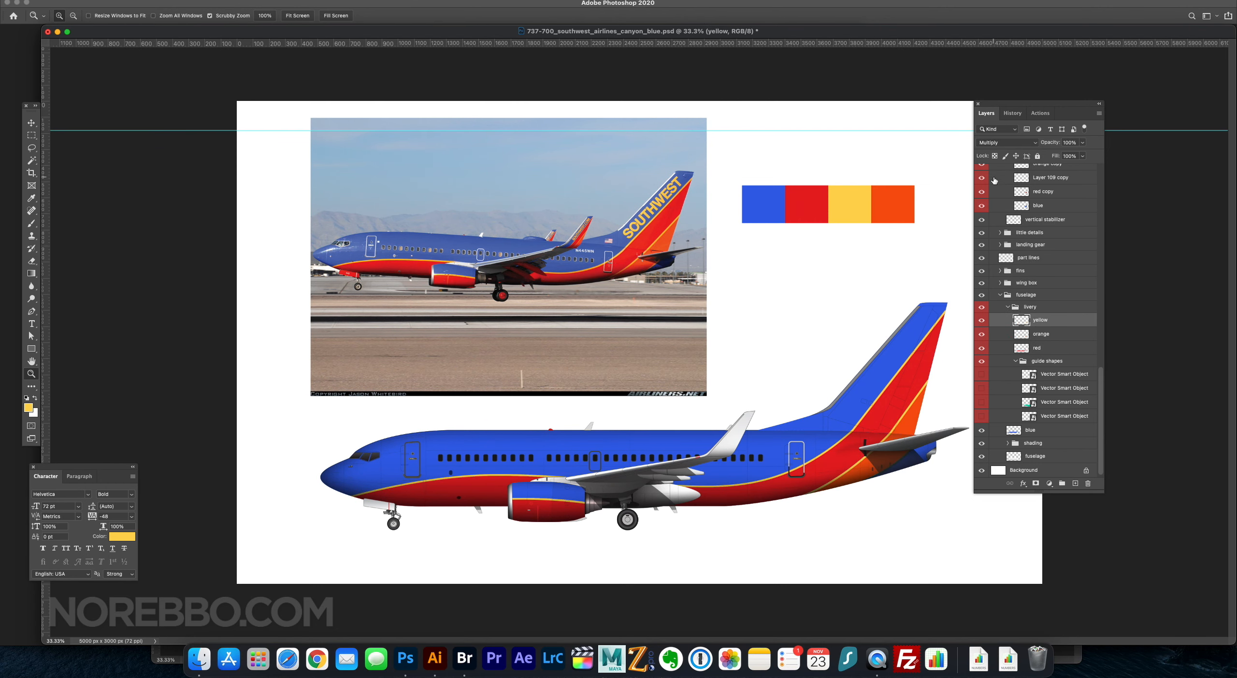
Add a white inside stroke with reduced opacity to the front windows layer and copy it to the exit and rear window layers.
right_click(526, 435)
click(551, 454)
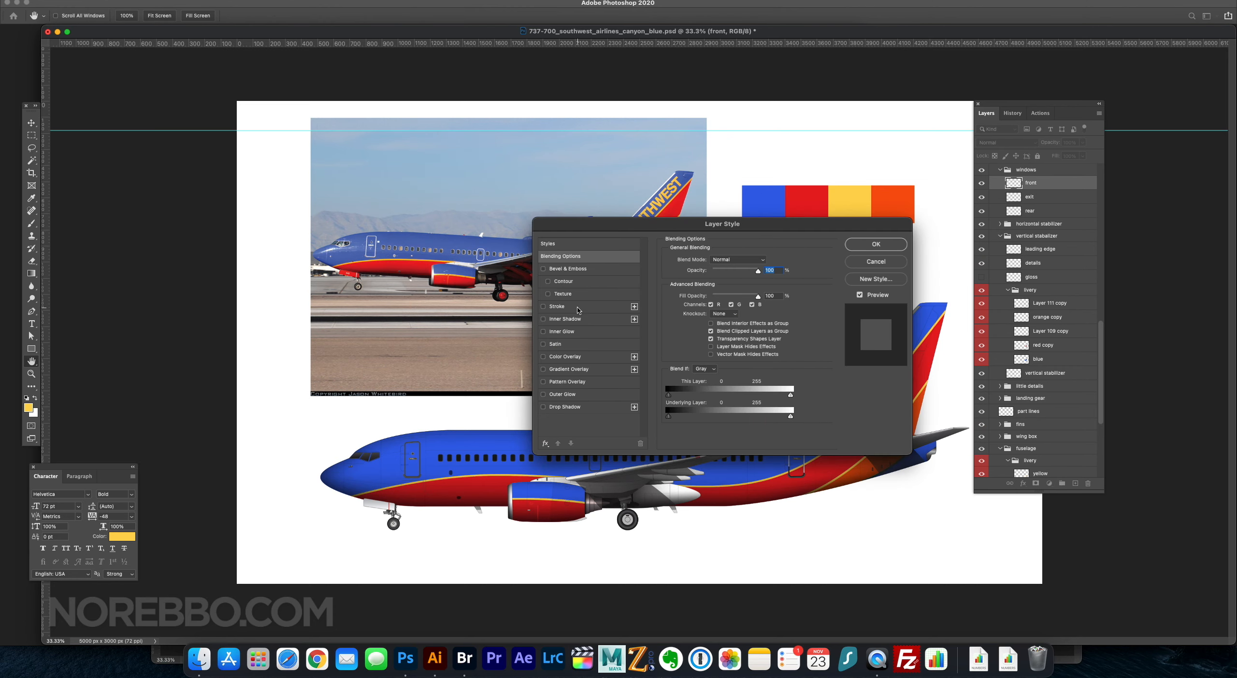
click(578, 310)
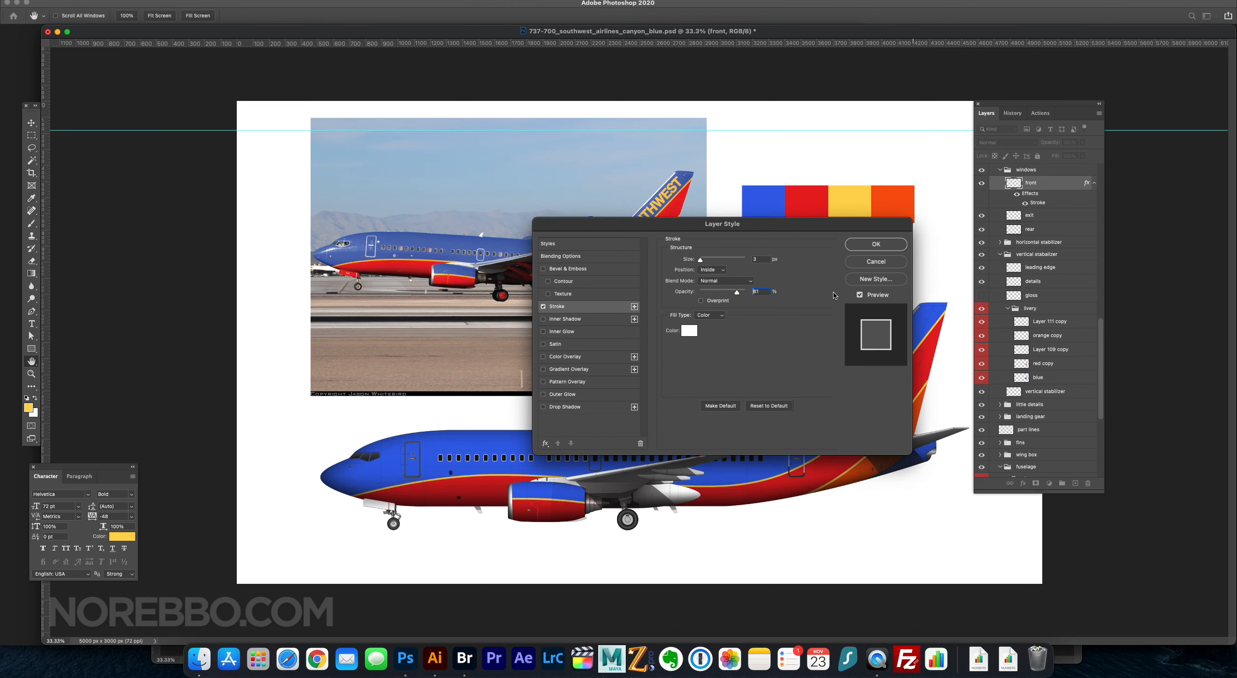
click(875, 244)
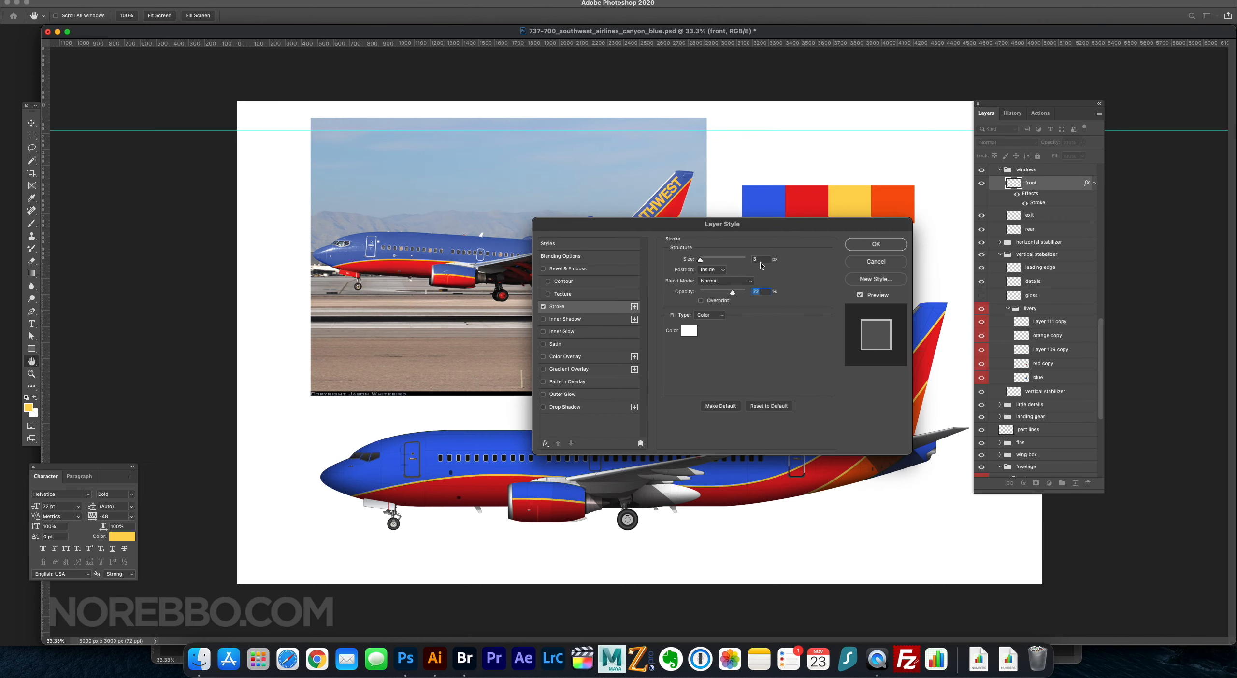
key(Return)
key(v)
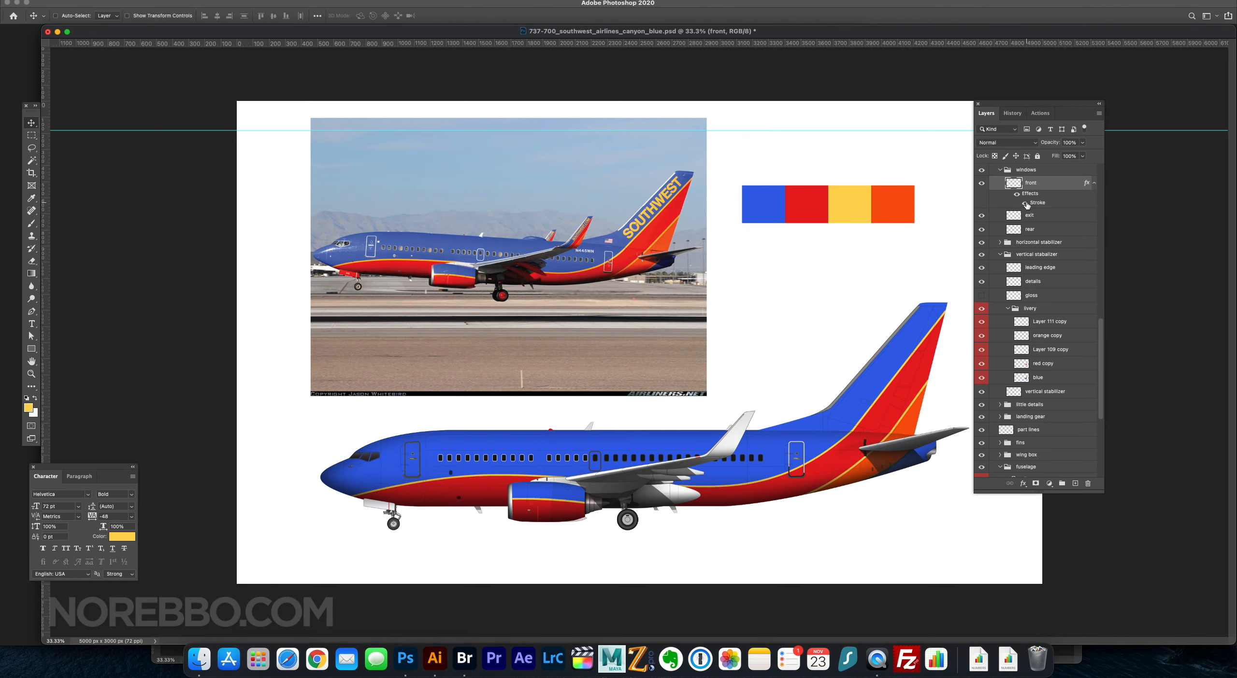
drag(1030, 194, 1035, 252)
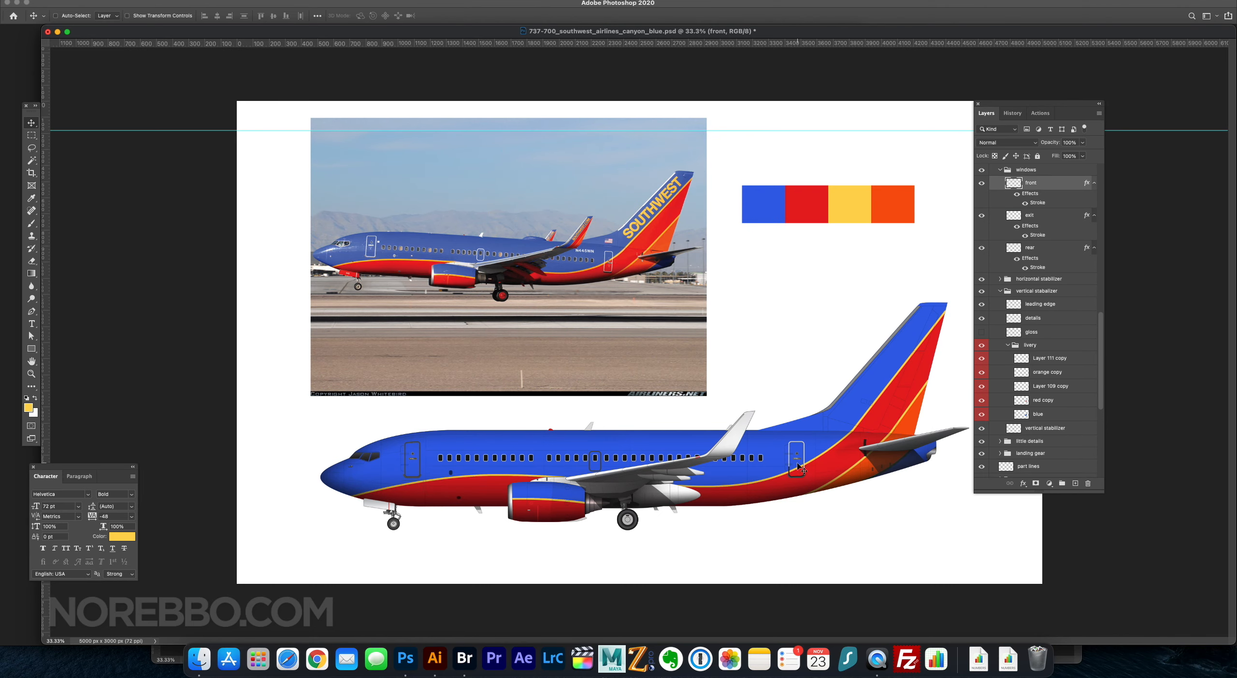
Move the fuselage's blue layer into its livery folder between the red layer and the guide shapes folder.
scroll(1103, 396, down, 10)
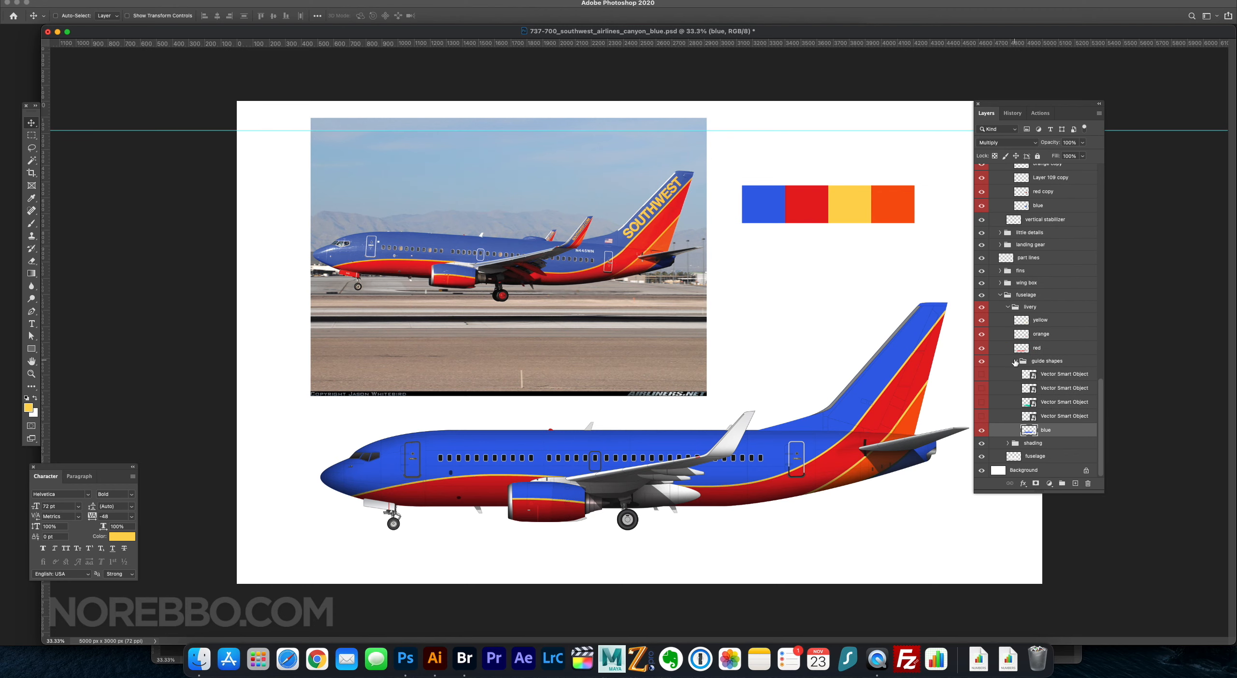
click(1039, 418)
click(981, 418)
click(981, 419)
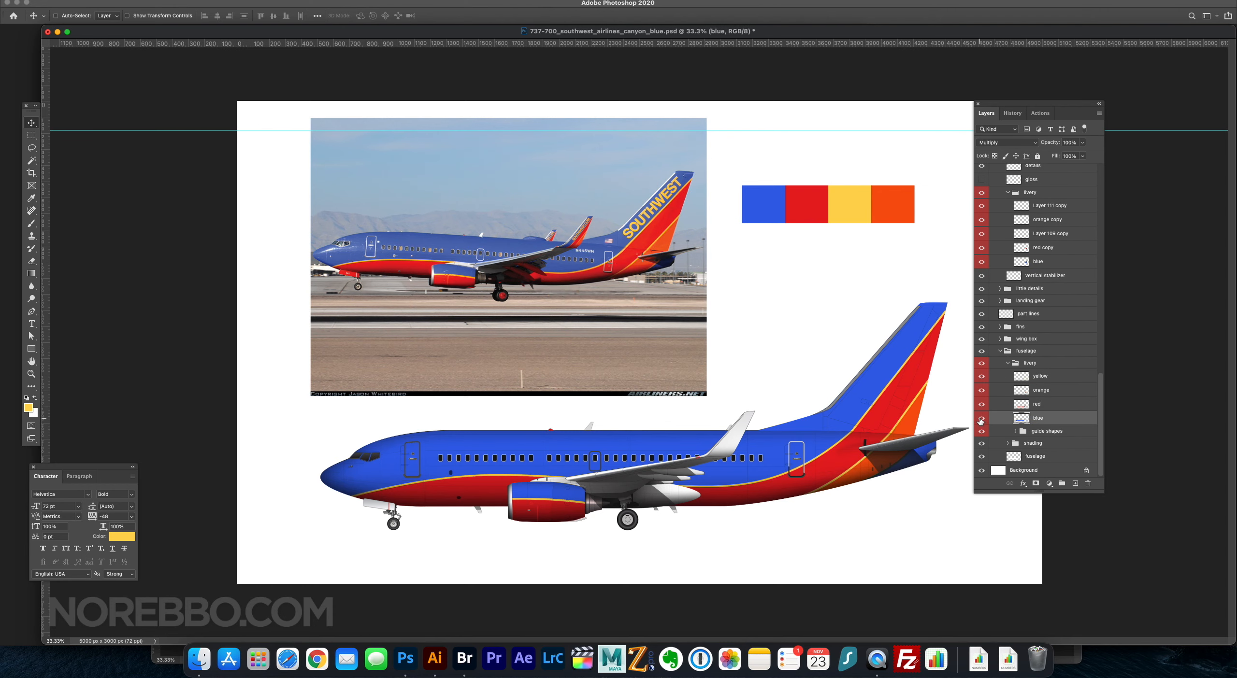
Adjust the fuselage's red livery layer with Hue/Saturation.
super+click(496, 485)
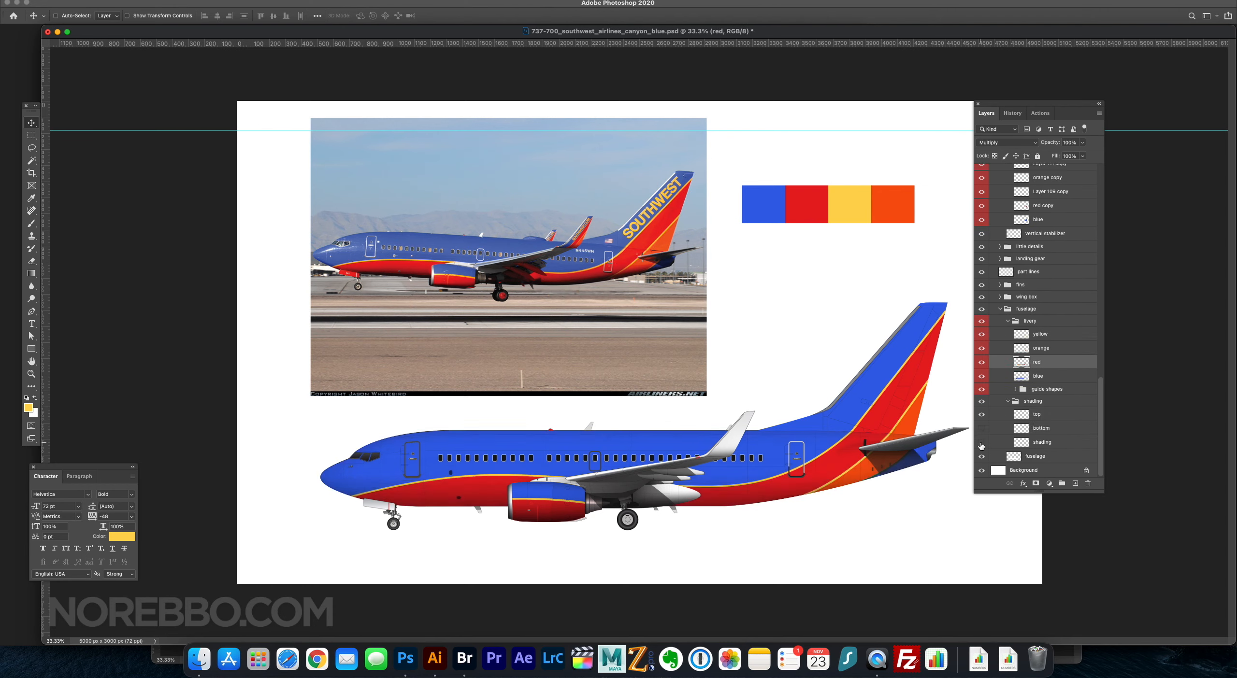
key(i)
key(super+l)
key(Escape)
click(112, 5)
click(246, 92)
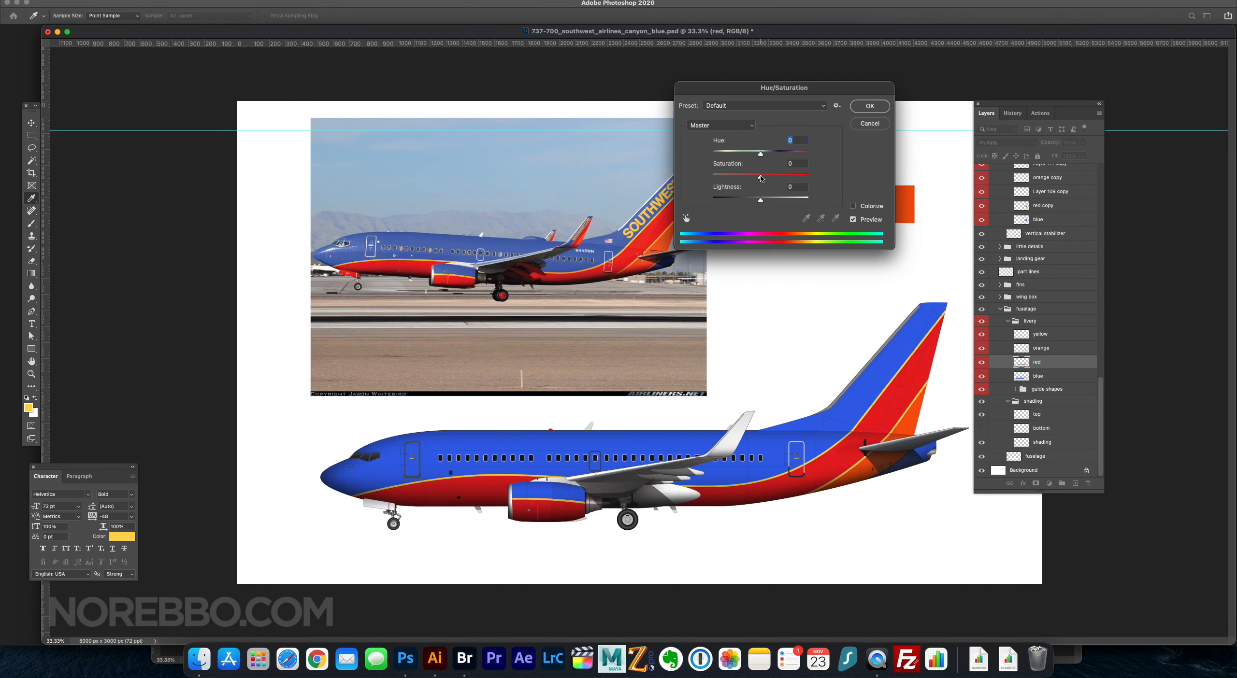
click(870, 106)
Raise the saturation of the engine's red livery layer to about +43 with Hue/Saturation.
key(v)
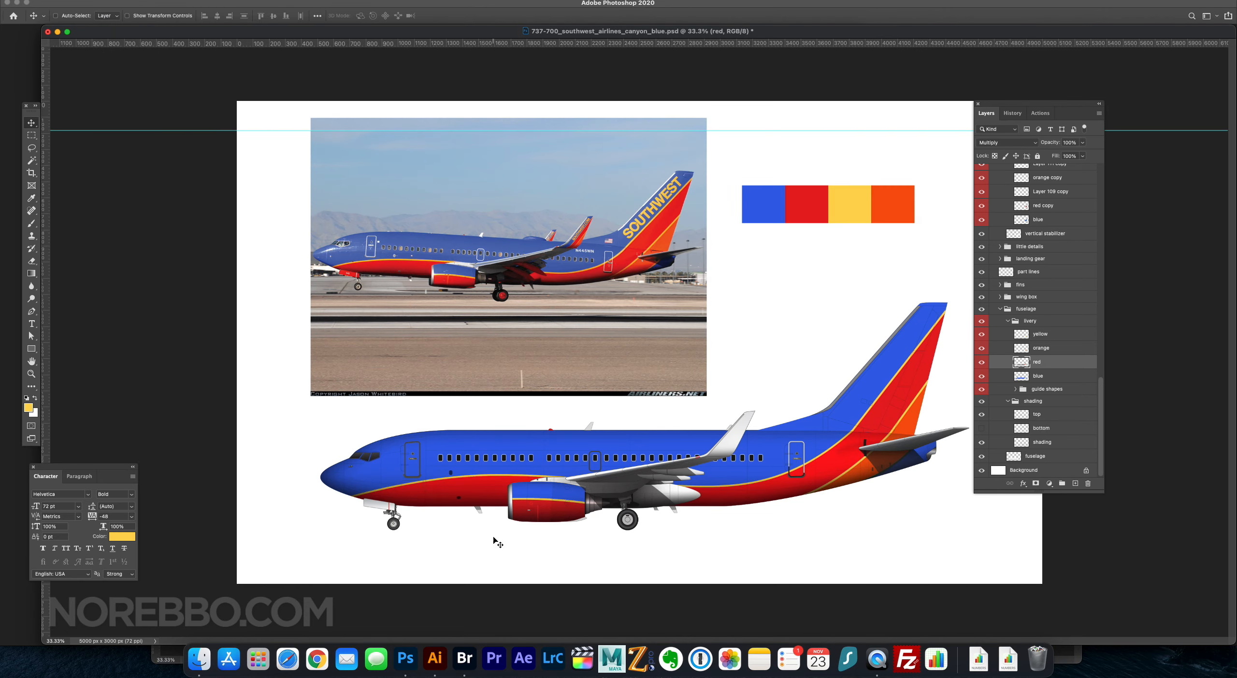
click(112, 5)
click(246, 91)
drag(761, 175, 772, 178)
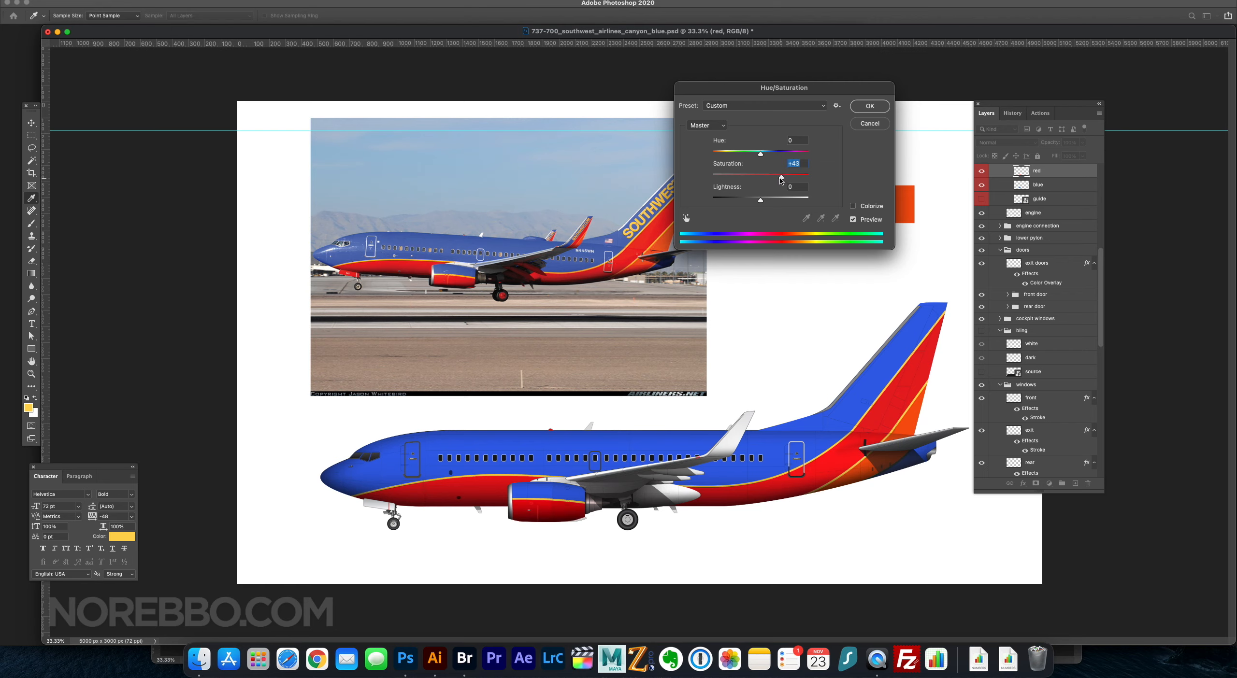
click(869, 106)
Shift the fuselage's yellow outline layer to hue +5 and saturation +65 with Hue/Saturation.
click(844, 201)
click(112, 6)
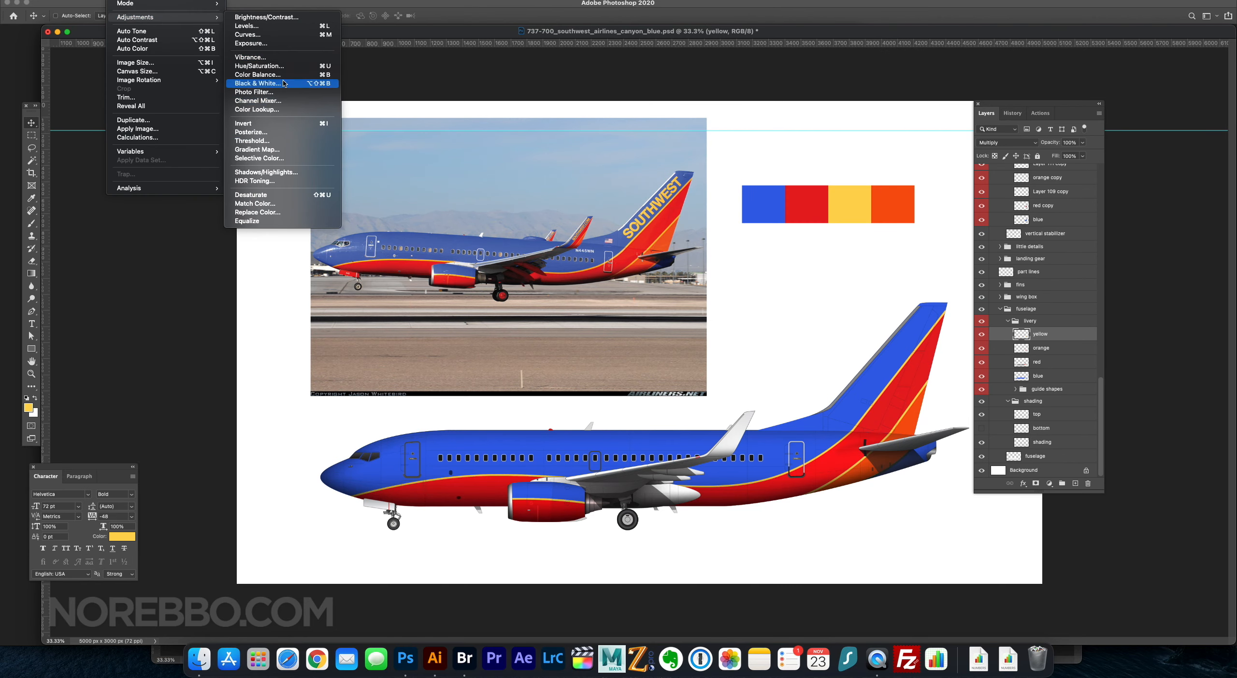
click(246, 91)
drag(760, 175, 785, 180)
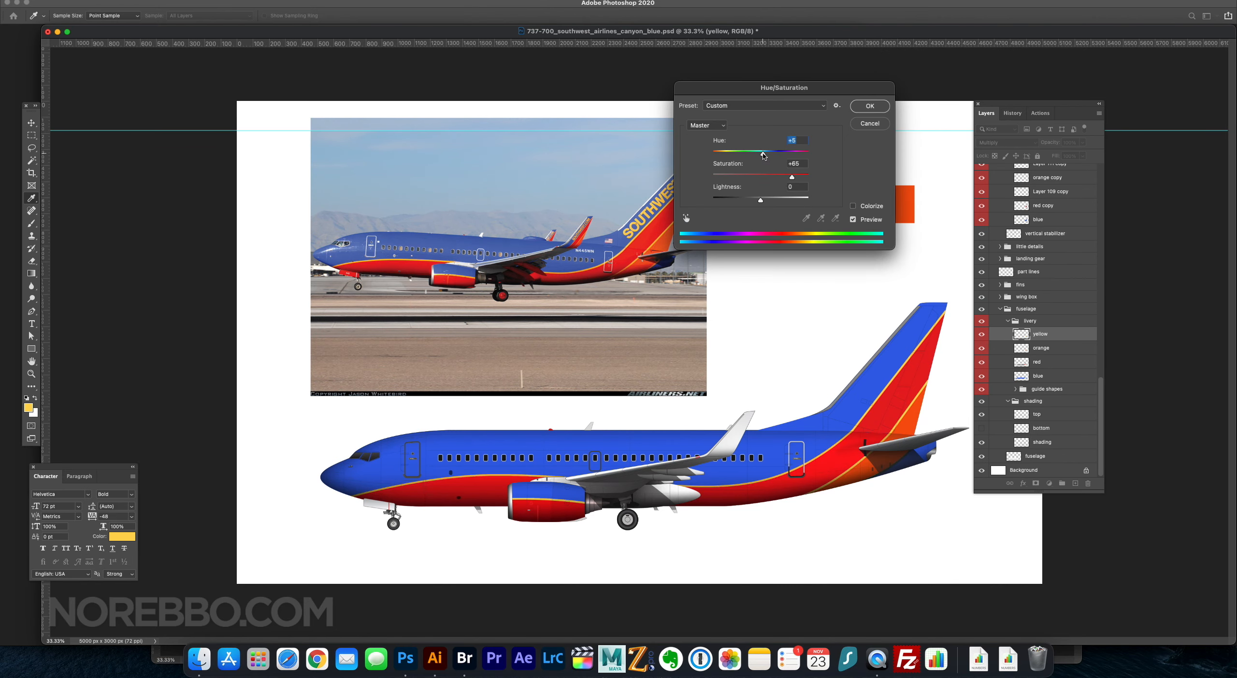
click(865, 107)
Add a layer named red over the front landing gear's door flap, fill it with the red swatch colour, and set it to Multiply.
key(v)
super+click(375, 508)
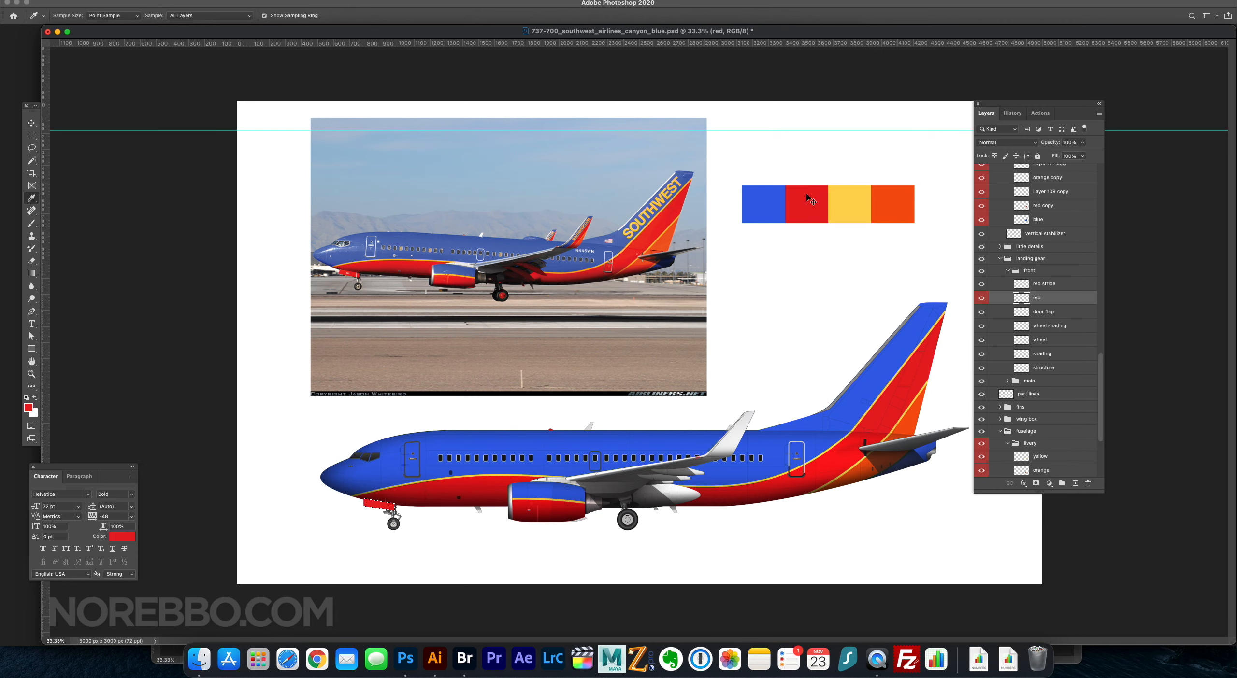
click(1007, 142)
click(995, 172)
click(112, 0)
mouse_move(145, 17)
click(247, 34)
key(Escape)
click(112, 0)
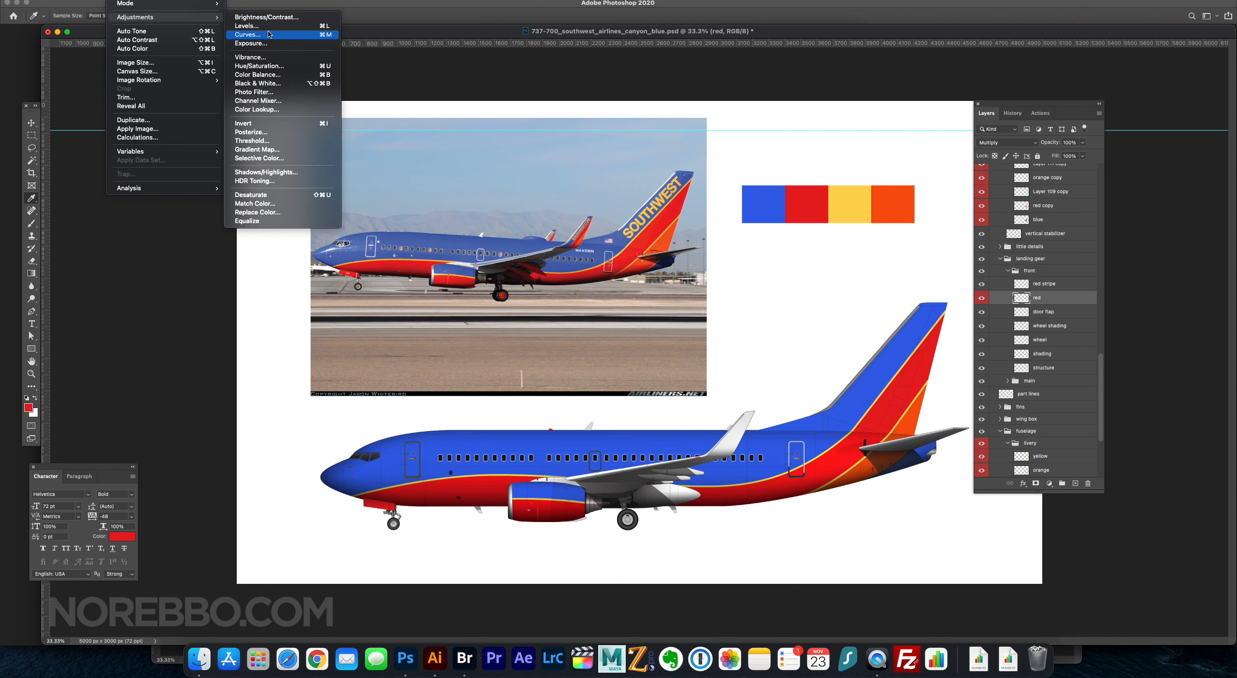
click(268, 34)
key(Escape)
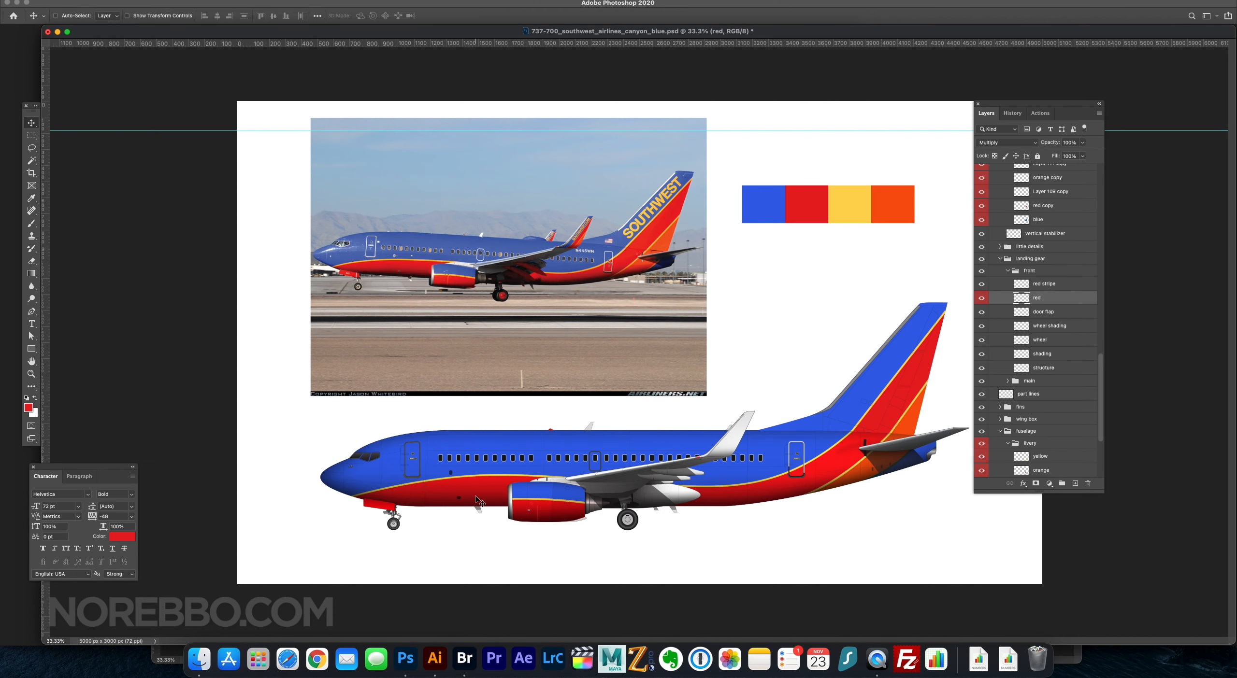
Add a folder named livery to the wing box and copy the fuselage's yellow, orange, red and blue layers into it.
super+click(478, 503)
double_click(1034, 389)
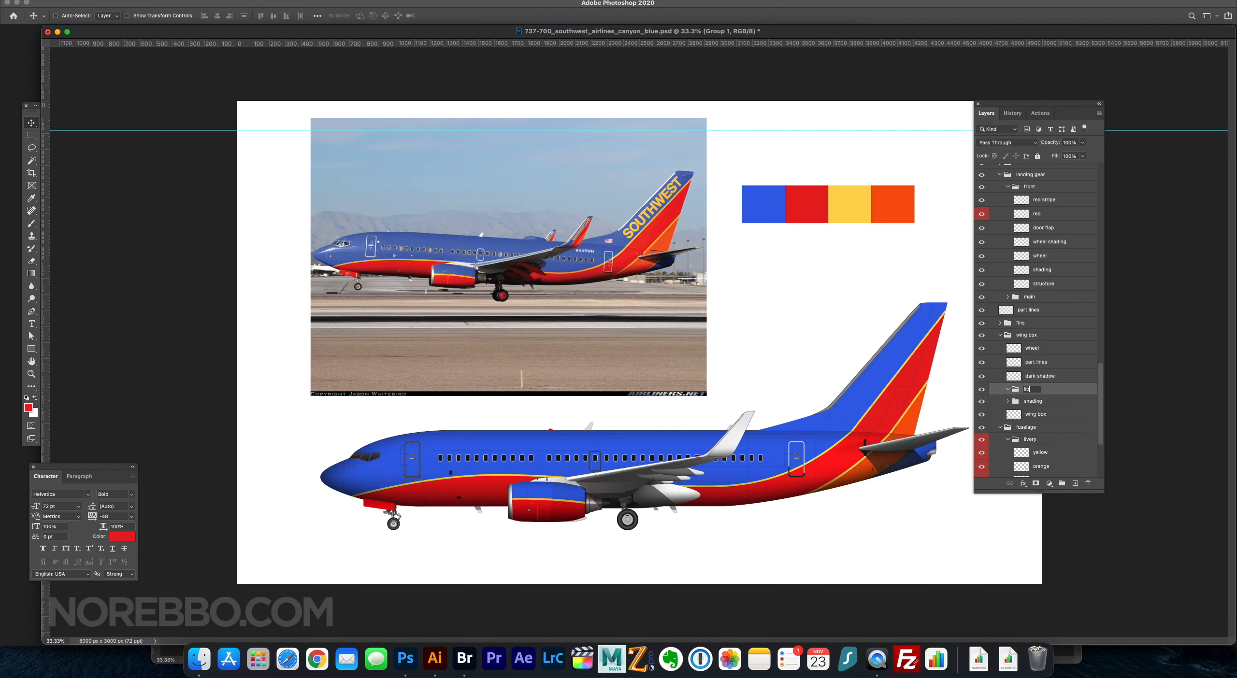
drag(1039, 452, 1048, 314)
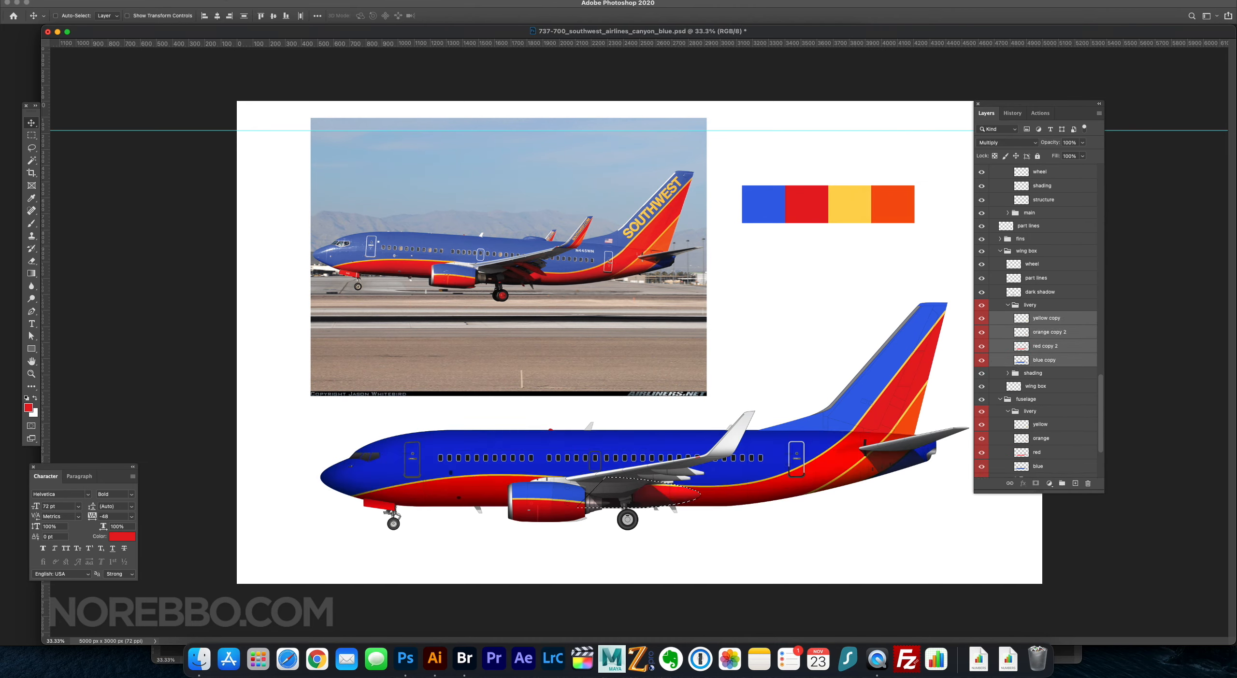
Deselect the wing box area and rename the four copied layers in its livery folder yellow, orange, red and blue.
key(super+d)
click(1046, 359)
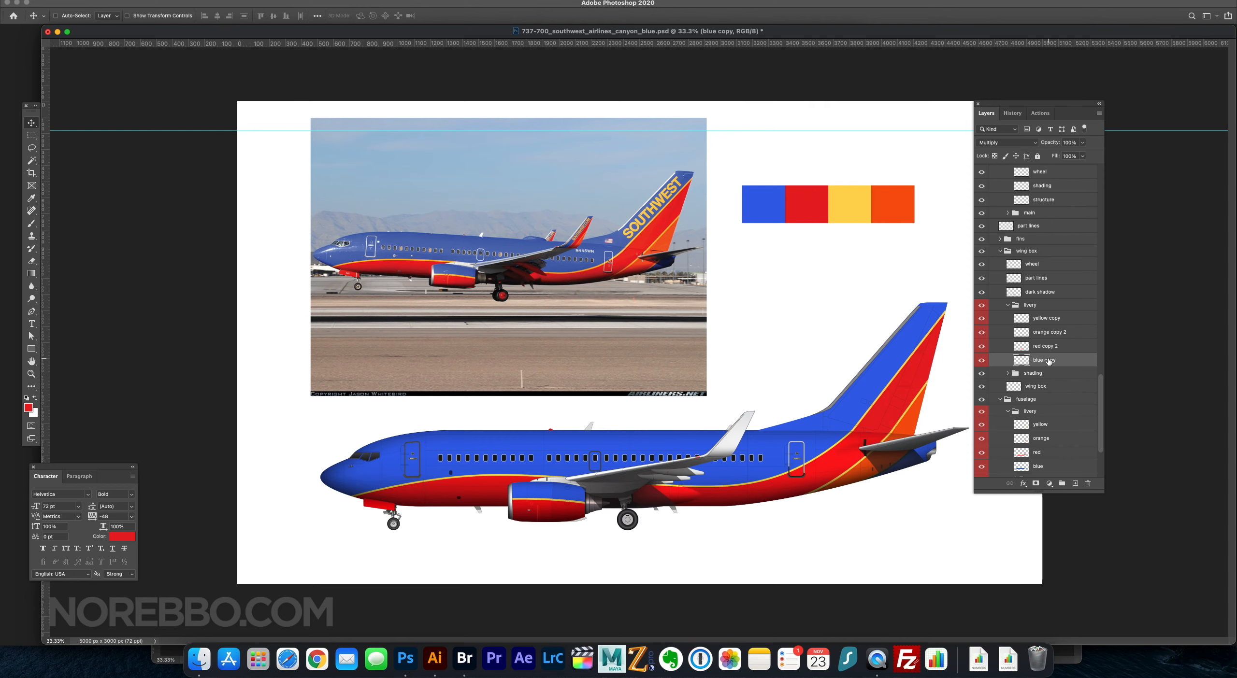
double_click(1046, 318)
text(yellow)
key(Tab)
text(orange)
key(Tab)
text(red)
key(Tab)
text(blue)
key(Return)
Change the Color Overlay of the front door's frame layer to white.
right_click(417, 427)
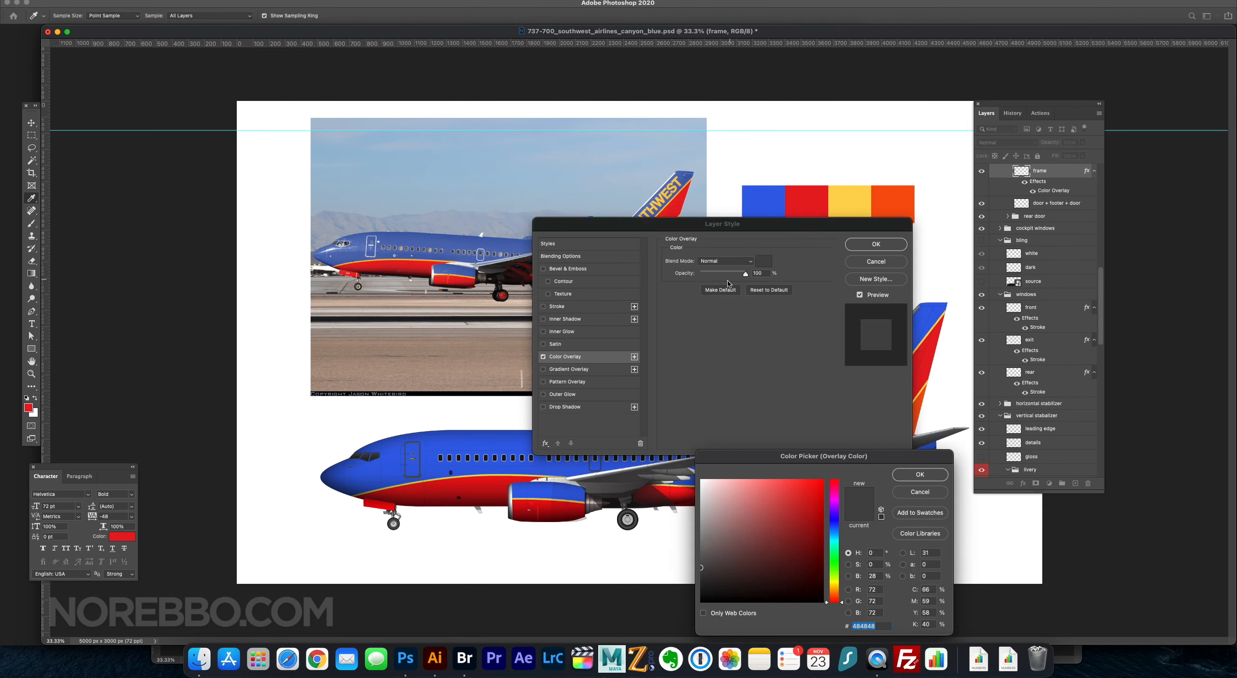
click(919, 474)
click(876, 244)
Delete the two extra frame layers without effects from the rear door folder.
click(1007, 216)
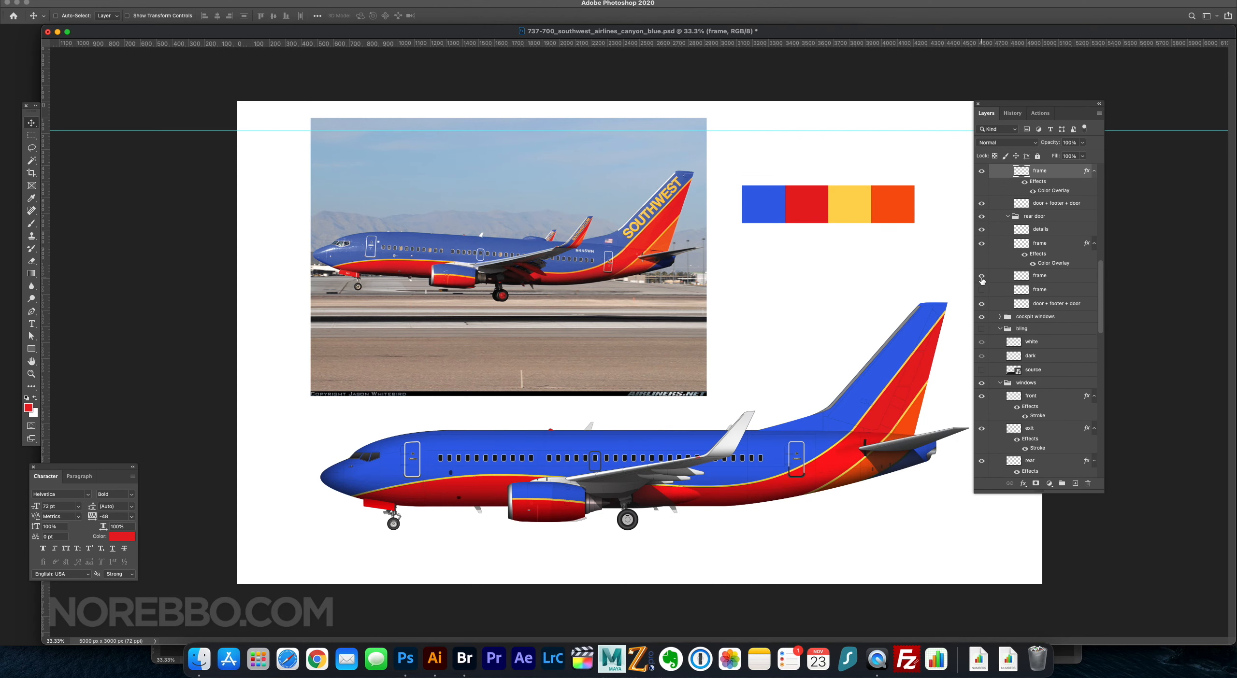
click(1039, 275)
shift+click(1039, 289)
key(Delete)
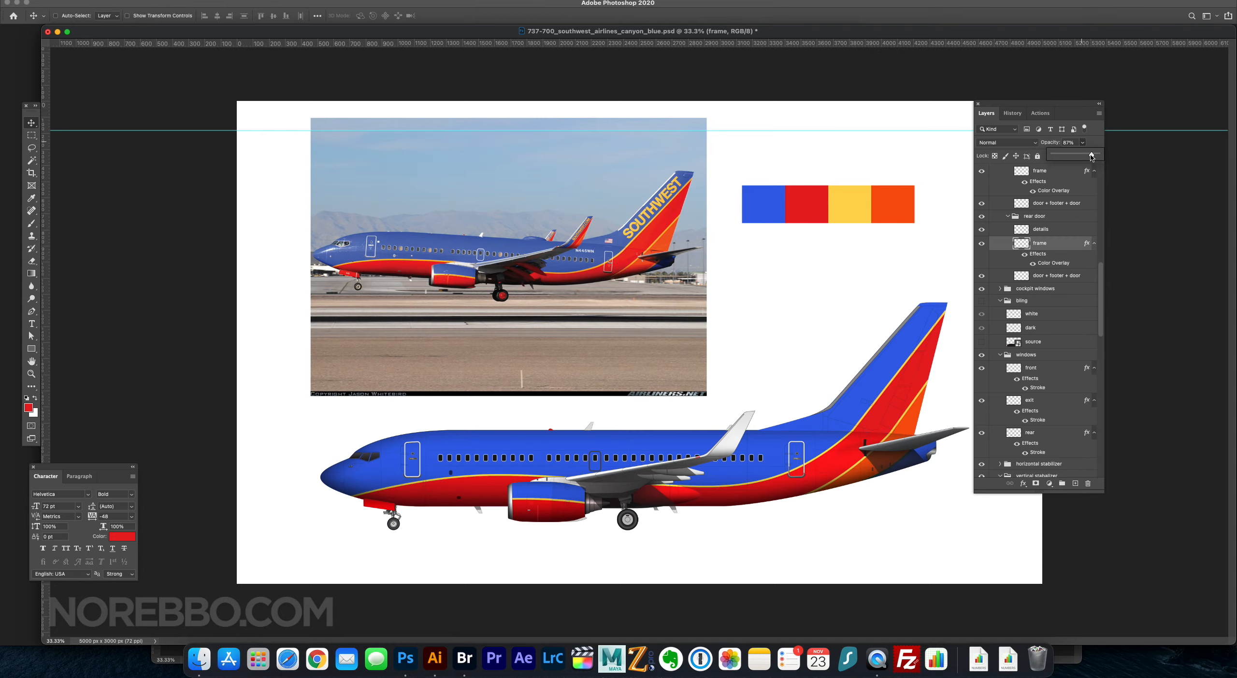
Examine the rear door up close and select its door + footer + door layer.
scroll(807, 461, up, 5)
right_click(785, 551)
click(804, 587)
scroll(821, 483, down, 3)
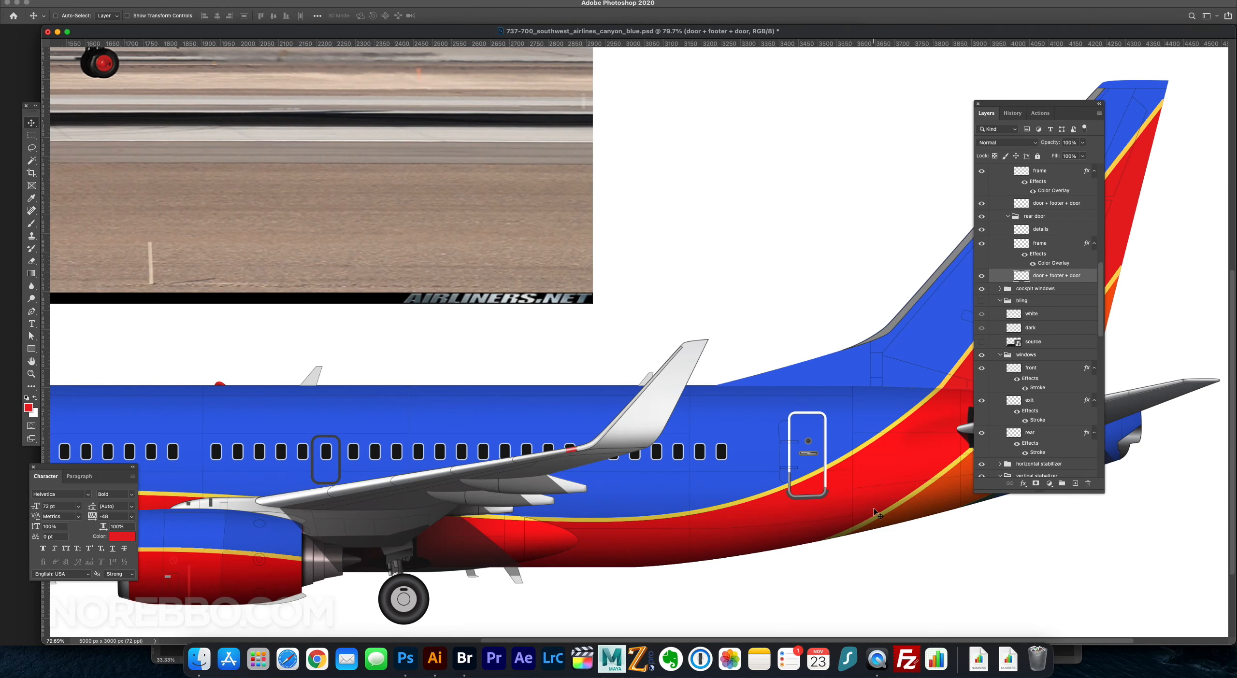
scroll(877, 513, up, 5)
scroll(877, 513, down, 5)
Change the Color Overlay of the exit doors layer to white, matching the front and rear door frames.
double_click(1046, 191)
click(588, 190)
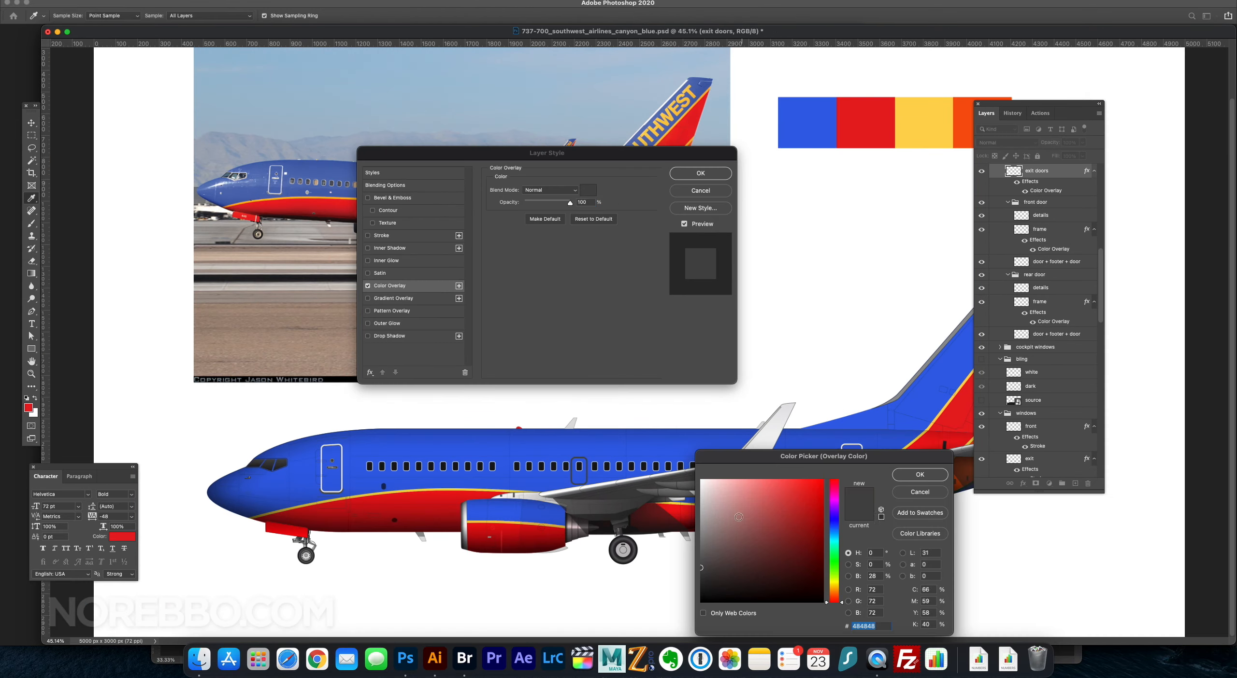
key(Return)
key(Return)
scroll(773, 290, down, 3)
scroll(817, 383, up, 2)
scroll(812, 435, up, 5)
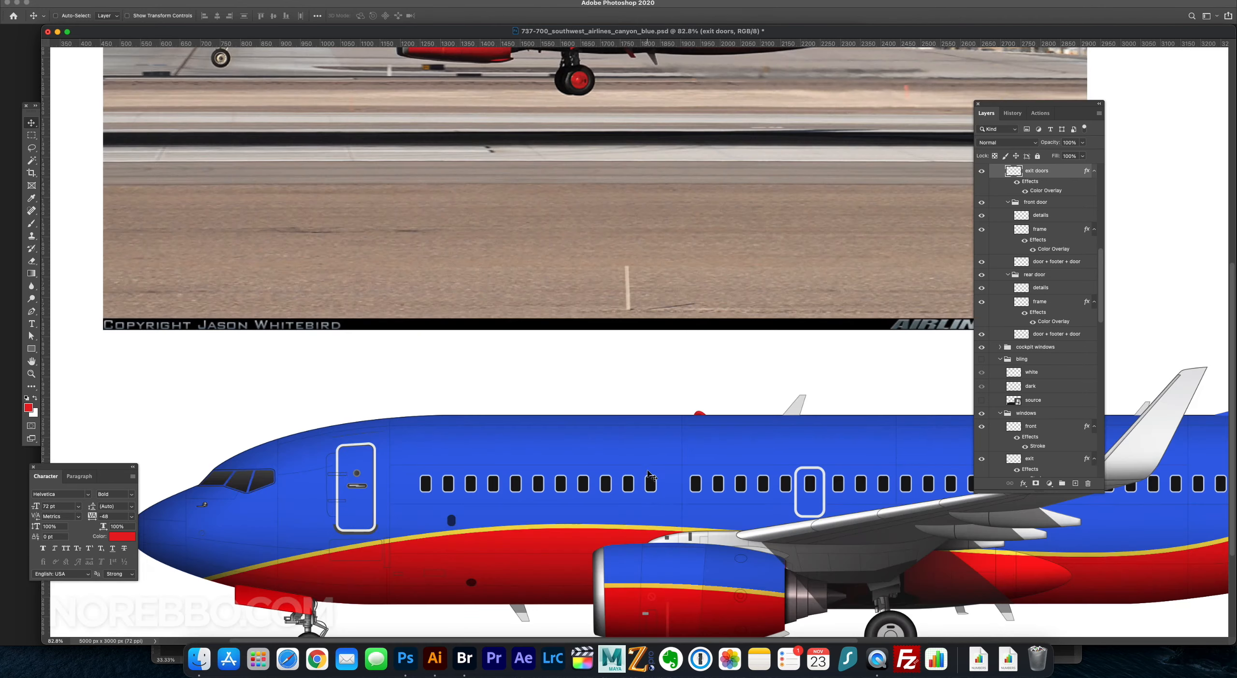
Save the livery document.
scroll(808, 462, down, 5)
key(v)
key(ctrl+s)
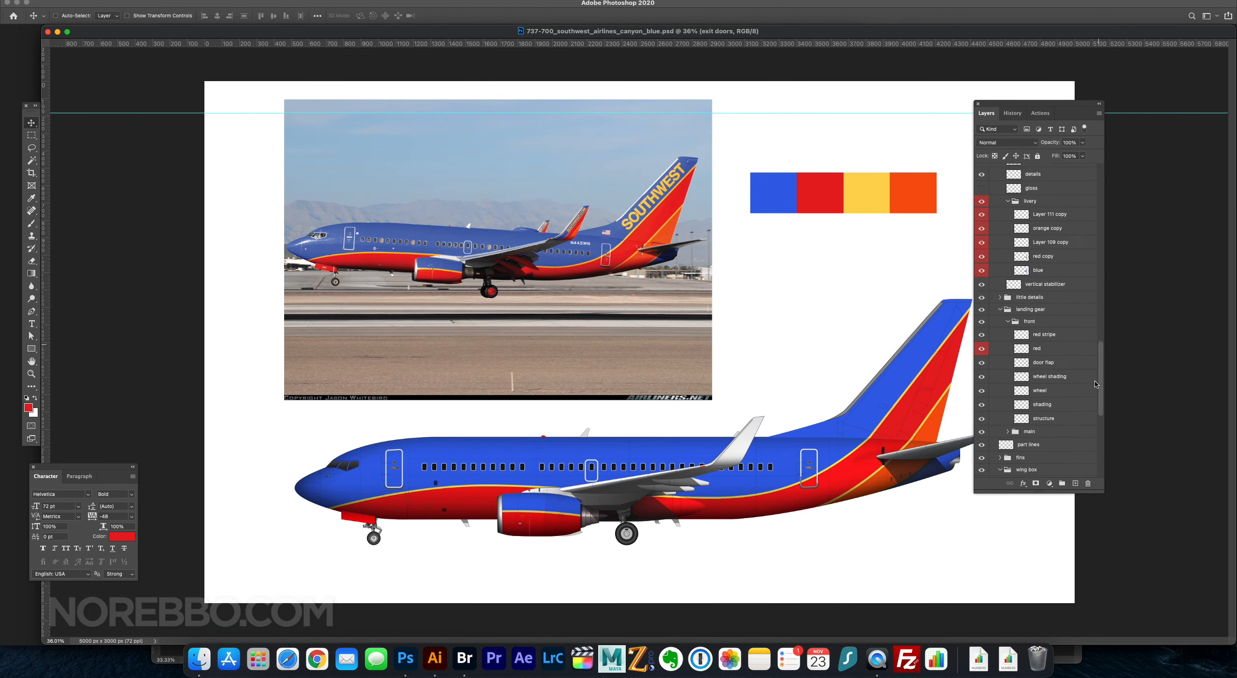
Add a text layer reading SOUTHWEST below the aircraft, above the other layers in the vertical stabilizer's livery folder.
ctrl+click(675, 478)
key(t)
click(381, 583)
text(SOTHWEST)
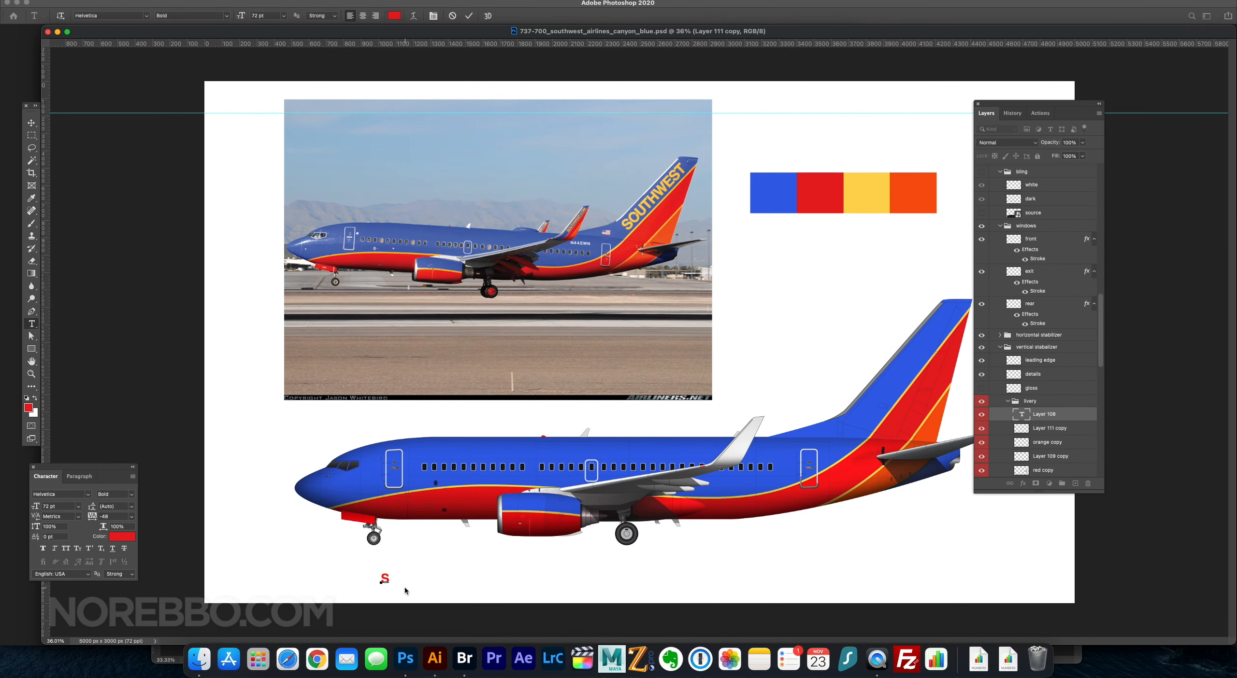
click(394, 578)
text(Y)
key(Escape)
key(v)
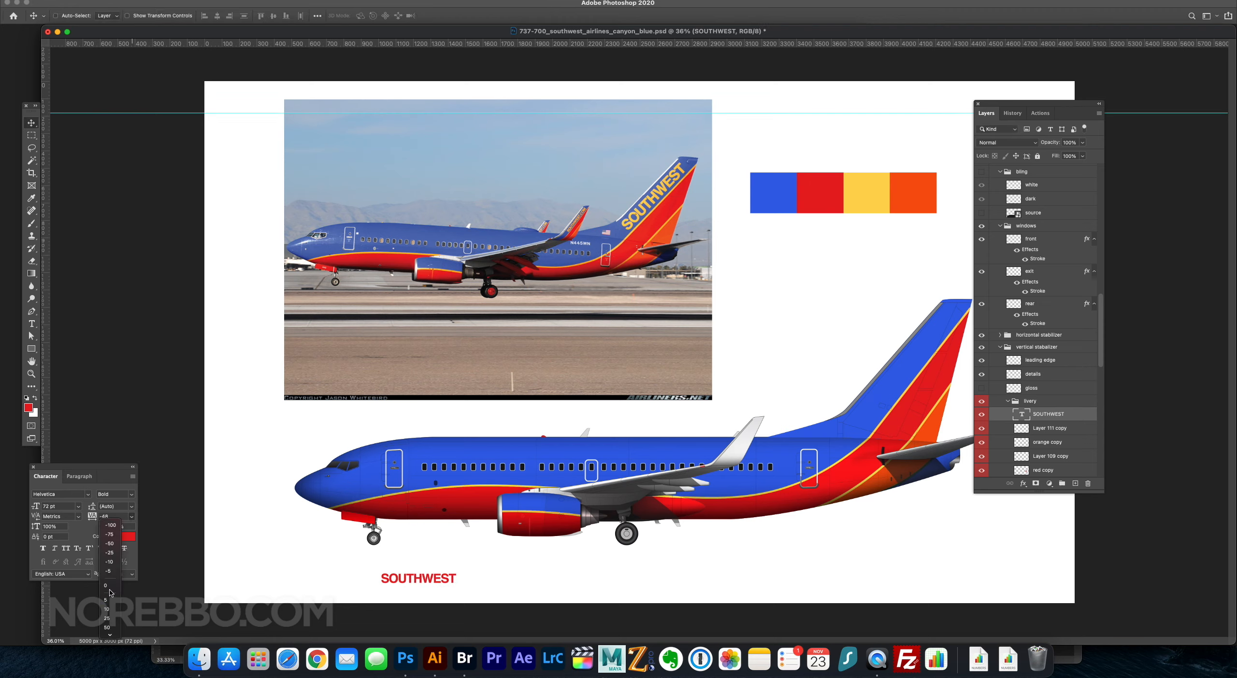
Set the SOUTHWEST text's tracking to -25 and its colour to the yellow swatch.
click(116, 554)
key(i)
click(855, 202)
click(122, 536)
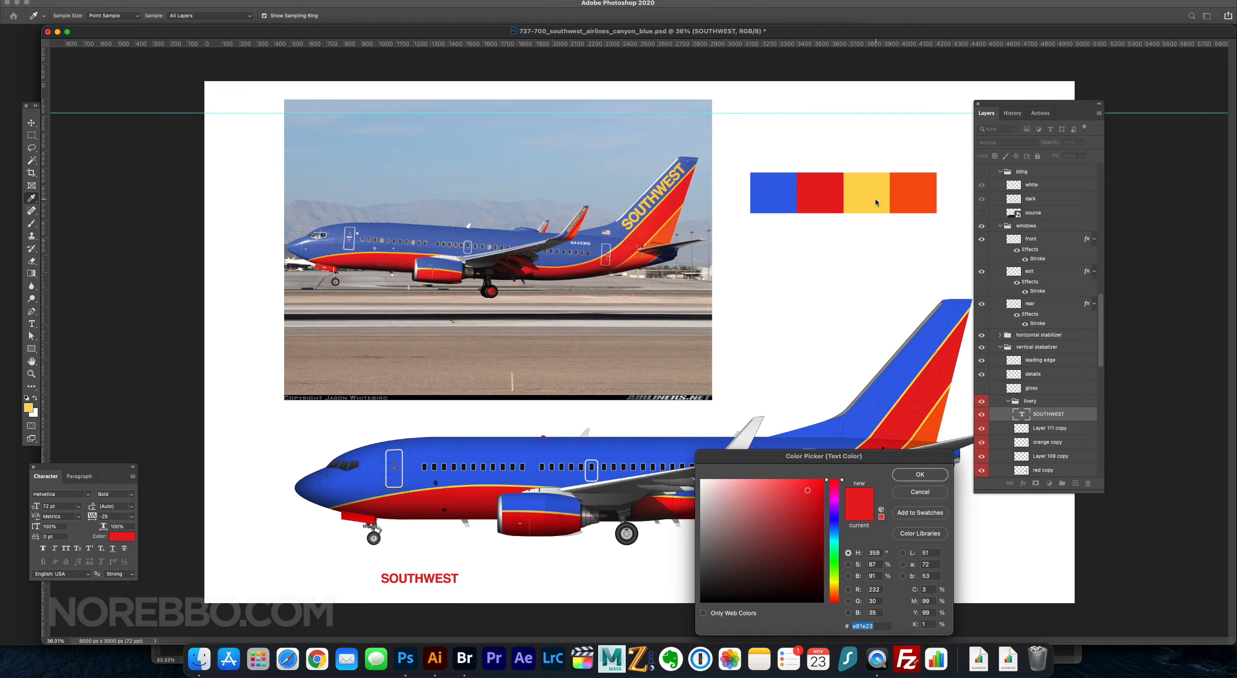
key(Return)
key(v)
Move the SOUTHWEST text onto the fin's blue band and rotate it about -48° to run along the yellow stripe.
drag(506, 545, 983, 344)
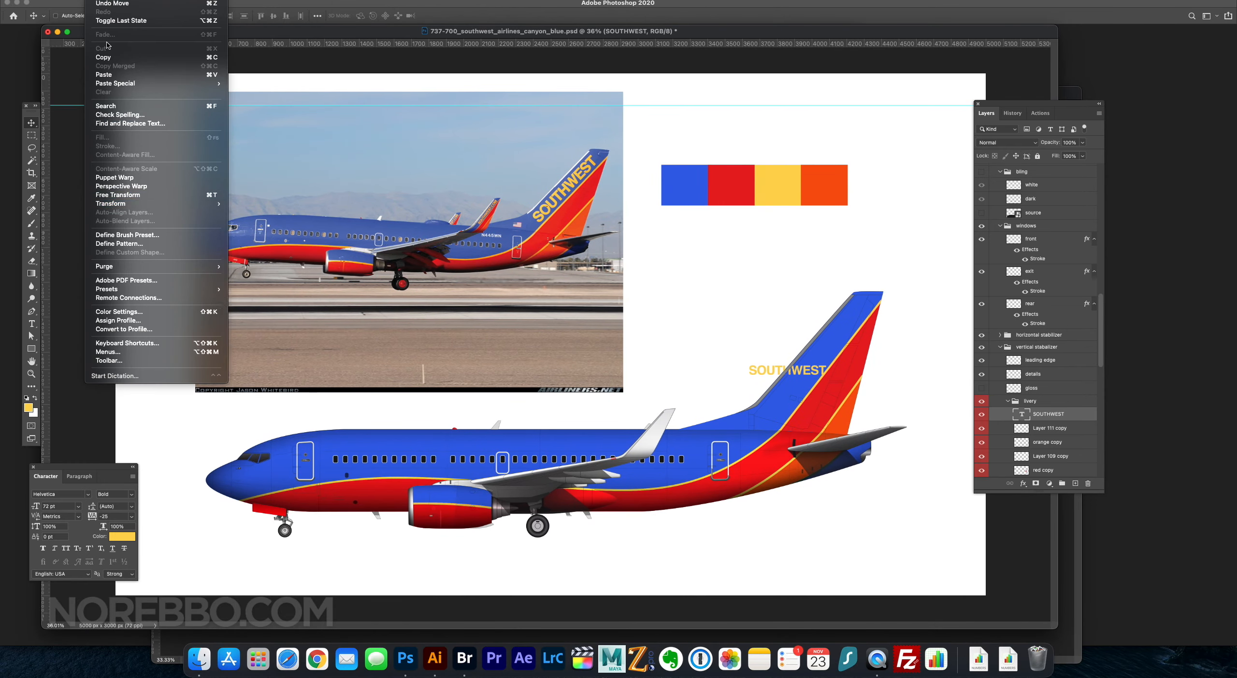
key(ctrl+t)
drag(826, 338, 788, 320)
drag(799, 359, 822, 362)
scroll(888, 337, up, 5)
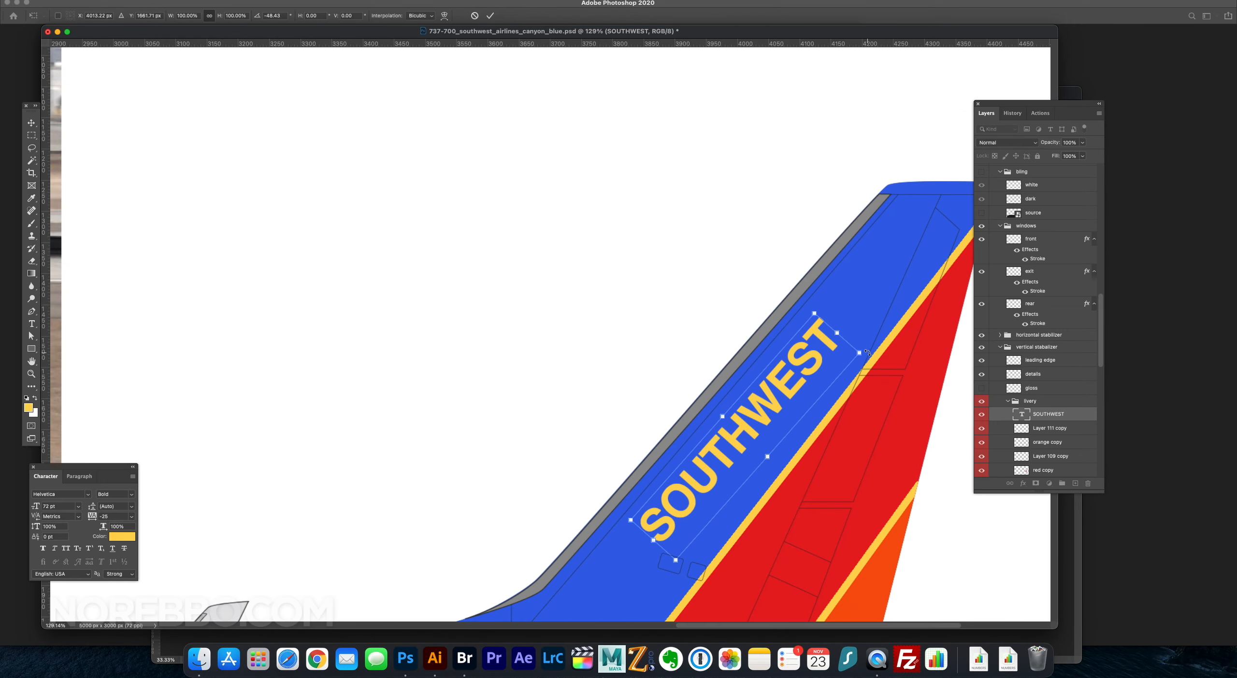
key(Return)
Scale the SOUTHWEST text up to about 192% and position it to fill the fin's blue band.
scroll(888, 338, down, 4)
click(97, 1)
click(244, 218)
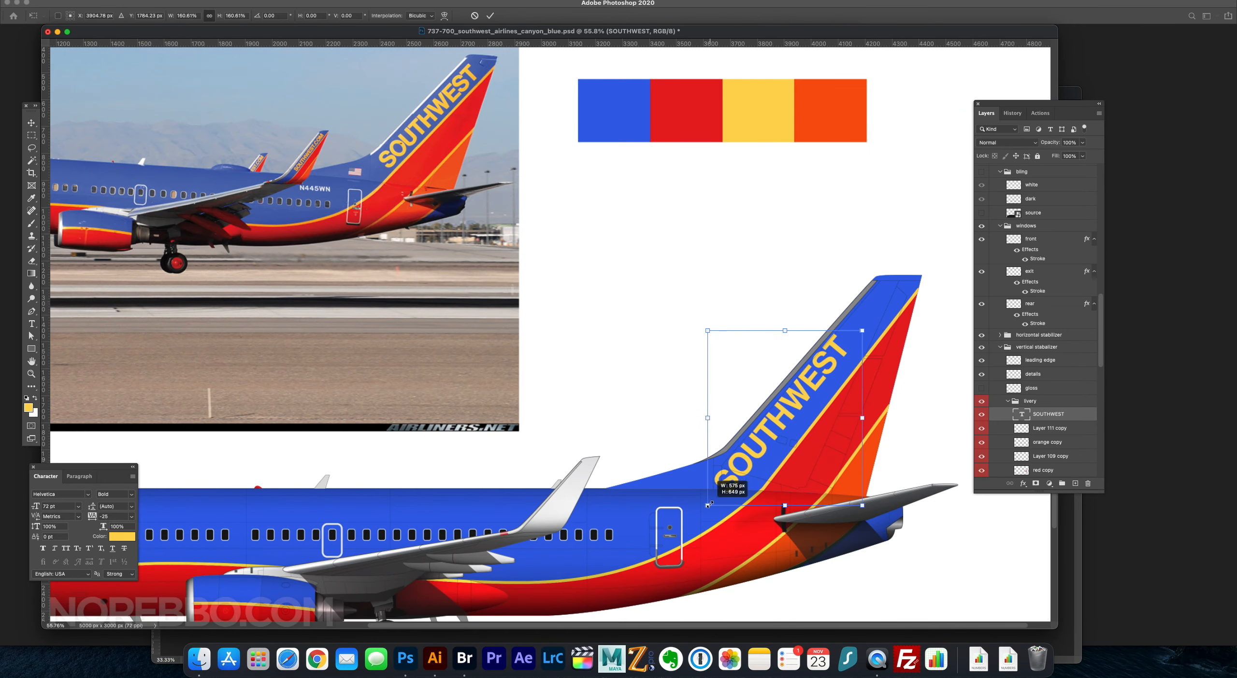
drag(768, 333, 745, 263)
drag(804, 343, 826, 346)
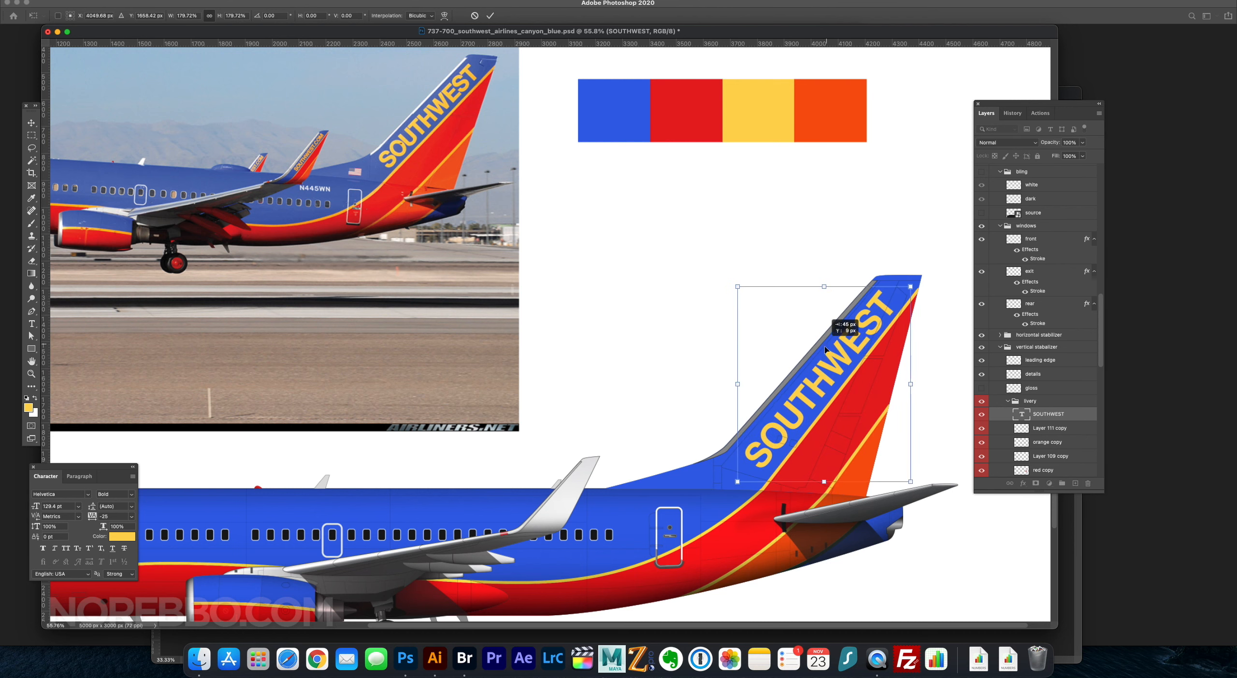
drag(738, 482, 728, 492)
drag(814, 370, 819, 372)
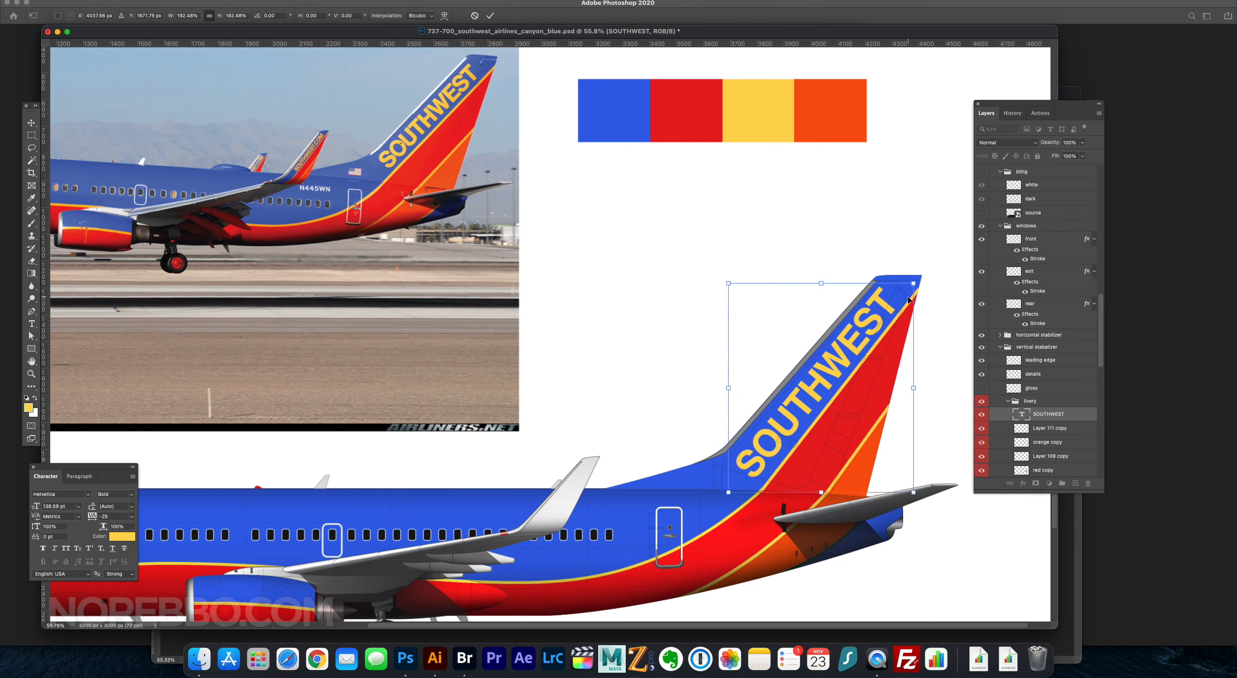
key(Return)
Tighten the SOUTHWEST text's tracking to -50 and rotate it slightly, by about -0.7°.
click(131, 517)
click(121, 547)
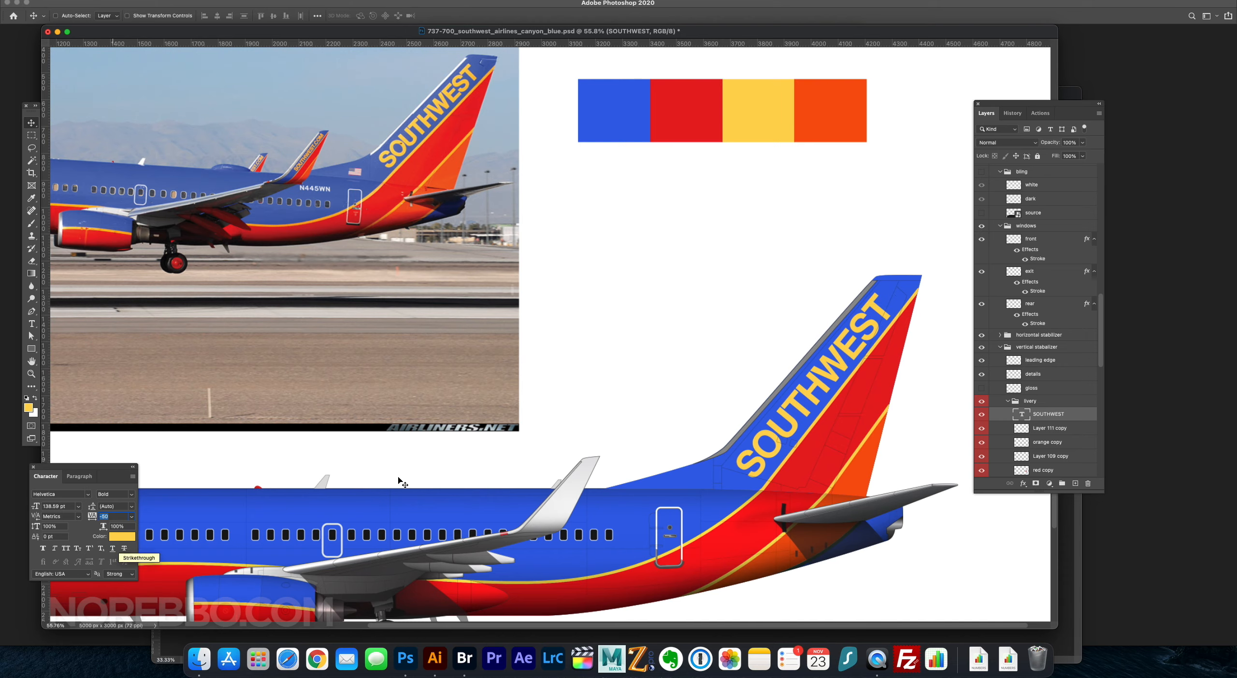
key(super+t)
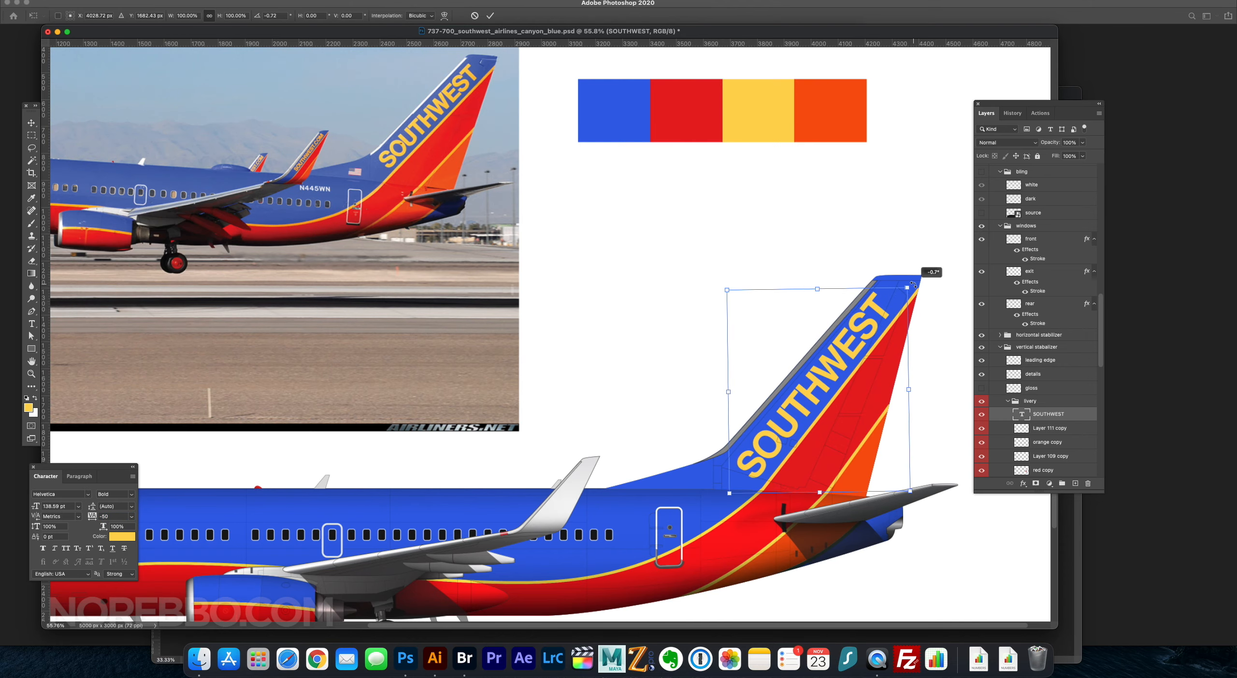
drag(867, 323, 868, 322)
key(Return)
Duplicate the SOUTHWEST text layer, hide the original, and rasterize the copy.
key(z)
alt+click(605, 337)
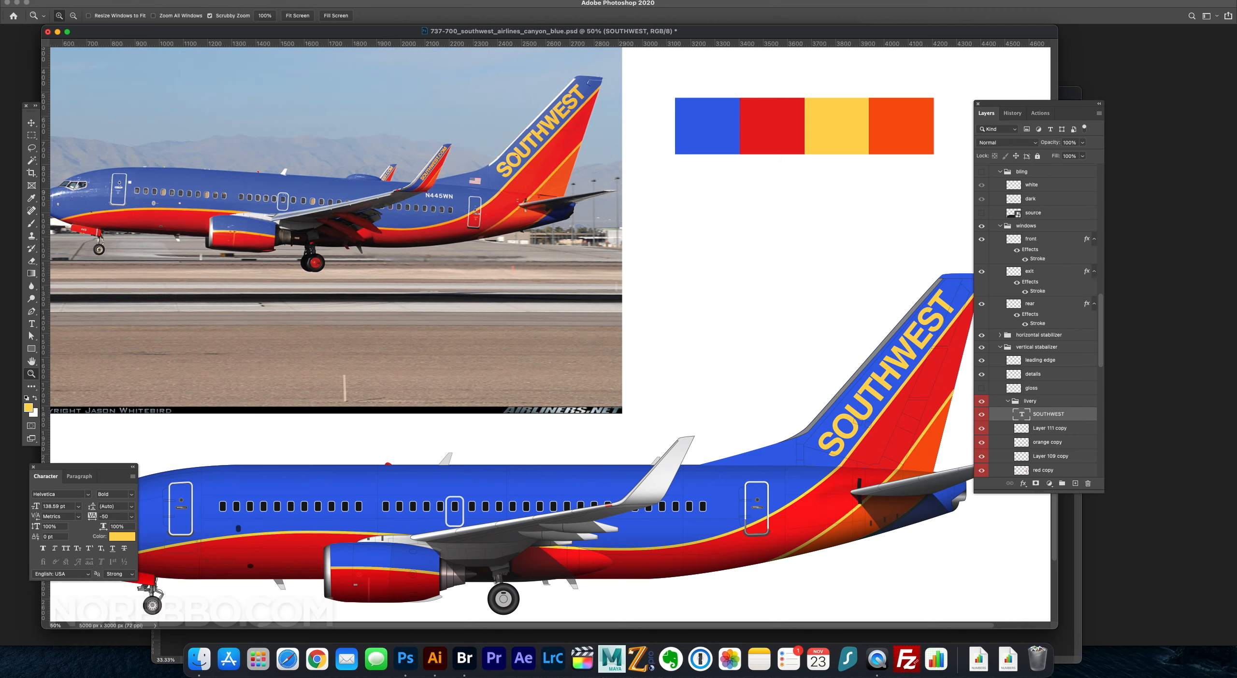
key(super+j)
click(981, 428)
right_click(1043, 414)
click(1101, 303)
Try to skew the rasterized SOUTHWEST copy about -2.5° along the fin.
mouse_move(159, 203)
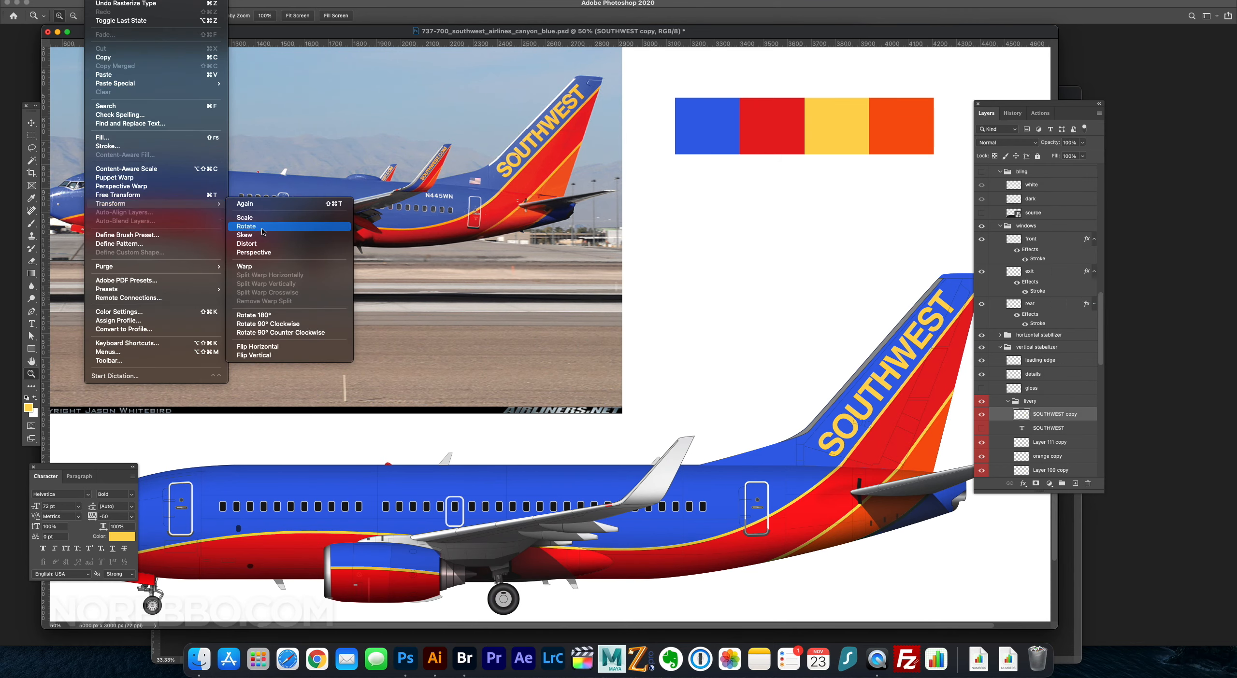
click(263, 232)
key(Escape)
click(92, 2)
click(244, 235)
drag(819, 456, 813, 455)
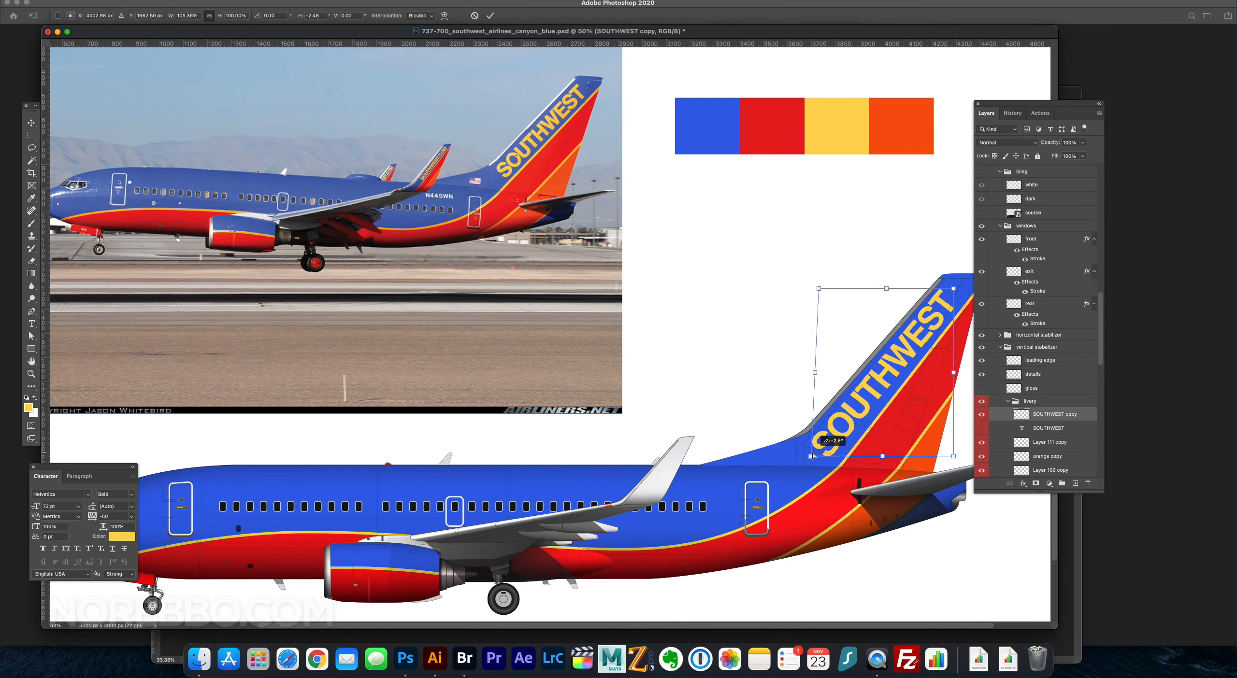
key(Return)
alt+click(605, 372)
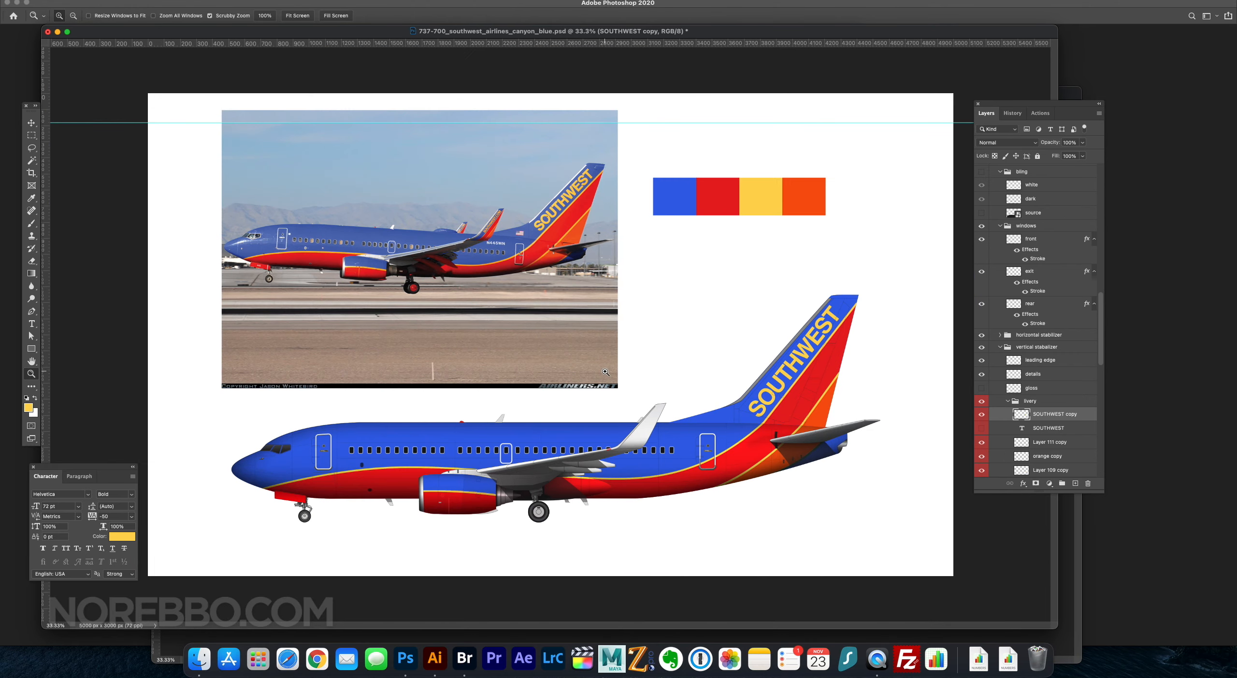
Undo the SOUTHWEST copy's last skew and skew it again slightly along the fin's blue band.
click(601, 369)
click(91, 3)
mouse_move(159, 203)
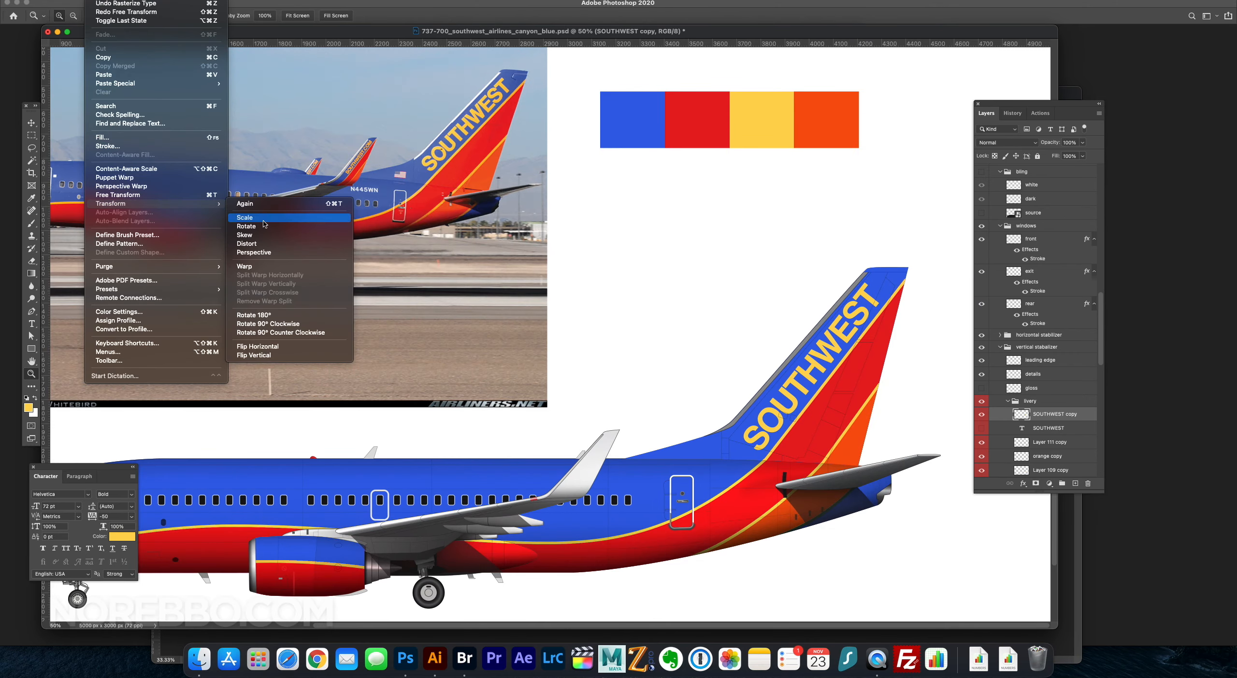
click(244, 235)
key(Escape)
click(92, 2)
click(244, 235)
key(Escape)
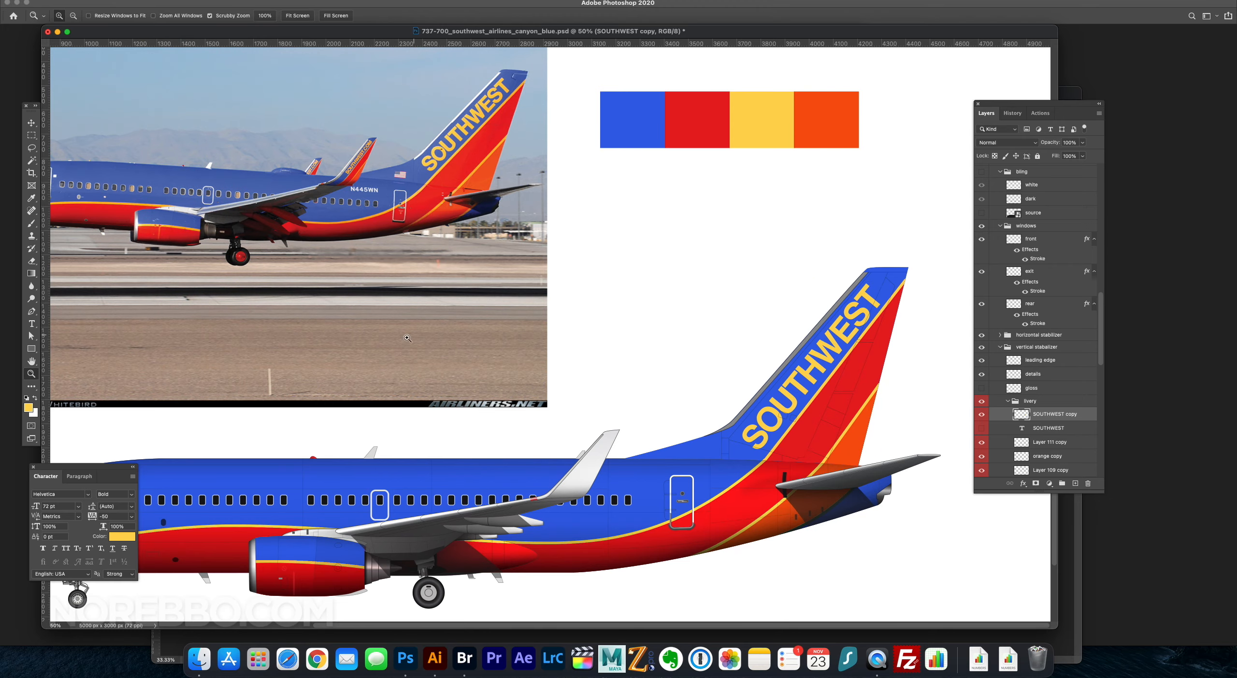
alt+click(568, 380)
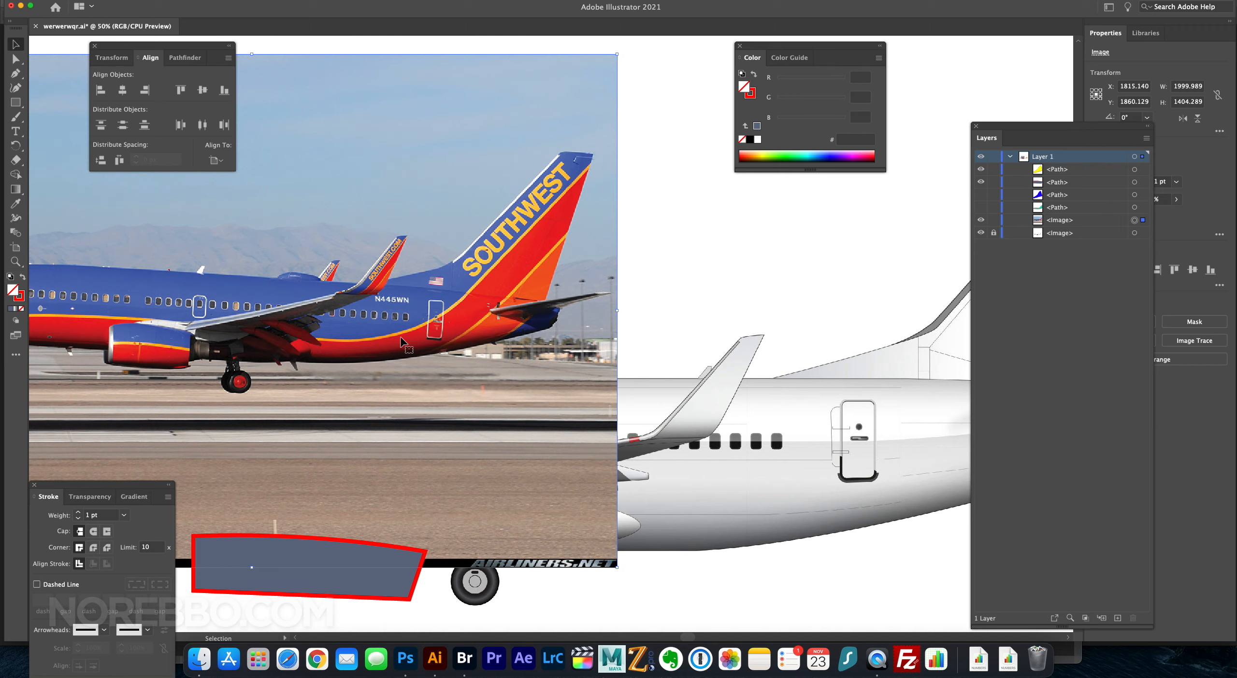
In Illustrator, add the text SOUTHWEST.COM above the winglet in Helvetica Bold with tracking -50.
key(t)
click(672, 282)
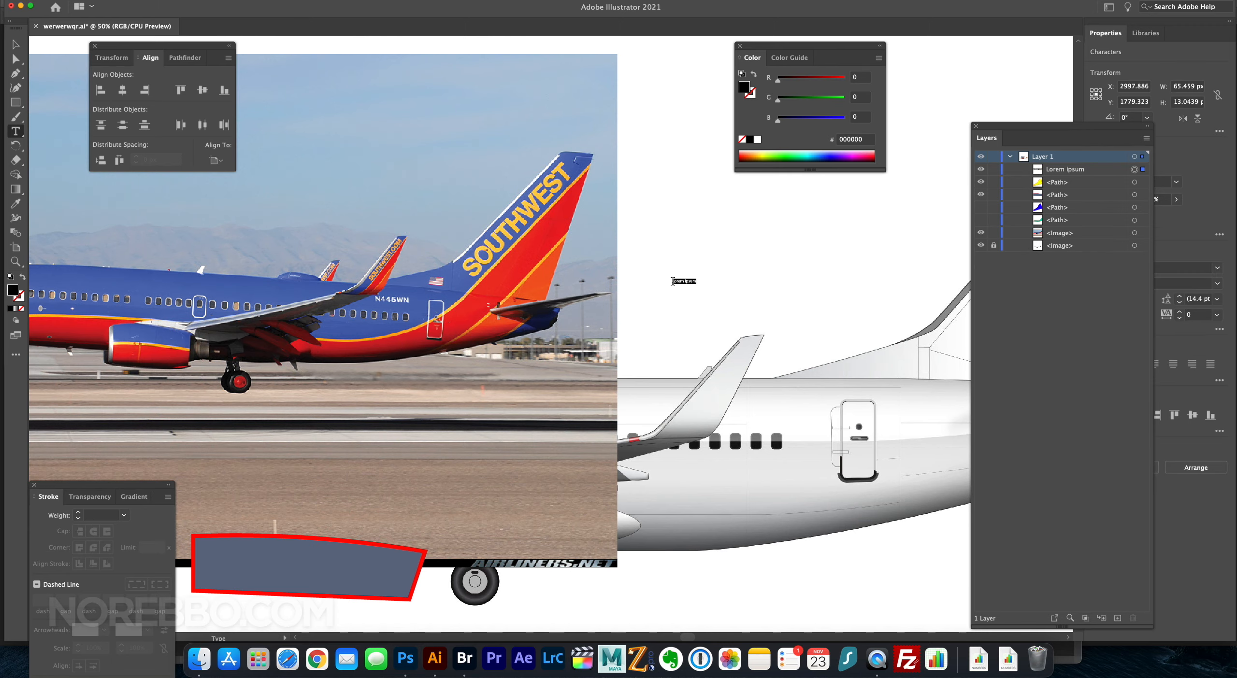
click(17, 44)
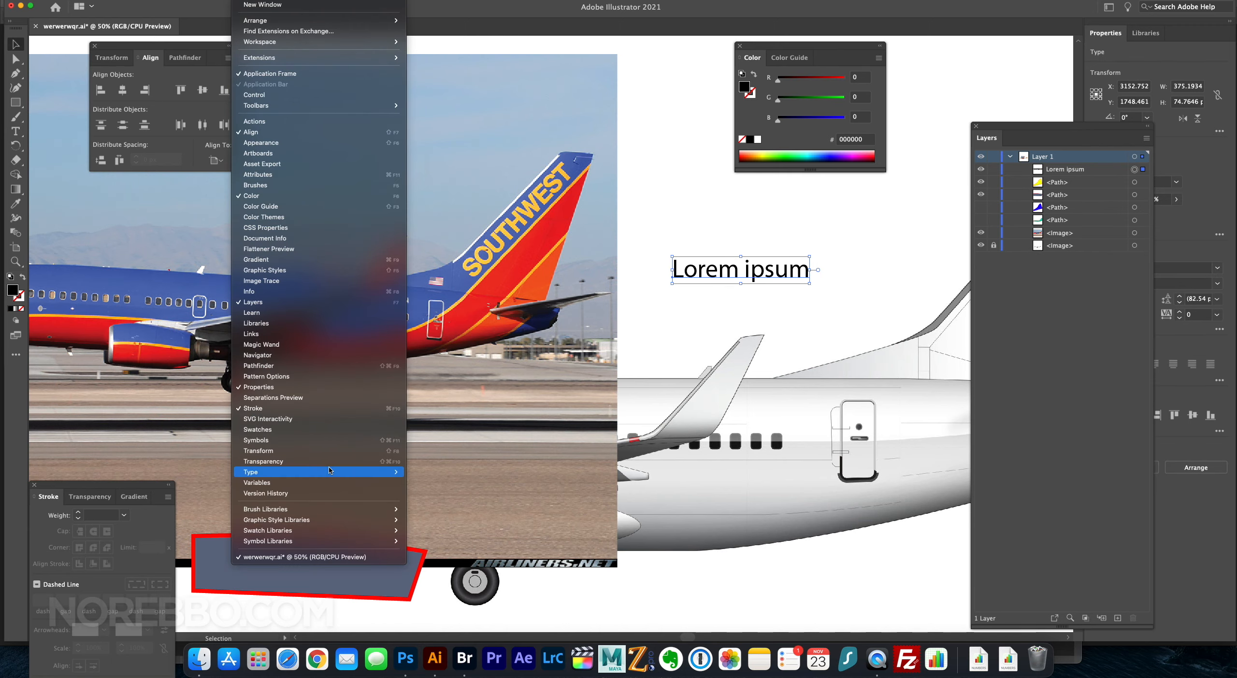
key(super+t)
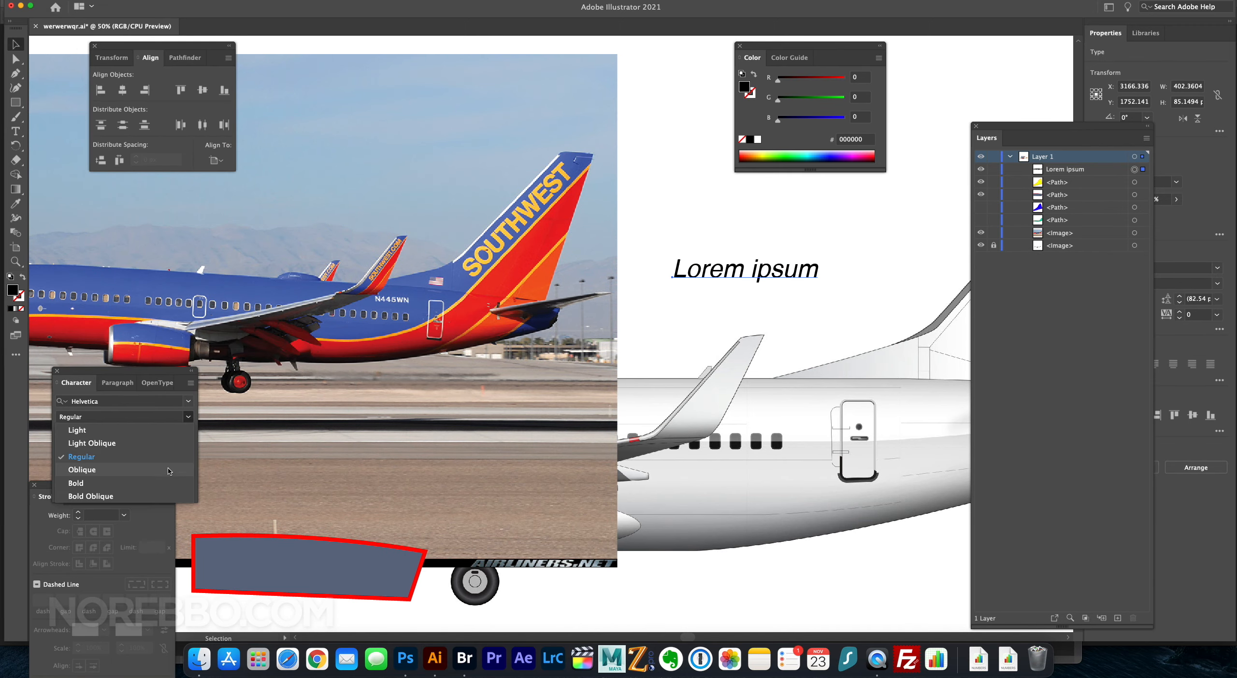
click(187, 453)
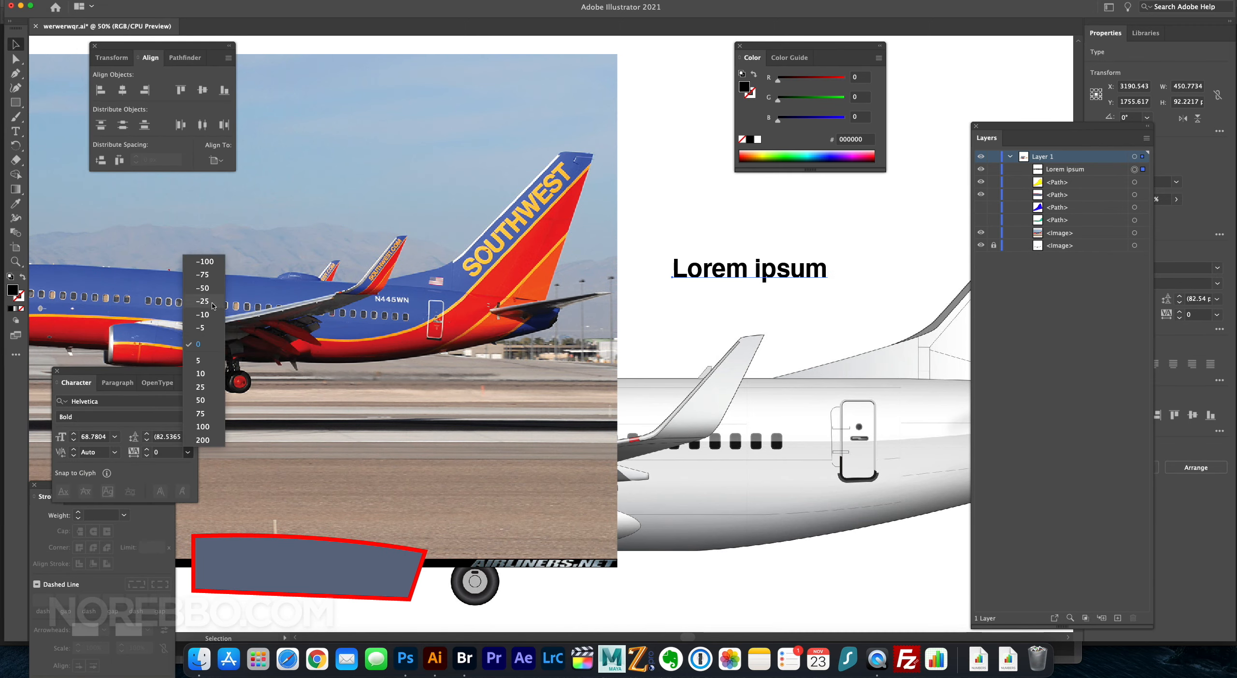
click(203, 425)
drag(716, 268, 865, 231)
text(SOUTHWEST.COM)
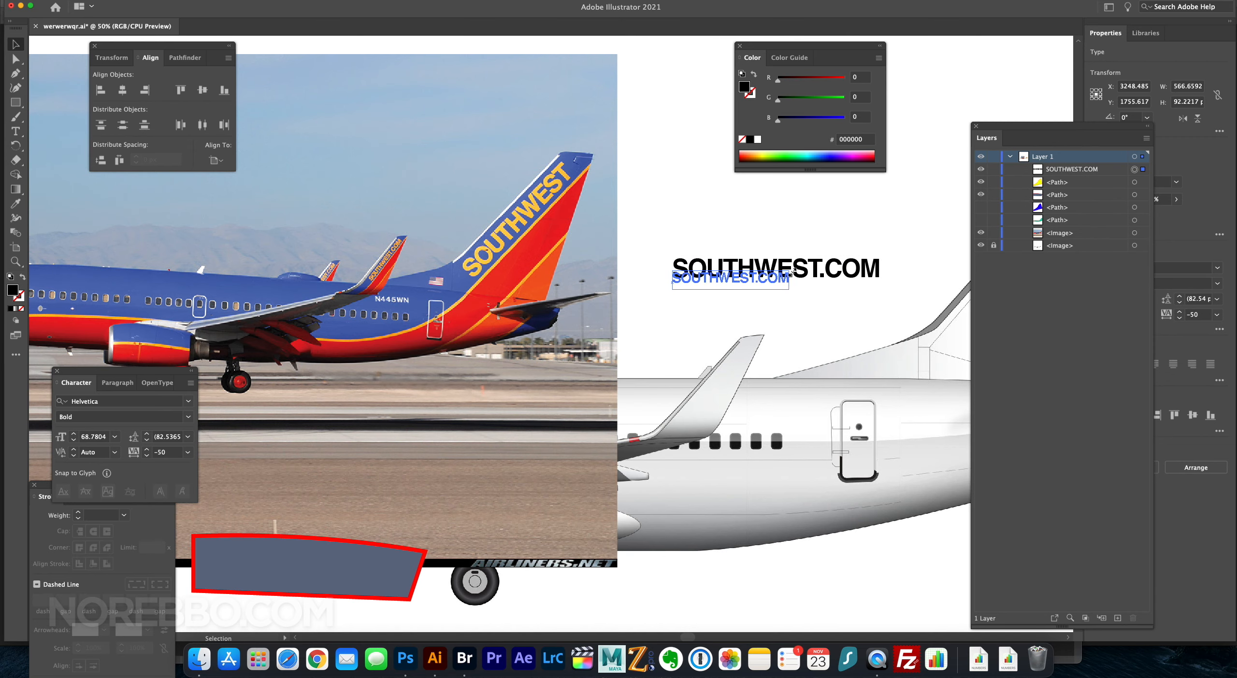
Scale down the SOUTHWEST.COM text, move it onto the winglet, and rotate it about 48° to follow the winglet's slope.
drag(792, 270, 789, 285)
drag(715, 281, 704, 391)
drag(747, 386, 731, 352)
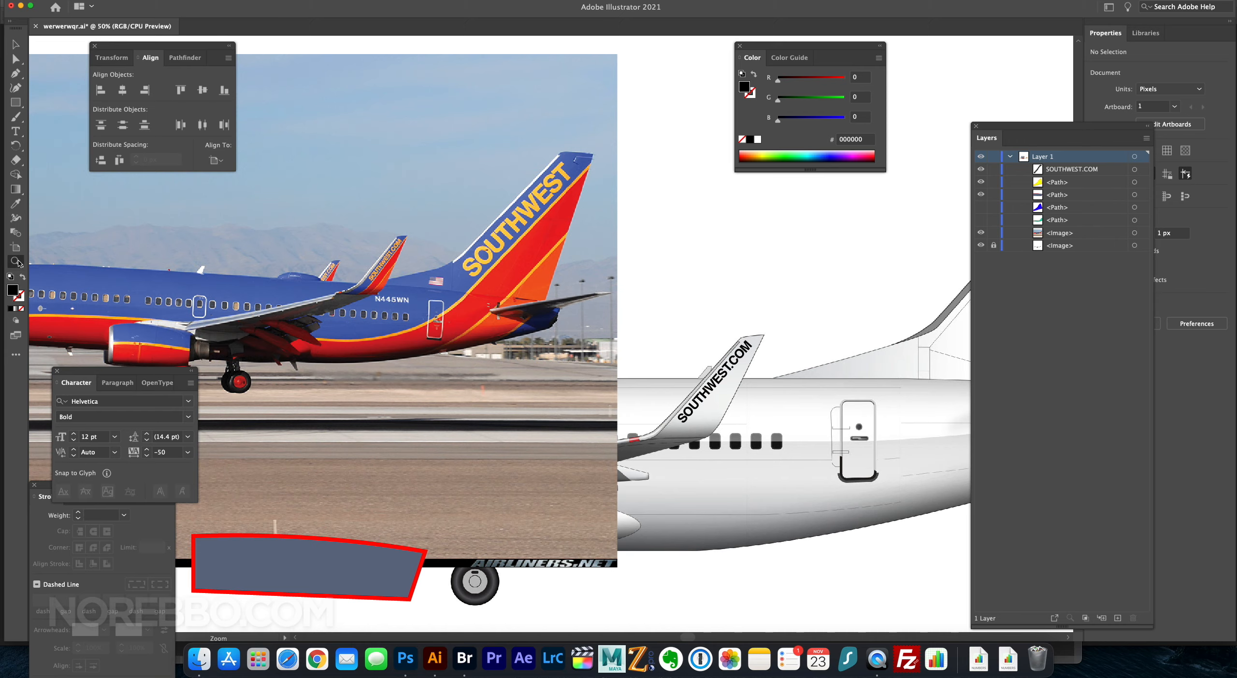
click(759, 347)
drag(679, 305, 773, 367)
click(703, 581)
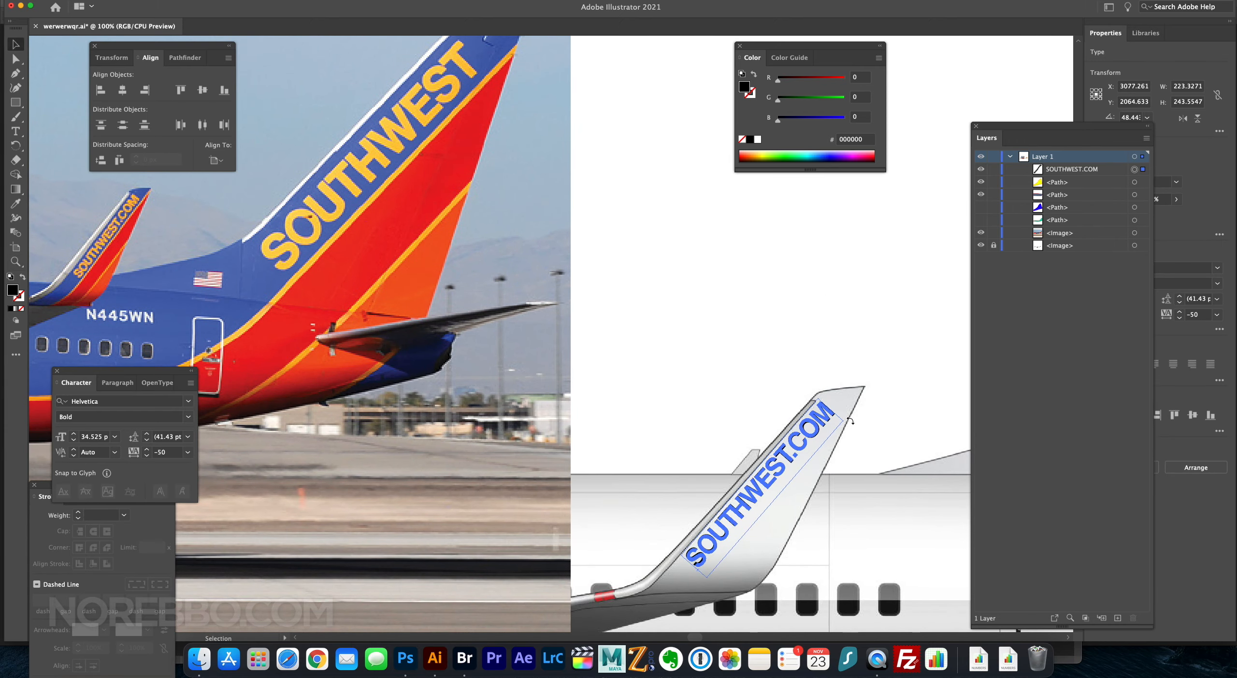
click(789, 346)
Draw a curved line with the Pen tool from the winglet's tip beneath the SOUTHWEST.COM text to its base, with a black stroke and no fill.
scroll(789, 346, down, 2)
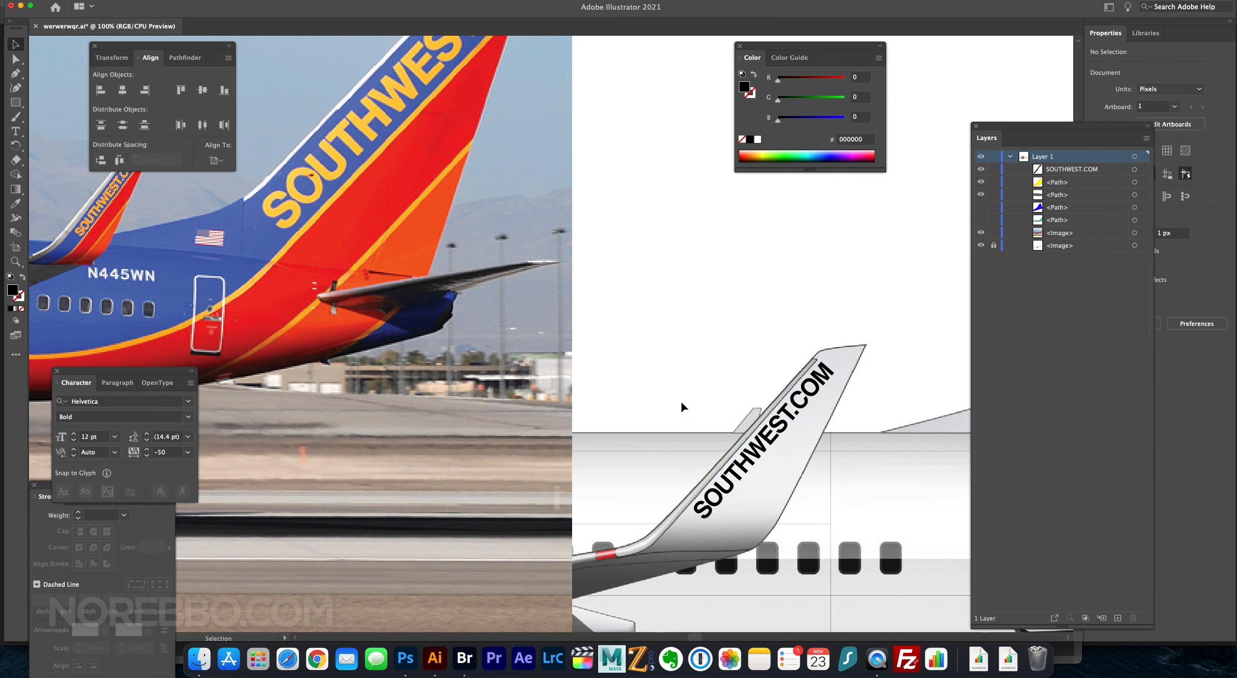
key(p)
click(864, 345)
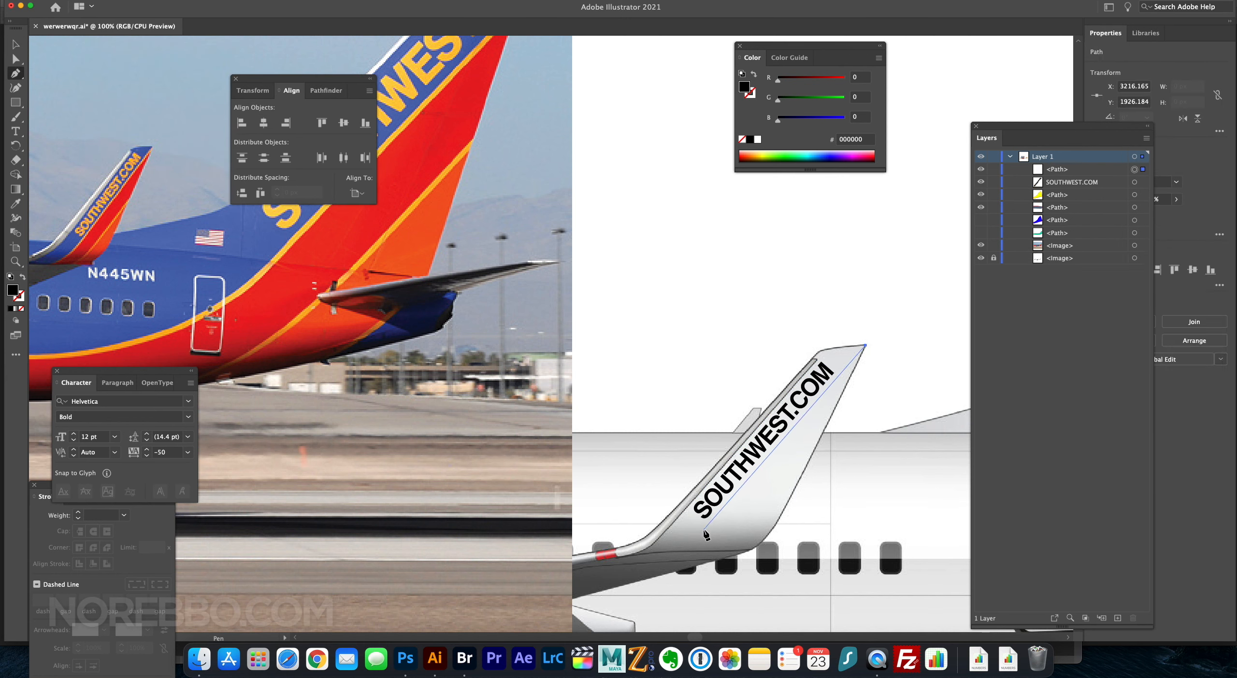
click(652, 551)
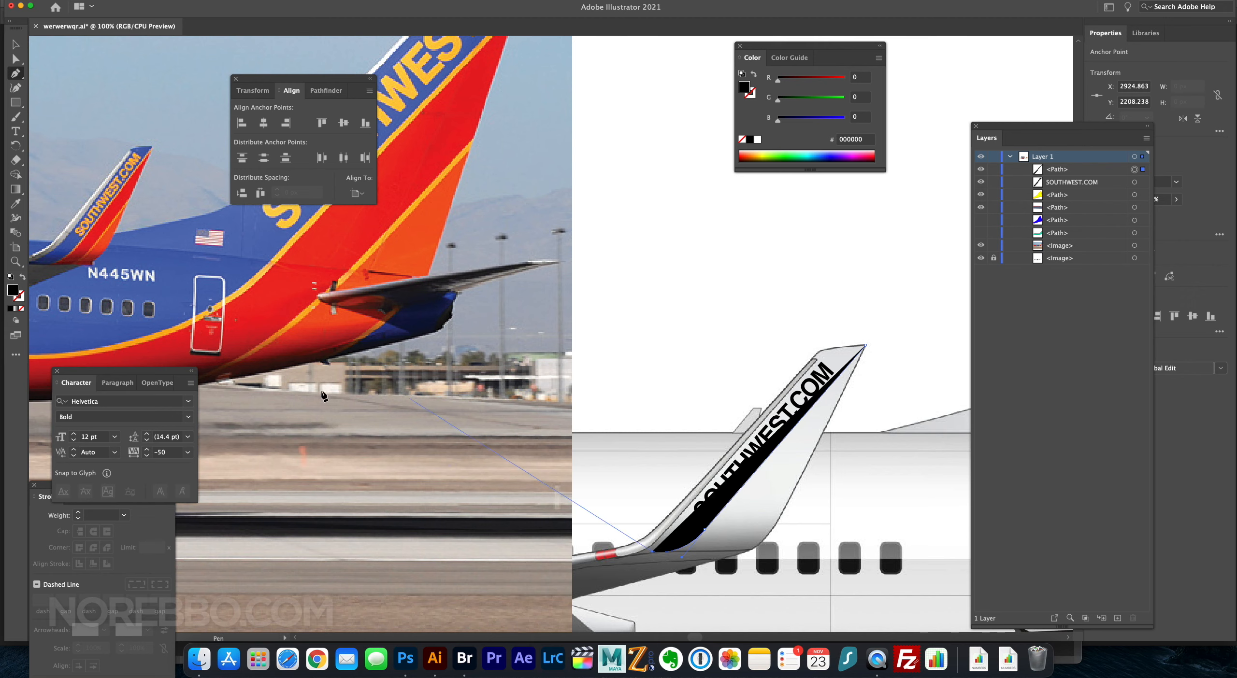
click(15, 58)
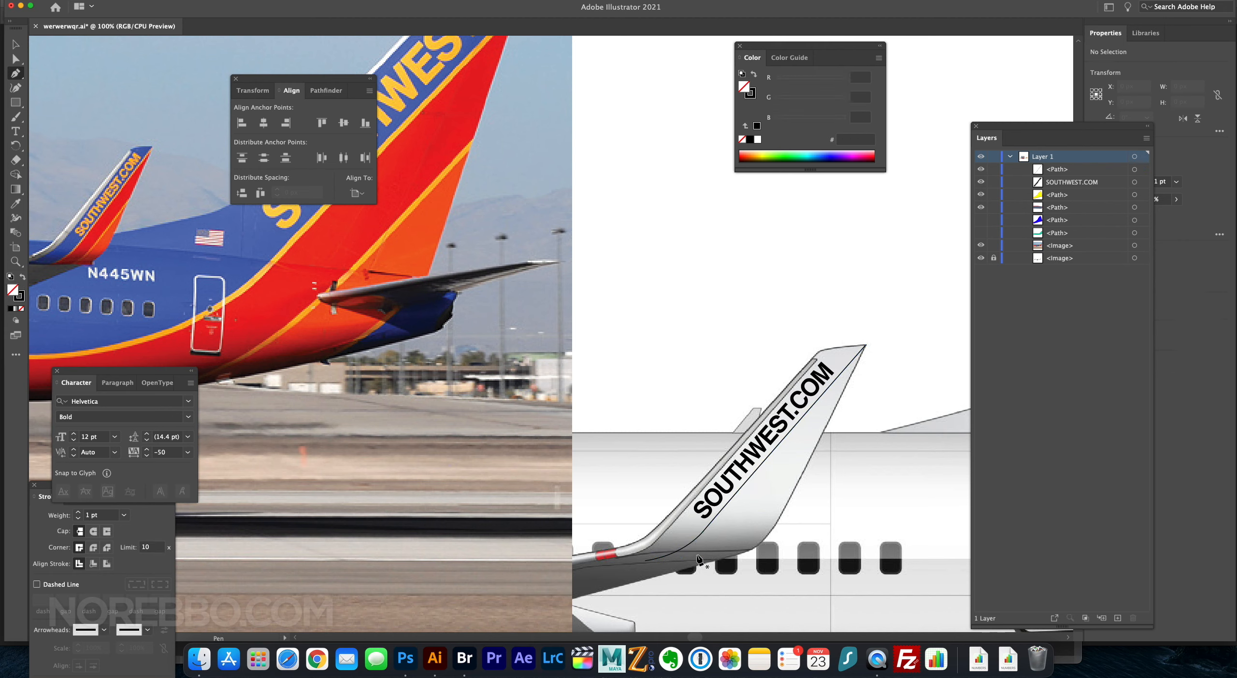
drag(700, 560, 723, 550)
Duplicate the curved line toward the winglet's trailing edge and undo the misplaced copy over the photo.
key(v)
click(671, 362)
drag(801, 421, 598, 304)
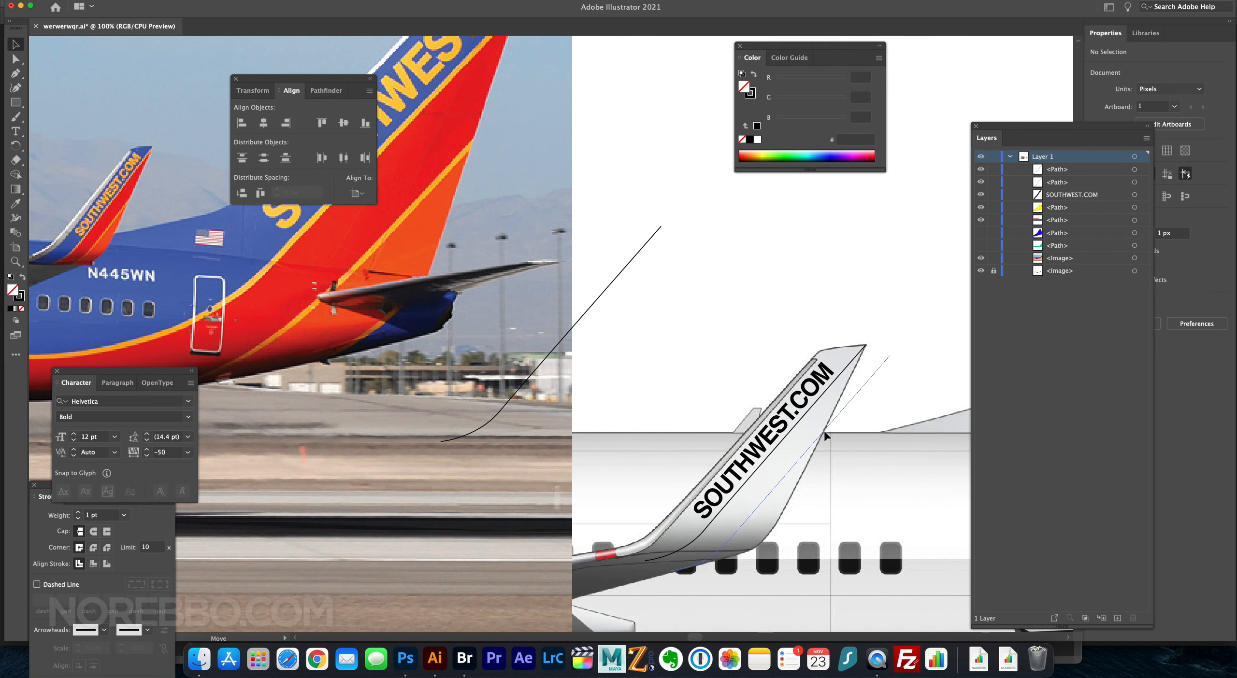
key(super+z)
key(super+z)
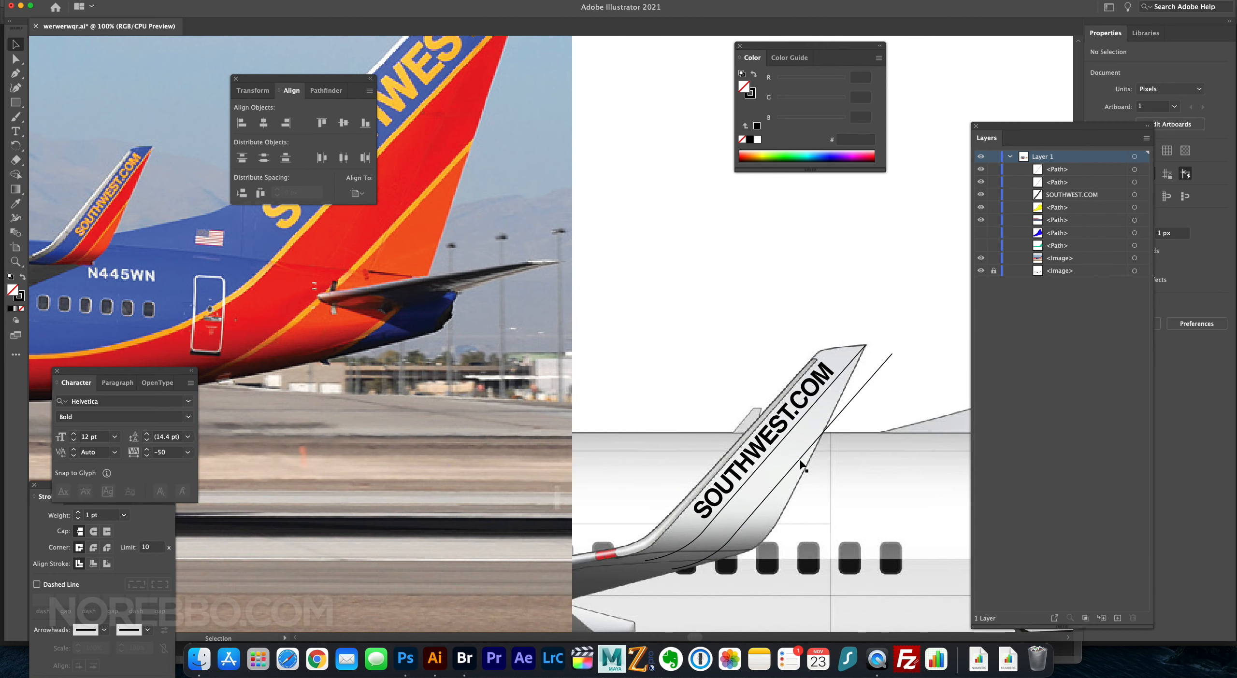
Set both winglet lines to a 3 pt stroke and begin joining their ends into a closed outline with the Pen tool.
click(695, 547)
click(78, 512)
click(78, 512)
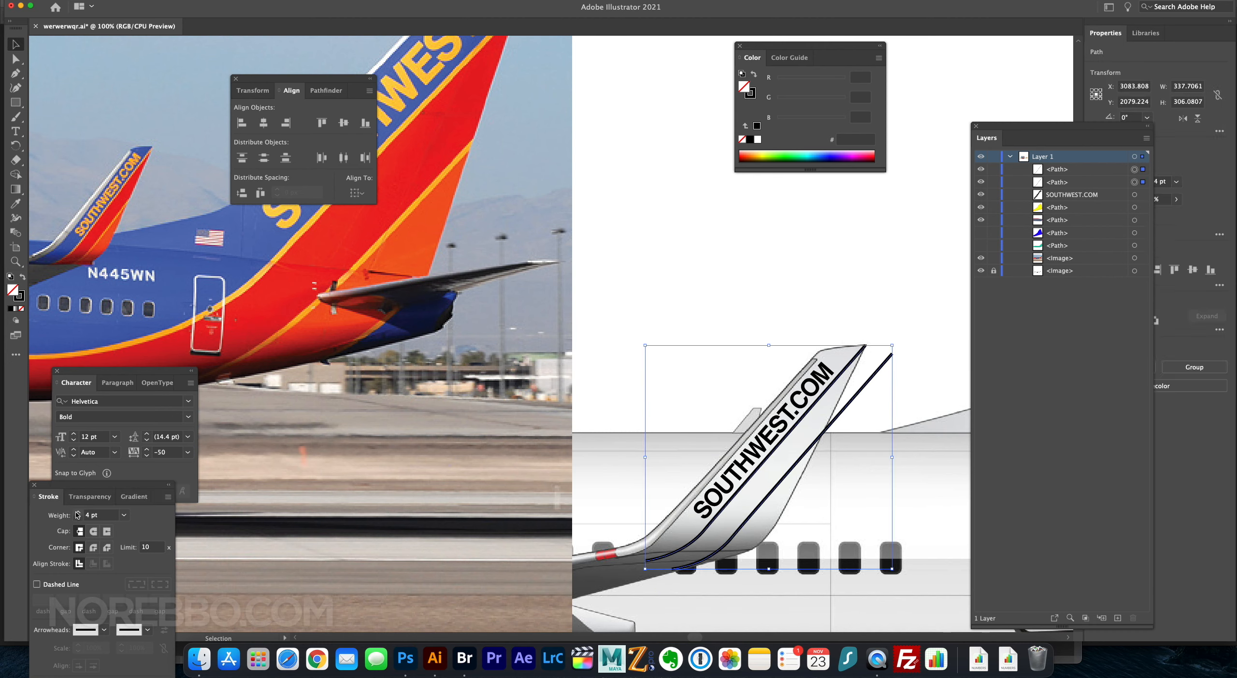
click(682, 306)
key(a)
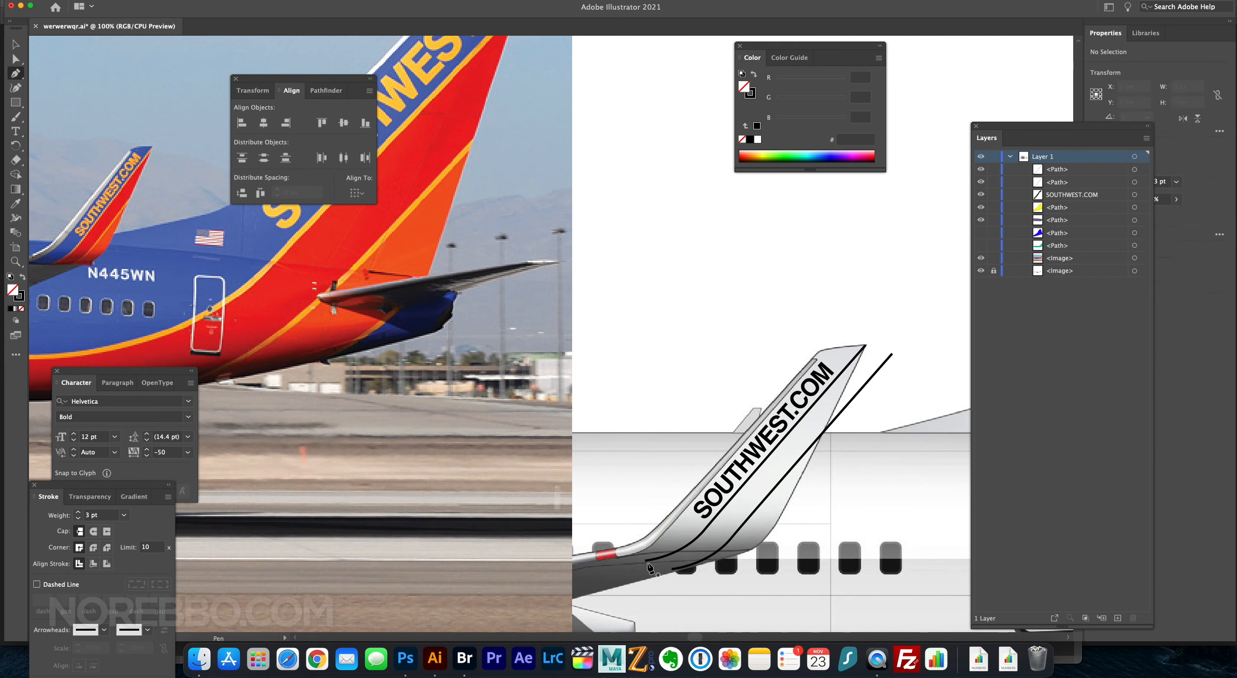
click(656, 566)
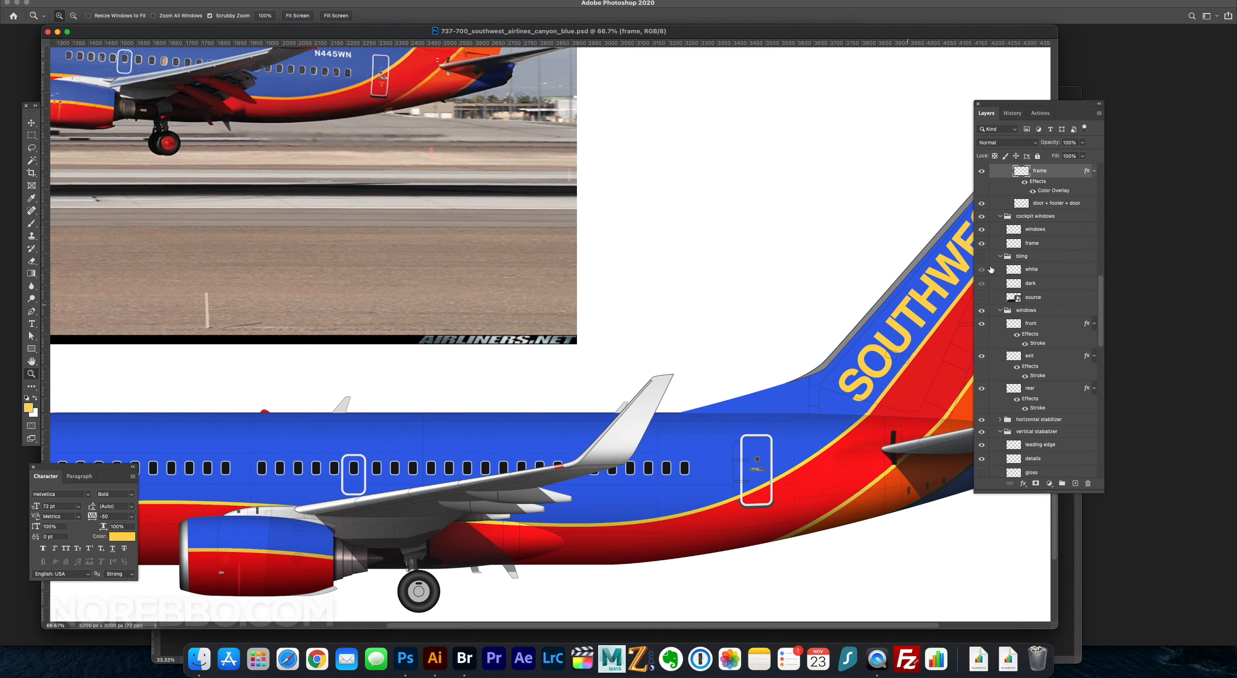
In Photoshop, paste the winglet artwork as a vector smart object at the top of the layers and align it with the winglet.
key(super+v)
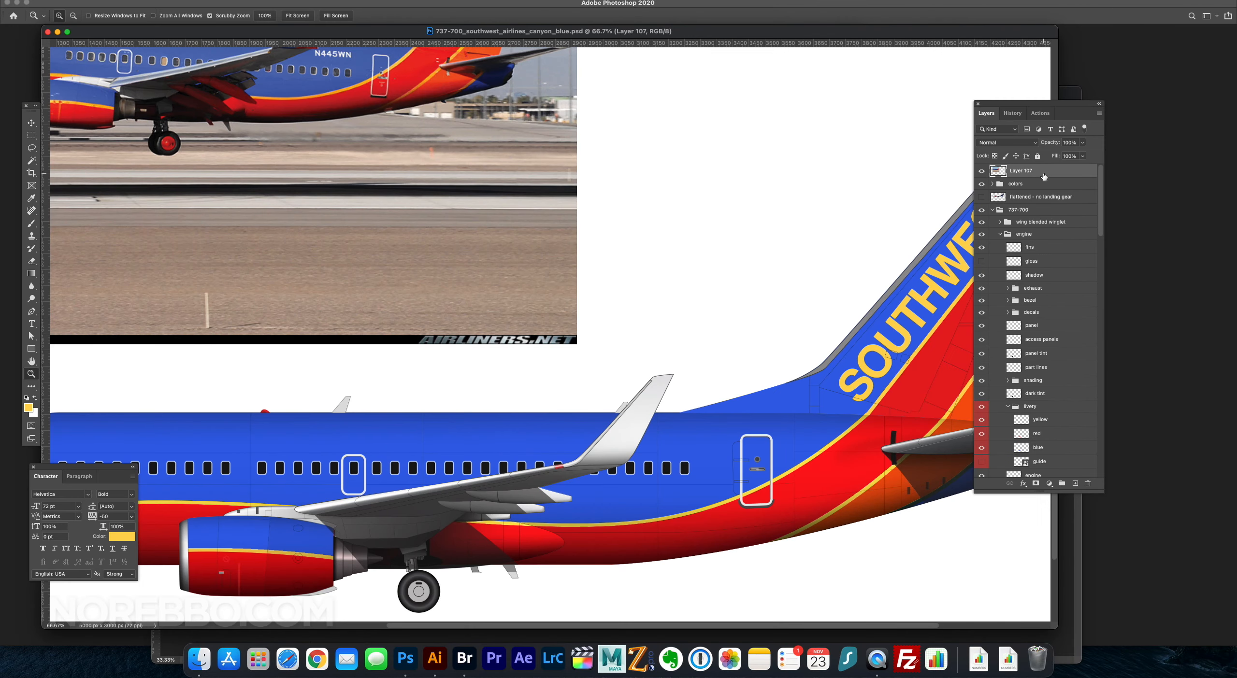
drag(651, 281, 719, 307)
scroll(718, 307, up, 5)
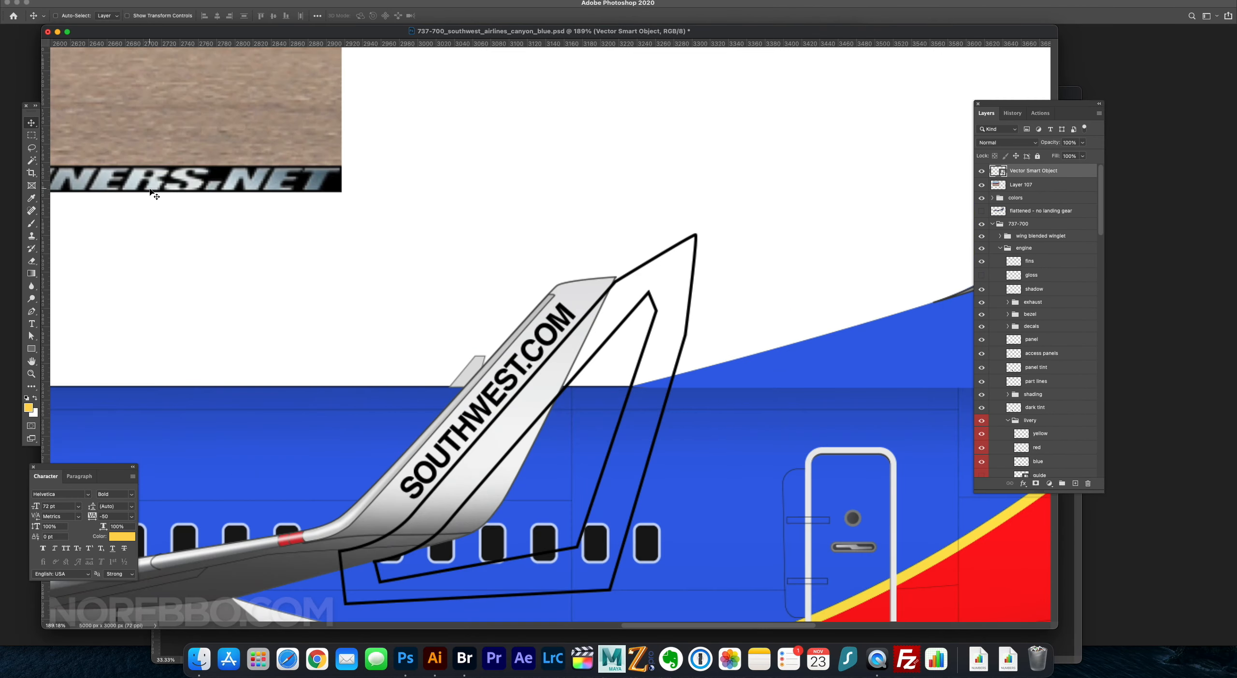
scroll(557, 406, down, 8)
Duplicate the pasted winglet smart object and hide the original.
key(z)
drag(647, 454, 1068, 171)
key(super+j)
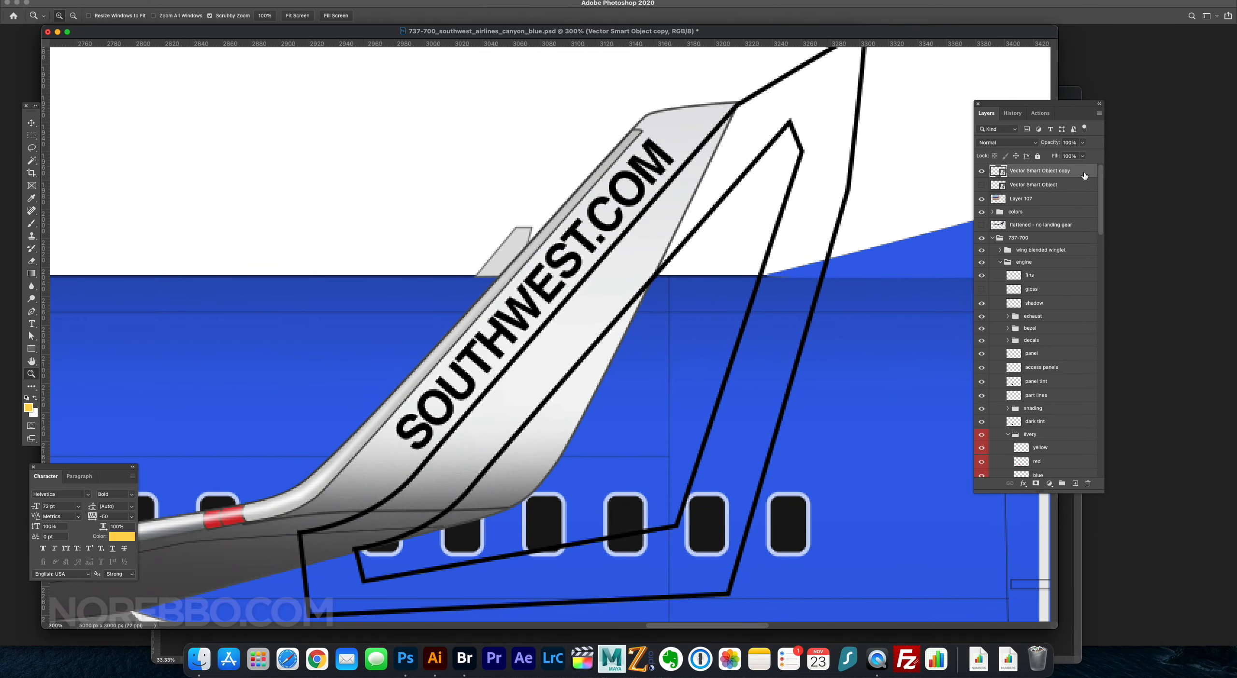
double_click(1068, 170)
key(Escape)
click(981, 185)
Apply a Color Overlay sampled from the fin's yellow lettering to the winglet artwork copy and rename its layer yellow.
scroll(596, 279, down, 6)
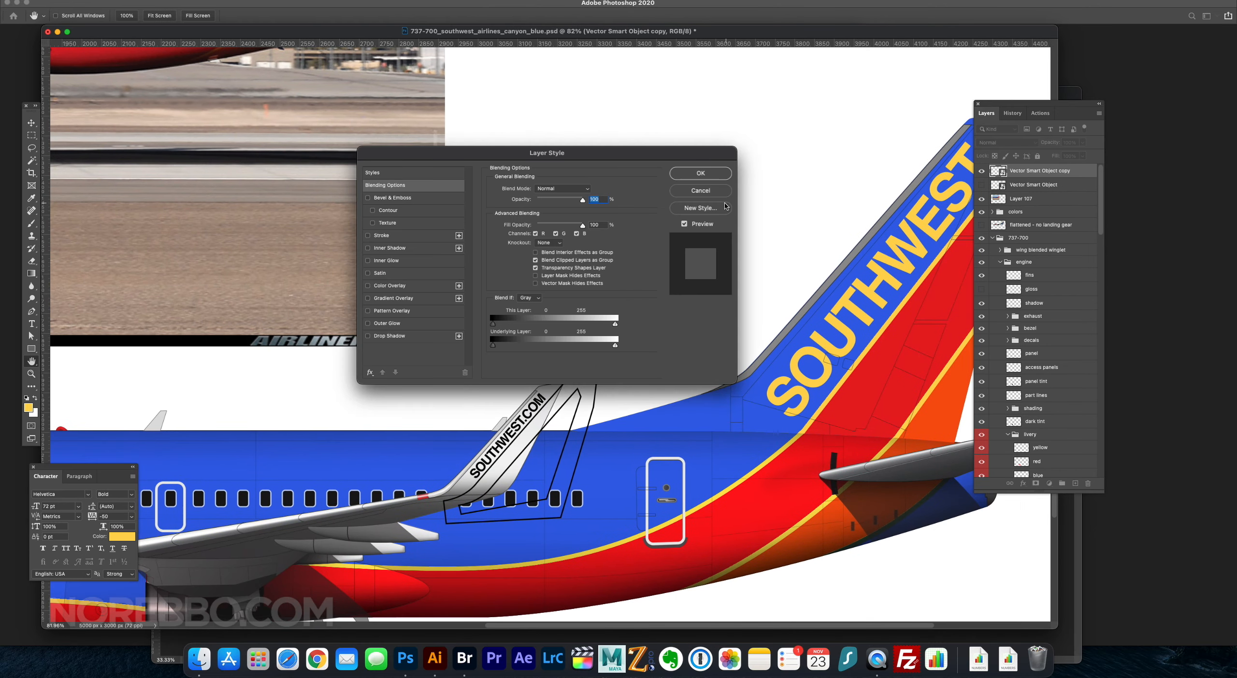
click(393, 285)
click(585, 193)
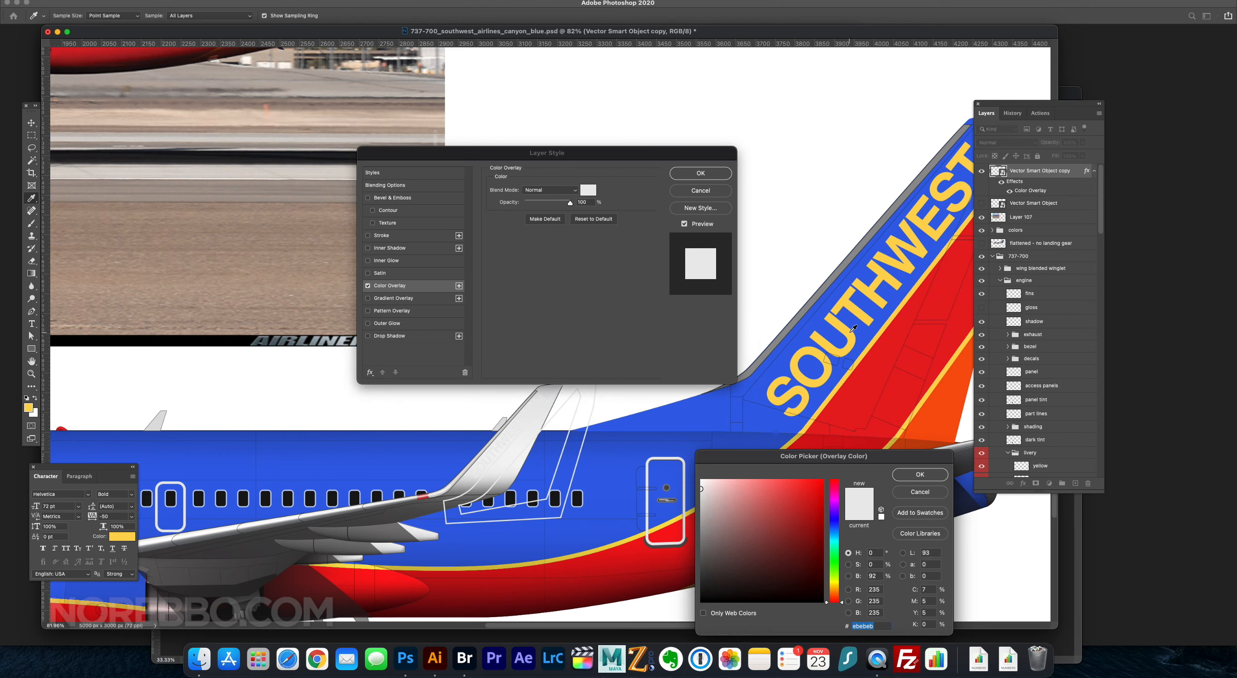
click(811, 372)
click(932, 491)
click(701, 173)
drag(484, 420, 503, 420)
double_click(1027, 170)
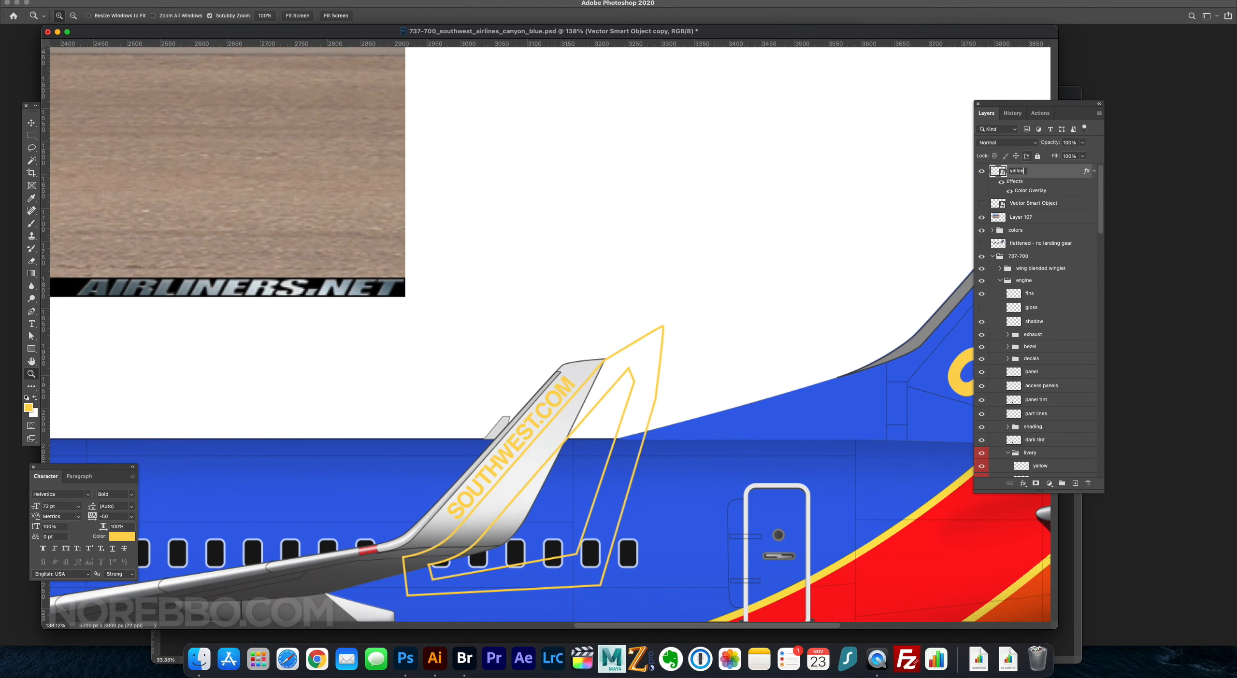
Select the area around the yellow winglet artwork and fill it on a new layer with red sampled from the rear fuselage.
click(32, 159)
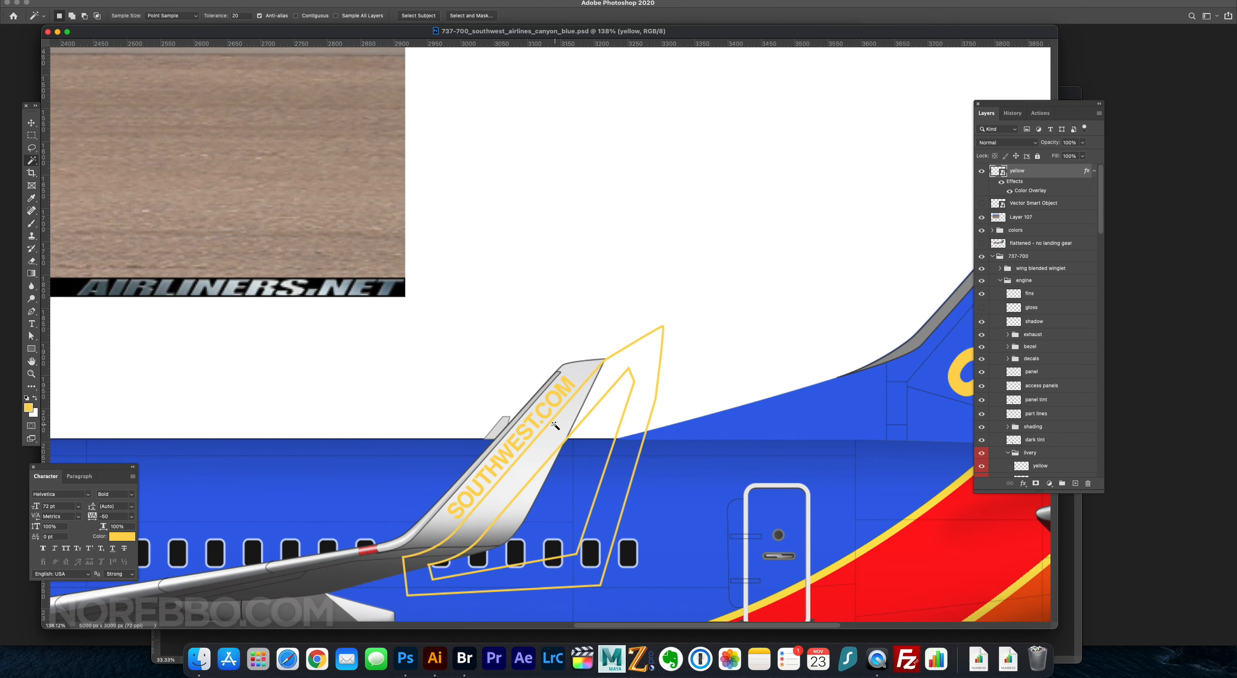
click(477, 542)
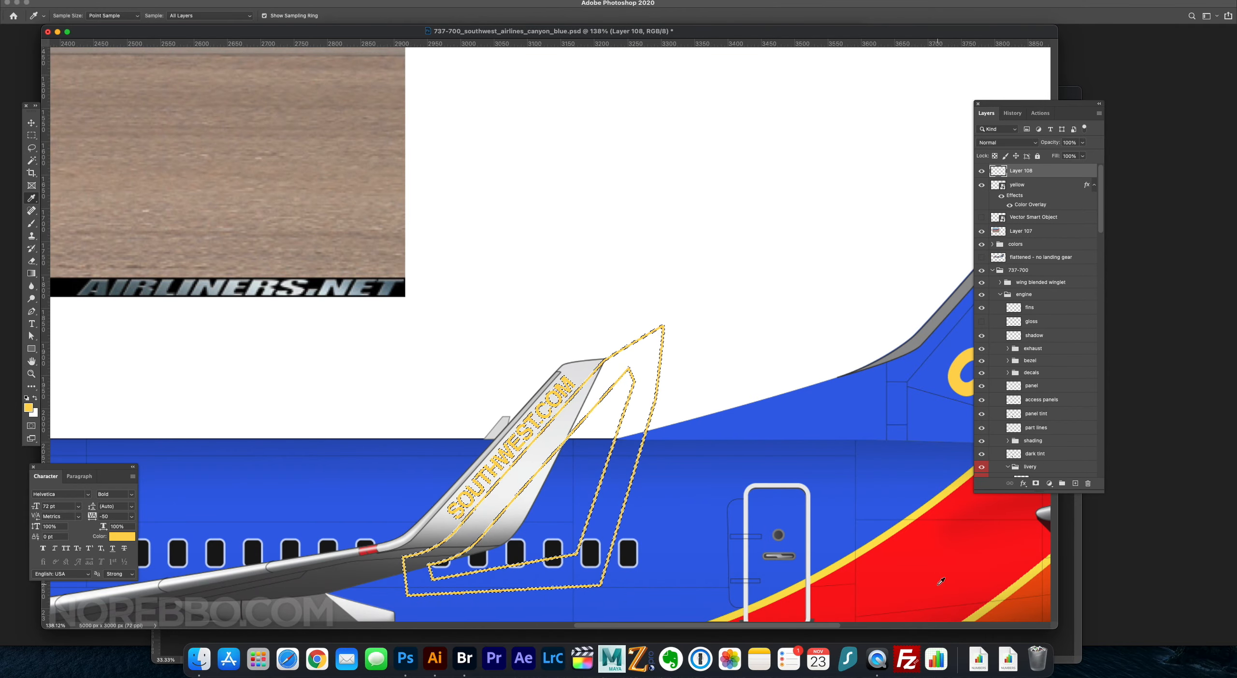
key(i)
click(939, 580)
key(super+alt+shift+n)
key(alt+BackSpace)
Trim the red fill to a rectangle around the winglet, name its layer red, and set its blend mode to Multiply.
drag(699, 316, 700, 316)
click(140, 4)
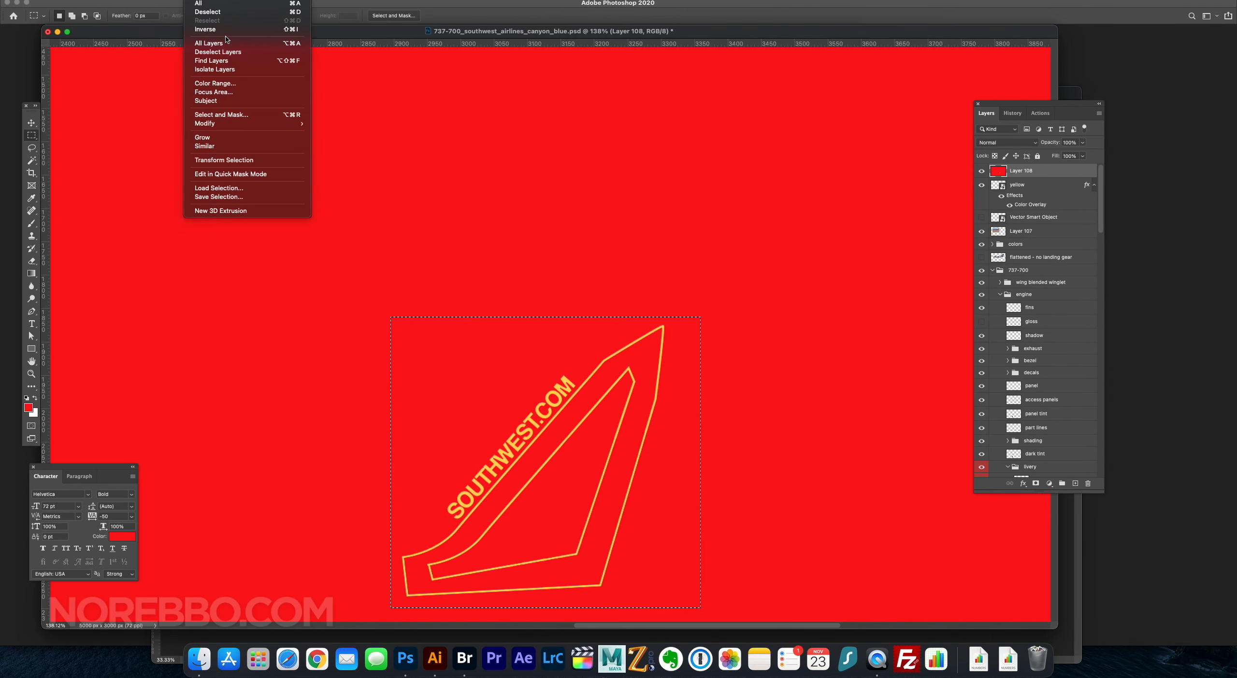
click(218, 35)
key(Delete)
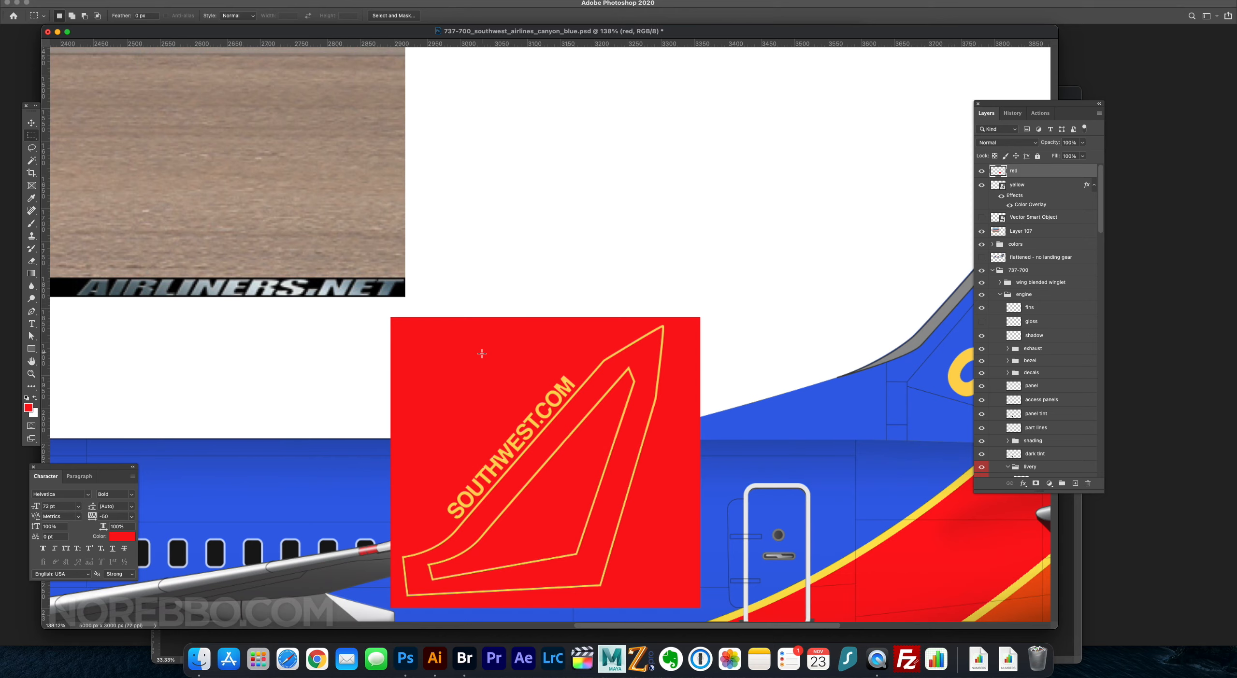
key(shift+alt+m)
Add a new layer named orange above the red one and sample the tail's orange as the foreground color.
key(super+alt+shift+n)
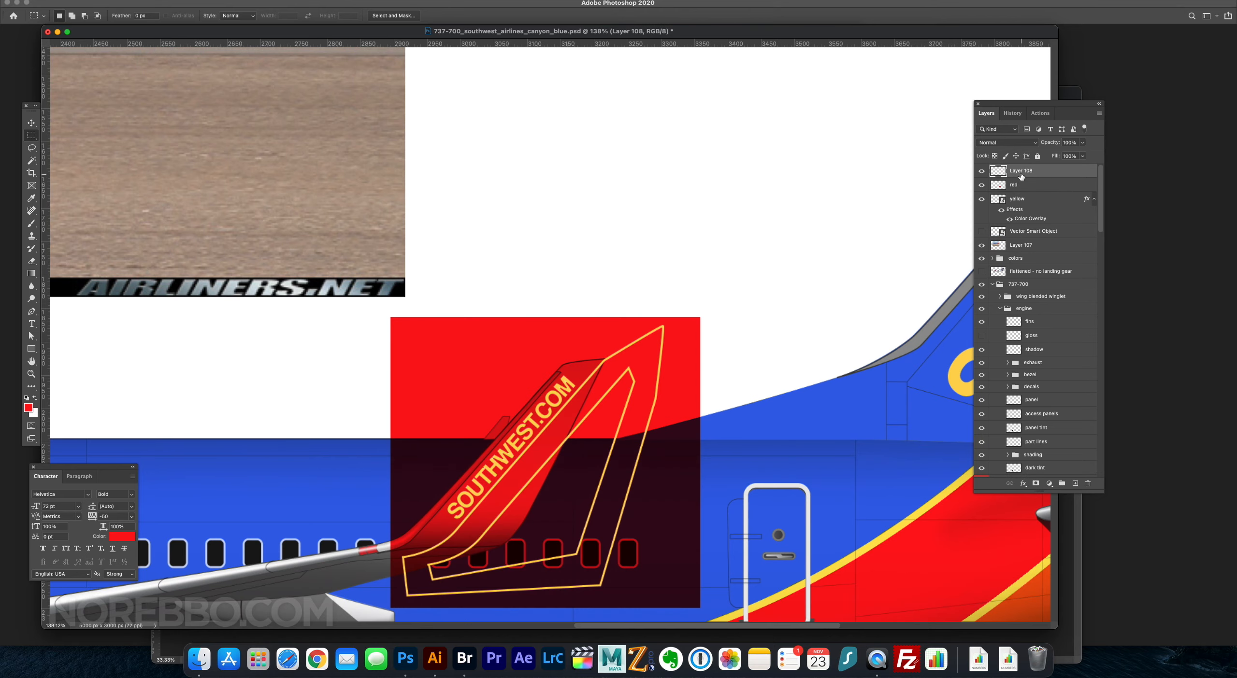
key(z)
scroll(255, 156, right, 10)
key(alt+bracketleft)
key(alt+bracketleft)
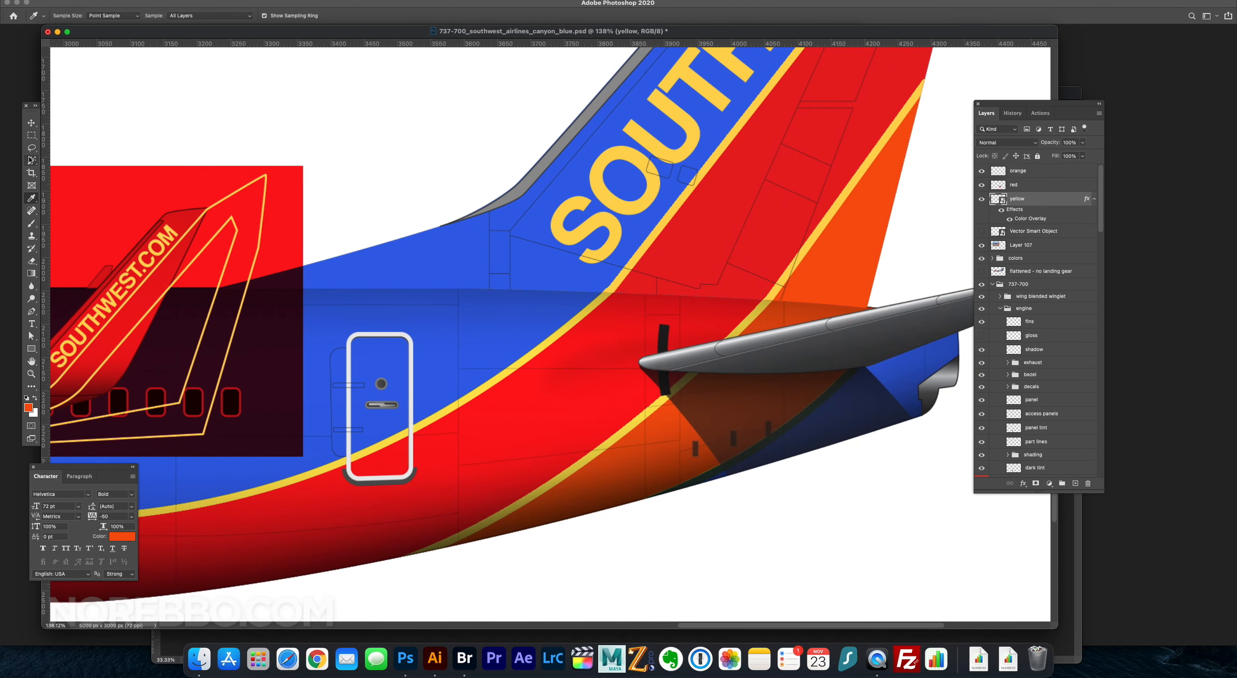
Select the area around the yellow winglet artwork and fill it with the sampled orange on the orange layer.
key(super+1)
drag(255, 156, 634, 281)
key(w)
click(625, 465)
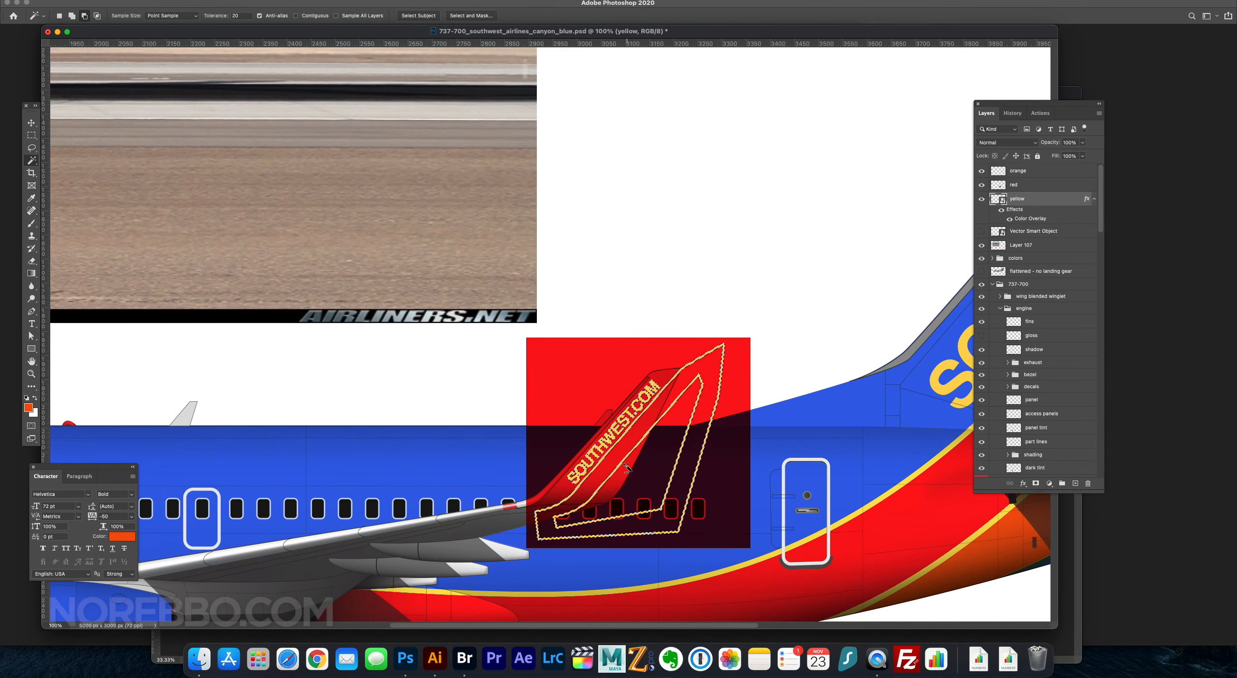
key(alt+bracketright)
key(alt+bracketright)
key(alt+BackSpace)
Trim the orange fill to a rectangle around the winglet and hide the orange layer.
key(m)
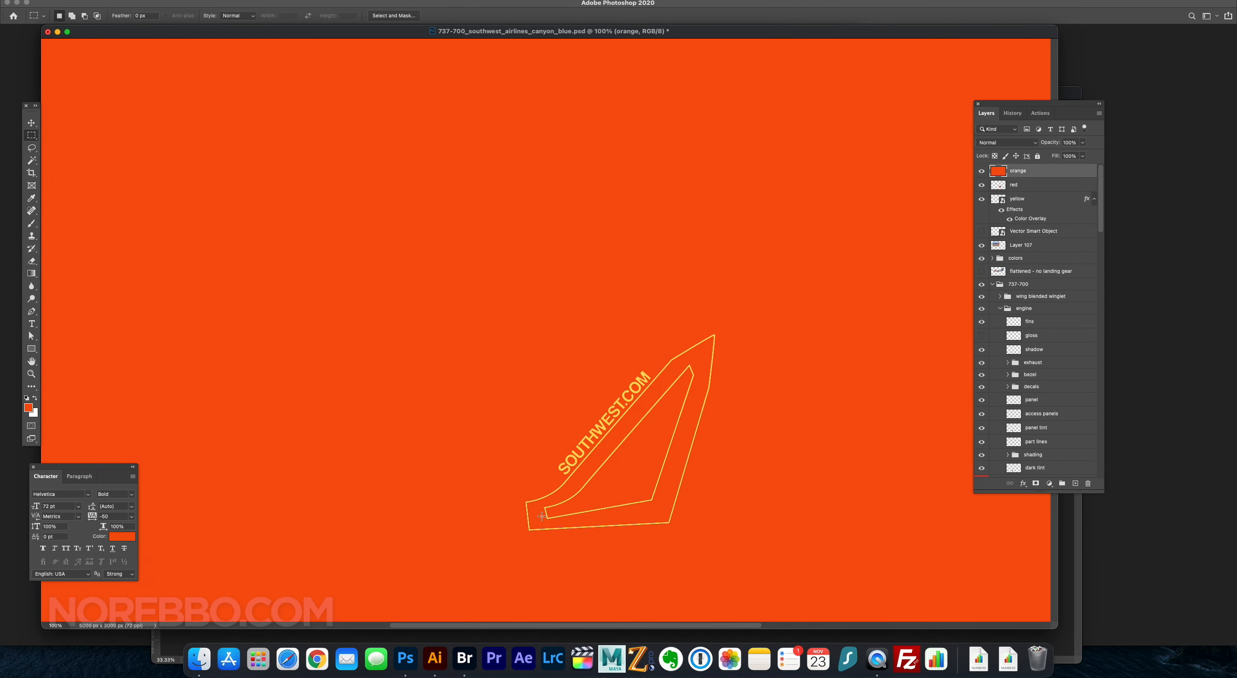
click(203, 2)
key(shift+super+i)
key(Delete)
key(super+comma)
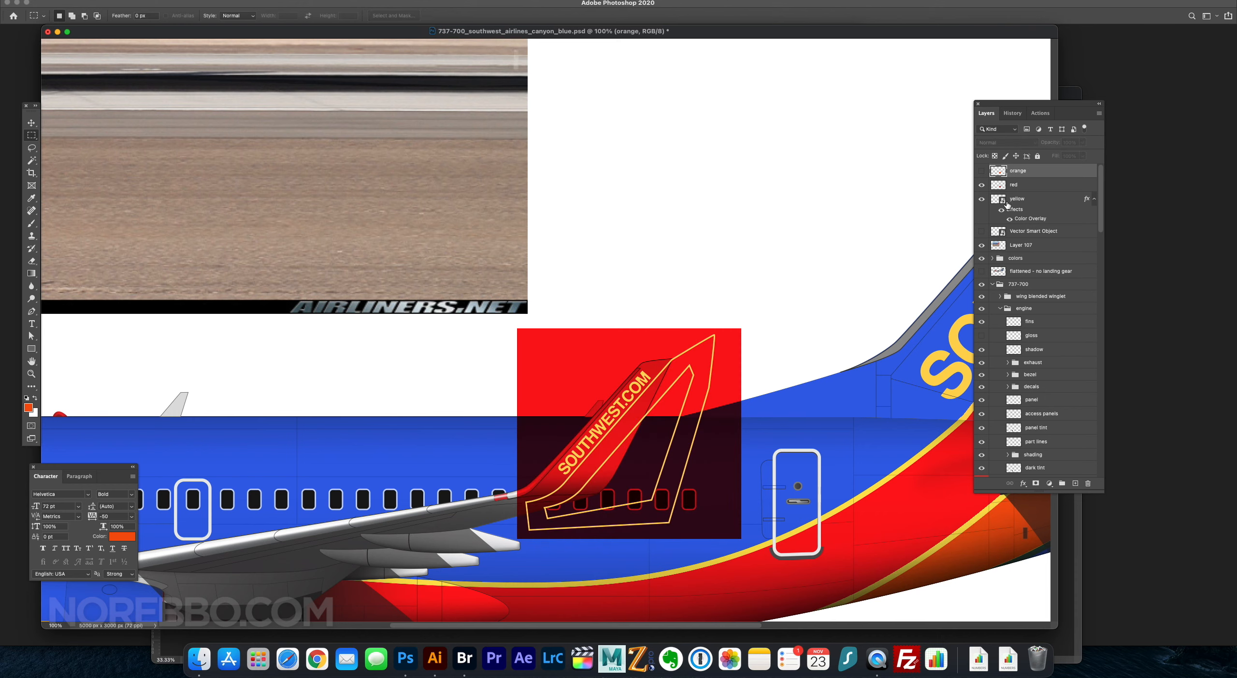
Make a rasterized copy of the yellow layer with its color overlay merged in, and hide the original yellow layer.
click(1007, 205)
right_click(1015, 203)
click(1051, 369)
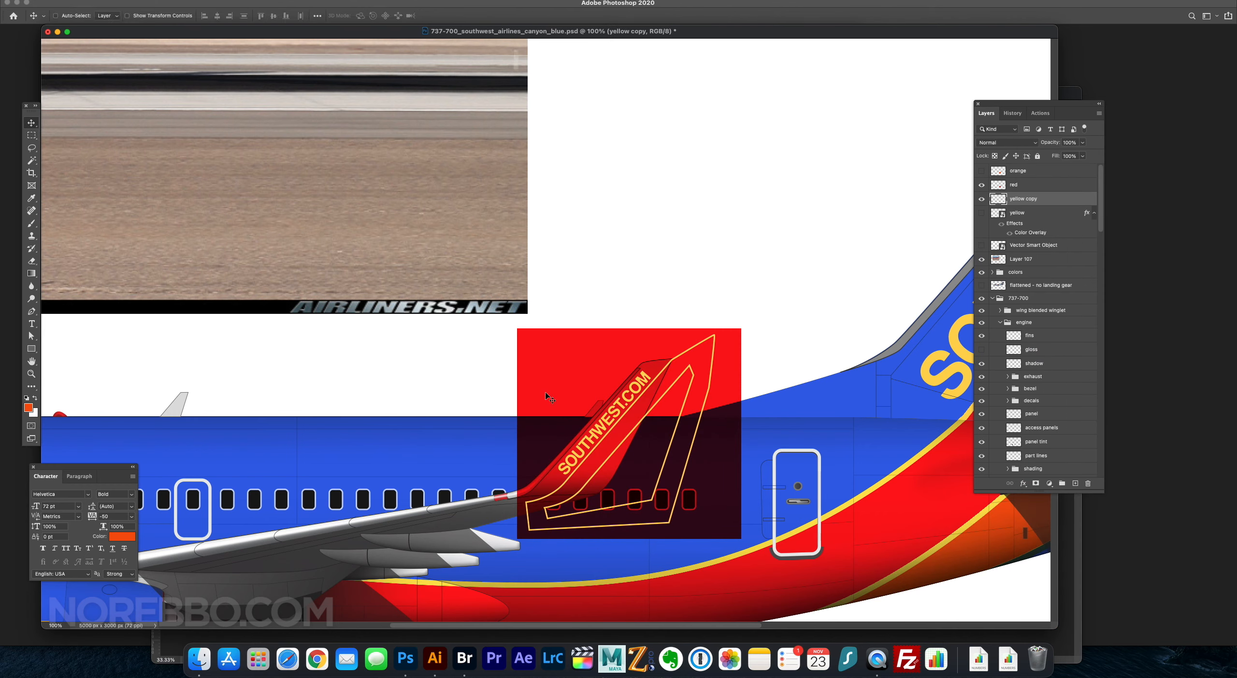
Load the wing's outline as a selection and delete the red fill outside it.
right_click(646, 364)
click(676, 402)
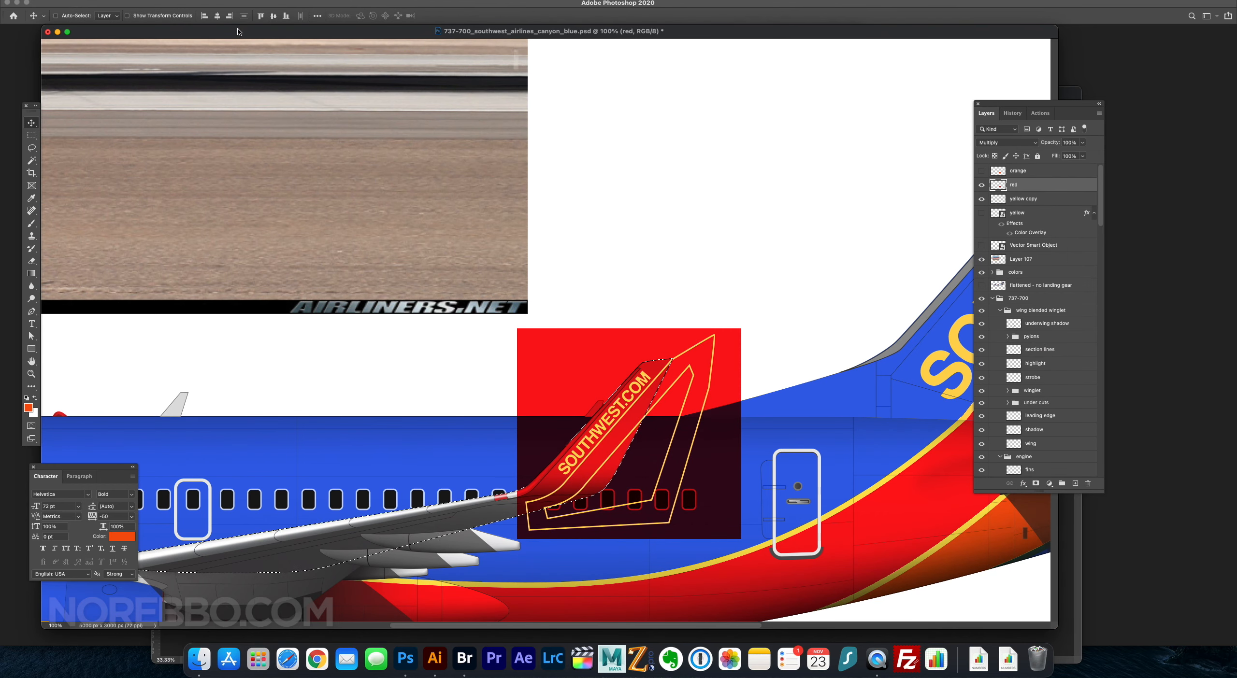
click(196, 4)
click(210, 31)
key(Delete)
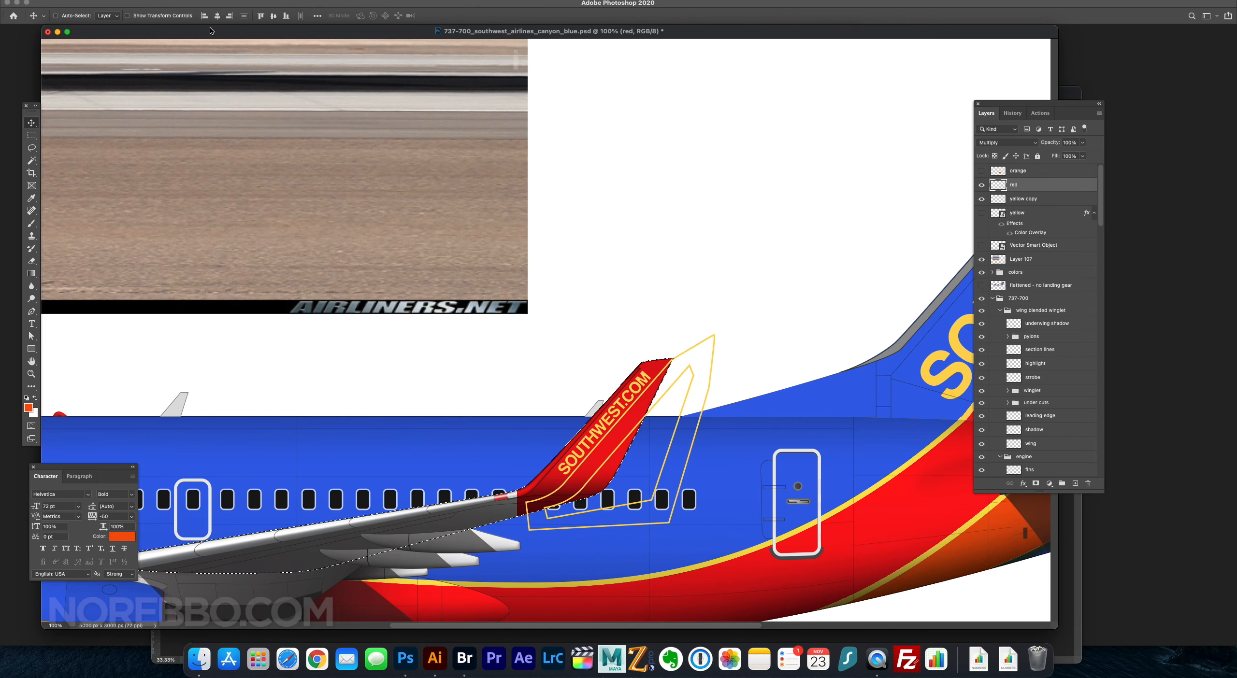
Lasso the wing's underside below the winglet, delete that area from the red and orange layers, and hide the orange layer.
key(z)
click(501, 306)
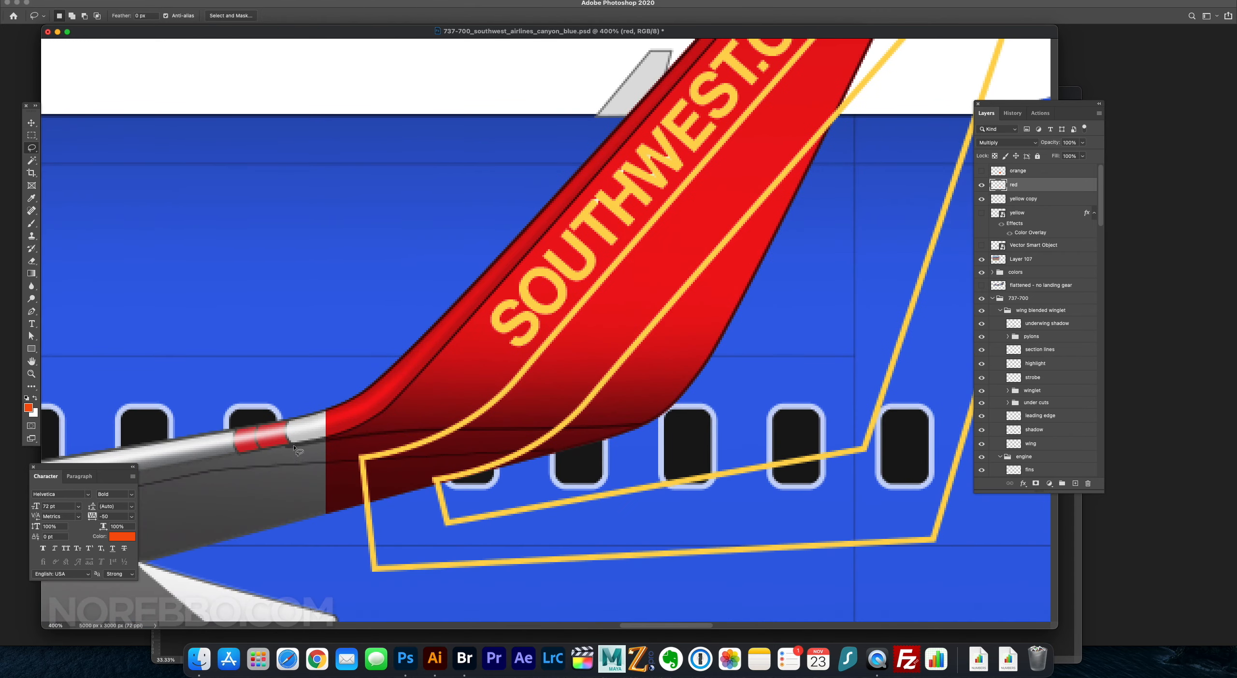
click(981, 171)
click(1018, 172)
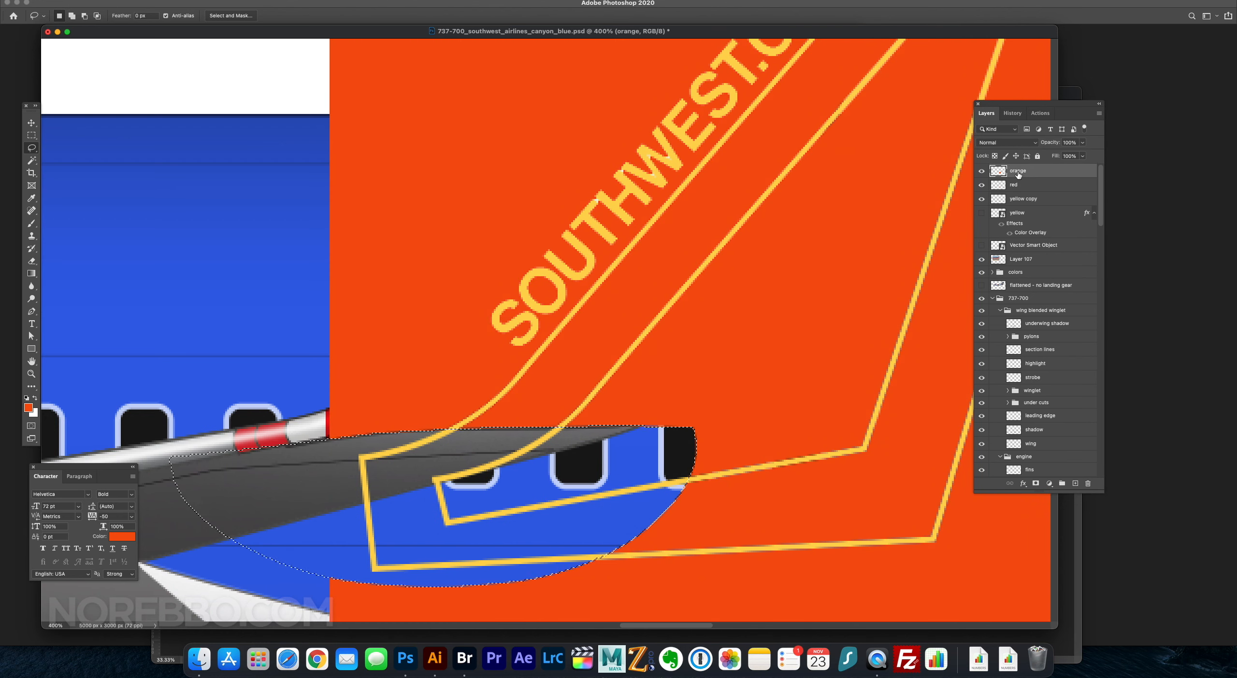
click(981, 170)
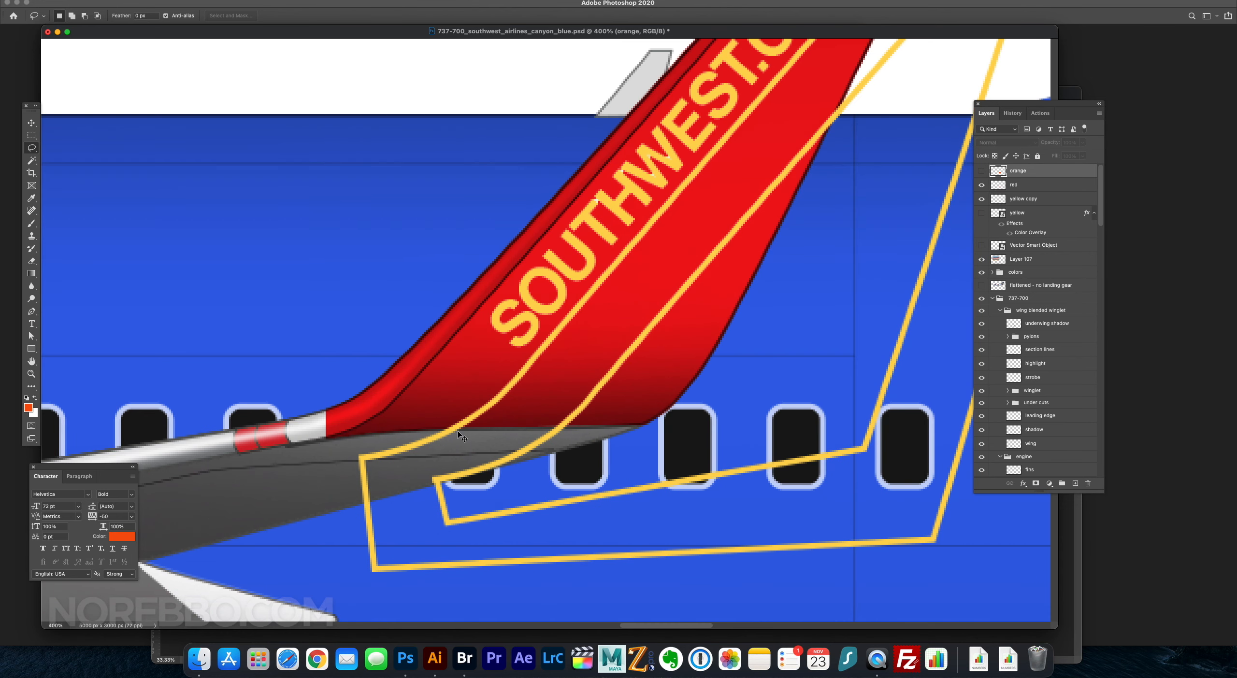
Lasso the winglet area ahead of the first yellow line and delete its red fill.
scroll(411, 602, up, 3)
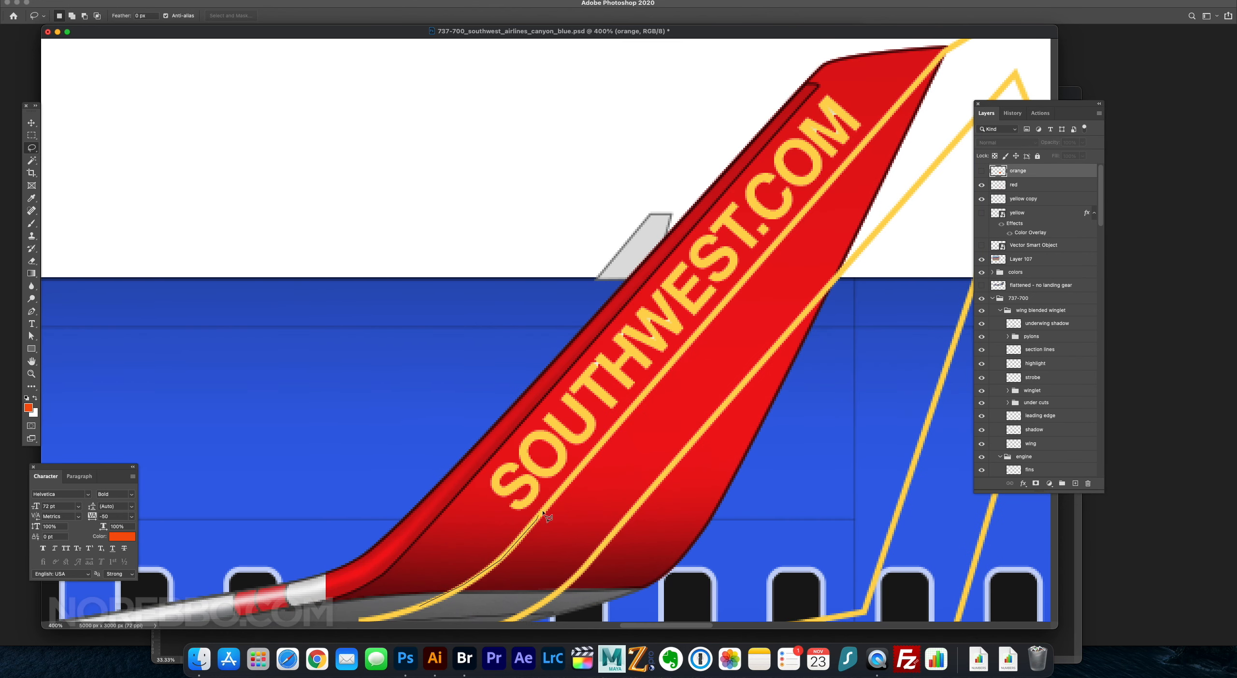
mouse_move(869, 151)
mouse_down()
mouse_move(461, 188)
mouse_move(367, 595)
mouse_up()
key(alt+bracketleft)
key(Delete)
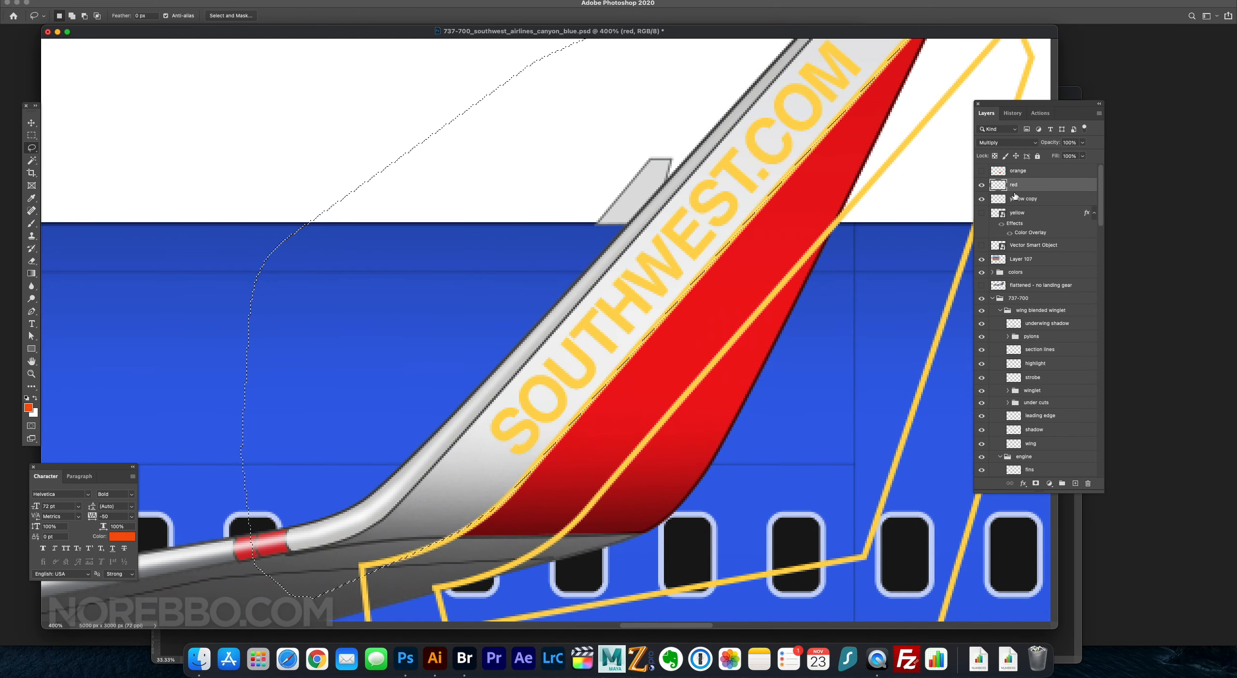
Lasso the winglet area behind the second yellow line, delete its red fill, and deselect.
scroll(485, 474, down, 2)
scroll(485, 475, right, 2)
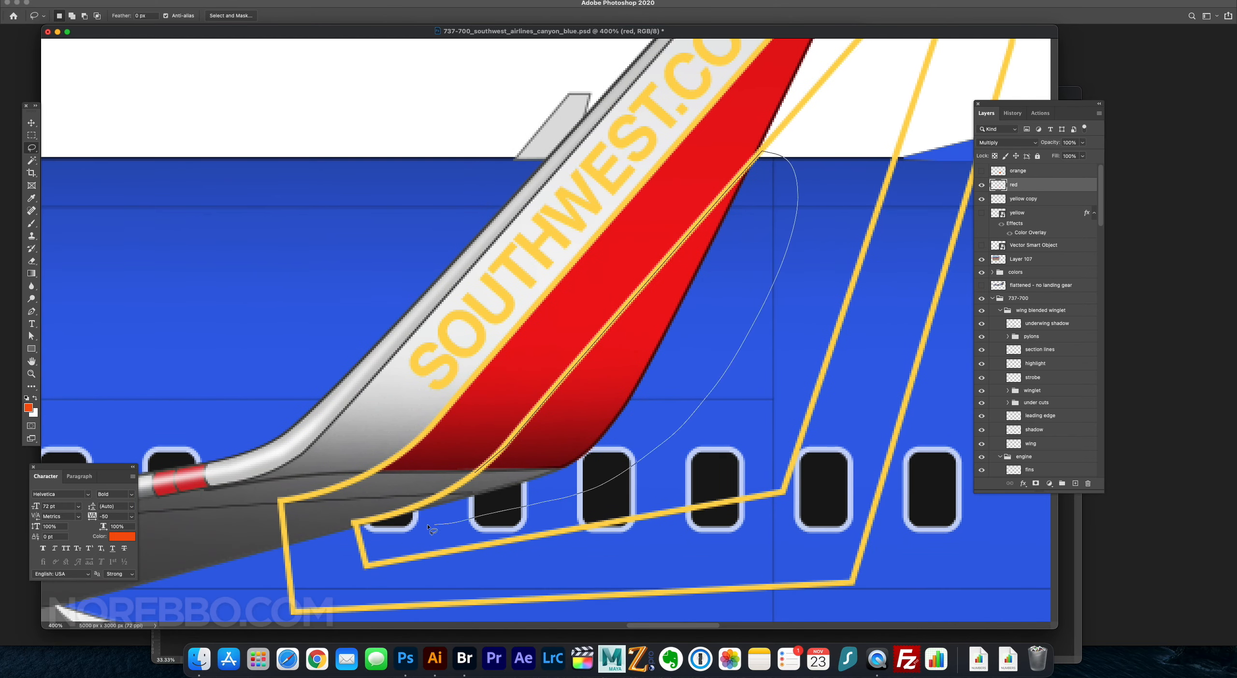
drag(432, 530, 432, 528)
key(Delete)
key(ctrl+d)
Hide the red layer, show the orange layer in Multiply mode, and delete the orange outside the wing's outline.
key(ctrl+comma)
key(alt+bracketright)
key(ctrl+comma)
key(v)
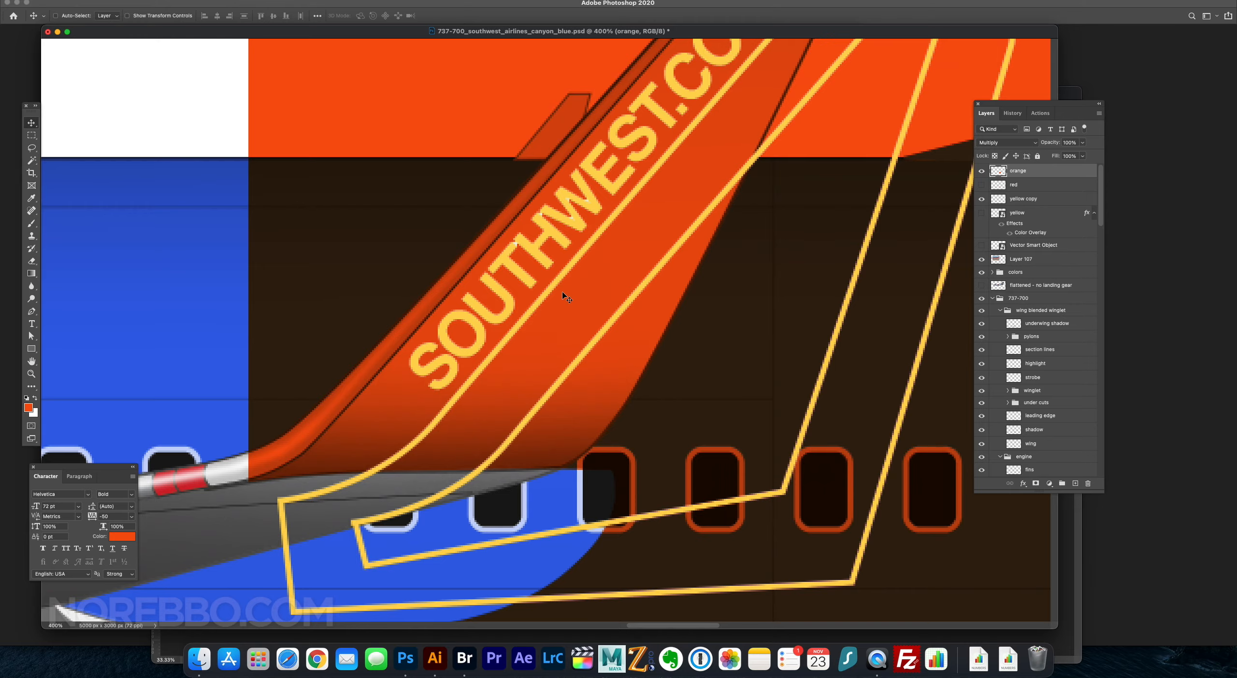
right_click(566, 297)
click(599, 327)
key(ctrl+shift+i)
key(Delete)
key(ctrl+d)
Lasso the winglet area ahead of the second yellow line and delete its orange fill.
key(l)
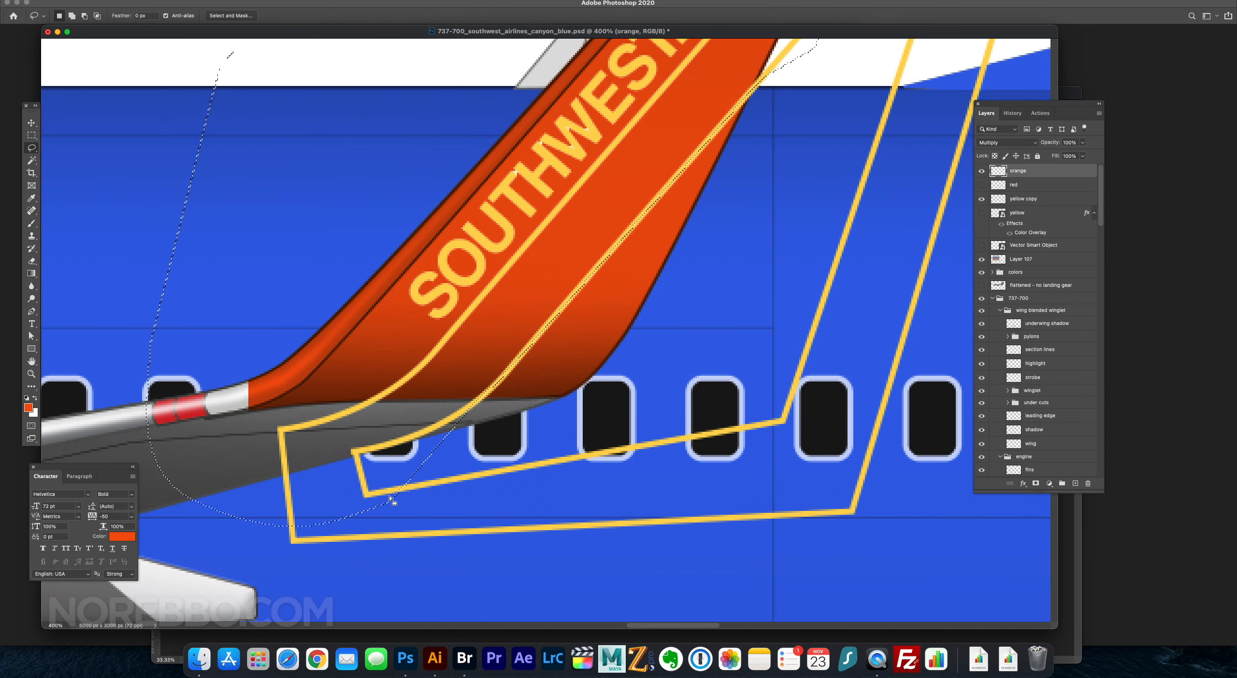
key(Delete)
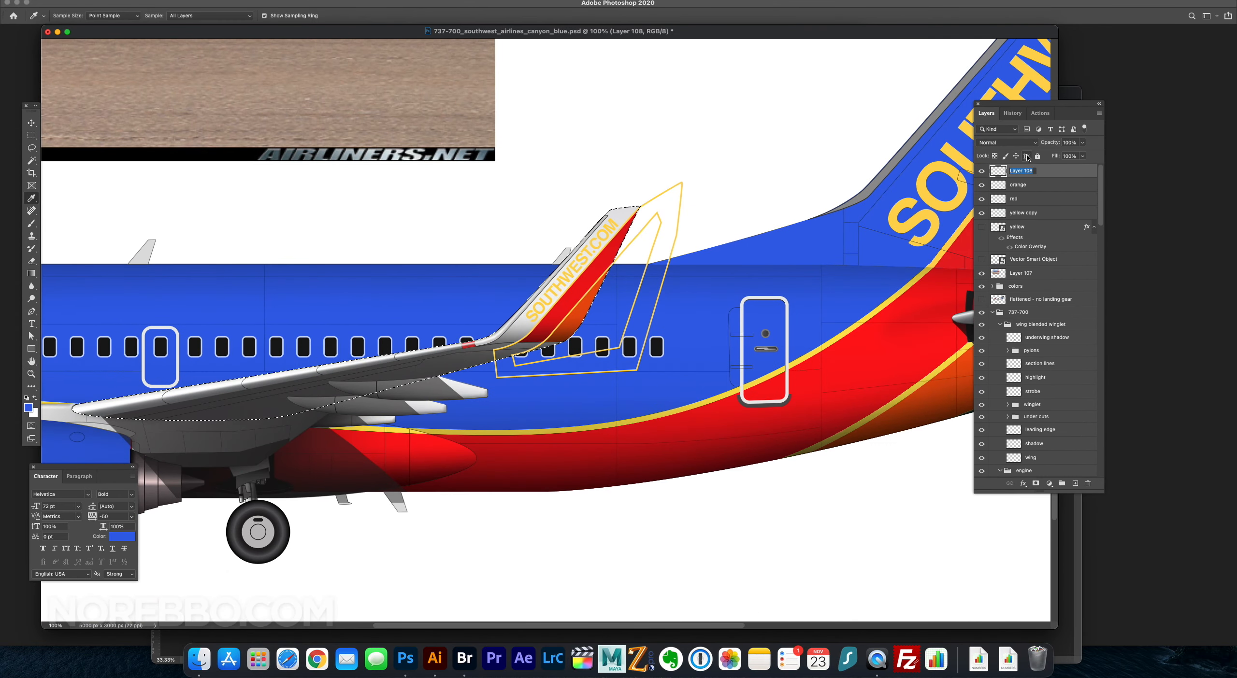
Name the new layer blue, fill the wing selection with blue in Multiply mode, and place the layer below the yellow copy layer.
text(blue)
key(Return)
key(super+BackSpace)
key(alt+BackSpace)
key(super+d)
key(shift+alt+m)
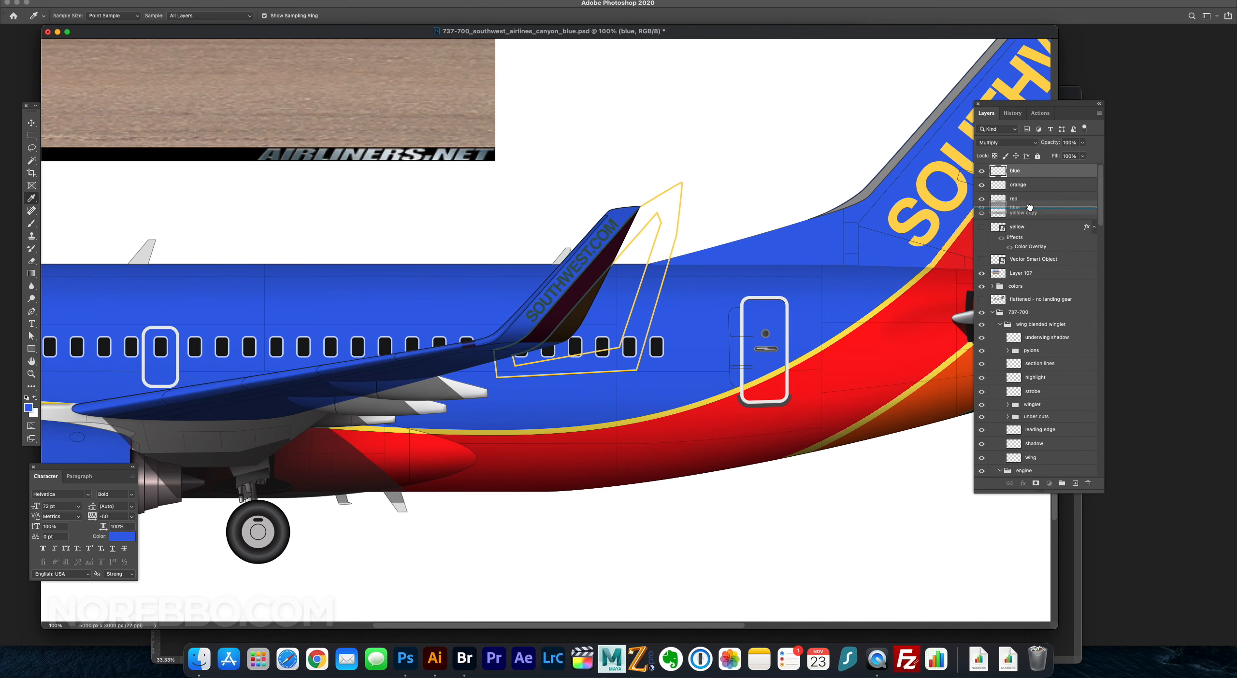
key(super+bracketleft)
key(super+bracketleft)
key(super+bracketleft)
Lasso the wing's underside below the winglet, delete its blue fill, and deselect.
key(super+equal)
key(super+equal)
key(l)
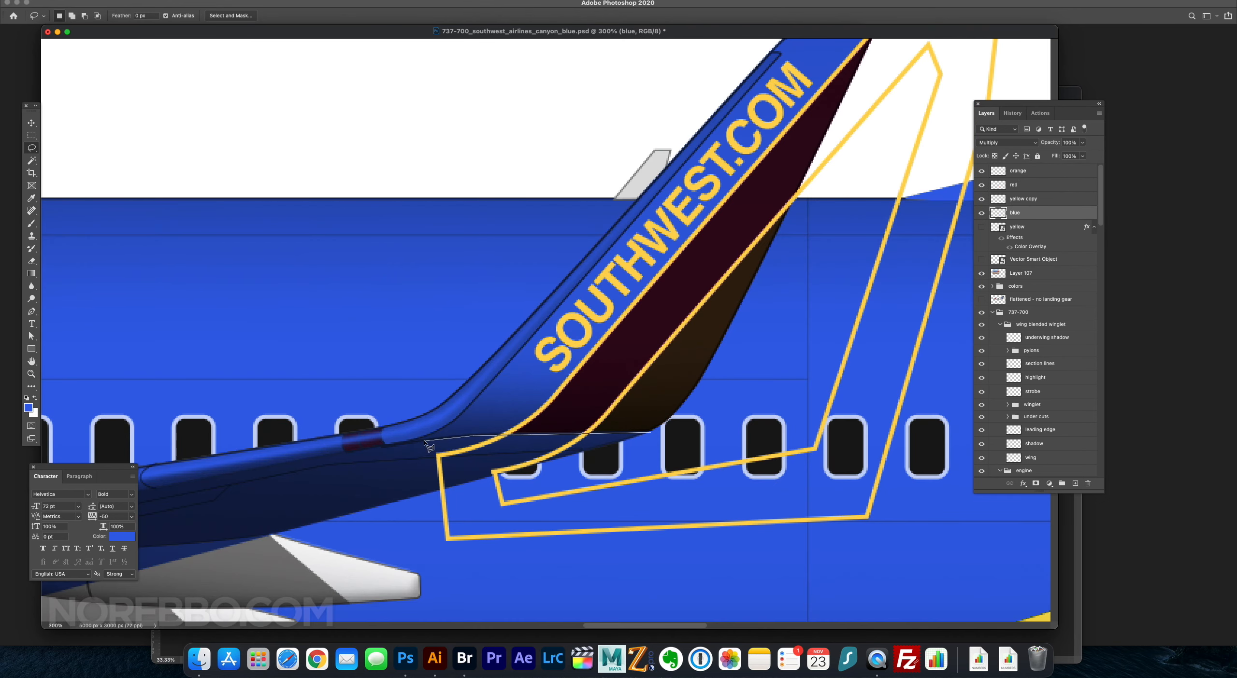
drag(324, 410, 669, 486)
key(BackSpace)
key(super+d)
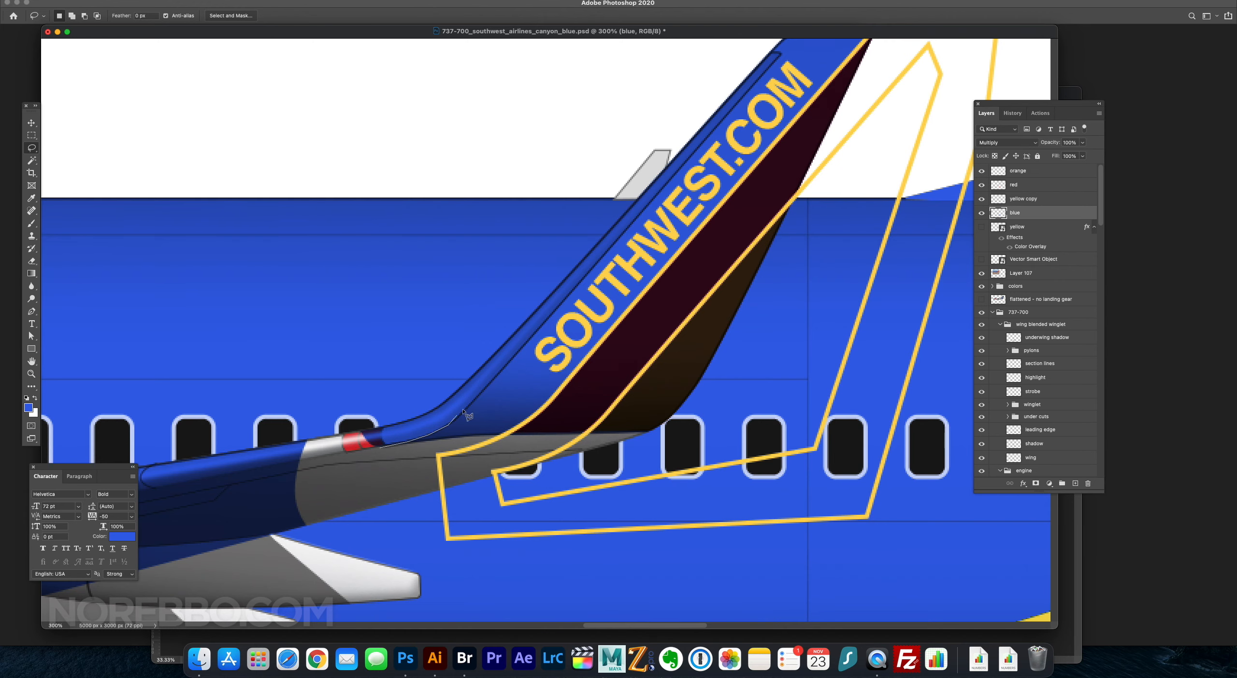
Lasso the winglet's leading edge strip, delete its blue fill, and deselect.
drag(787, 61, 237, 247)
key(BackSpace)
key(super+d)
Lasso the rest of the wing inboard of the winglet and delete its blue fill.
drag(372, 399, 366, 410)
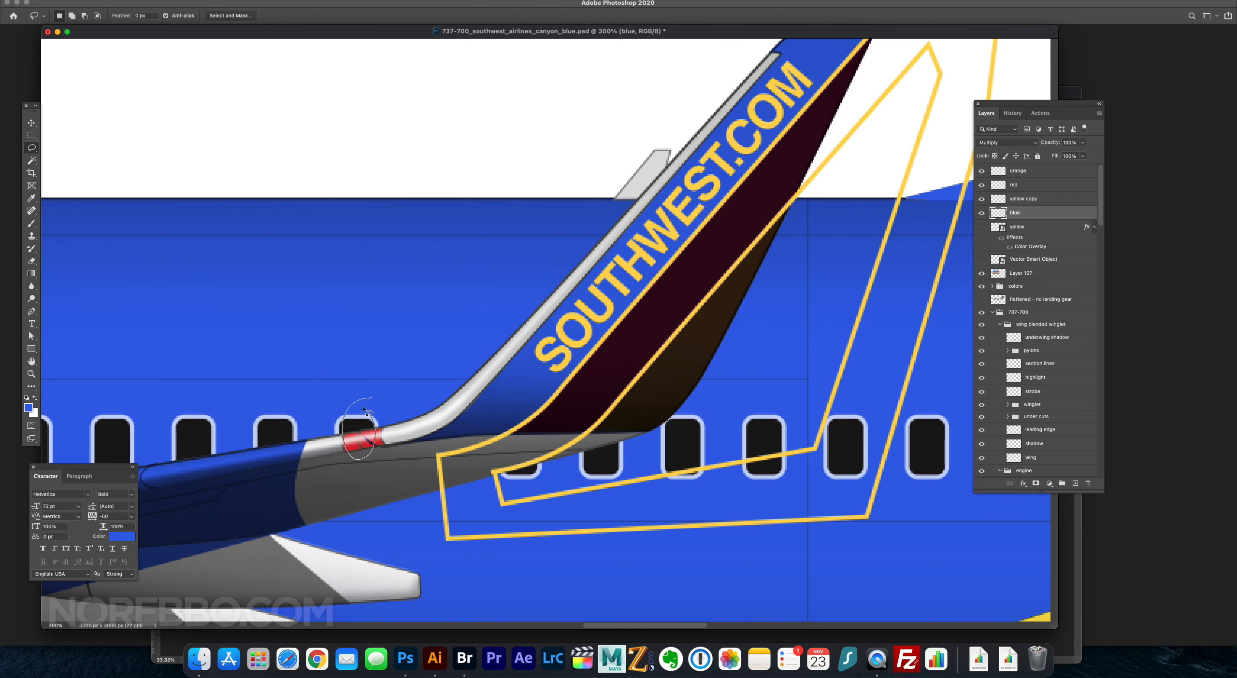
key(super+minus)
key(super+minus)
key(super+minus)
scroll(546, 333, right, 5)
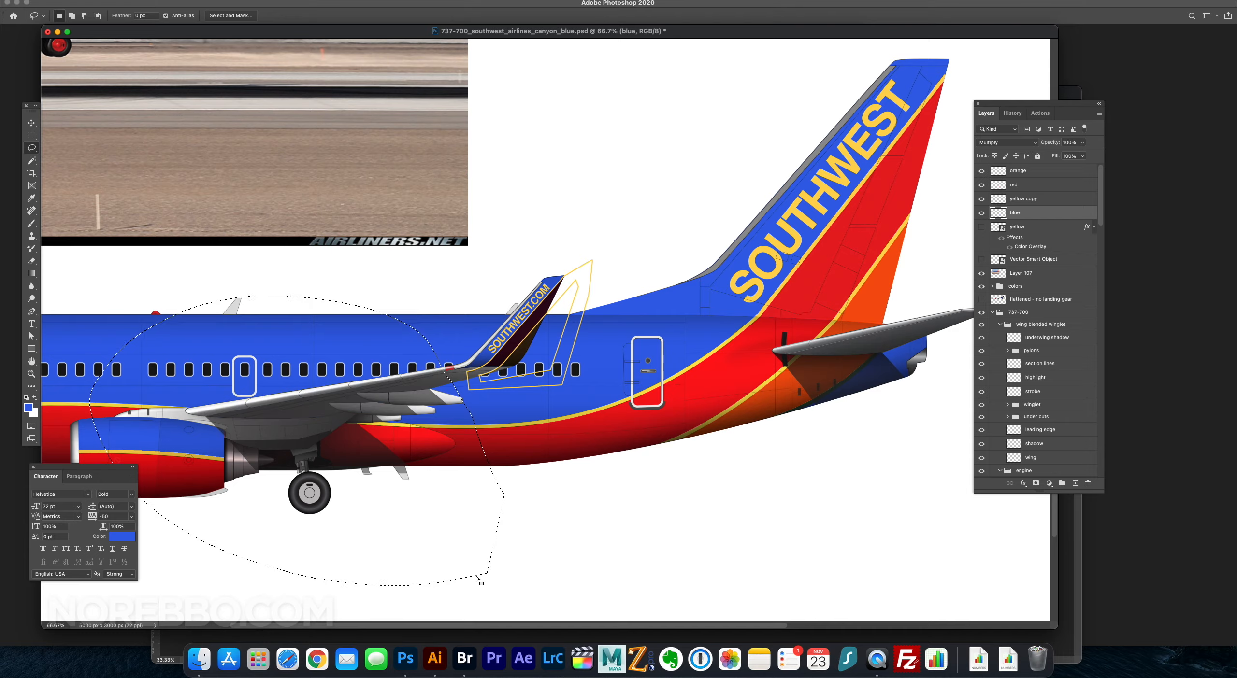
Lasso the winglet area behind the first yellow line and delete its blue fill.
key(super+plus)
key(super+plus)
key(super+plus)
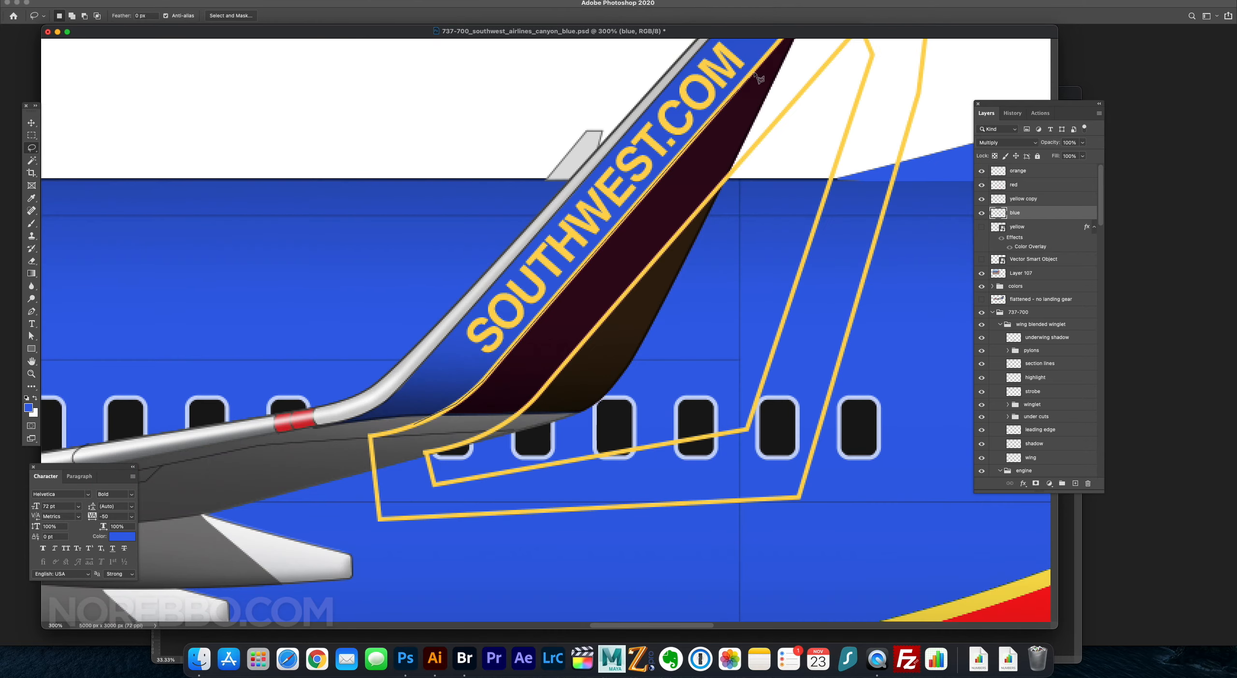
scroll(758, 76, up, 2)
key(BackSpace)
key(z)
key(super+minus)
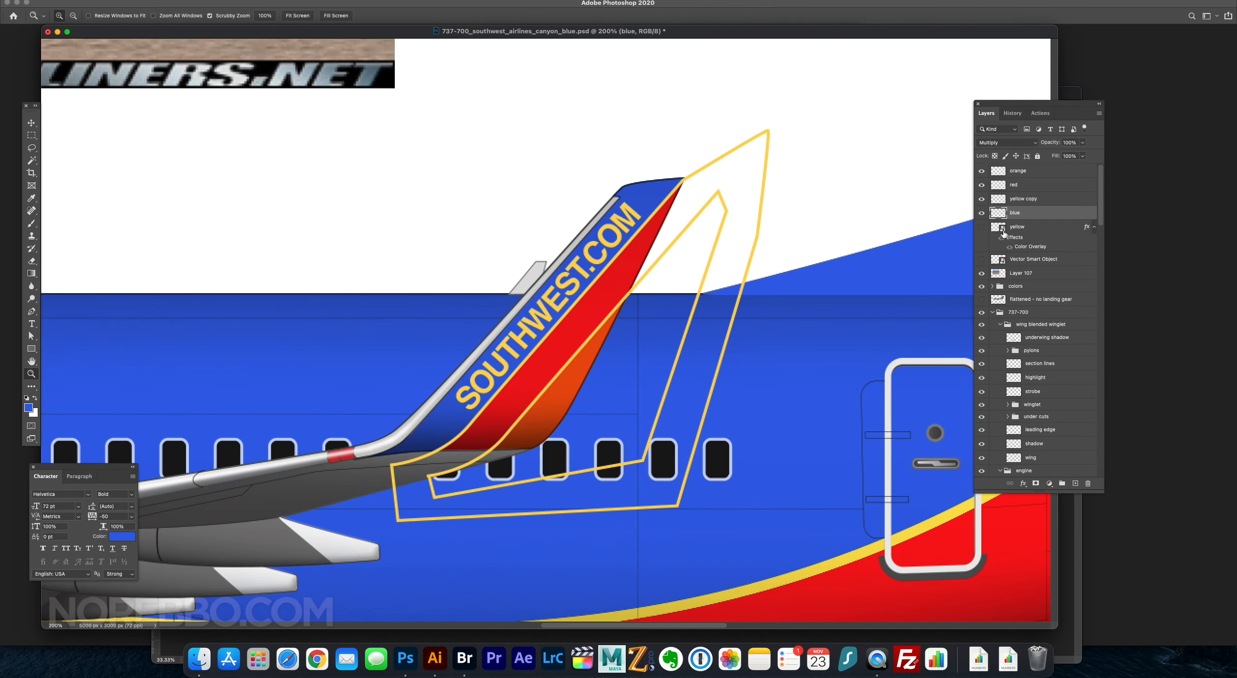
Set the yellow copy layer's blend mode to Multiply with nothing selected.
super+click(1003, 233)
click(1035, 201)
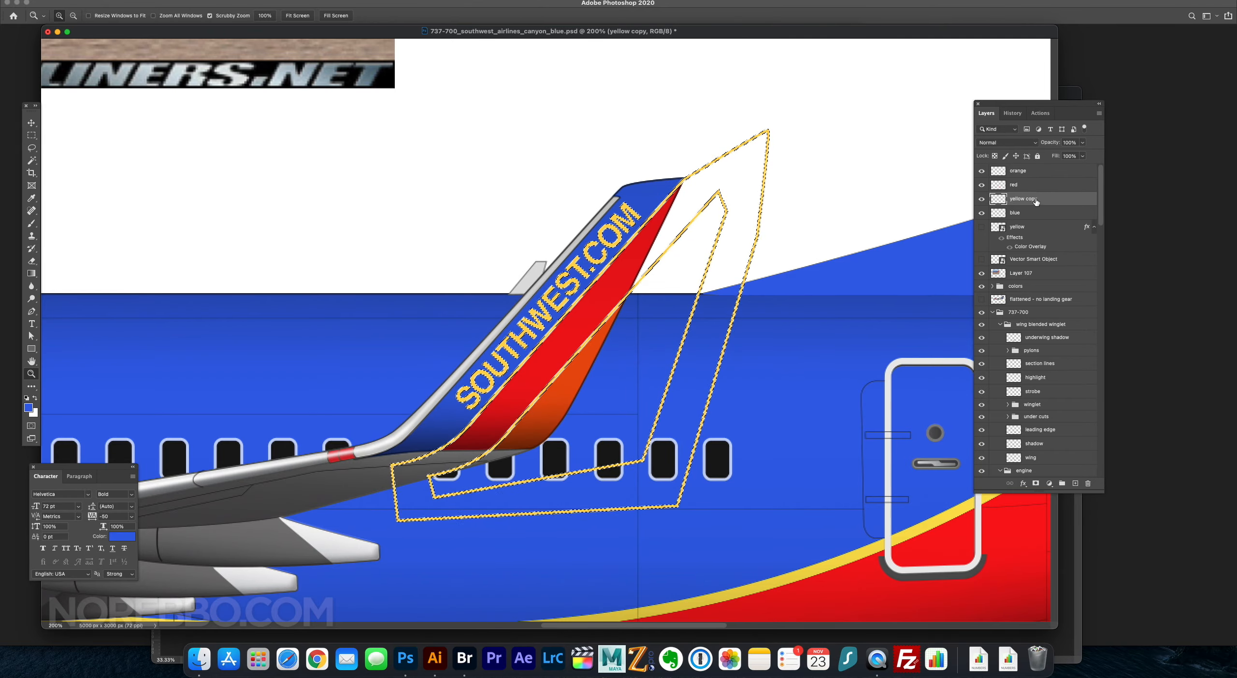
key(super+d)
click(1008, 142)
click(995, 172)
Lasso the yellow outlines extending below and behind the winglet and delete them from the yellow copy layer.
click(505, 456)
click(504, 456)
key(l)
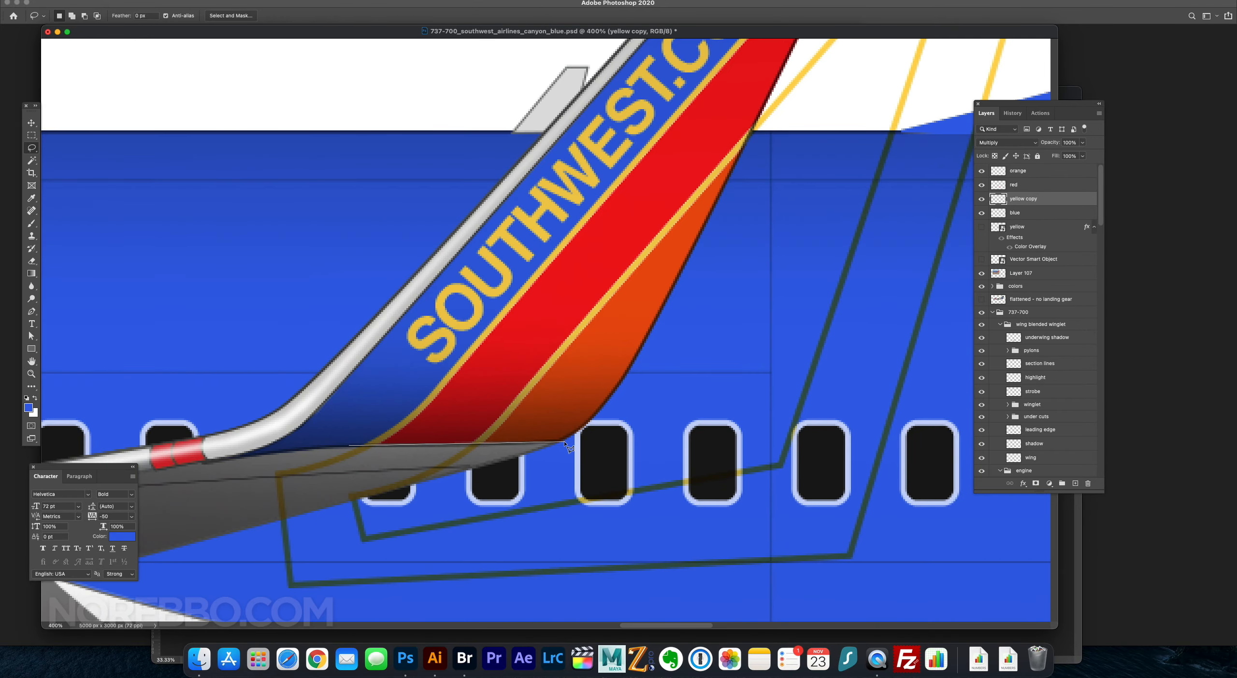
click(645, 436)
click(735, 348)
click(800, 208)
click(738, 160)
click(751, 131)
click(766, 121)
click(699, 574)
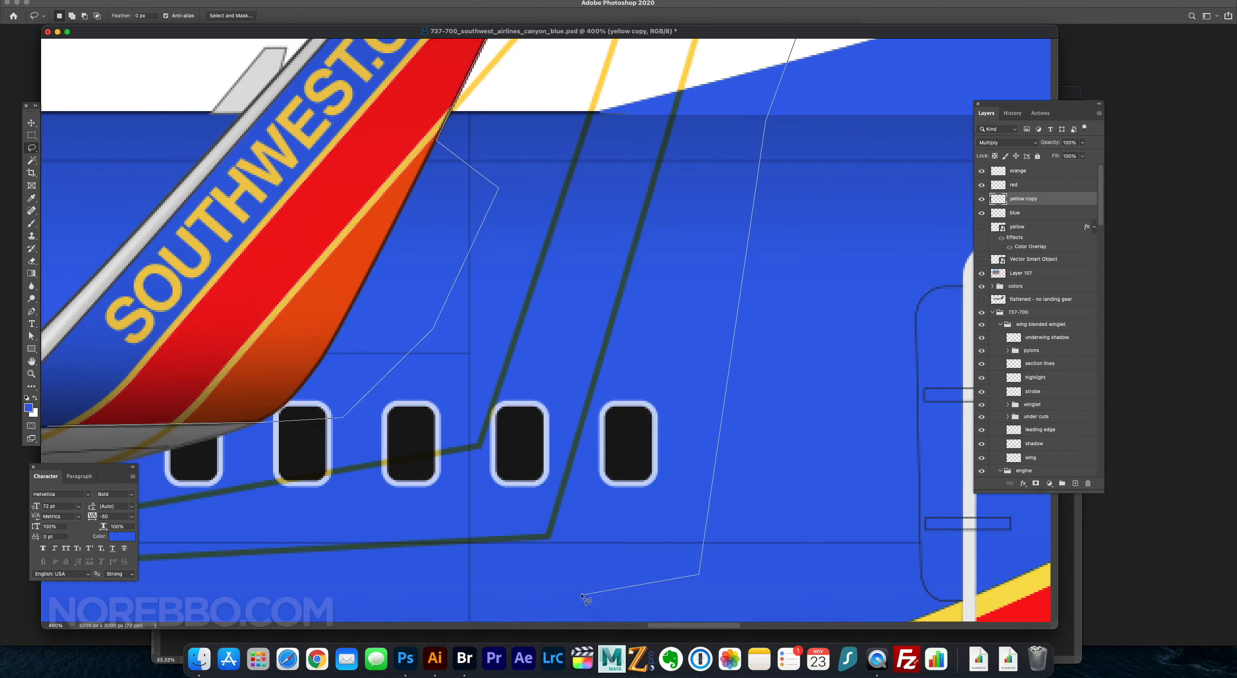
key(z)
drag(586, 599, 492, 312)
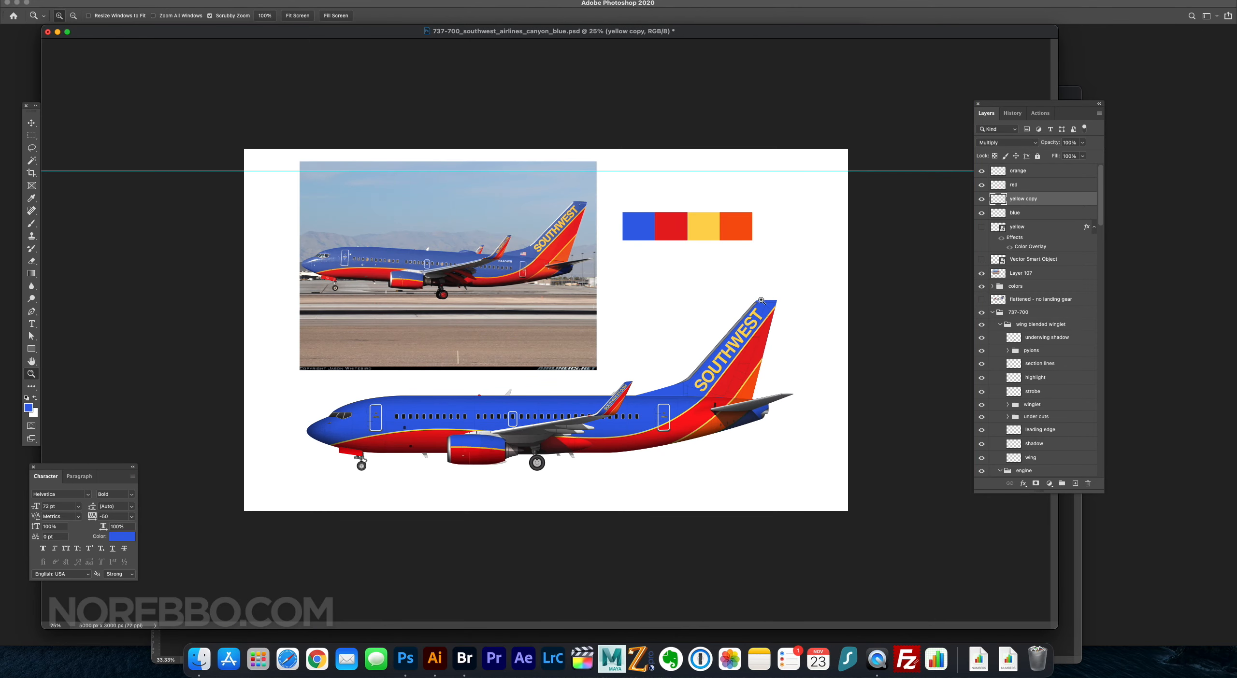
Rename the yellow copy layer as yellow and group the winglet's color layers as livery.
text(yellow)
key(Return)
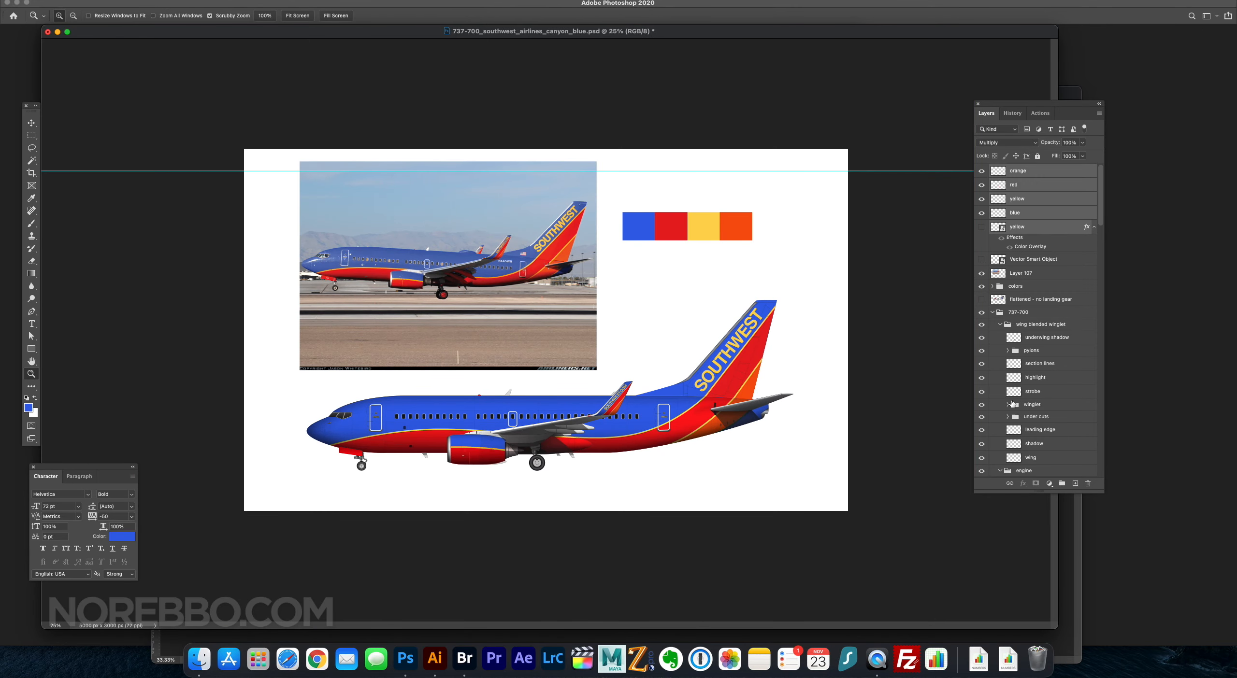
click(1007, 404)
click(1038, 170)
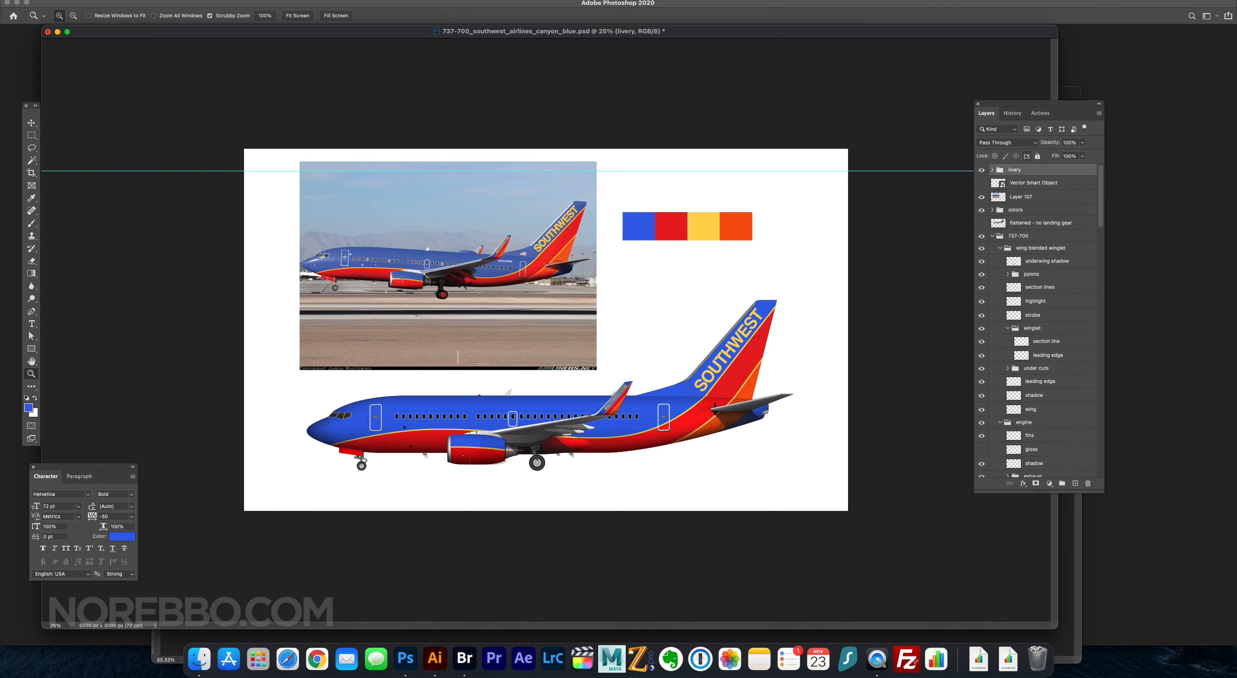
Move the livery group above the winglet group inside wing blended winglet and give it a red label.
scroll(1043, 225, down, 3)
click(1056, 316)
click(1008, 328)
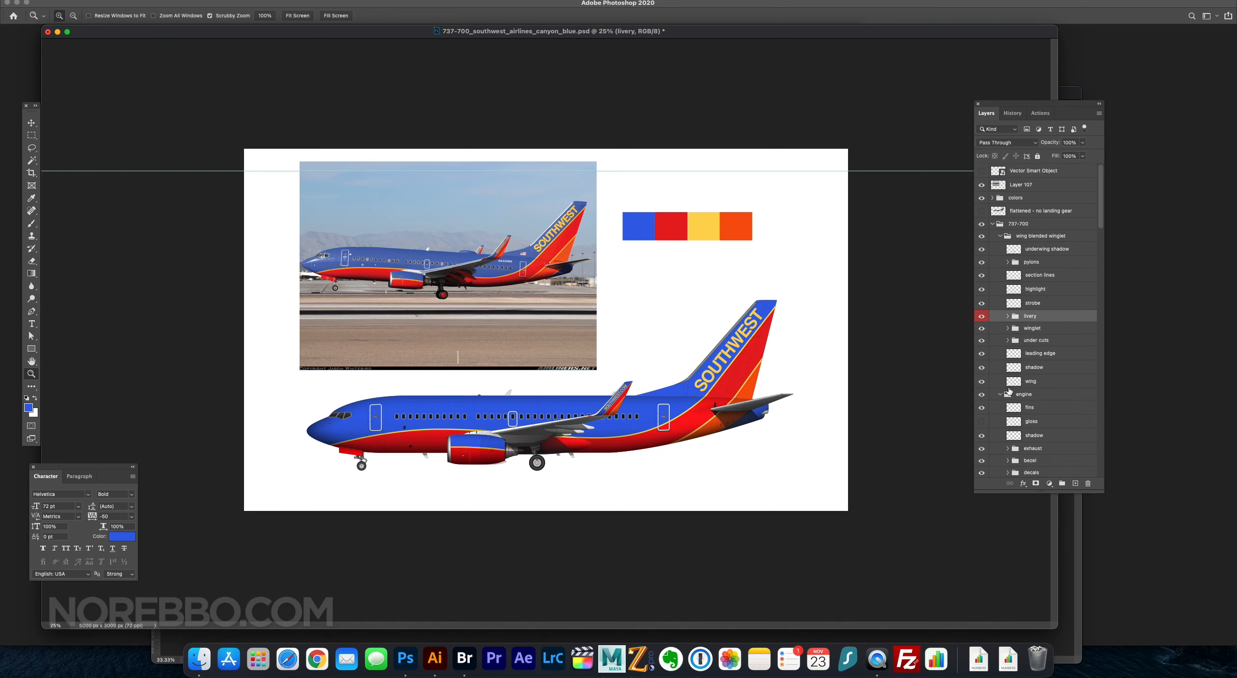
Add a red-labelled layer named red in the pylons group and fill the first pylon's outline with red.
click(1007, 262)
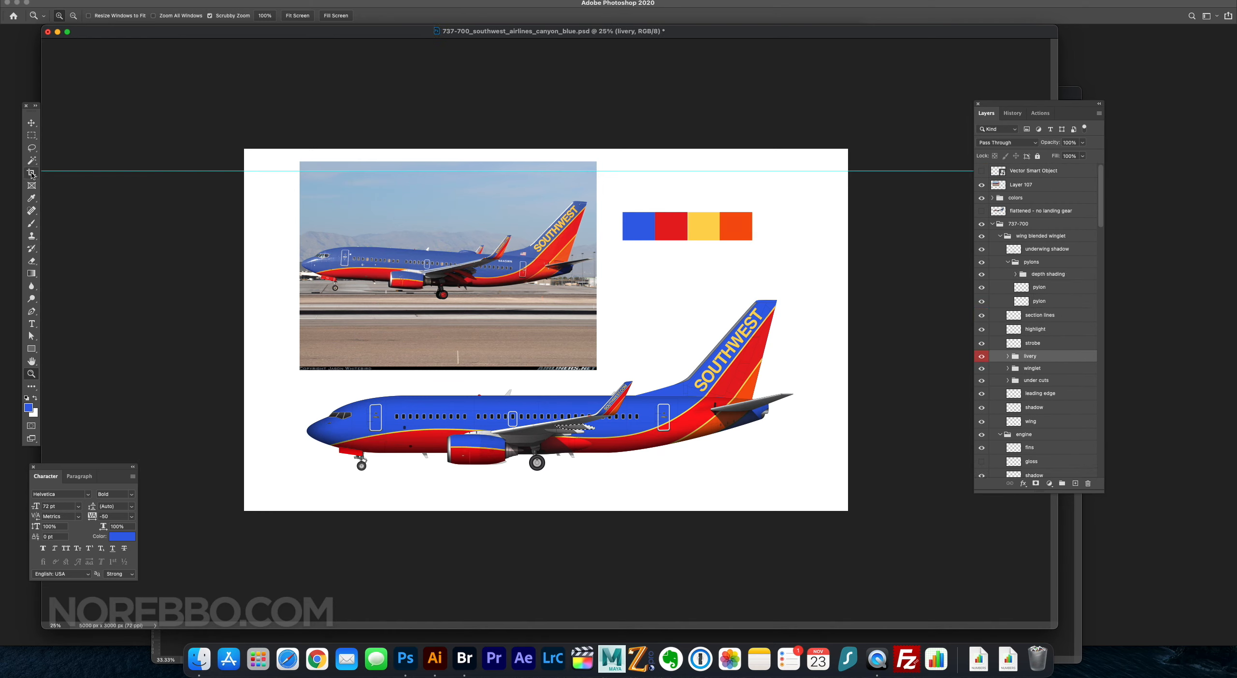
click(1038, 287)
key(super+equal)
key(super+1)
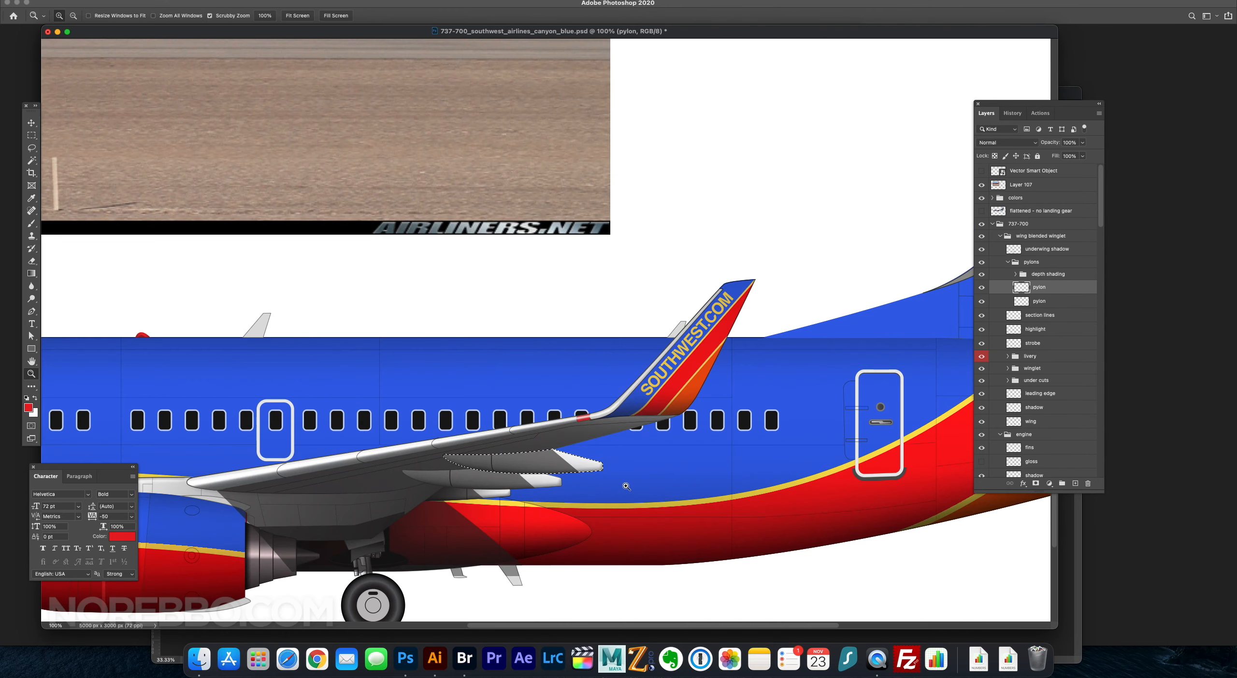
key(super+j)
key(Return)
key(alt+BackSpace)
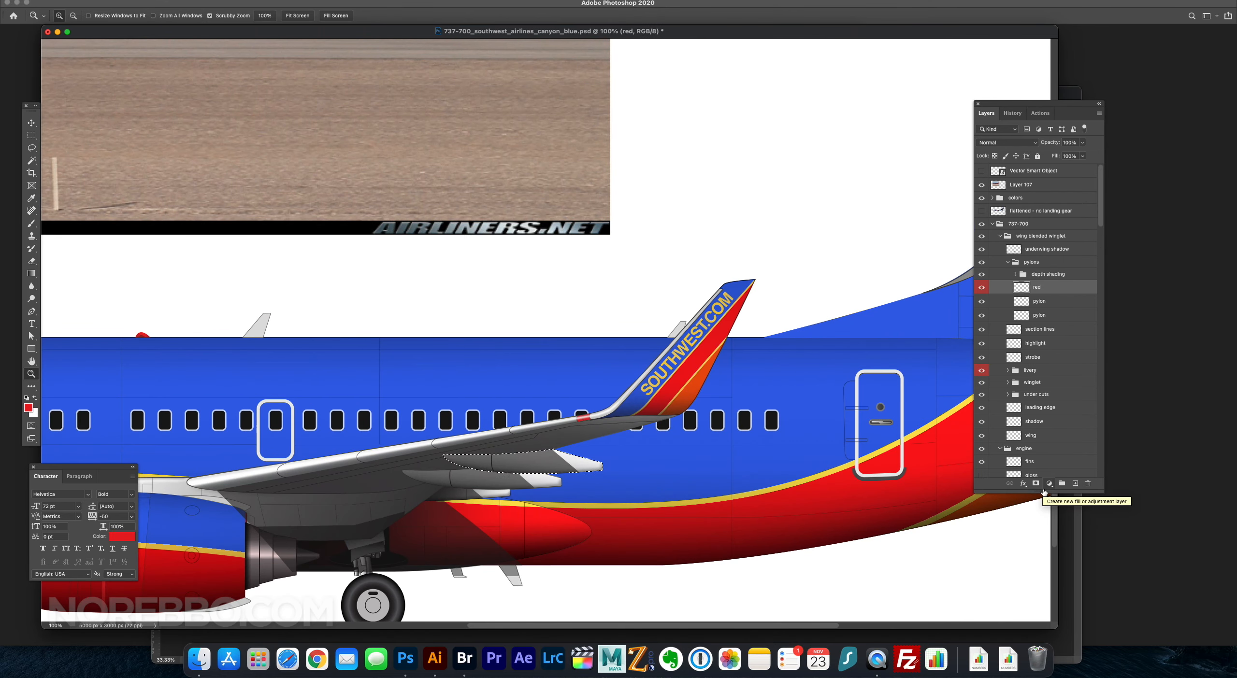
Load the second pylon's outline, fill it with red on the red layer, and deselect.
super+click(1022, 315)
key(Delete)
click(1037, 287)
key(alt+BackSpace)
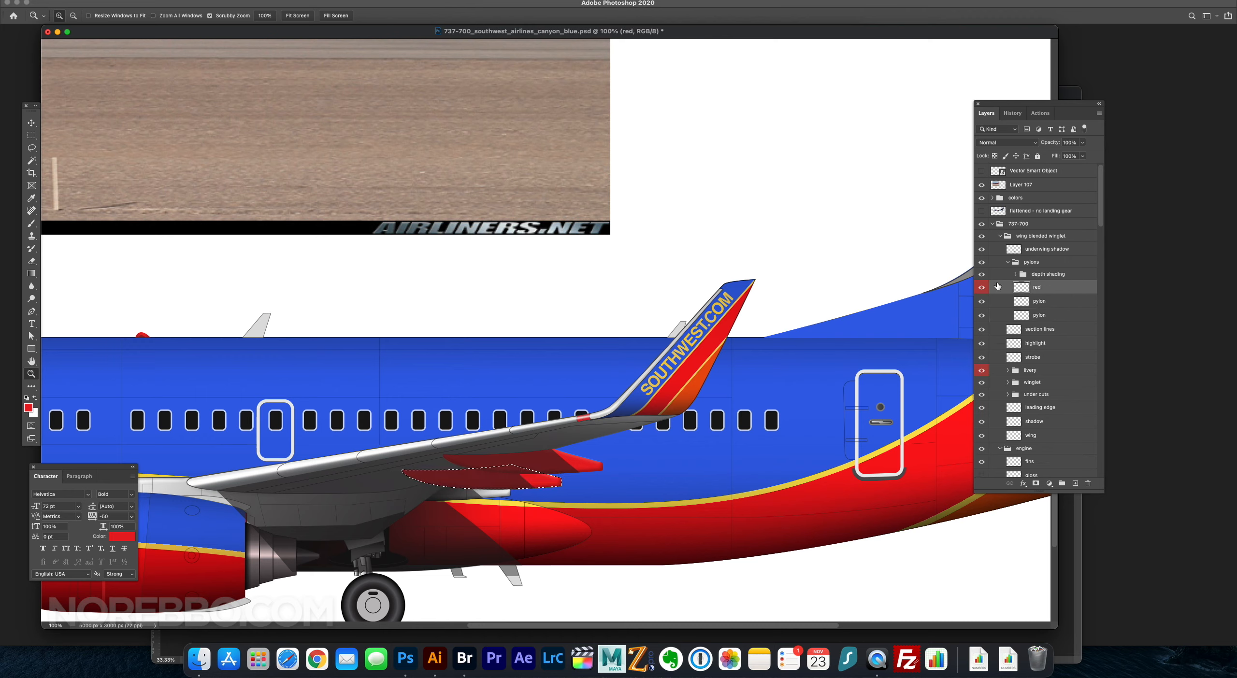
key(super+d)
Add a layer named red in the lower pylon group and fill the lower pylon's outline with red.
key(v)
scroll(1038, 338, down, 10)
click(1035, 471)
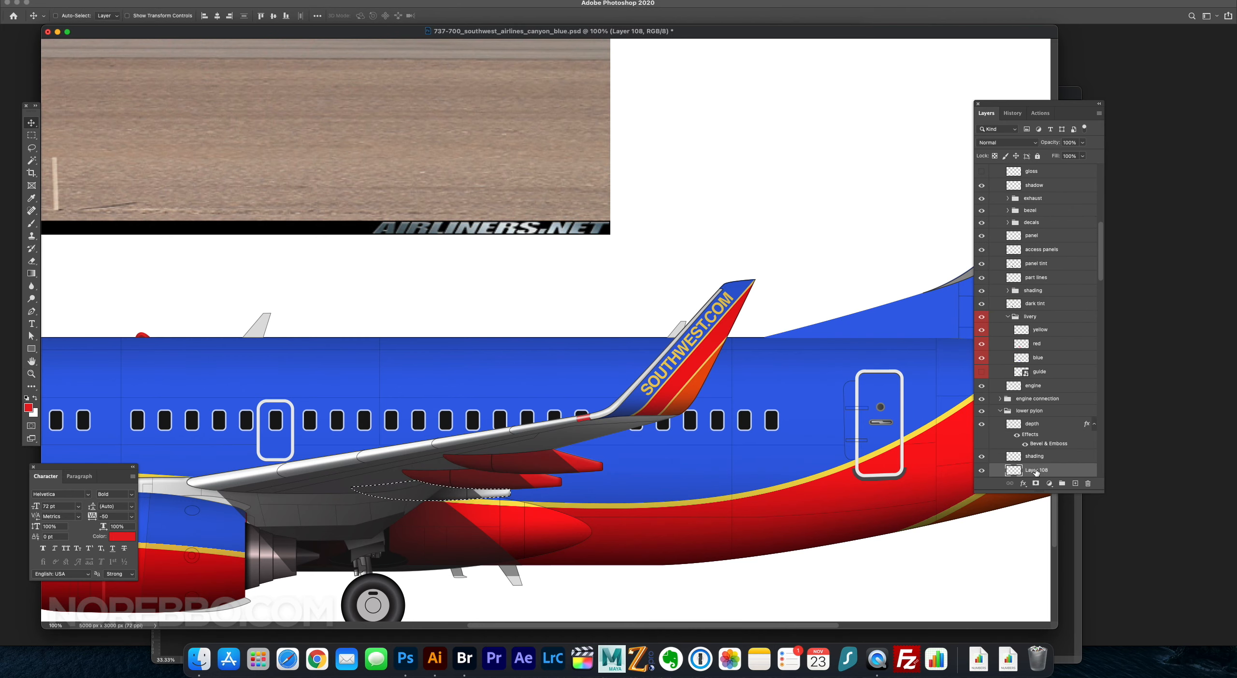
text(red)
key(Return)
key(alt+BackSpace)
key(super+d)
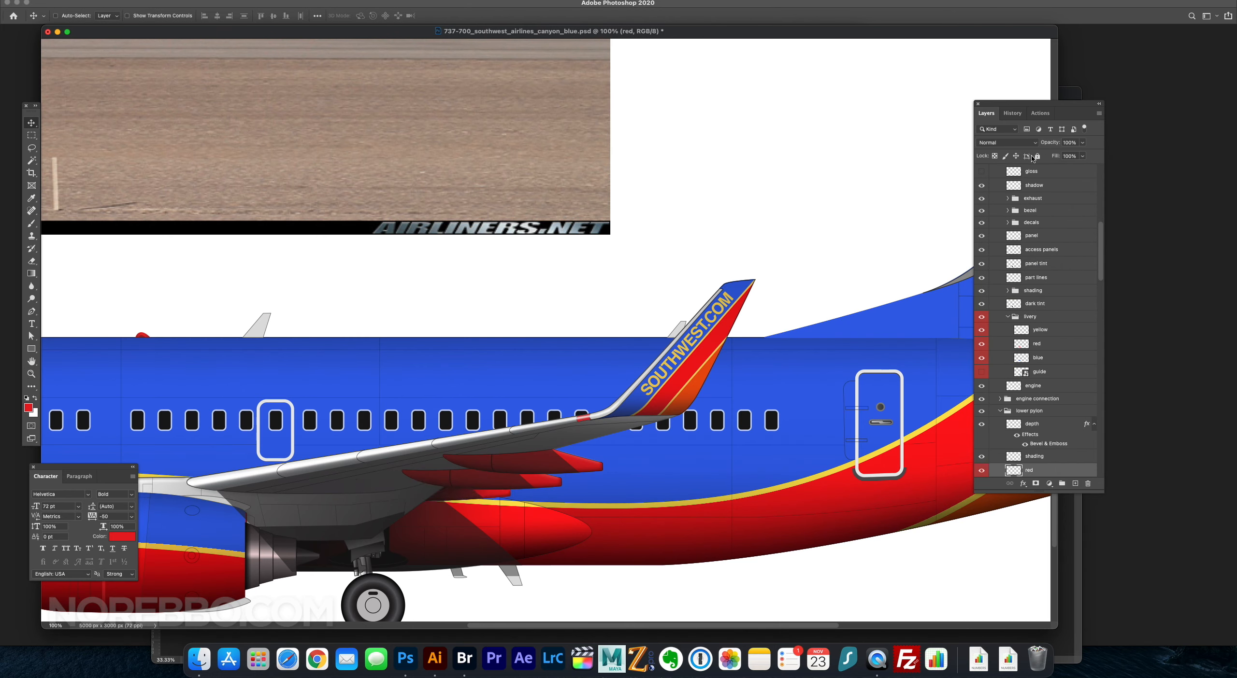
key(shift+alt+m)
Add a red-labelled layer named red to the main landing gear group.
key(z)
alt+click(471, 370)
alt+click(472, 371)
alt+click(472, 371)
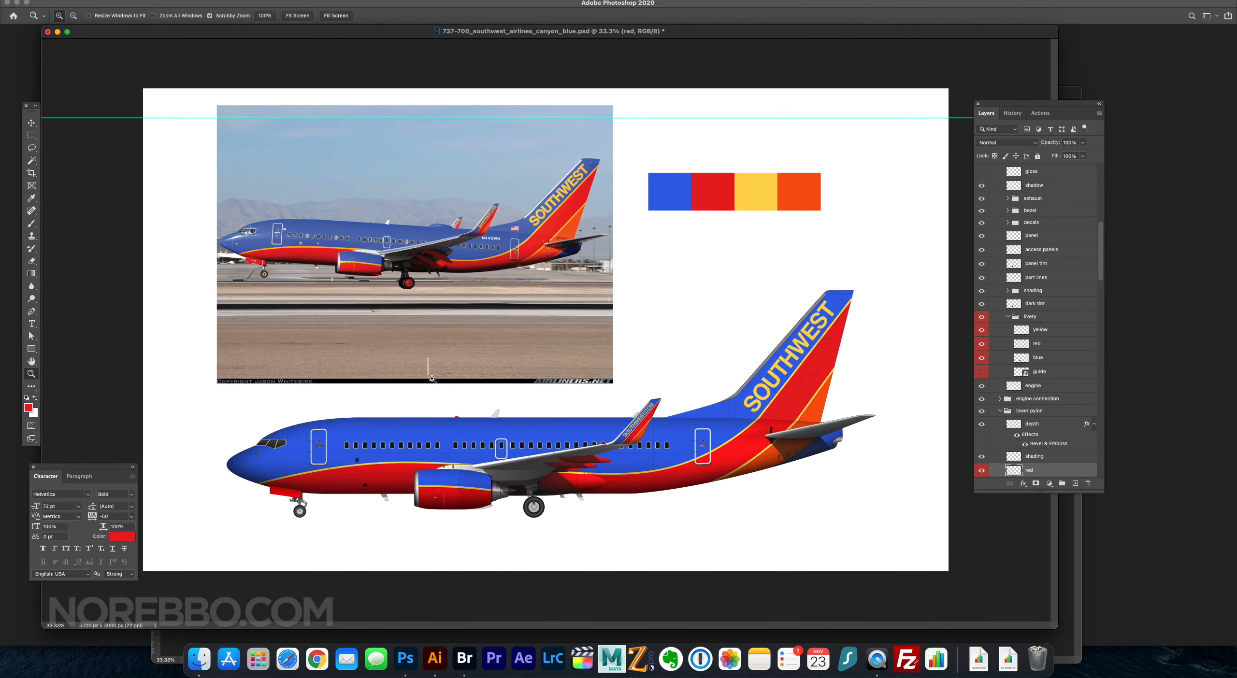
drag(550, 517, 551, 517)
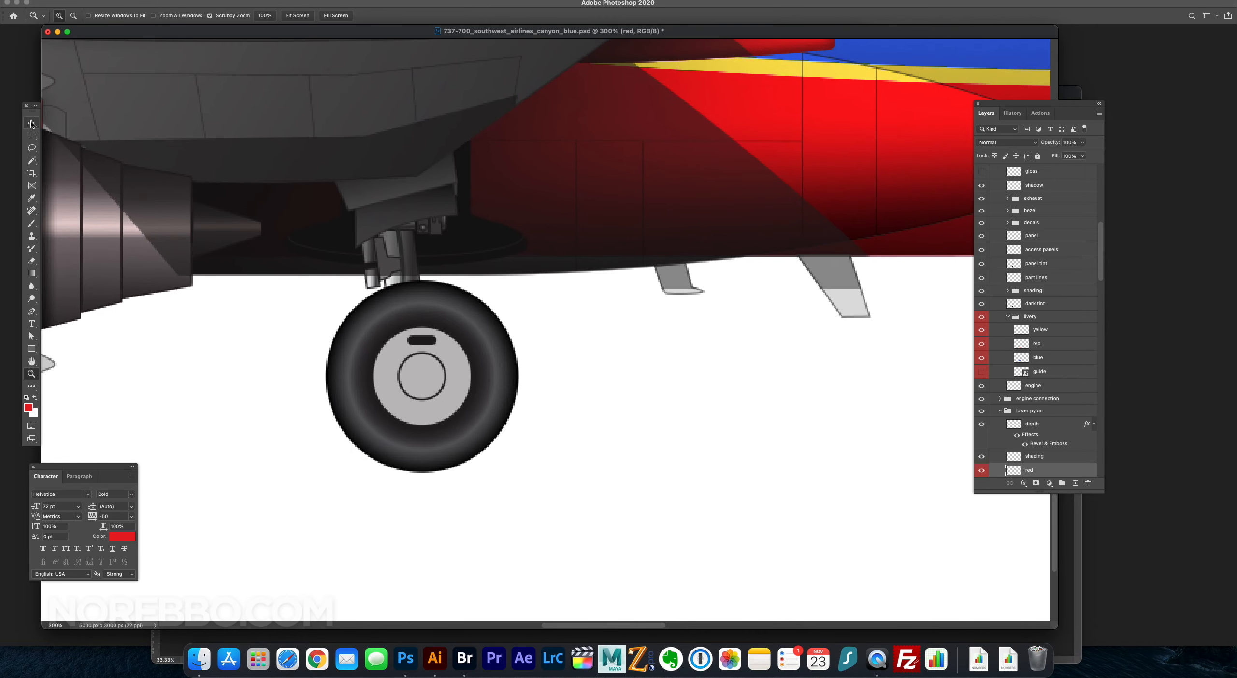
key(v)
super+click(435, 363)
key(Return)
right_click(1039, 470)
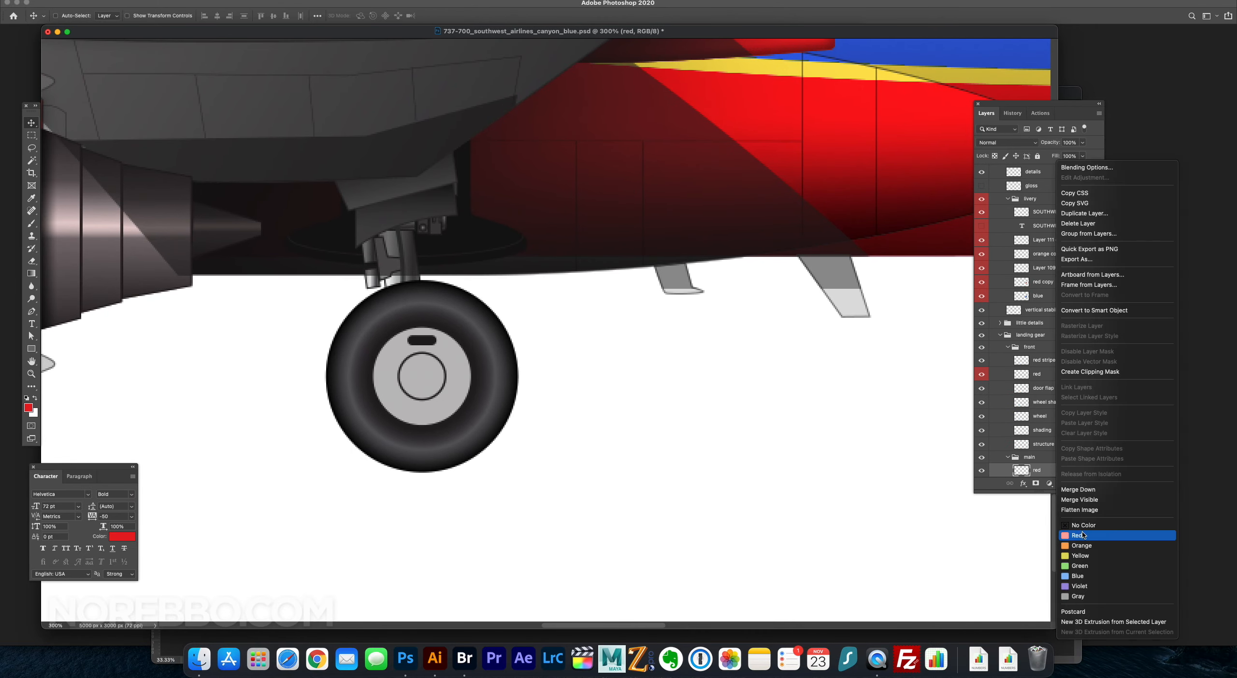
click(1044, 533)
Fill an elliptical selection around the main wheel's hub with red and set the layer to Multiply.
key(shift+m)
mouse_move(373, 325)
mouse_down()
mouse_move(470, 416)
mouse_move(490, 411)
mouse_move(486, 425)
mouse_up()
key(alt+BackSpace)
click(1008, 143)
click(995, 171)
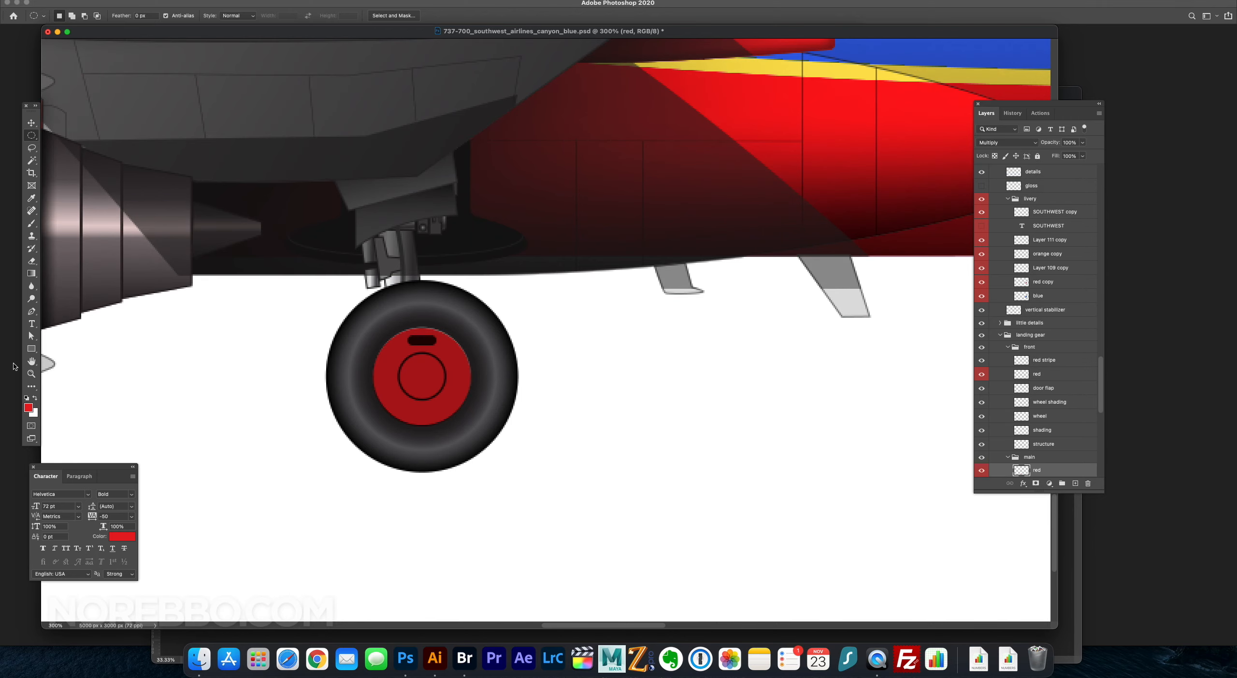
Shift the main wheel hub's red toward orange with Hue/Saturation and save the document.
key(super+0)
key(super+u)
key(Escape)
key(z)
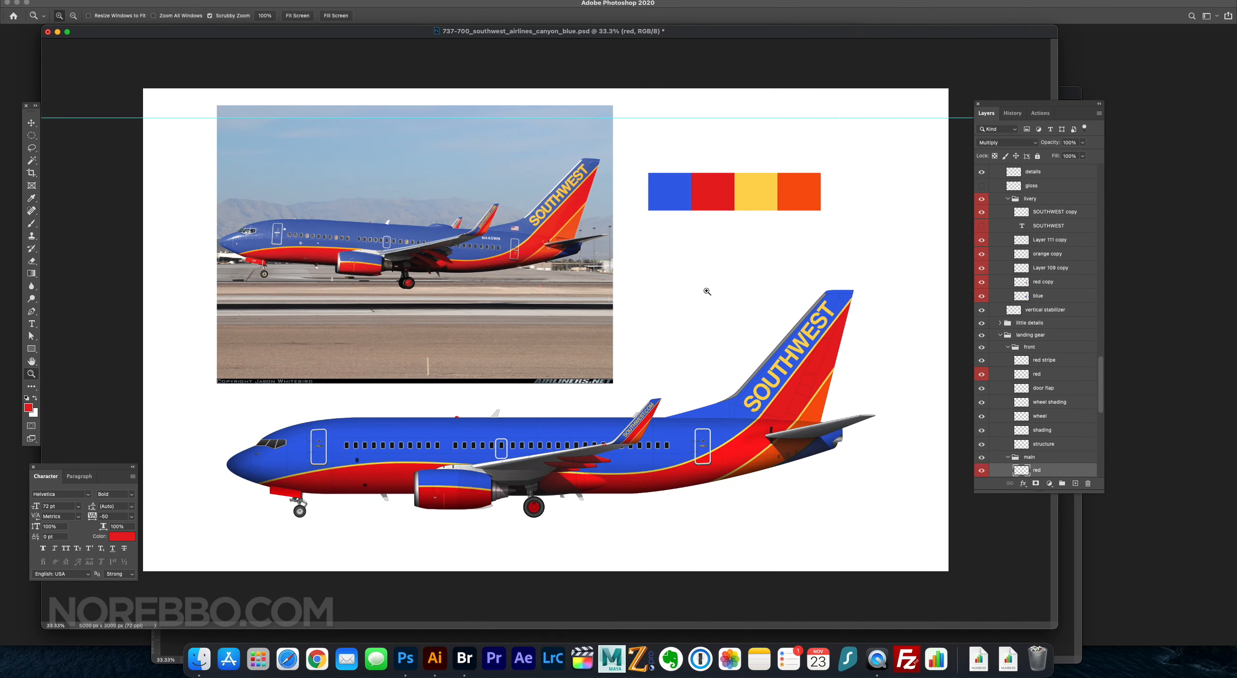
click(119, 1)
mouse_move(135, 16)
key(super+u)
drag(760, 154, 767, 153)
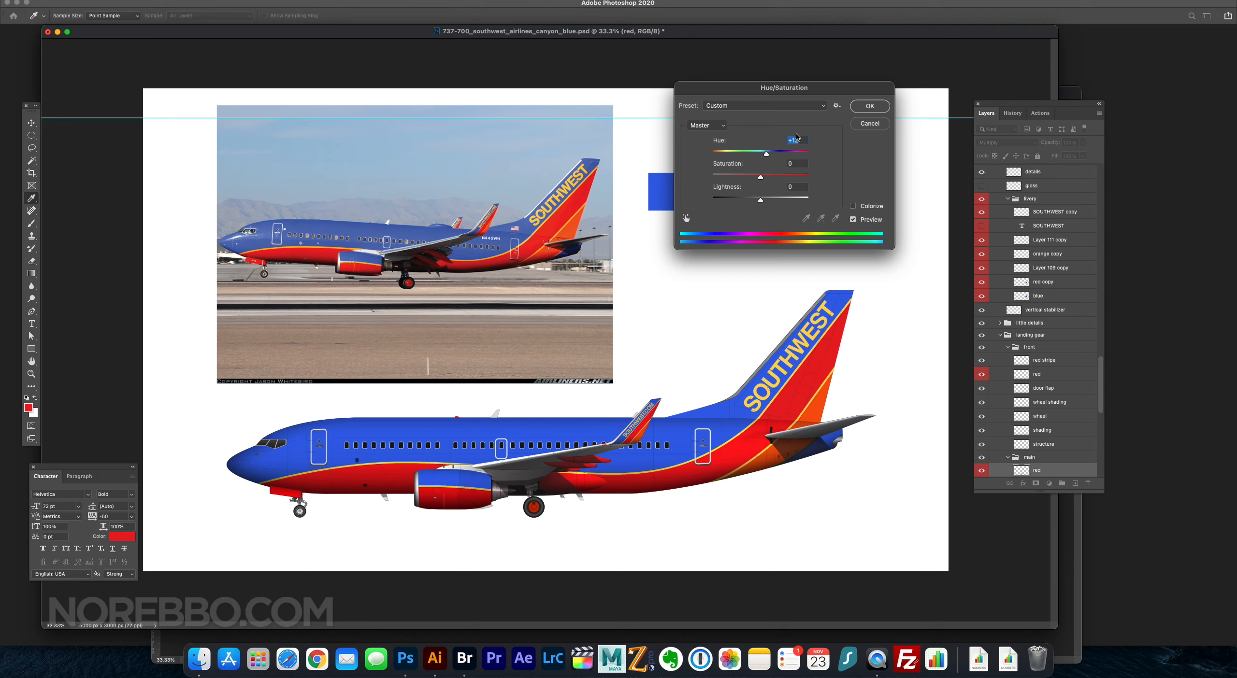
key(Return)
key(super+s)
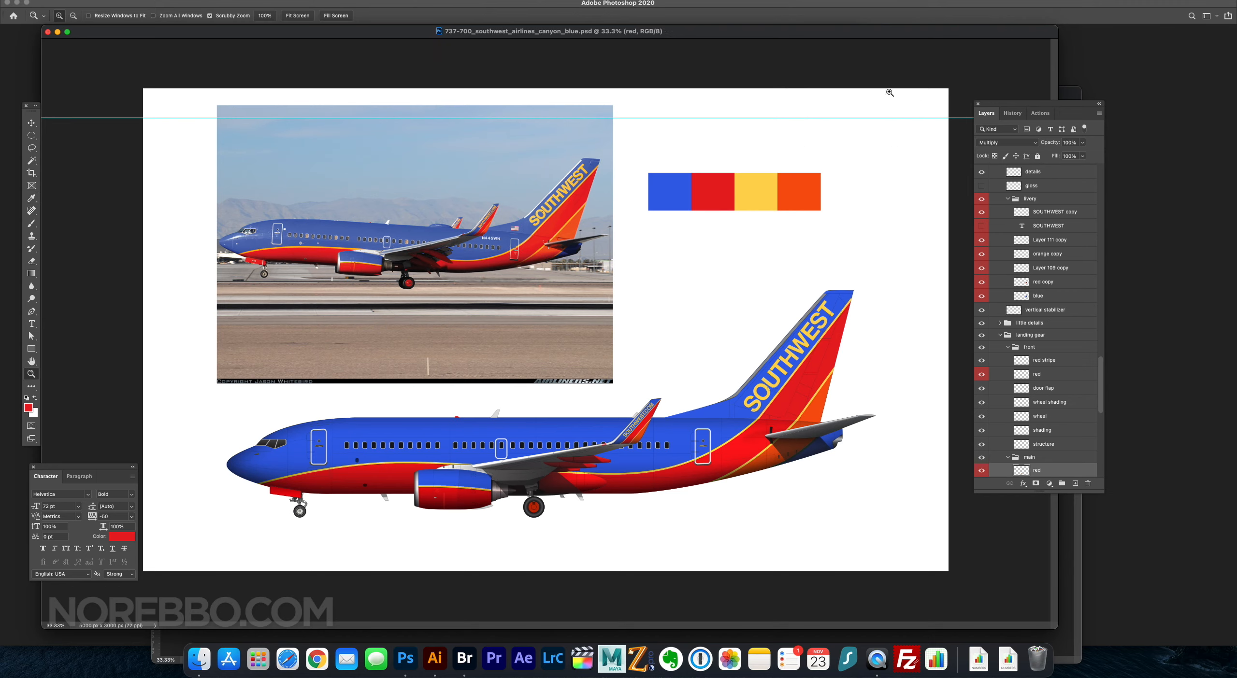
Collapse the expanded layer groups inside the 737-700 group, including landing gear, windows and wing blended winglet.
click(1007, 347)
click(999, 335)
scroll(1015, 290, up, 5)
click(1019, 250)
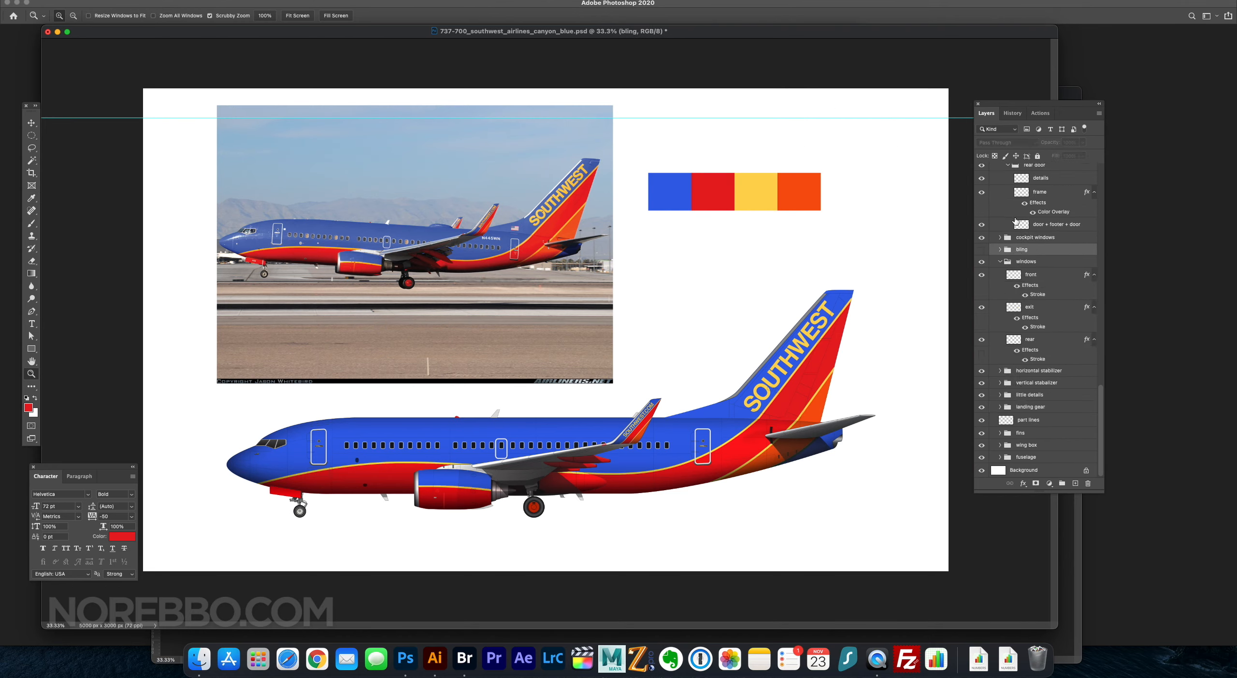
click(999, 261)
scroll(1024, 290, up, 5)
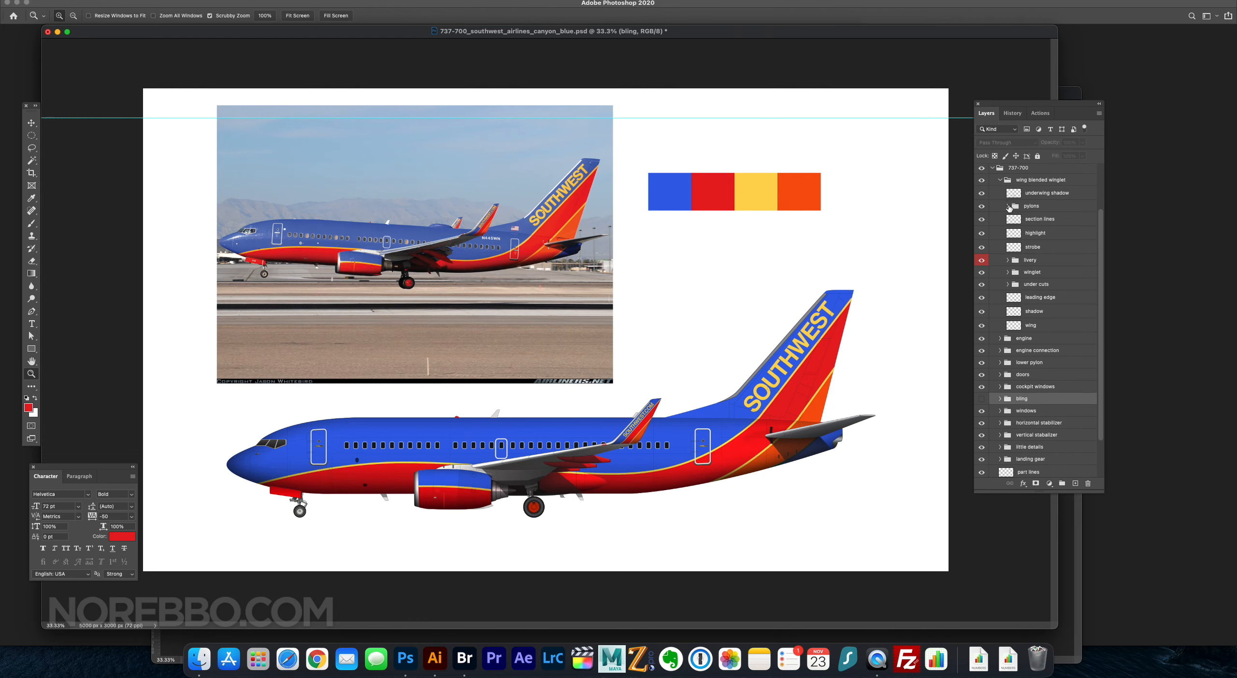
click(1000, 179)
Place the hidden bling group inside a new group named bling.
double_click(1026, 307)
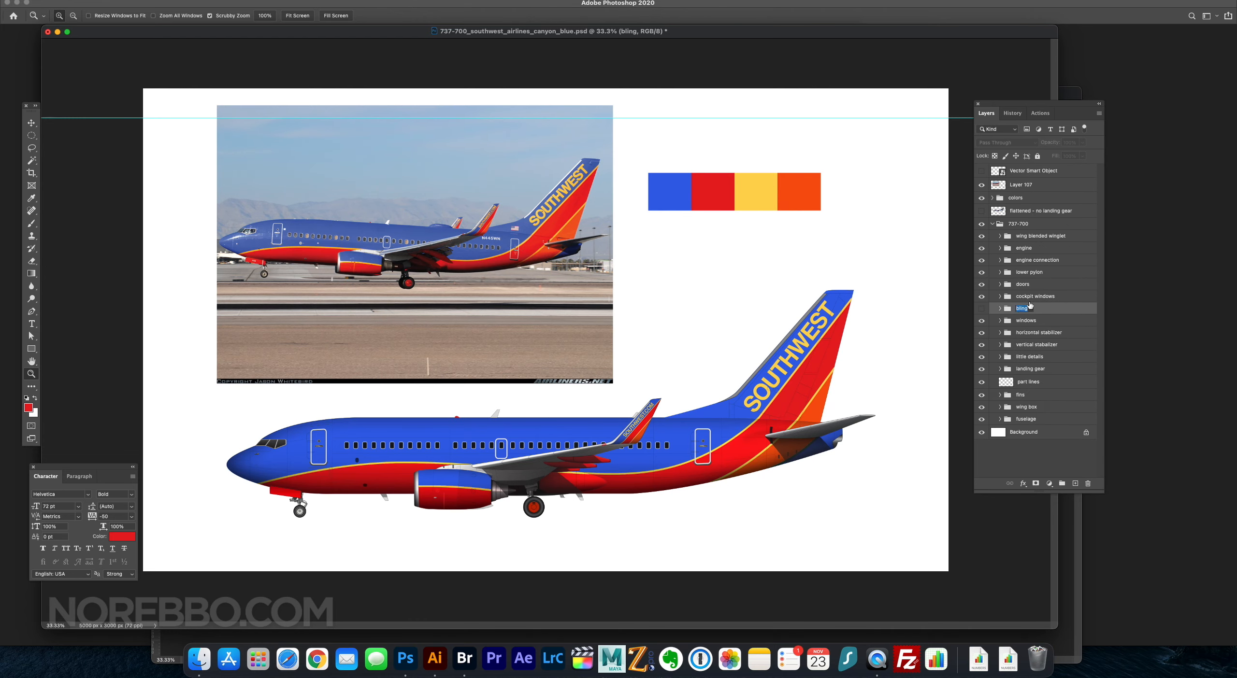
text(b;ing)
key(super+g)
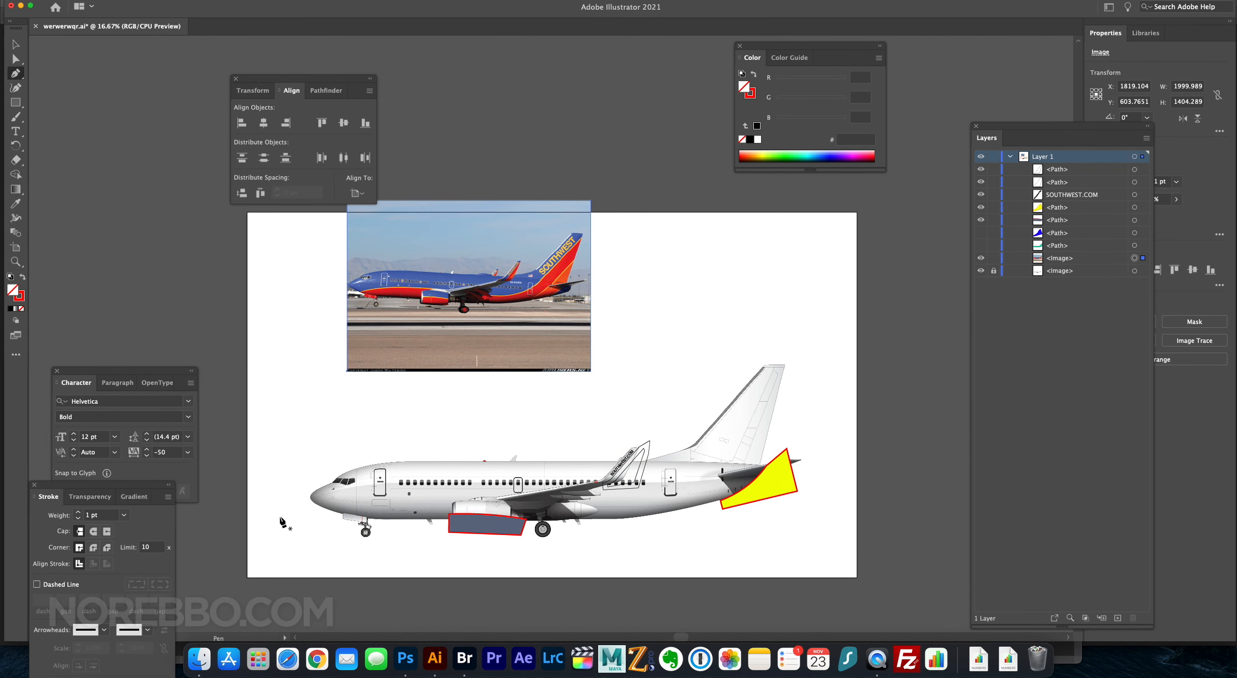
Switch to Illustrator, draw a closed curved path over the lower fuselage from ahead of the nose past the tail, and hide the yellow path.
click(281, 516)
click(308, 495)
click(365, 482)
click(678, 481)
click(845, 466)
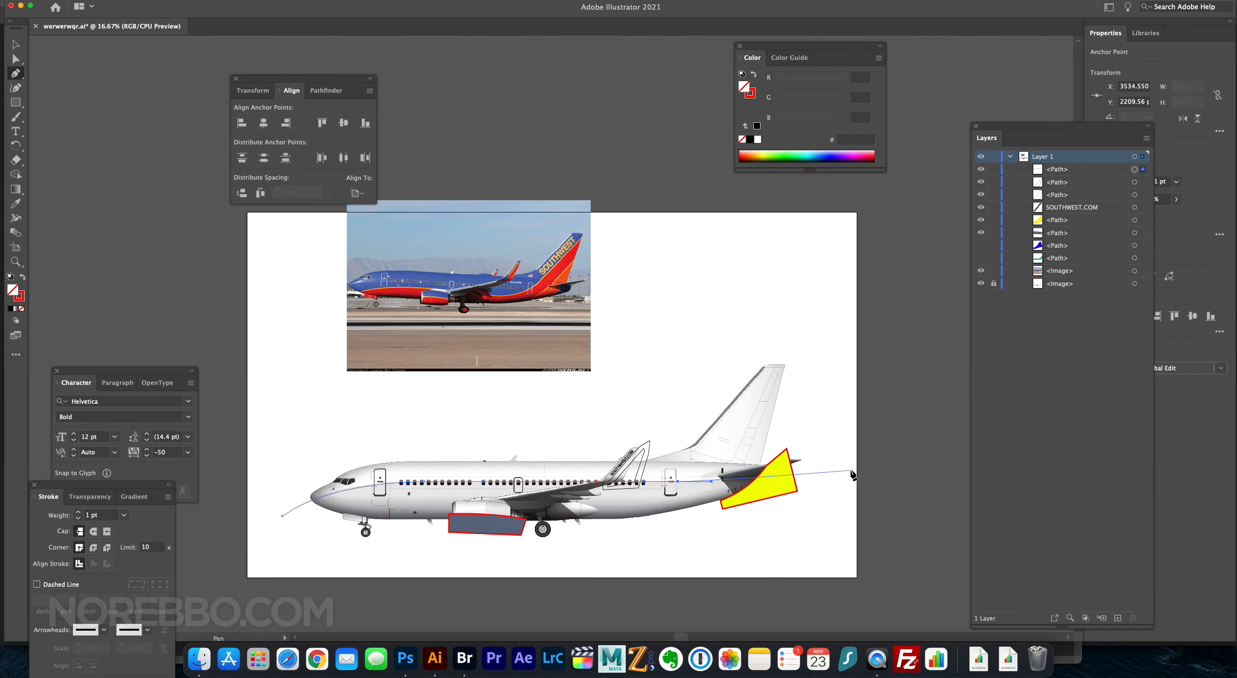
click(831, 535)
click(323, 564)
click(282, 515)
click(981, 220)
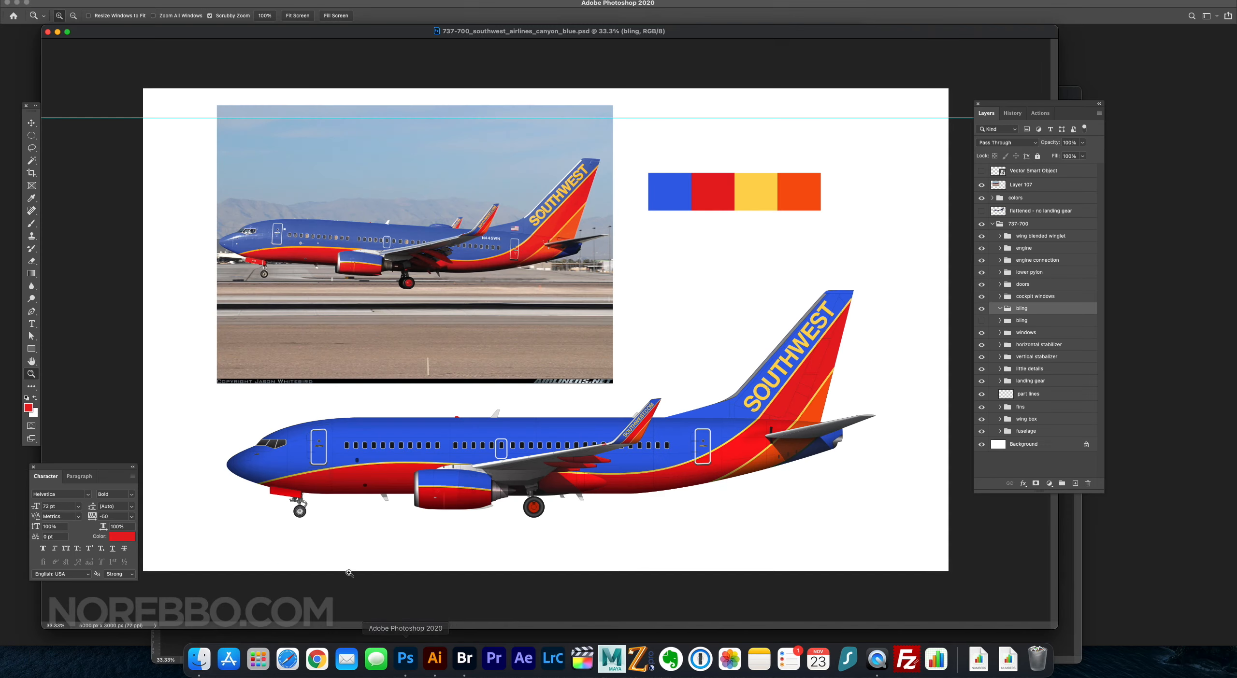
Paste the Illustrator shape into the bling group as a smart object, set it to Multiply and position it over the lower fuselage.
key(super+v)
key(Return)
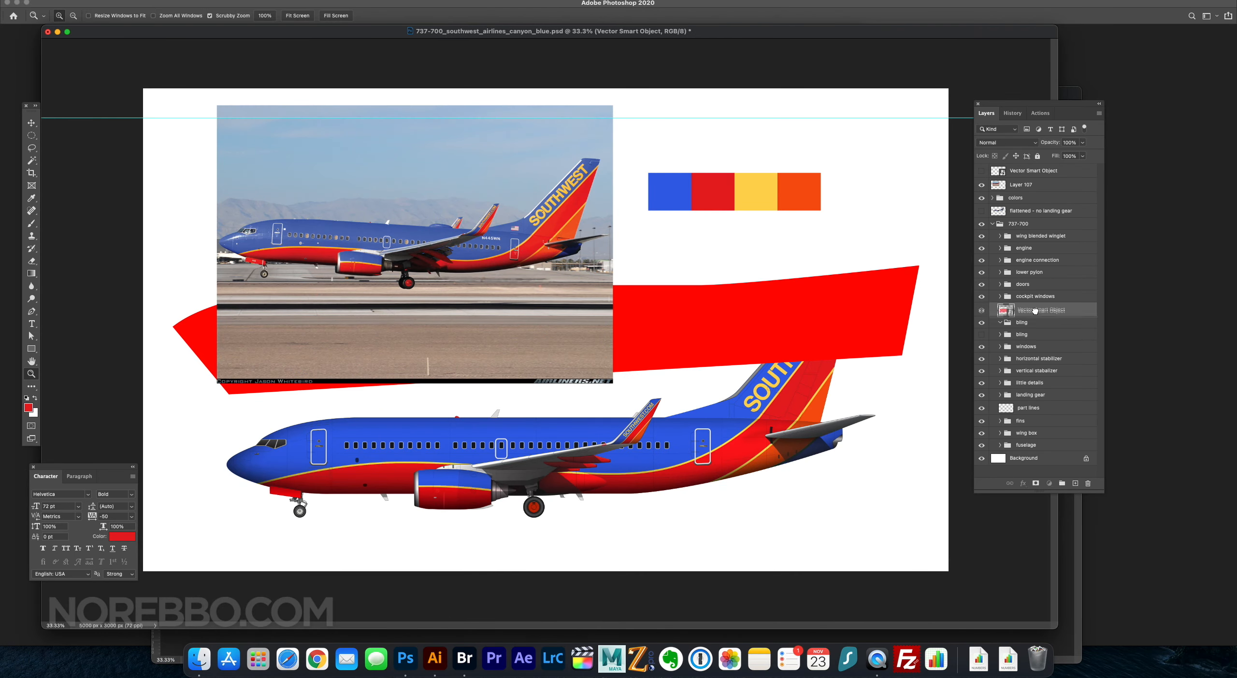
key(Return)
key(v)
key(shift+alt+m)
drag(737, 339, 743, 495)
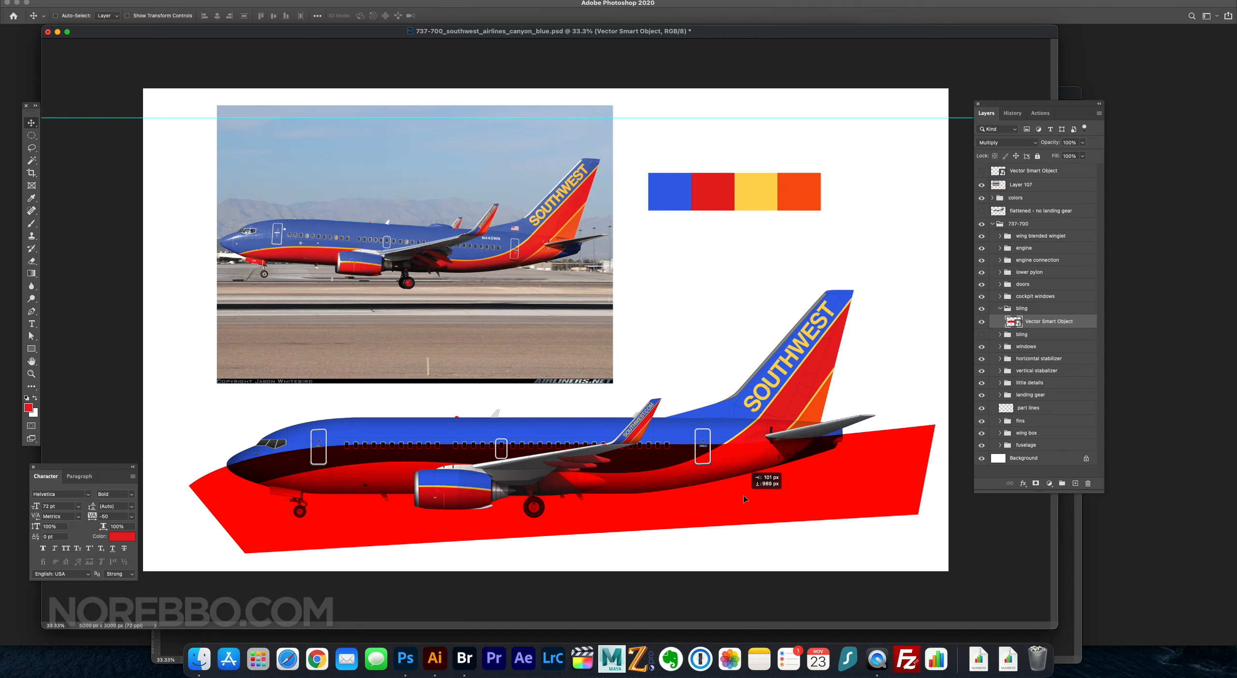
Load the pasted shape's outline as a selection, hide the shape, and draw a black gradient fading downward on a new layer.
super+click(1013, 321)
click(981, 321)
key(super+shift+alt+n)
key(d)
key(g)
key(super+shift+alt+n)
drag(821, 425, 816, 488)
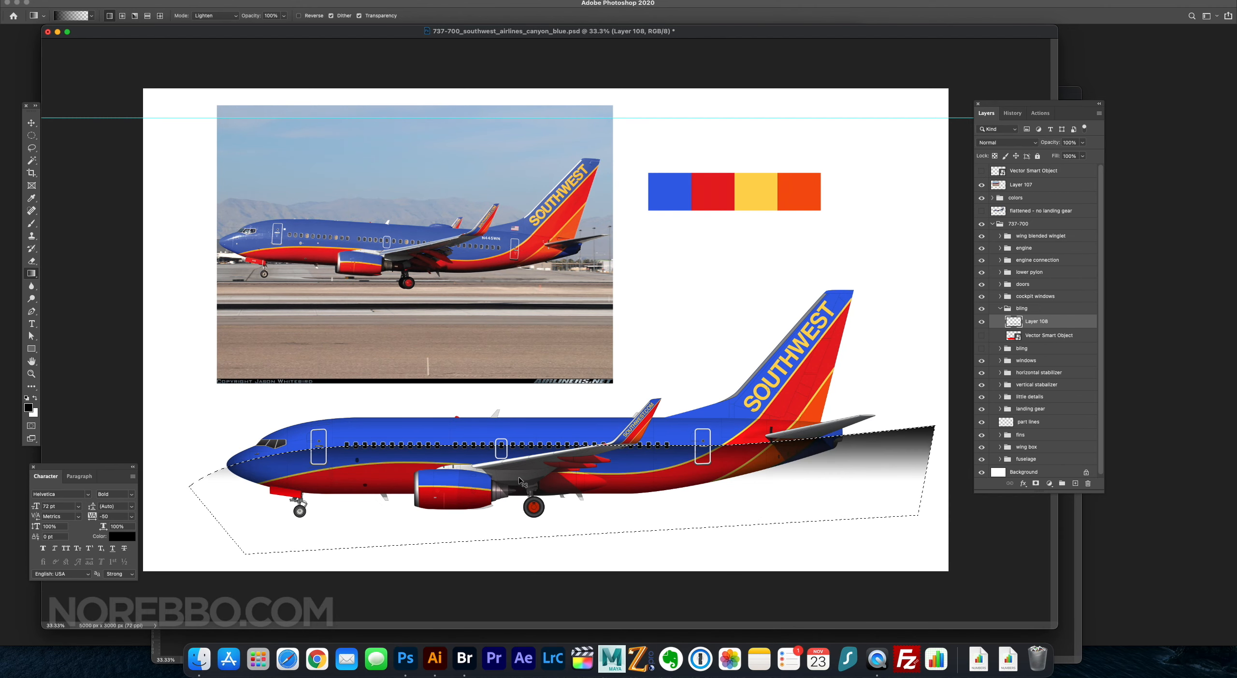
Invert the selection, draw a white gradient over the upper fuselage on a new layer, deselect and set that layer's opacity to 34%.
click(200, 1)
click(207, 29)
key(x)
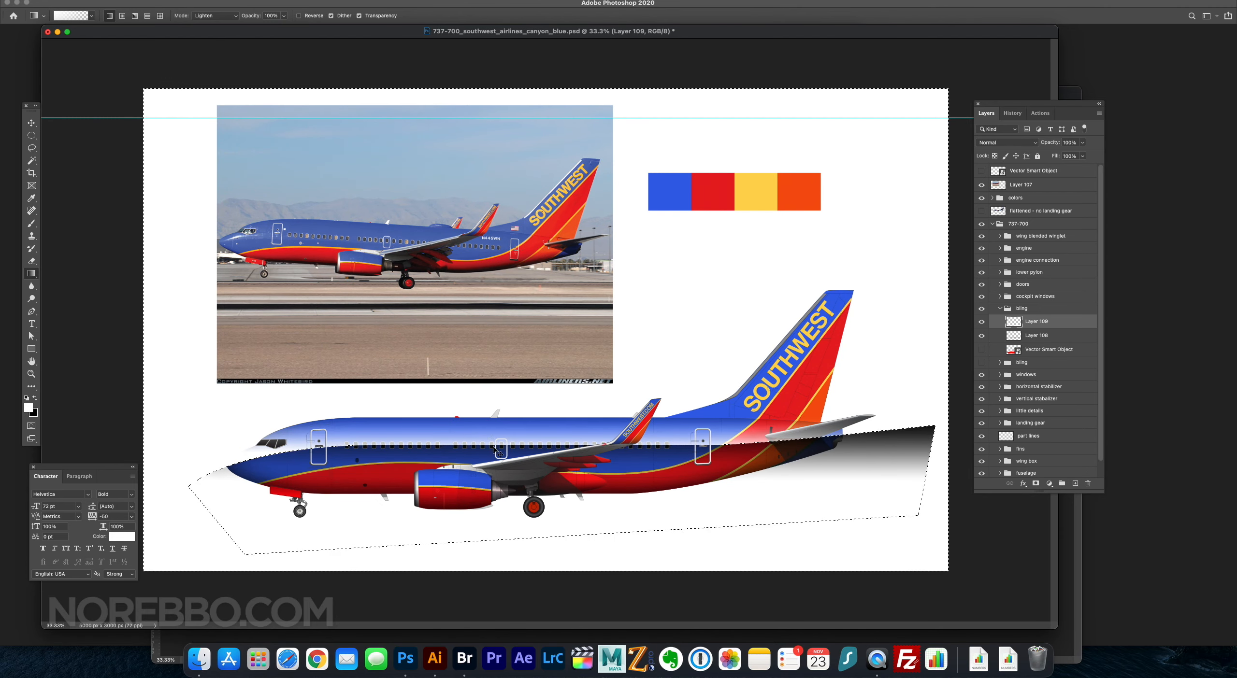
key(super+d)
mouse_move(1082, 143)
mouse_down()
mouse_move(1039, 155)
mouse_move(1067, 154)
mouse_up()
Trim the reflection gradients to the fuselage outline with the Eraser at 100% opacity, and save the document.
key(e)
click(61, 14)
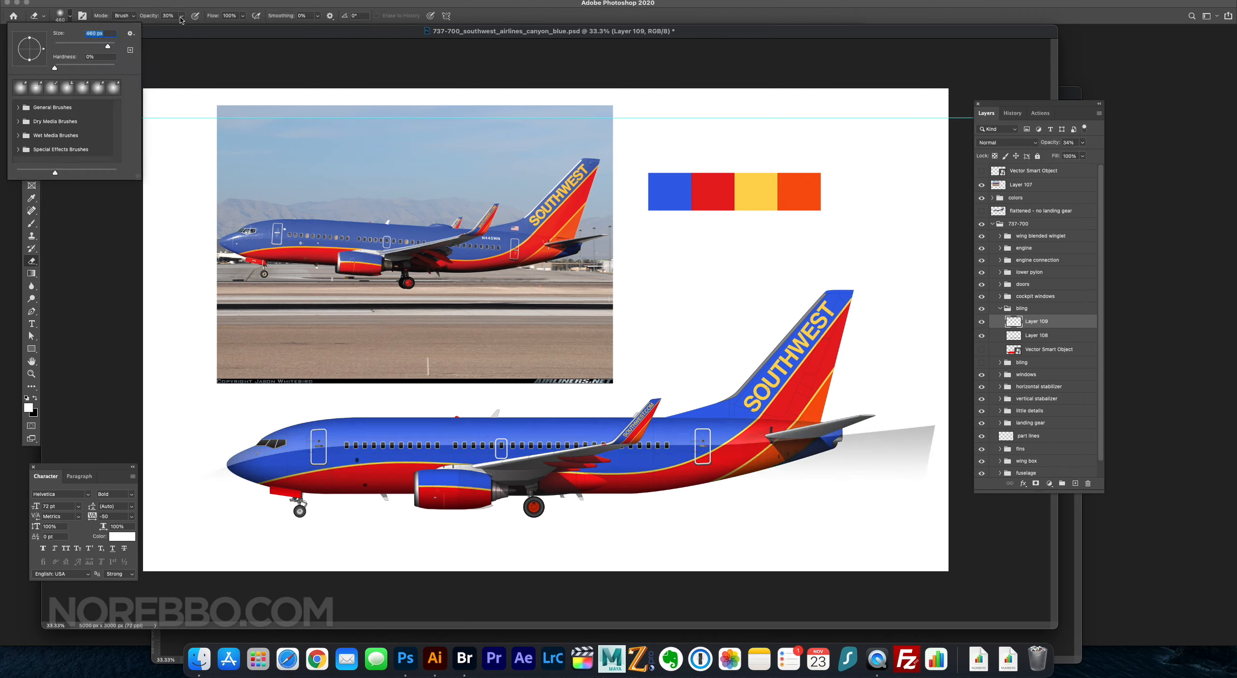
key(Escape)
key(0)
key(bracketright)
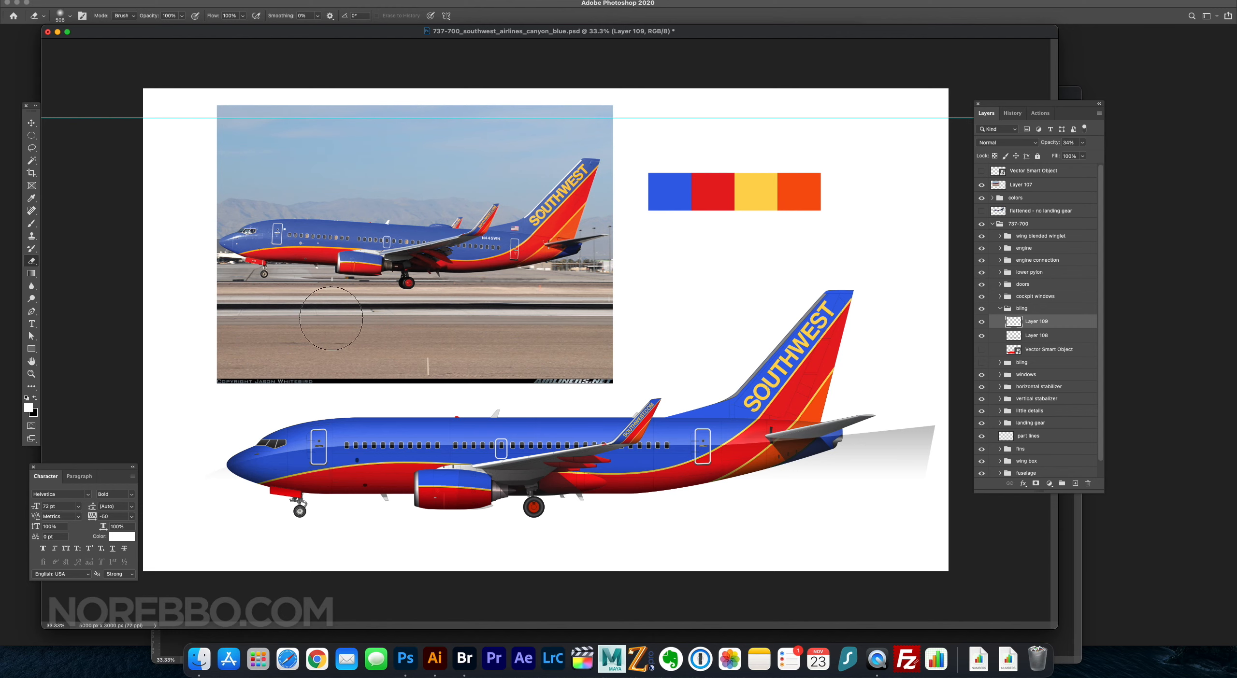
scroll(1039, 338, down, 1)
click(999, 457)
super+click(1013, 456)
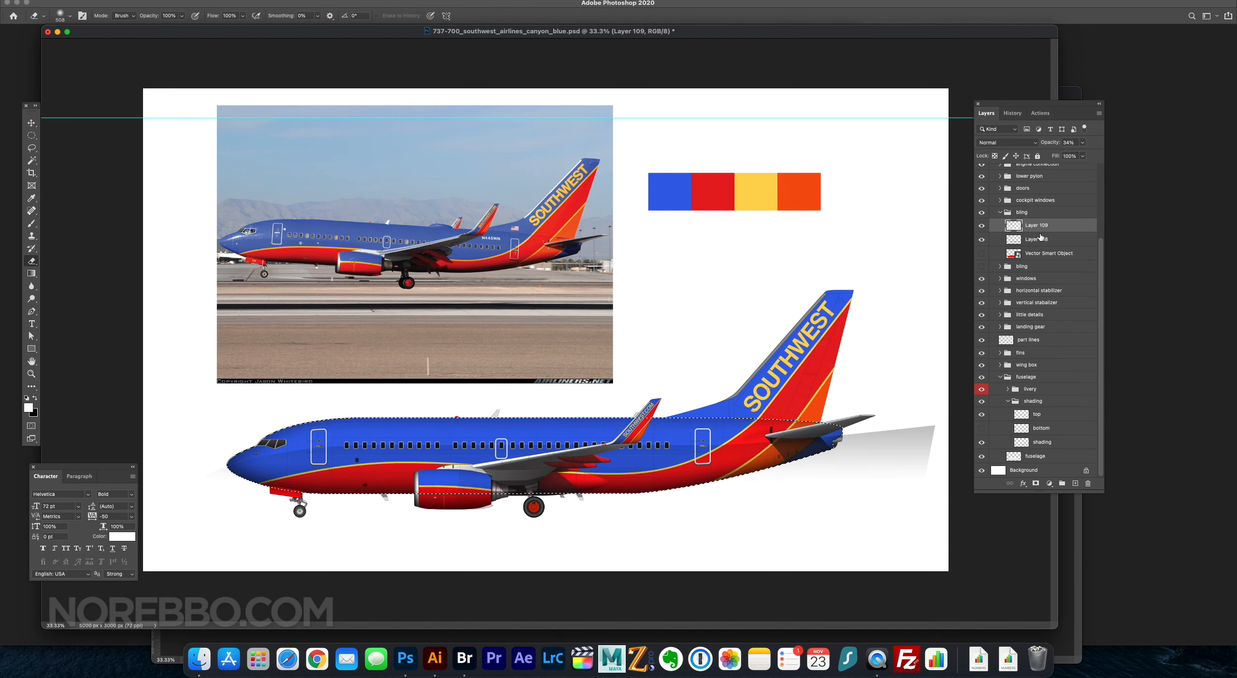
key(super+d)
click(1036, 239)
drag(821, 447, 908, 452)
key(v)
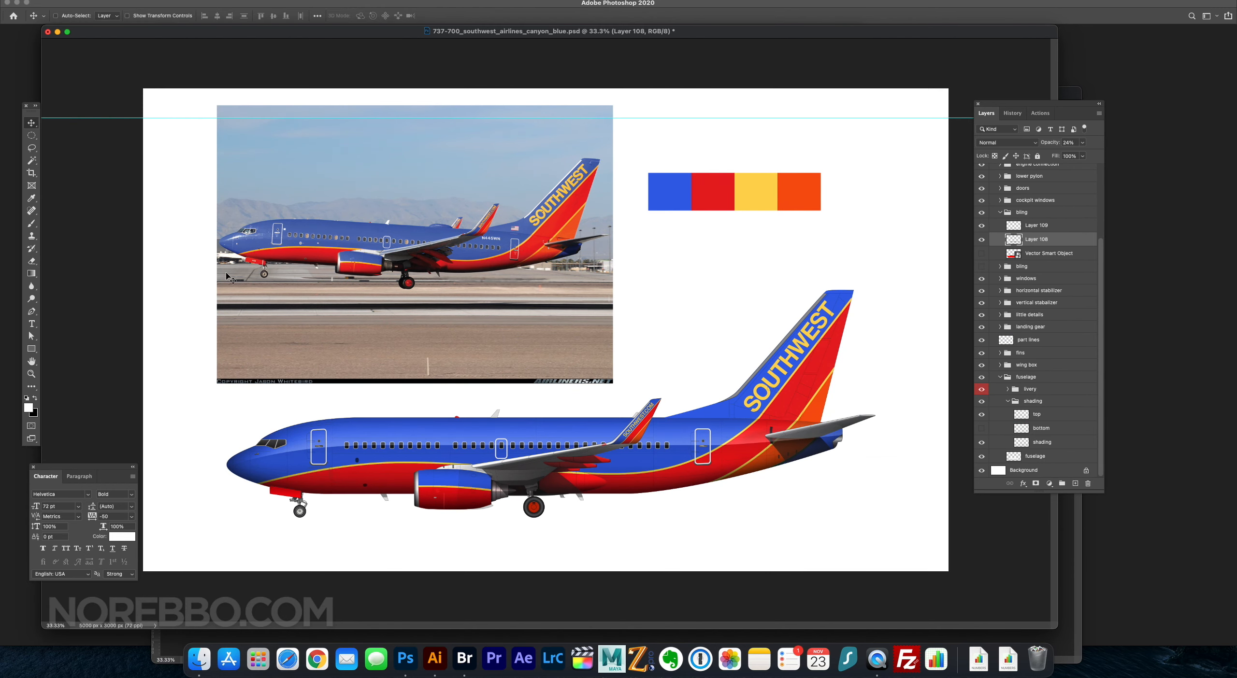
key(super+s)
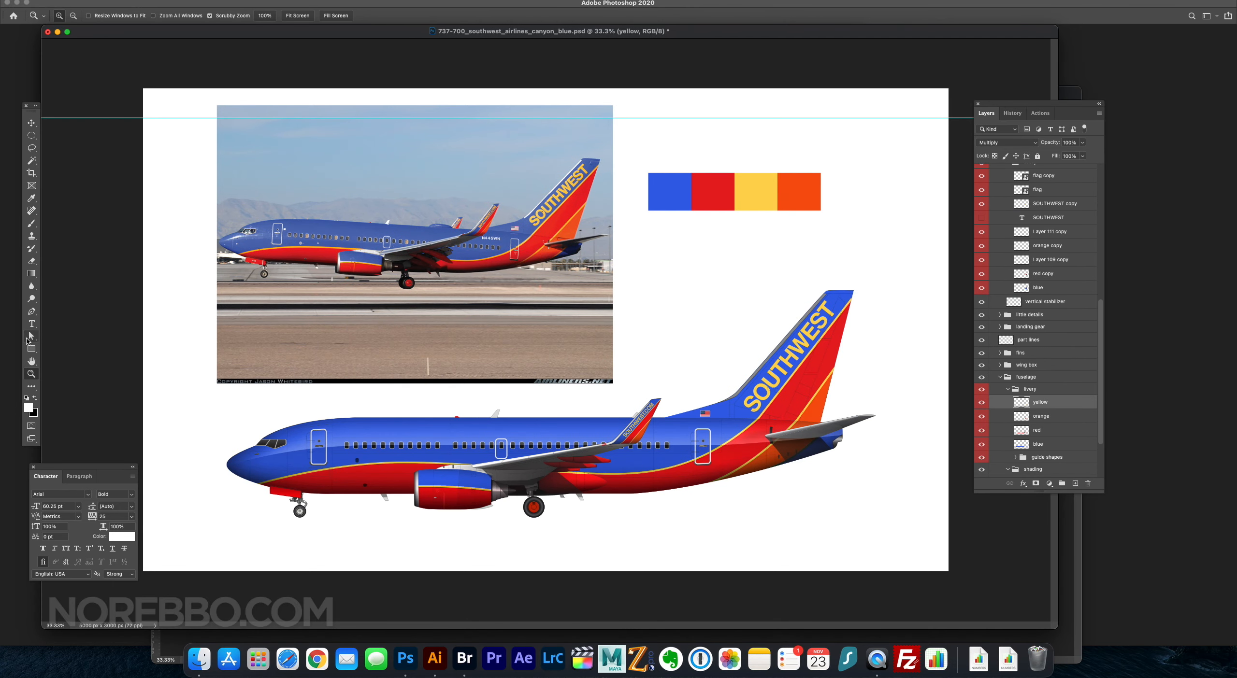
Add the white registration text N445WN in Arial Bold and place it on the upper fuselage just ahead of the rear door.
key(t)
click(578, 432)
text(N445WN)
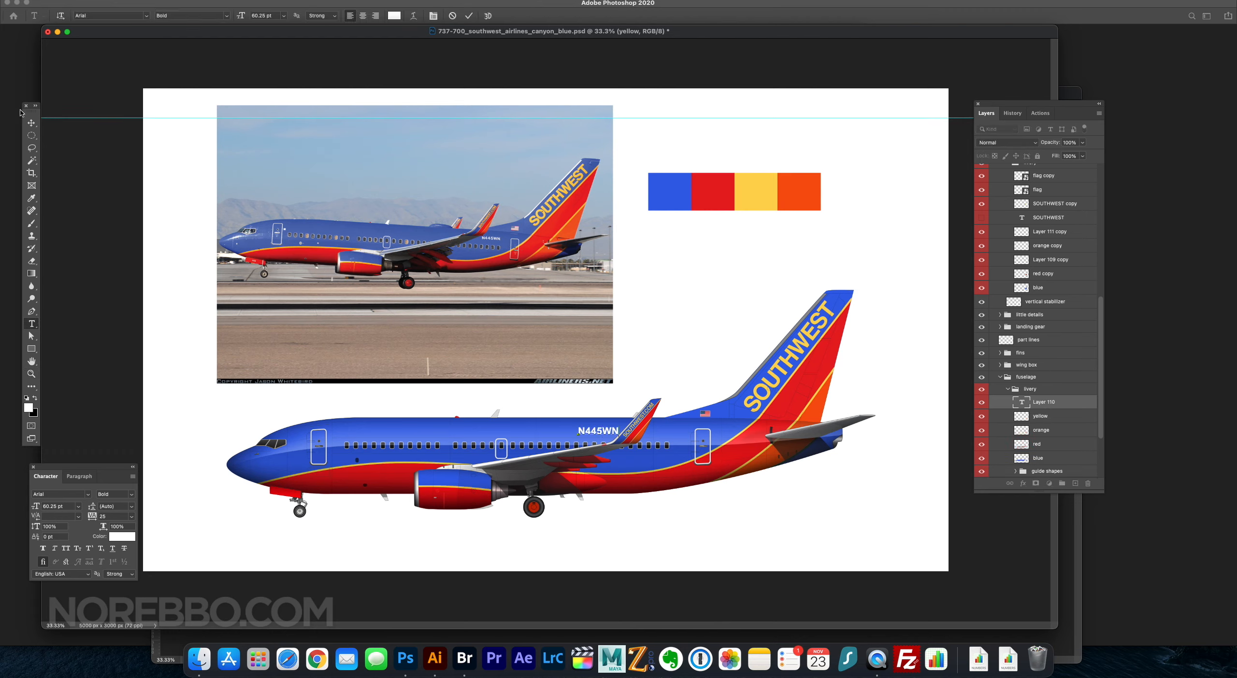
click(31, 123)
drag(560, 367, 629, 366)
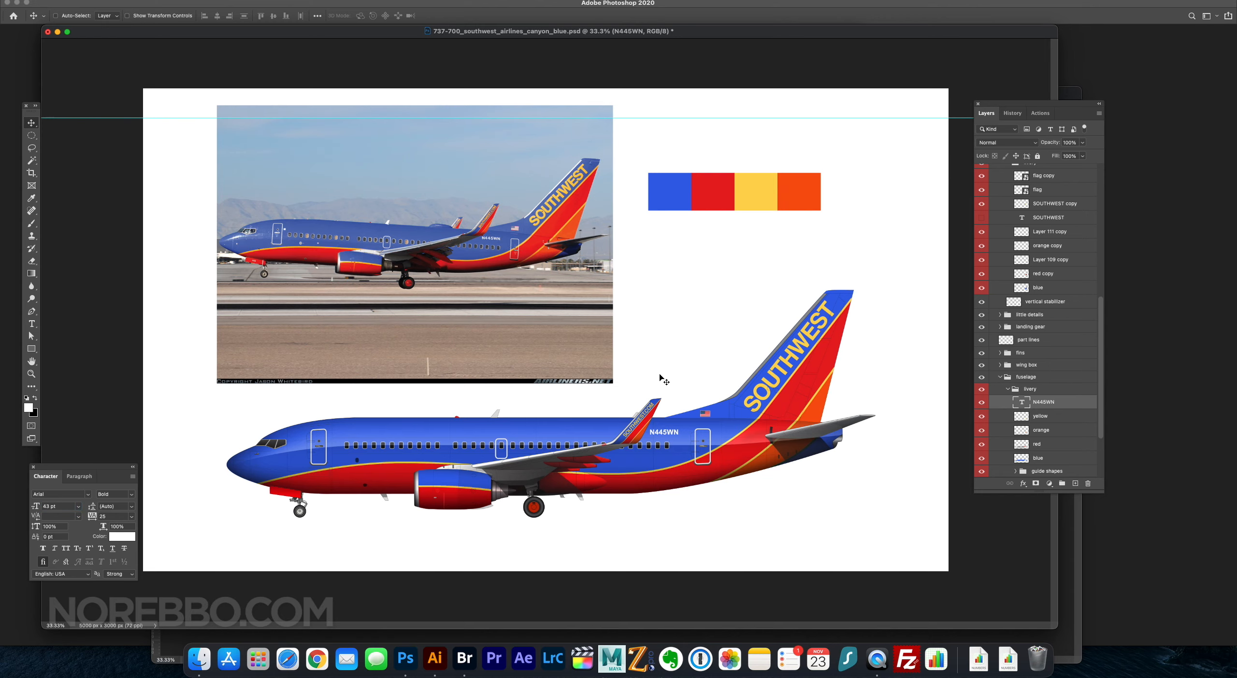
drag(649, 409, 676, 410)
Duplicate the rear window layer, remove the overlapping windows and align the copy to extend the window row toward the rear door.
right_click(596, 419)
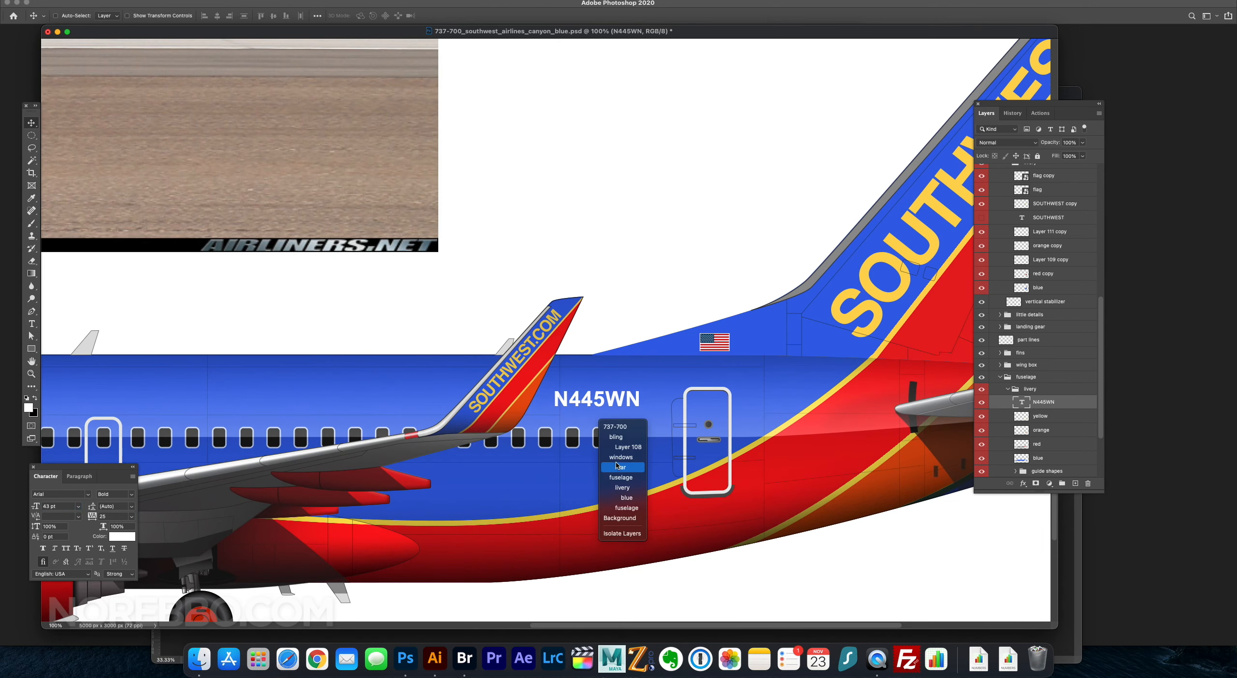
click(608, 423)
drag(610, 360, 637, 363)
click(32, 135)
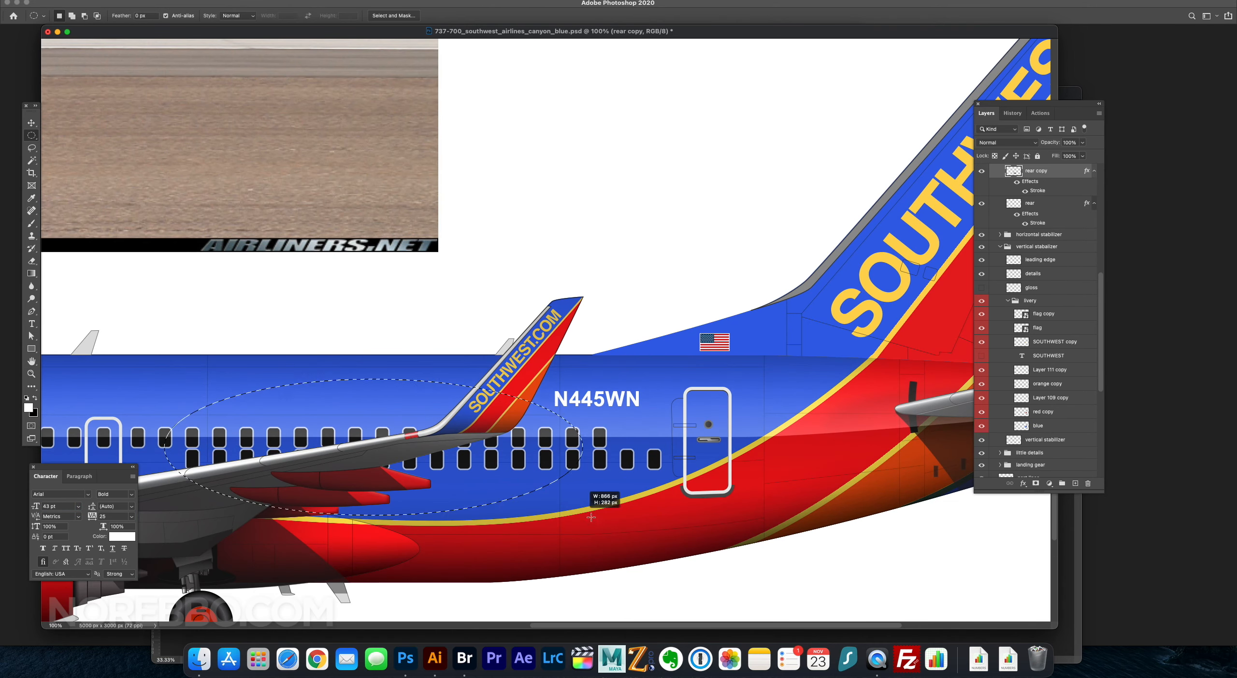
drag(167, 348, 611, 533)
key(v)
drag(592, 383, 575, 367)
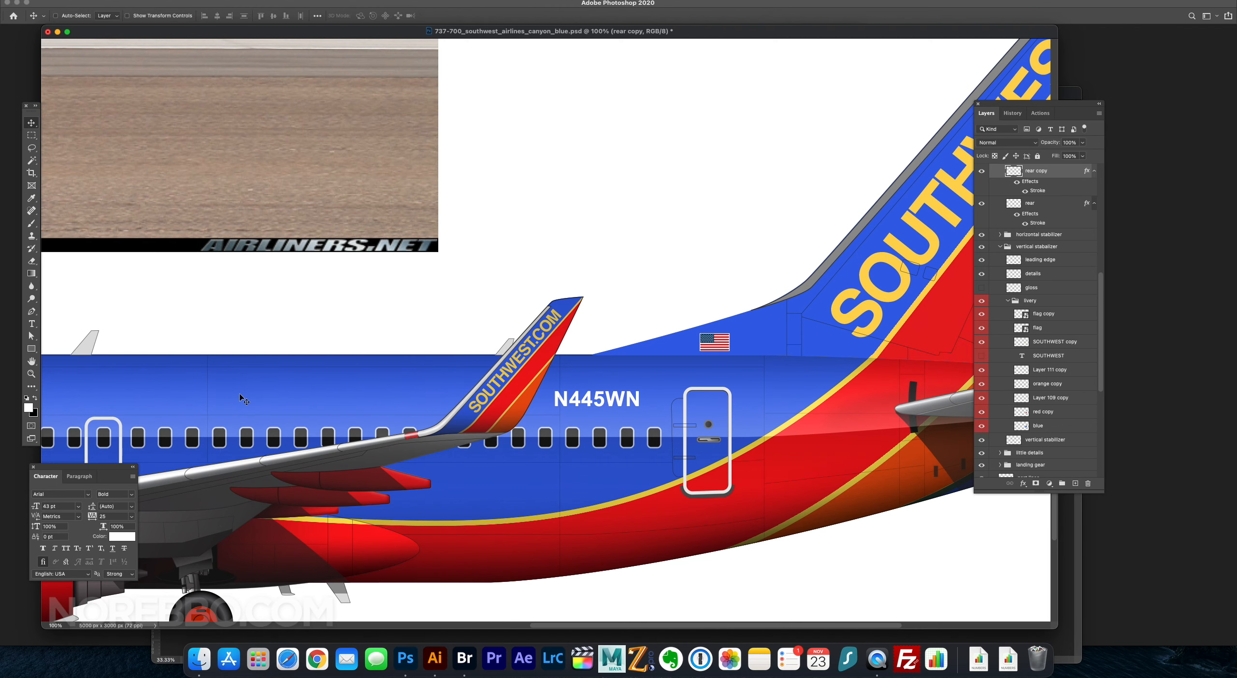
key(m)
Add the number 445 in white 20 pt Arial Bold to the front landing gear door and rotate it to follow the door's slope.
key(super+minus)
key(super+minus)
scroll(1039, 338, down, 5)
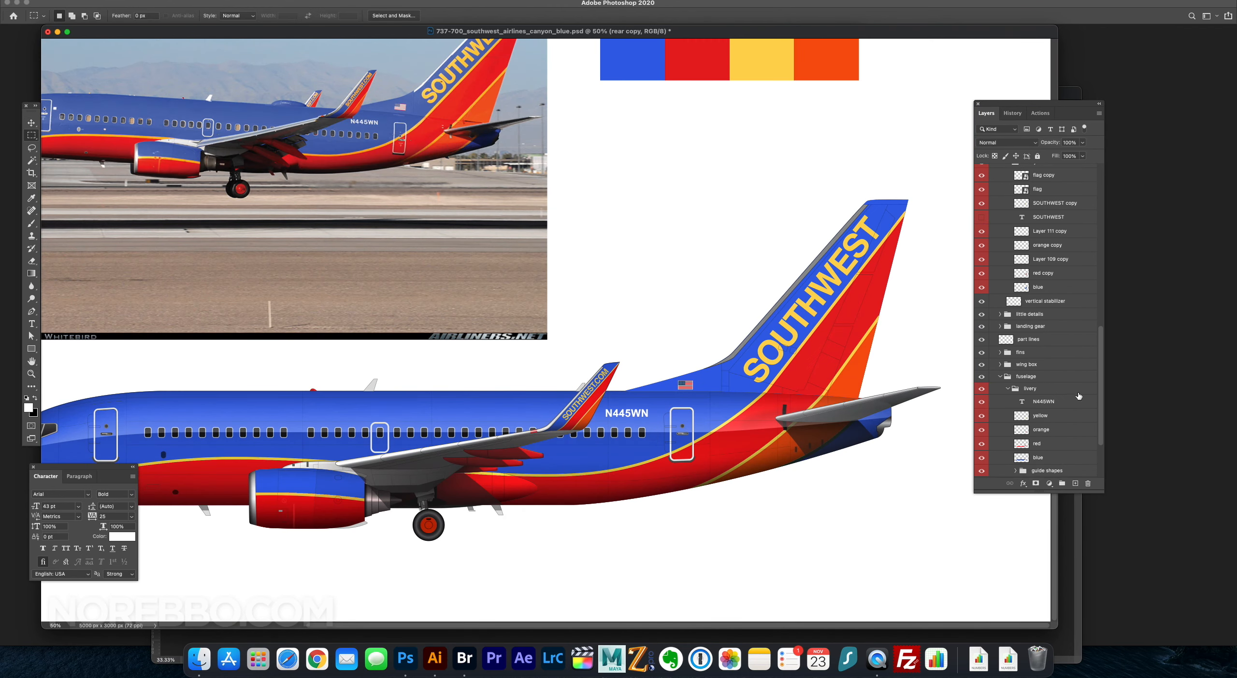
click(1043, 402)
key(z)
key(super+minus)
key(super+minus)
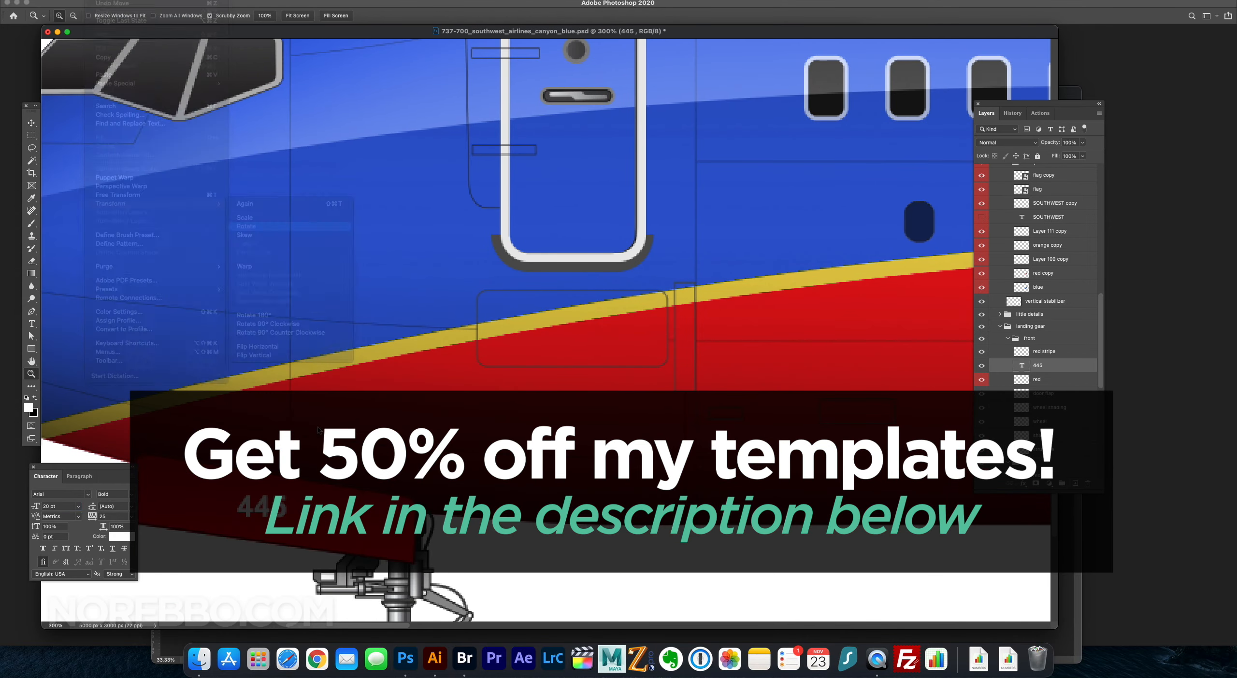
key(z)
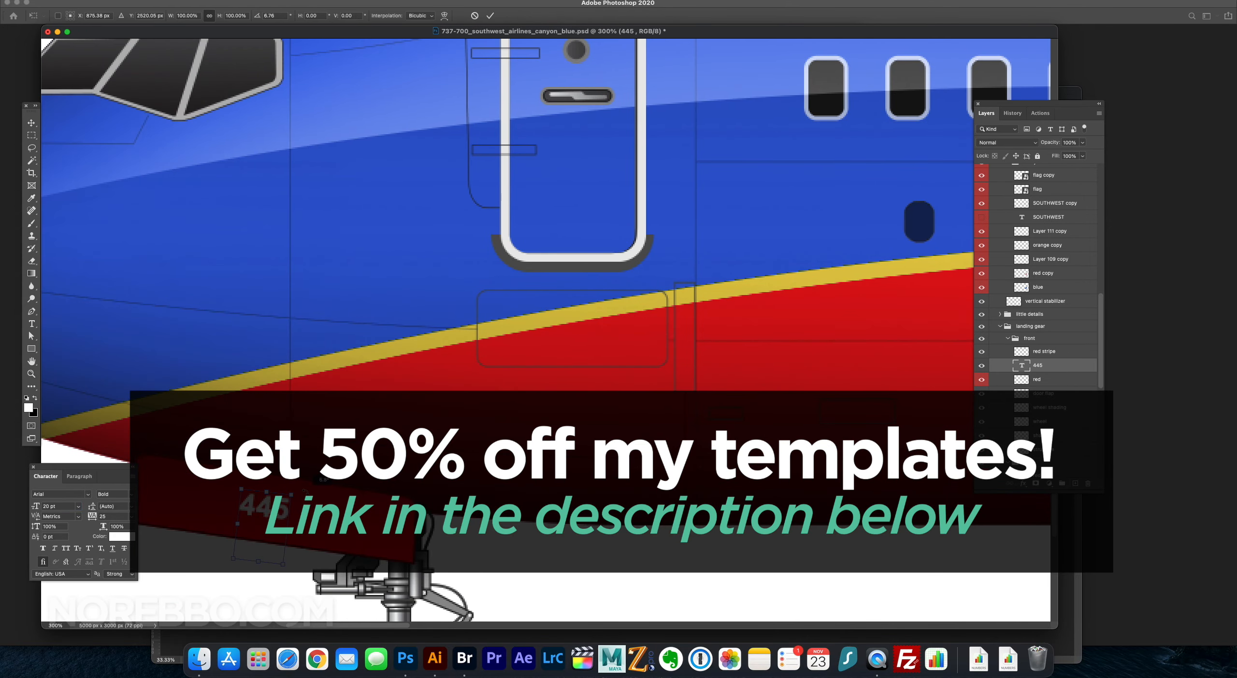
key(super+1)
Select the red layer in the front landing gear group and hide the red stripe layer above it.
right_click(1024, 366)
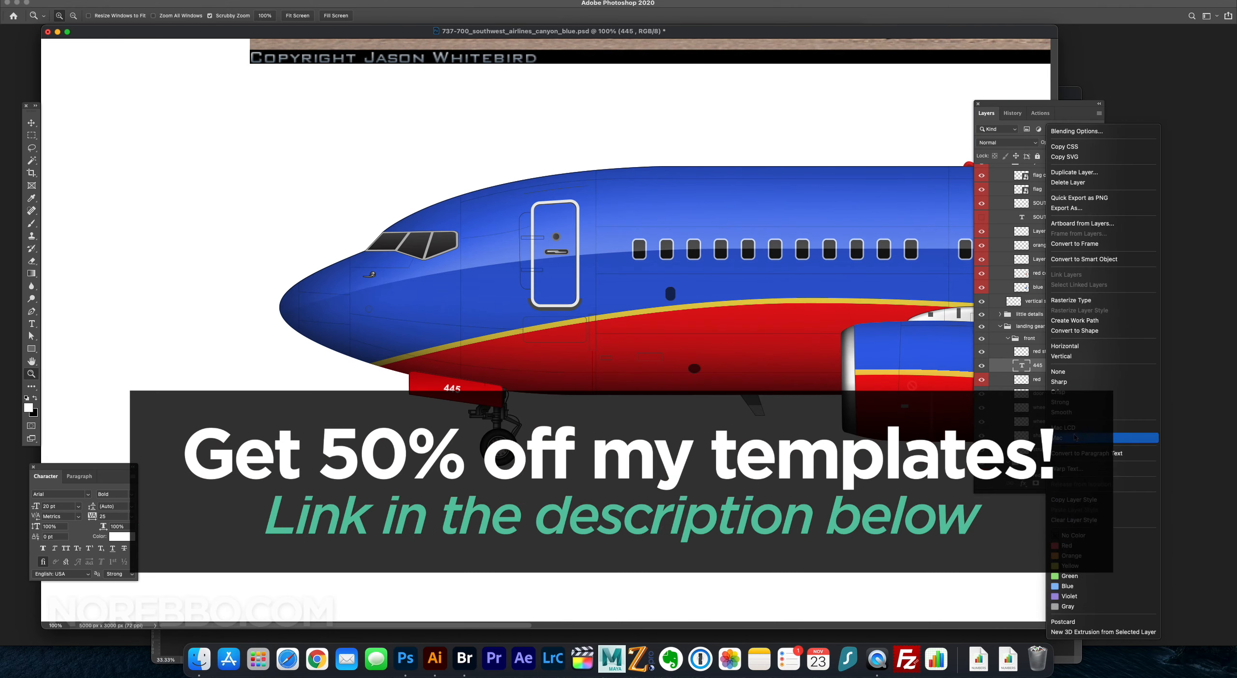
click(1063, 393)
click(1058, 381)
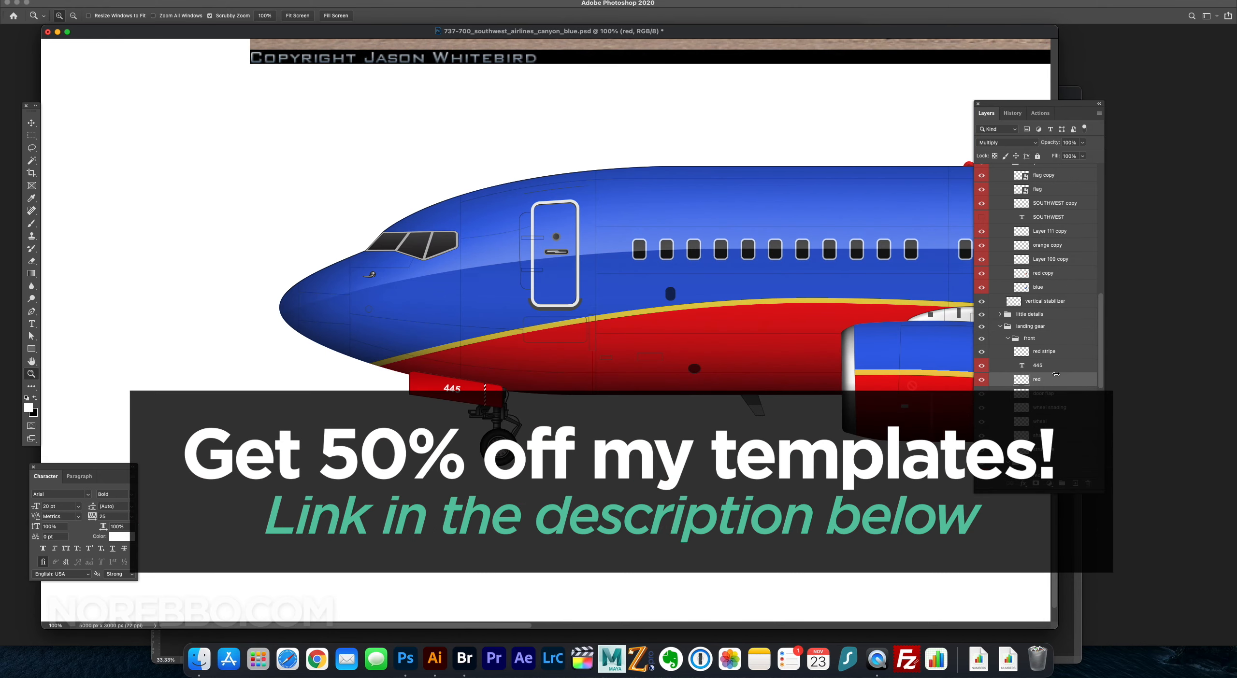
click(981, 351)
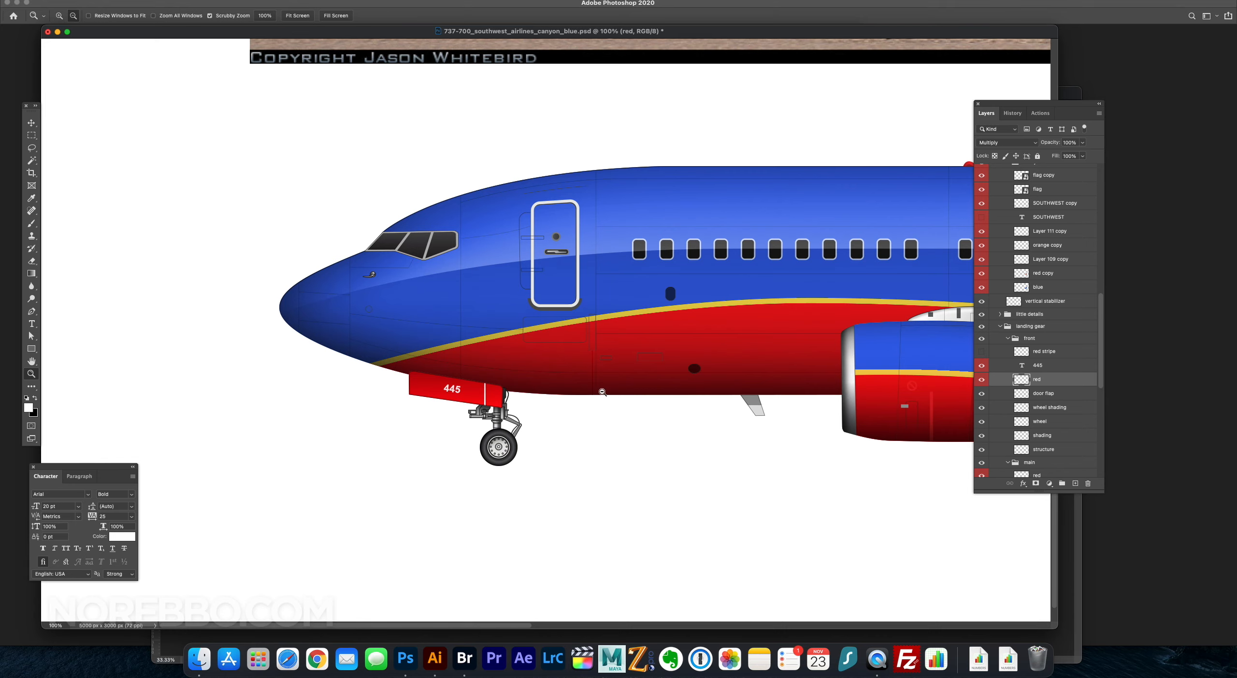
alt+click(601, 392)
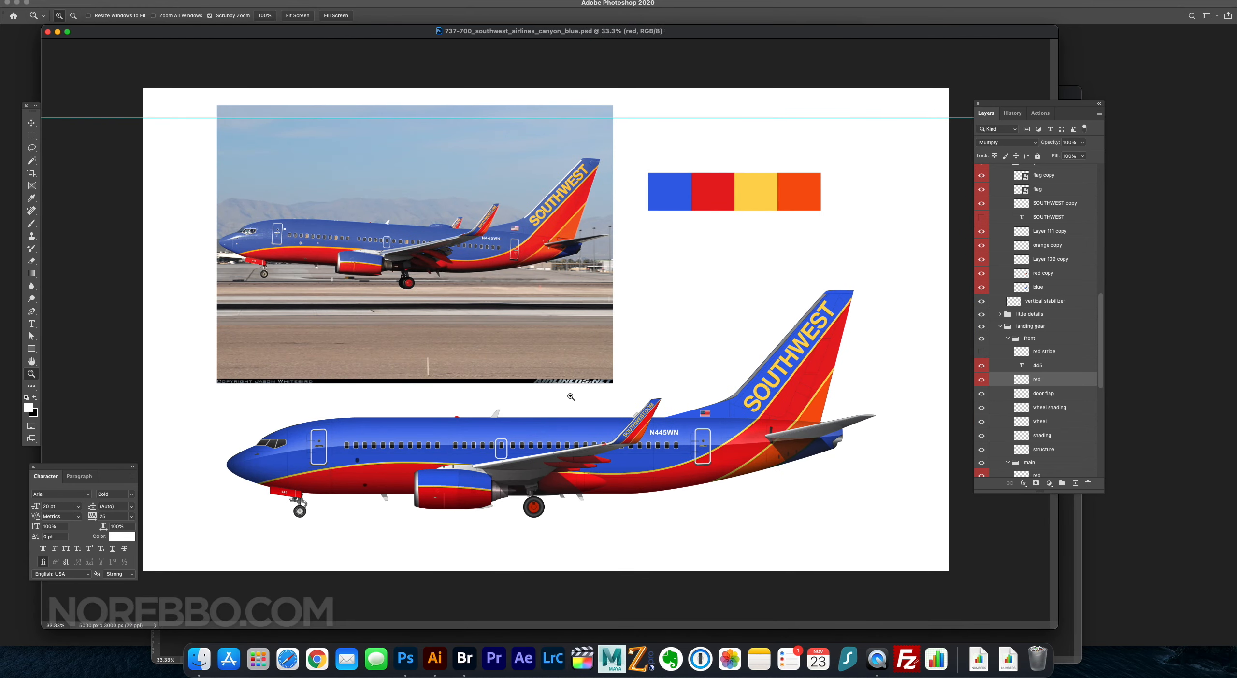
Select the port fill color layer in the little details group and save the document.
key(v)
right_click(352, 436)
click(377, 551)
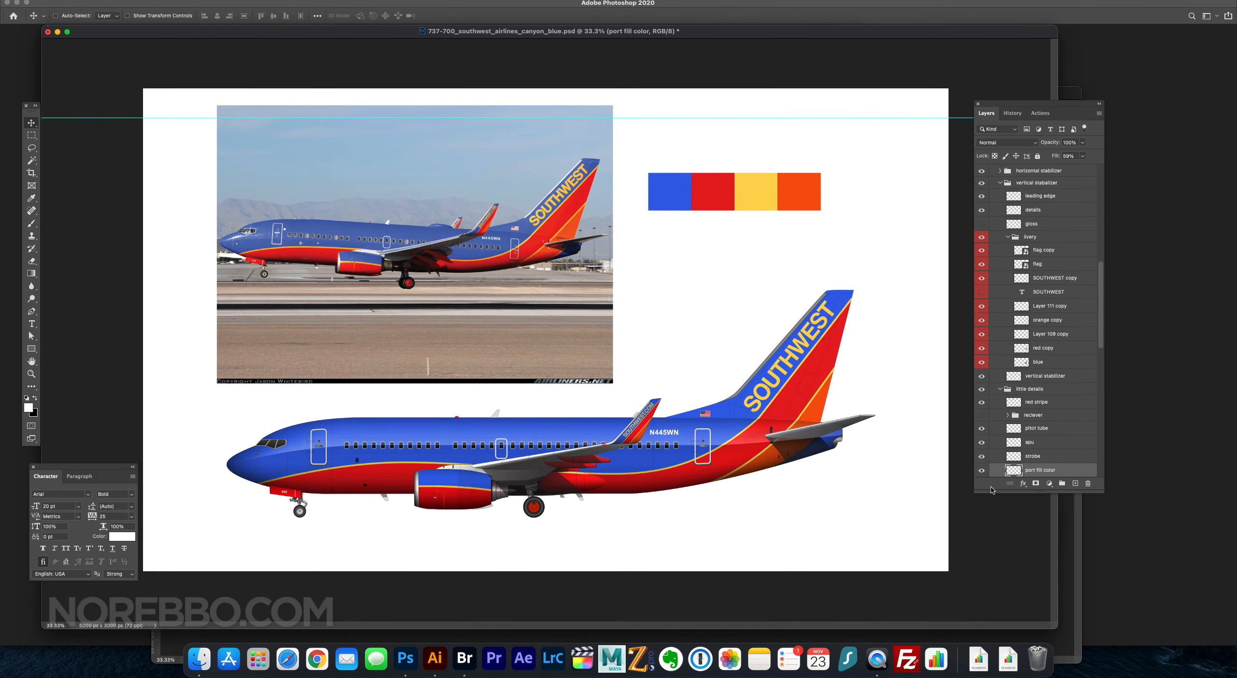
key(super+s)
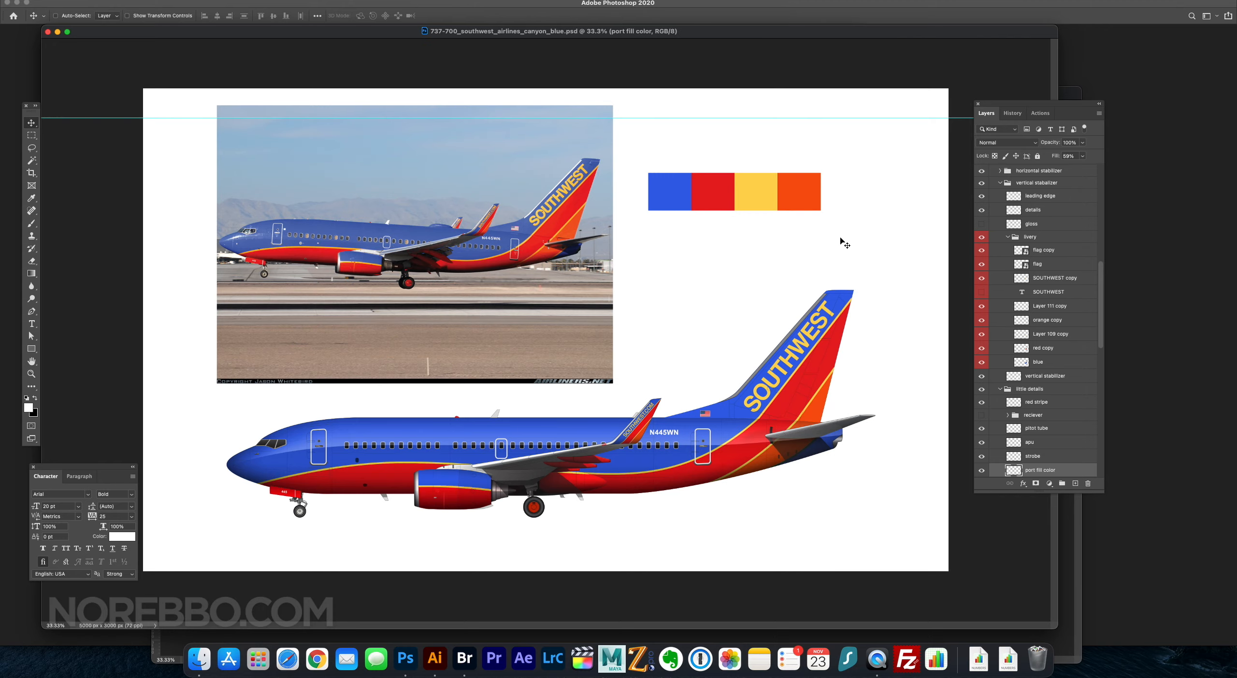
Hide the reference photo and the color swatches, and collapse the expanded groups inside the 737-700 group.
scroll(1022, 215, up, 10)
drag(981, 171, 981, 211)
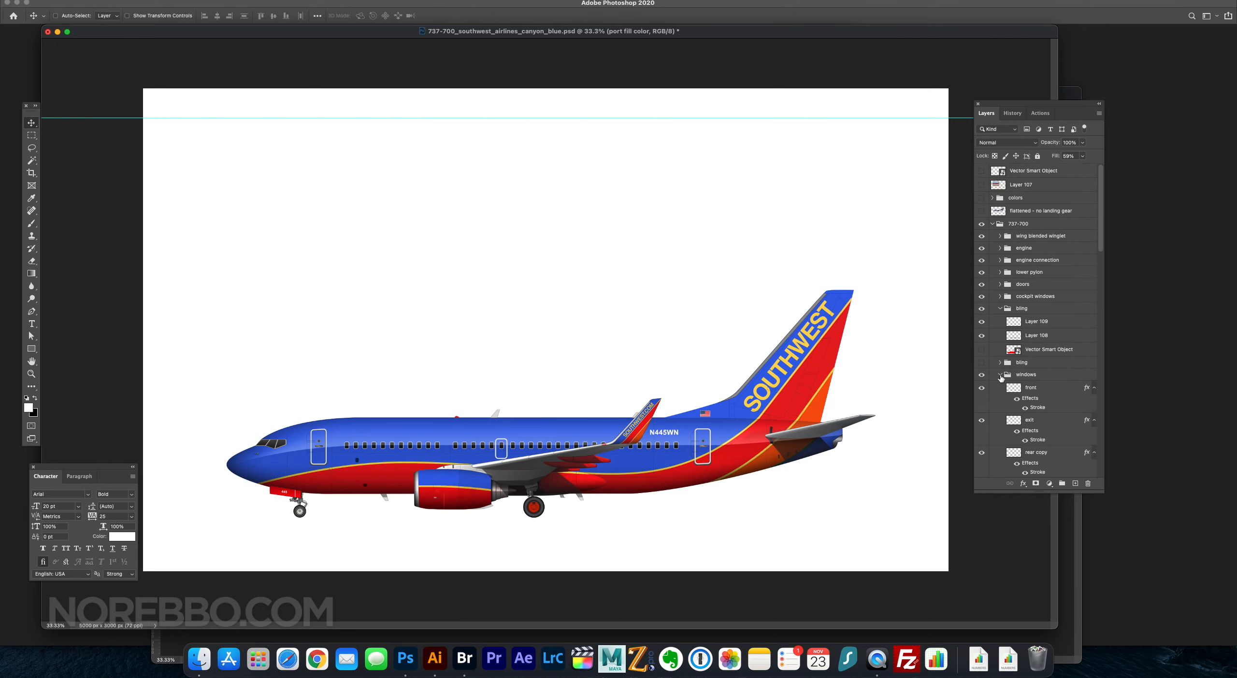
click(1018, 224)
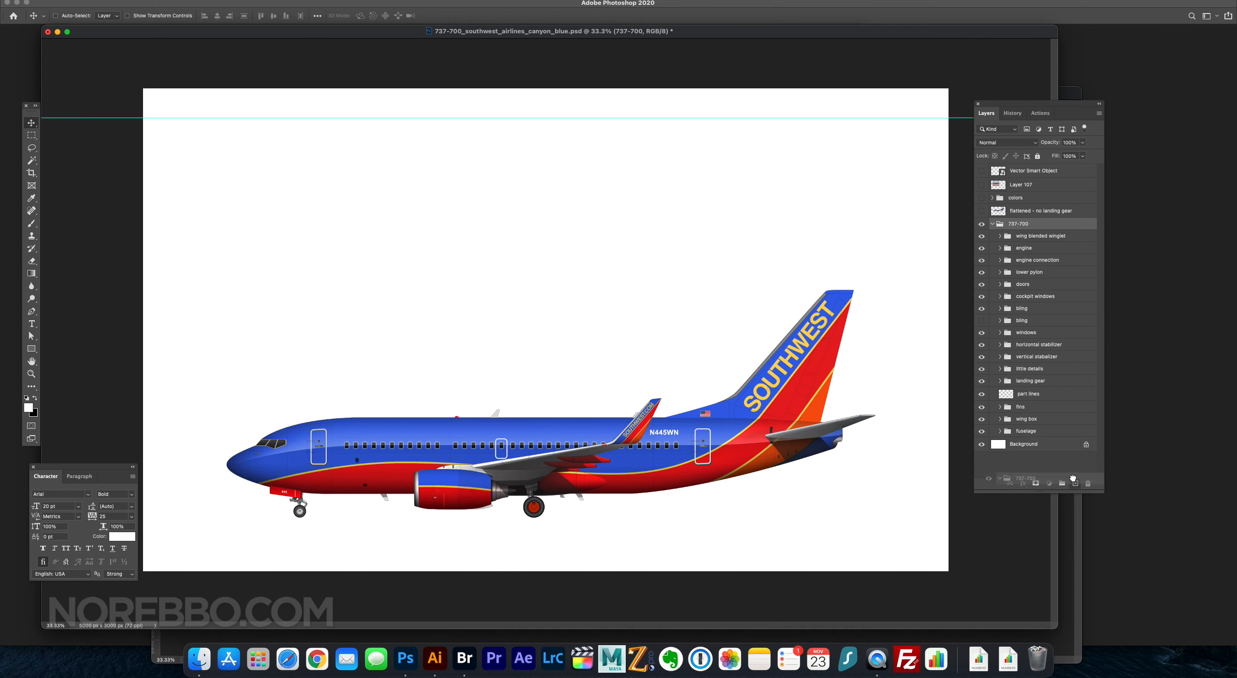
Place a merged duplicate of the aircraft without landing gear above the original, and hide the interface panels to present both versions.
drag(764, 347, 775, 185)
click(981, 381)
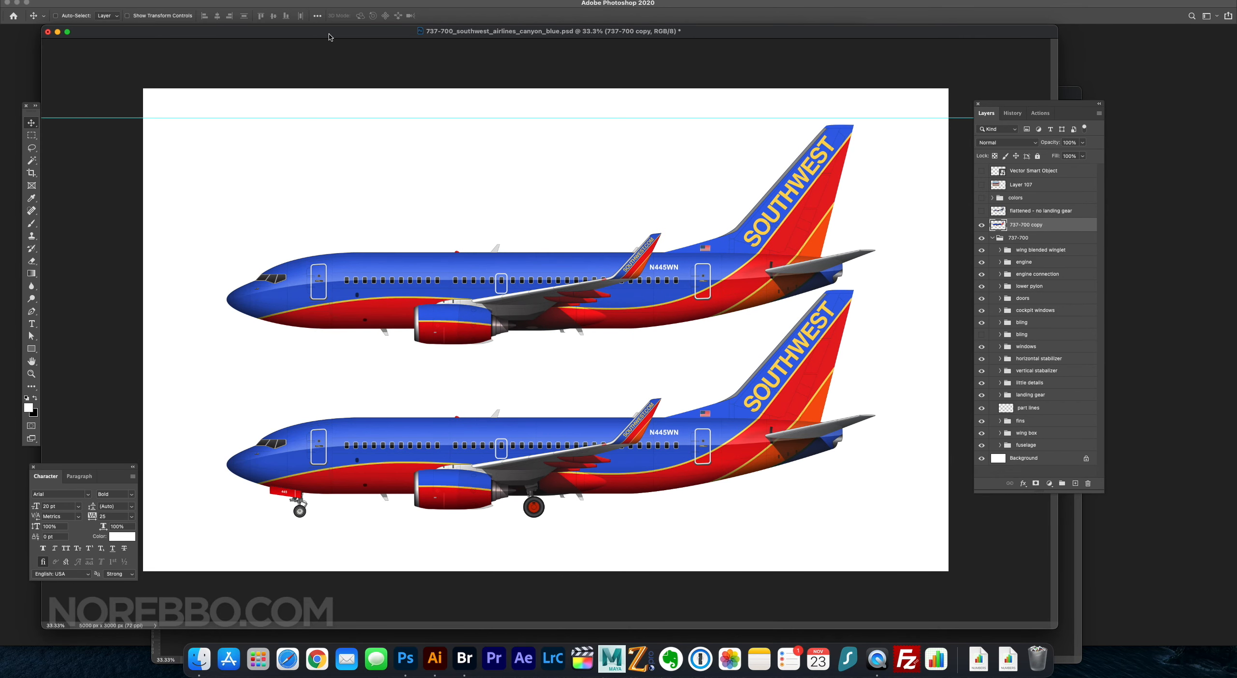
drag(628, 203, 628, 194)
key(Tab)
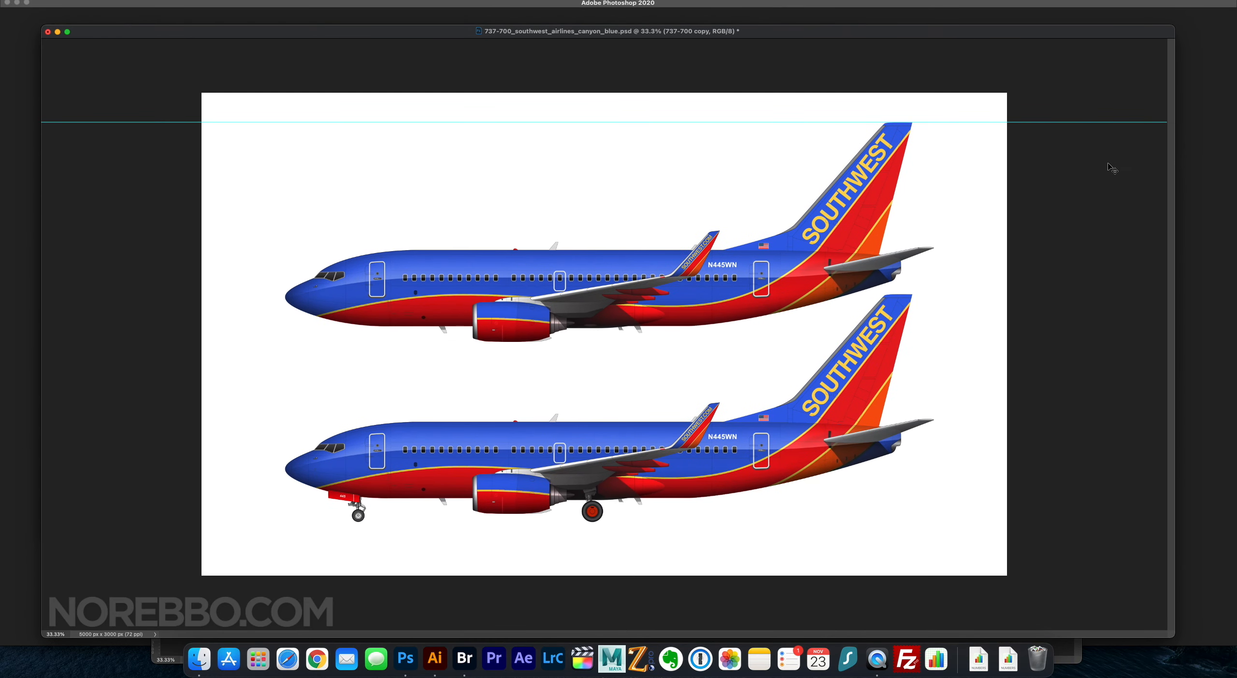